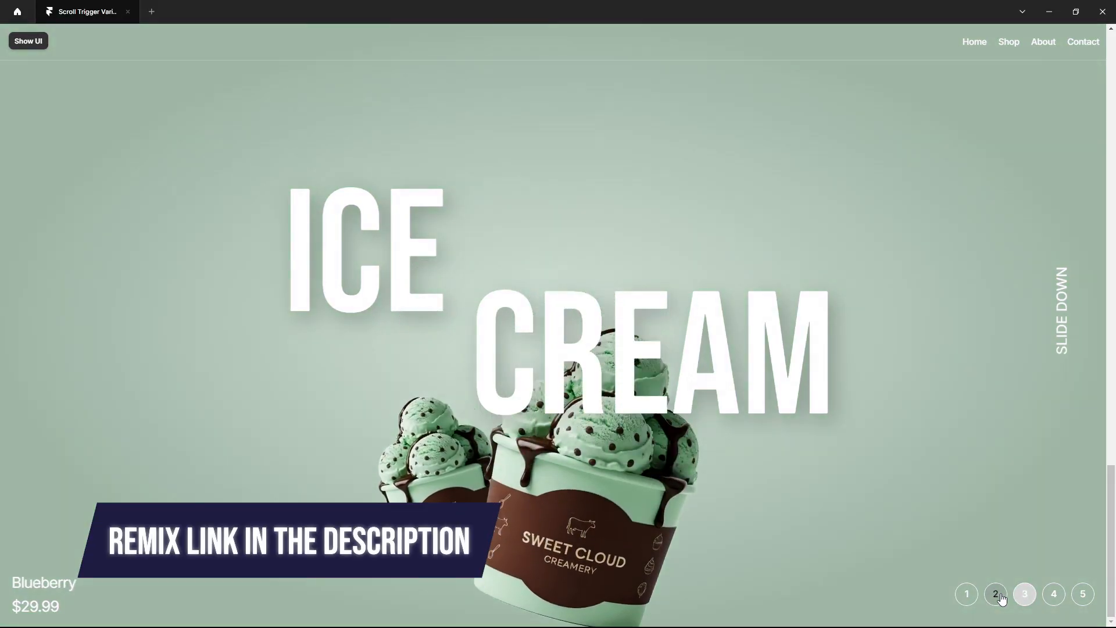
# - Switch the ice cream site preview to slide 1
pyautogui.click(968, 594)
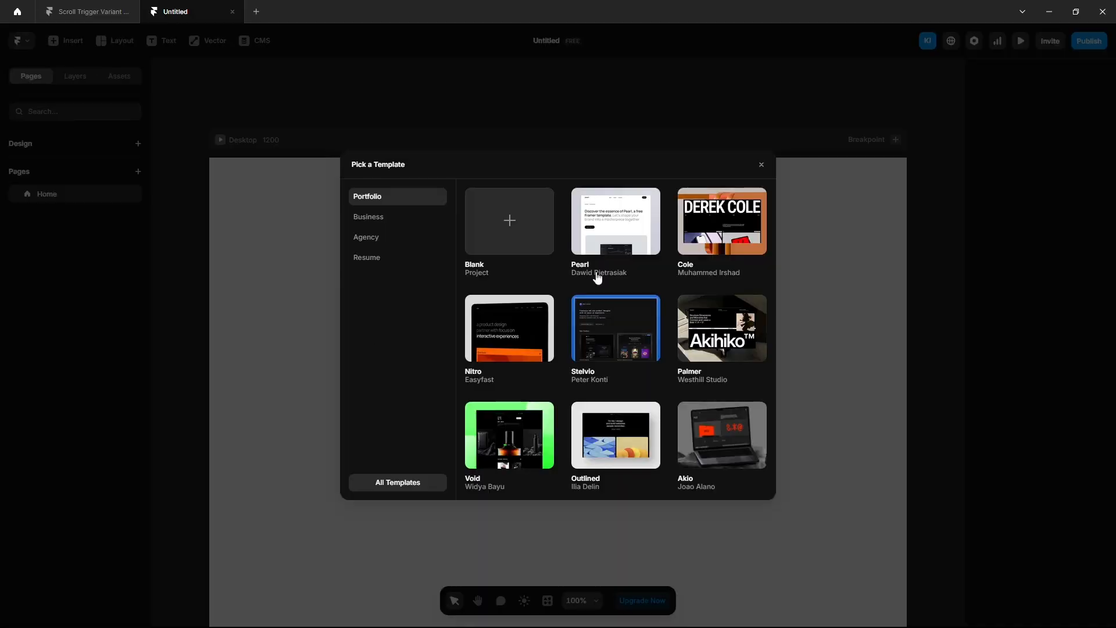
# - Dismiss the template picker and add a vertical stack layout to the Desktop breakpoint
pyautogui.click(763, 167)
pyautogui.click(67, 78)
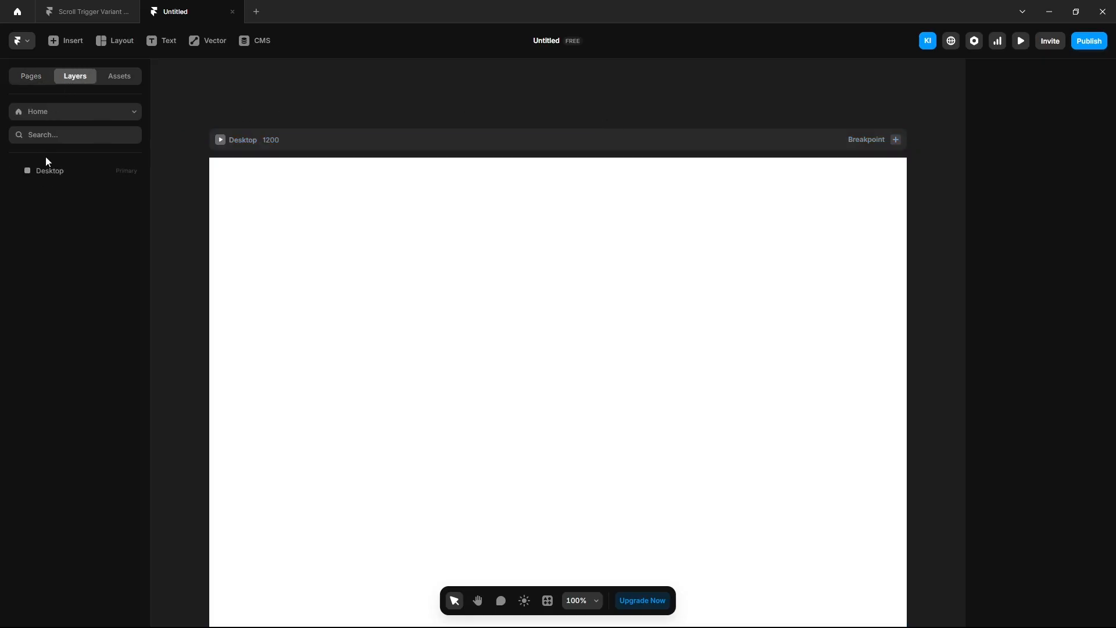
pyautogui.click(44, 172)
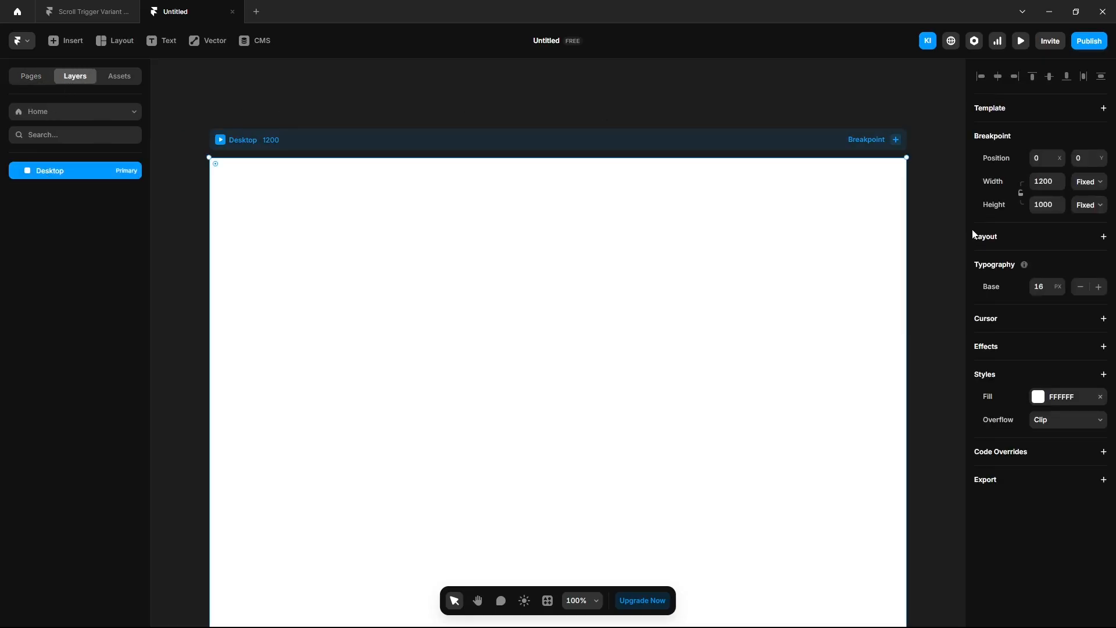
pyautogui.hotkey('shift', 'a')
pyautogui.hotkey('shift', '1')
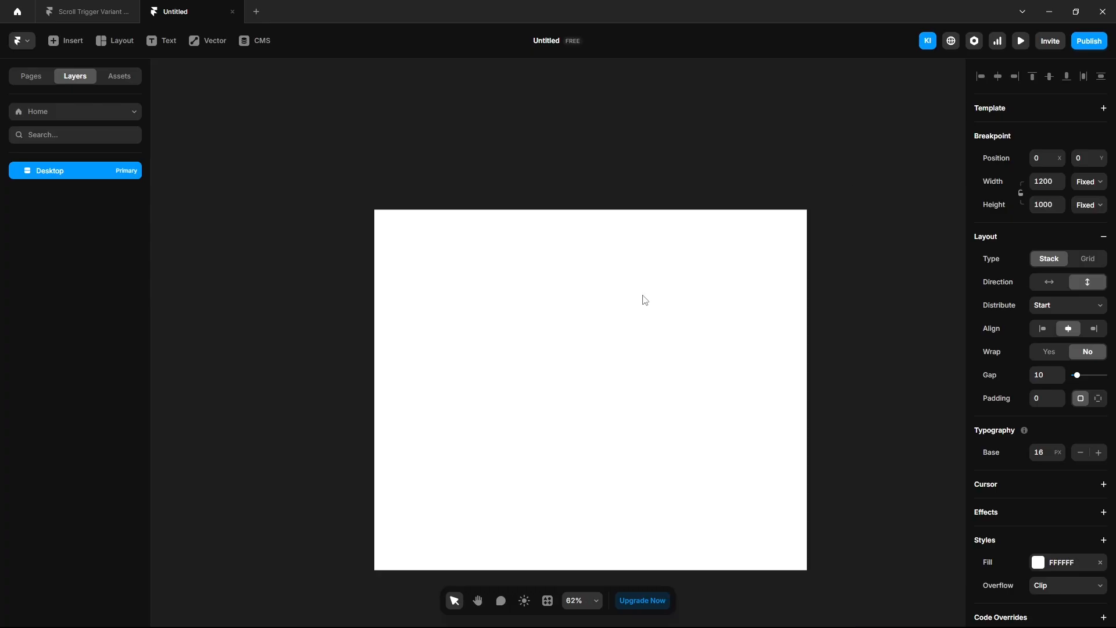
# - Draw a frame on the Desktop breakpoint and set its width to Fill and its height to Viewport
pyautogui.press('f')
pyautogui.moveTo(430, 197); pyautogui.dragTo(770, 407)
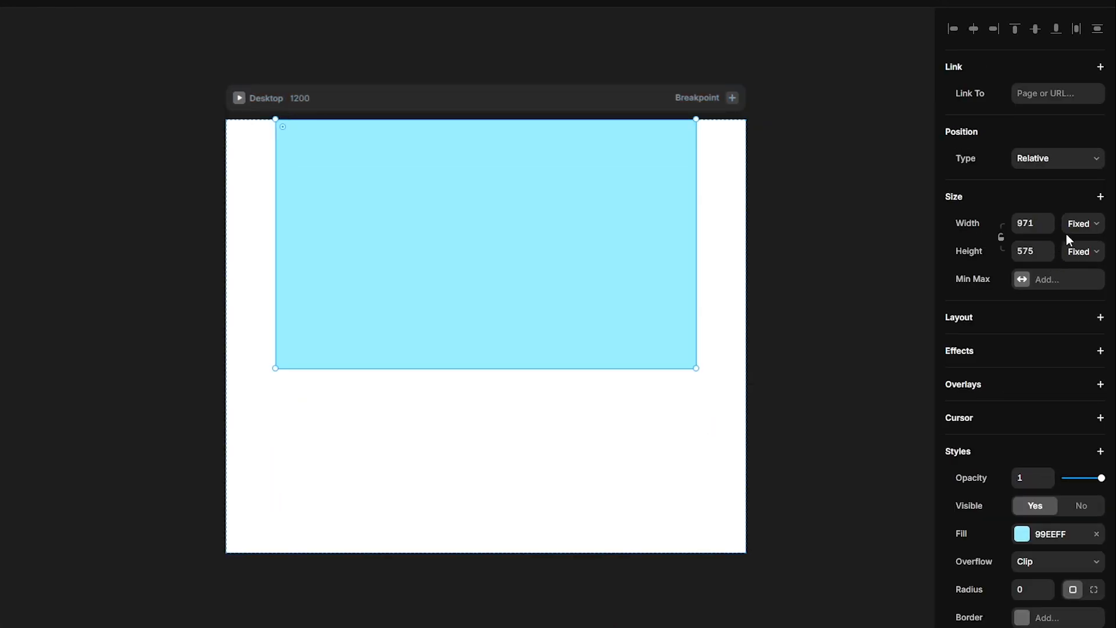
pyautogui.click(1079, 227)
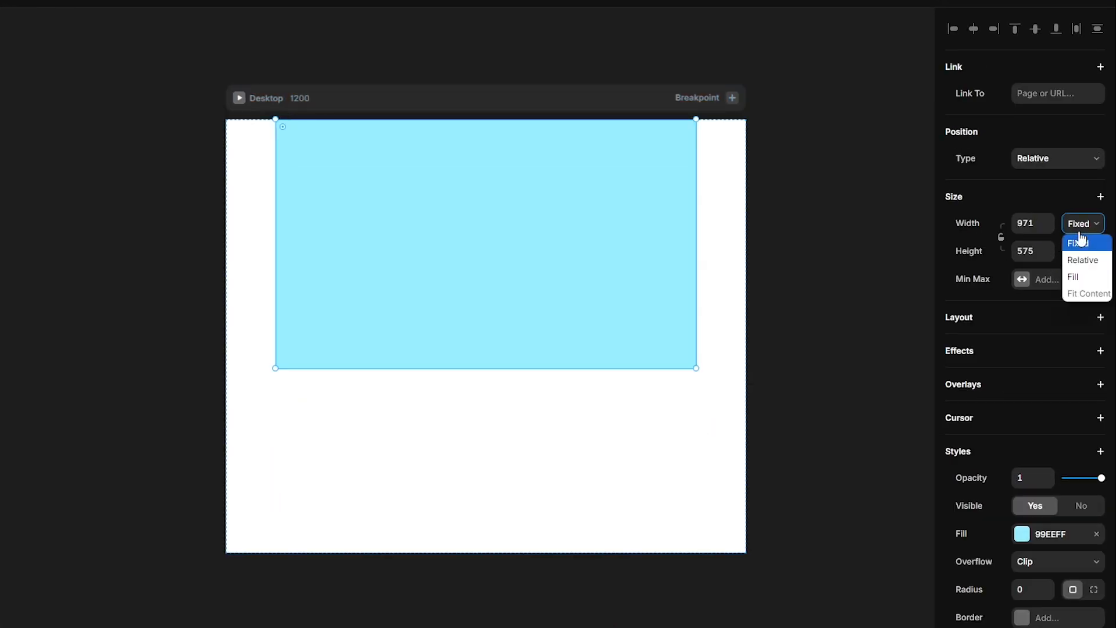
pyautogui.click(1076, 277)
pyautogui.click(1081, 252)
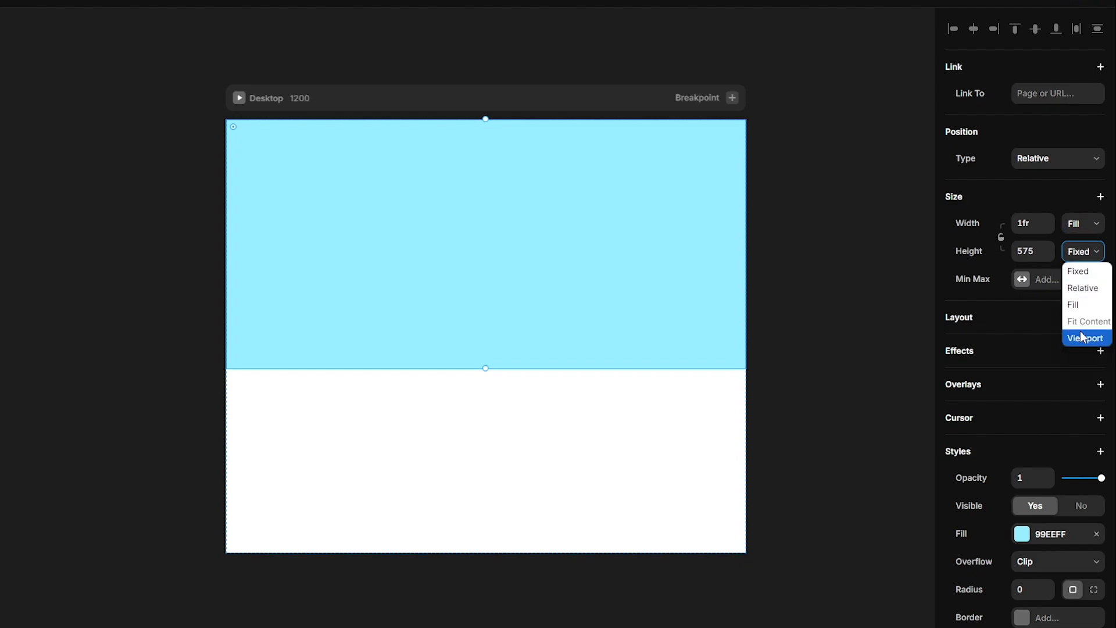
pyautogui.click(1081, 336)
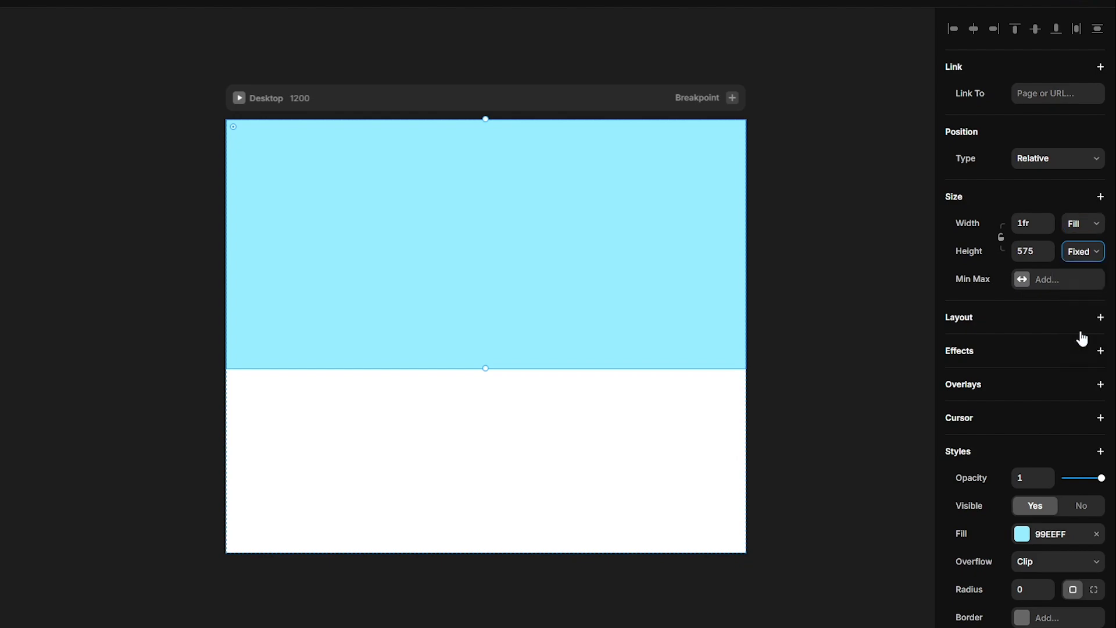
# - Add a stack layout to the new frame and set the Desktop breakpoint's height to Fit Content
pyautogui.click(960, 319)
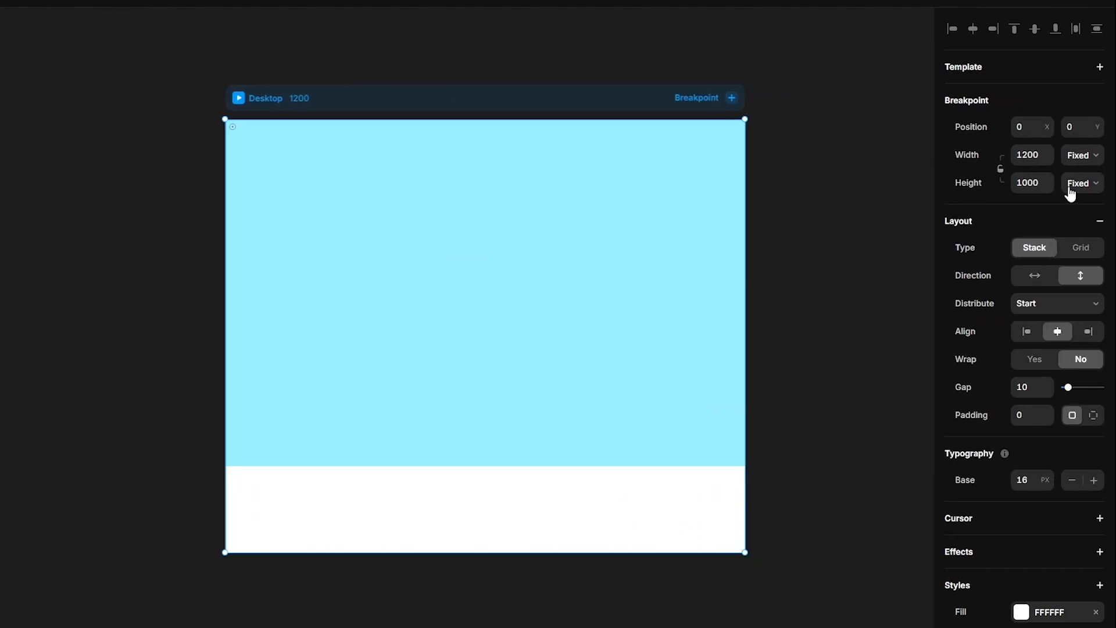
pyautogui.click(1080, 183)
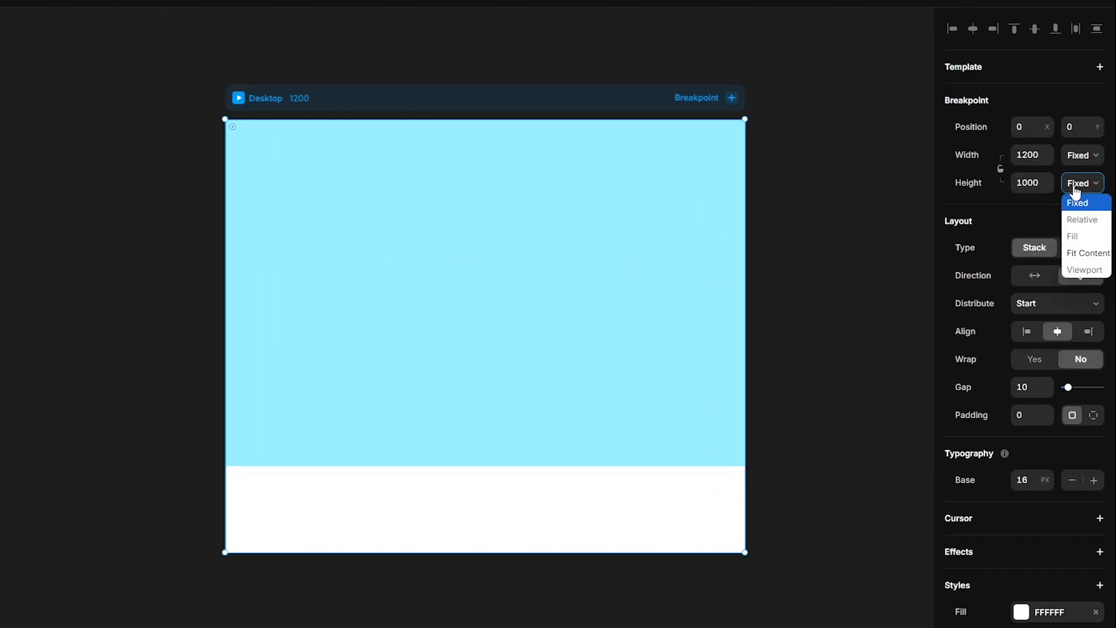
pyautogui.click(1081, 253)
# - Turn the Stack layer into a component named "Hero section"
pyautogui.click(80, 163)
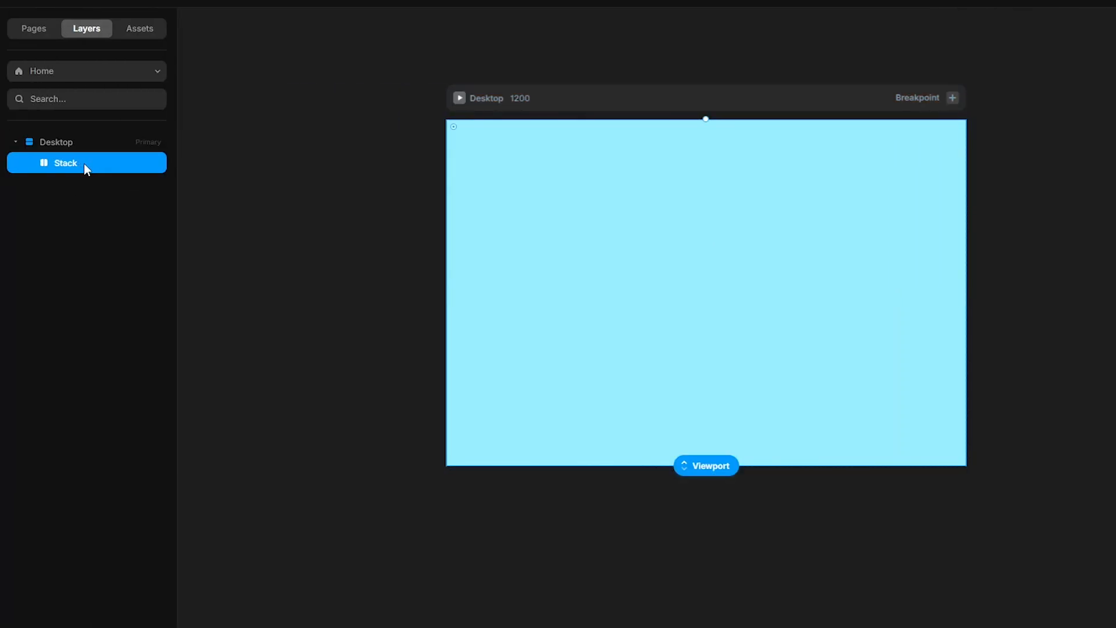
pyautogui.rightClick(84, 168)
pyautogui.click(159, 208)
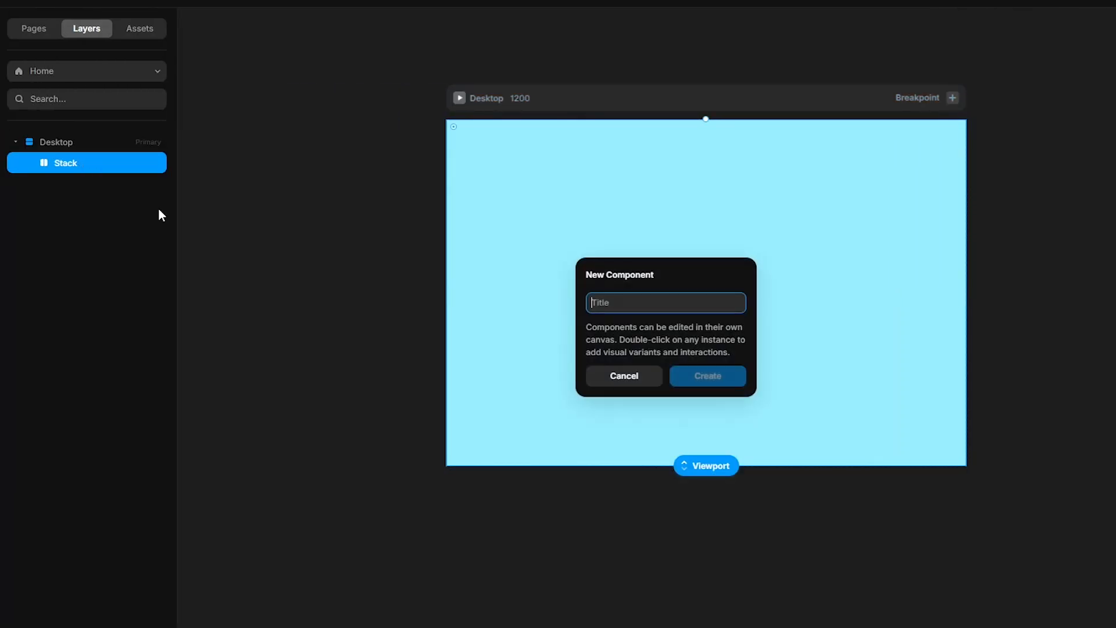
pyautogui.write('Hero sect')
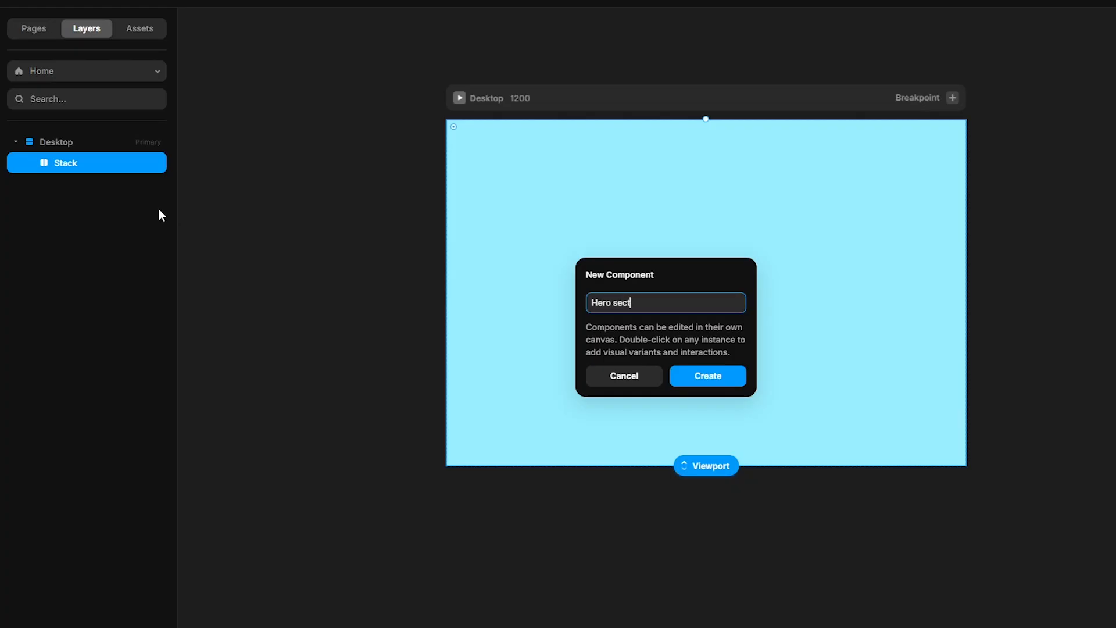
pyautogui.write('ion')
pyautogui.press('Return')
# - Draw a frame inside the Hero section's primary variant with its width set to Fill and height to Viewport
pyautogui.press('f')
pyautogui.moveTo(417, 201)
pyautogui.mouseDown()
pyautogui.moveTo(546, 304)
pyautogui.moveTo(771, 439)
pyautogui.mouseUp()
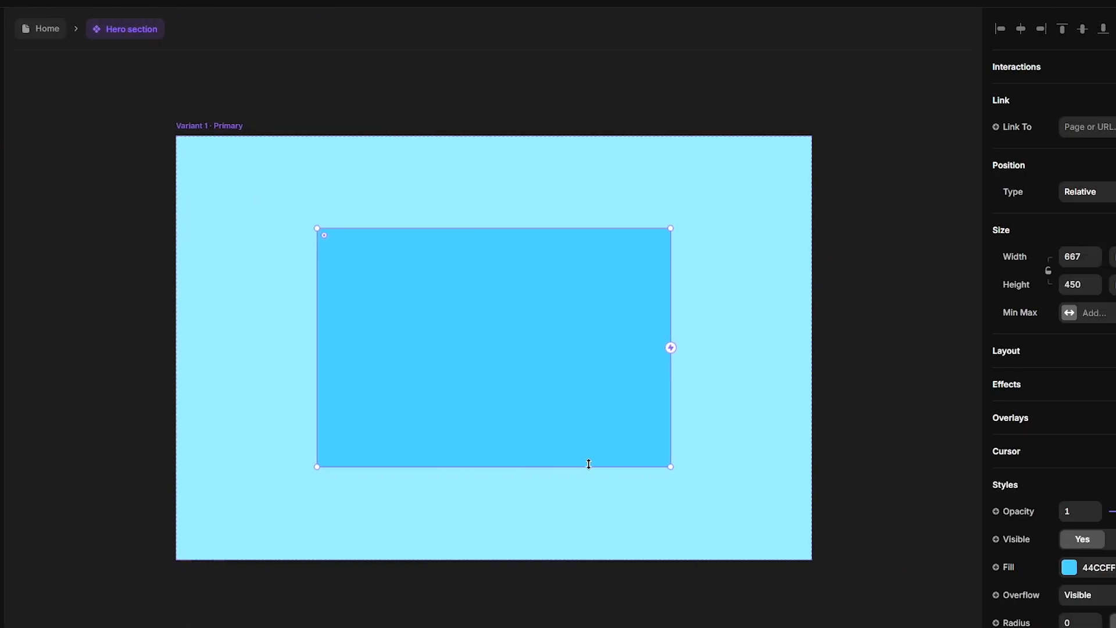
pyautogui.click(1084, 257)
pyautogui.click(1082, 309)
pyautogui.click(1084, 285)
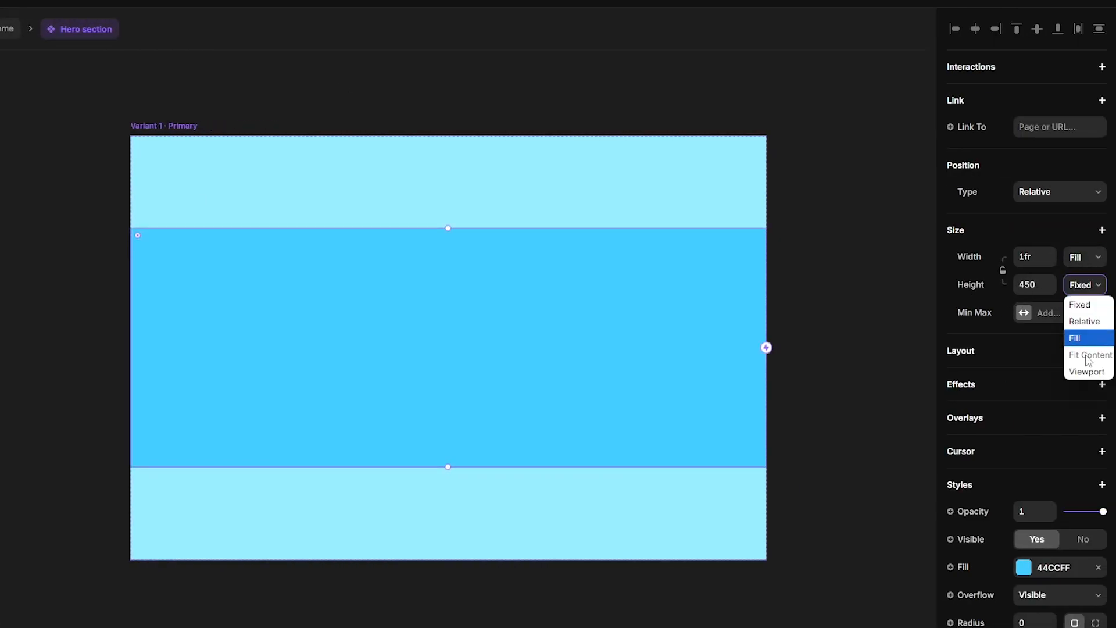
pyautogui.click(1087, 370)
# - Rename the frame inside Variant 1 as Container
pyautogui.doubleClick(81, 138)
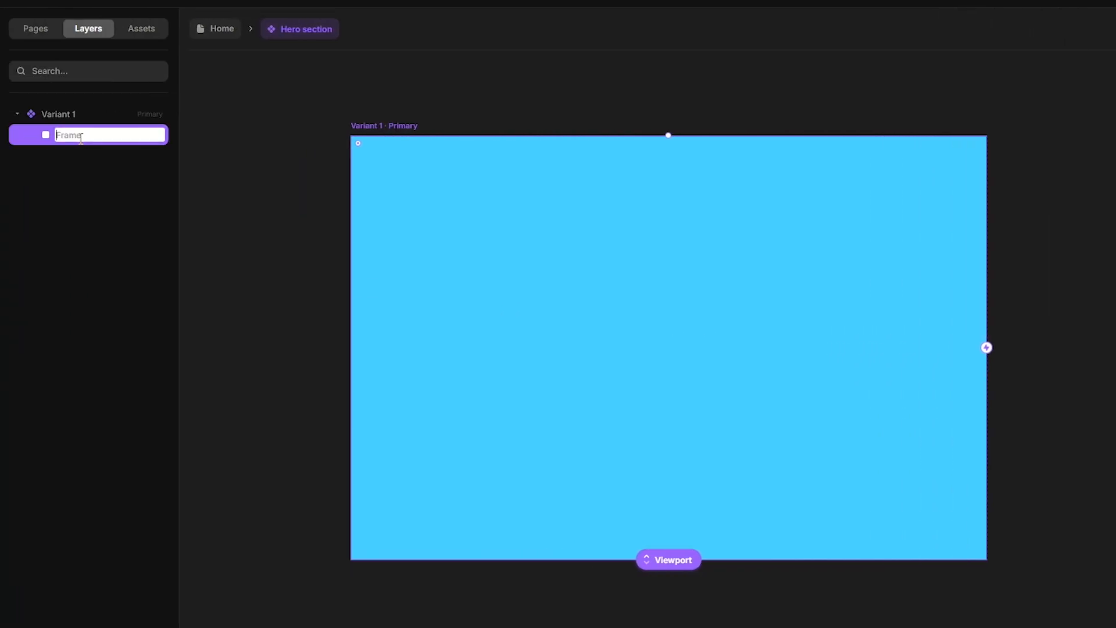
pyautogui.write('Container')
pyautogui.press('Return')
# - Give the Container a radial gradient fill from F8F0C6 at the centre to D4B485 at the outer edge
pyautogui.scroll(-5, 988, 523)
pyautogui.click(1025, 488)
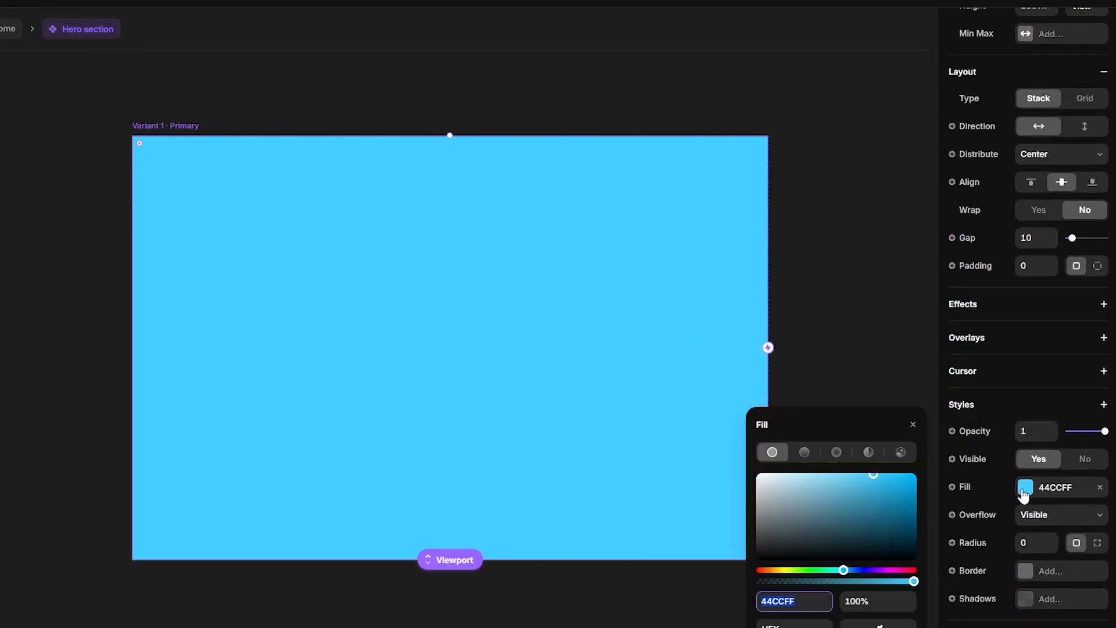
pyautogui.click(838, 454)
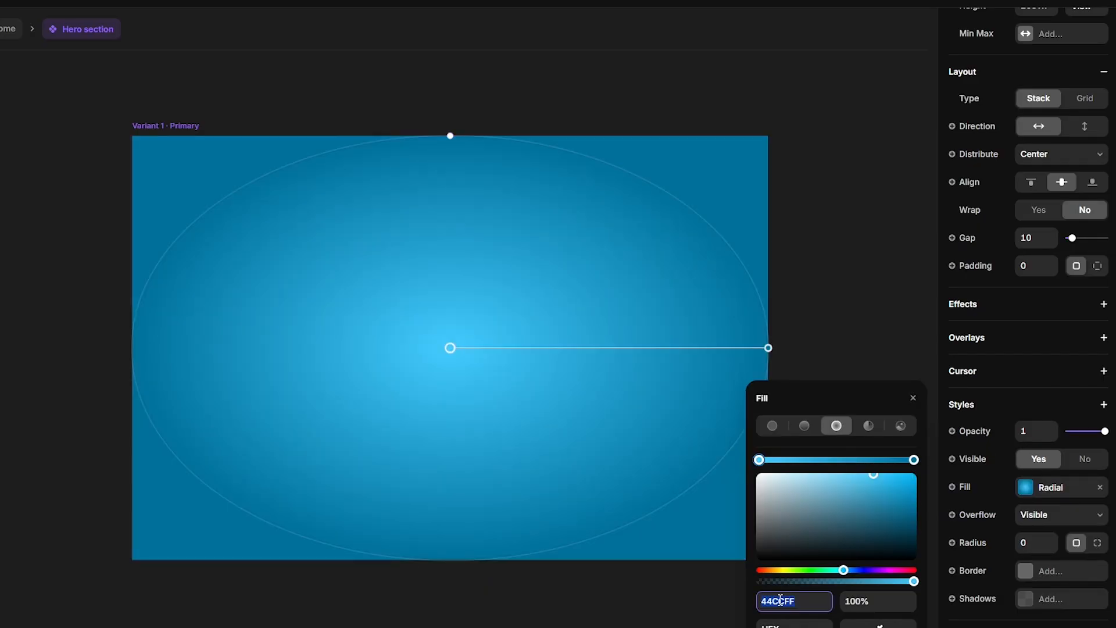
pyautogui.write('F8F0C6')
pyautogui.press('Return')
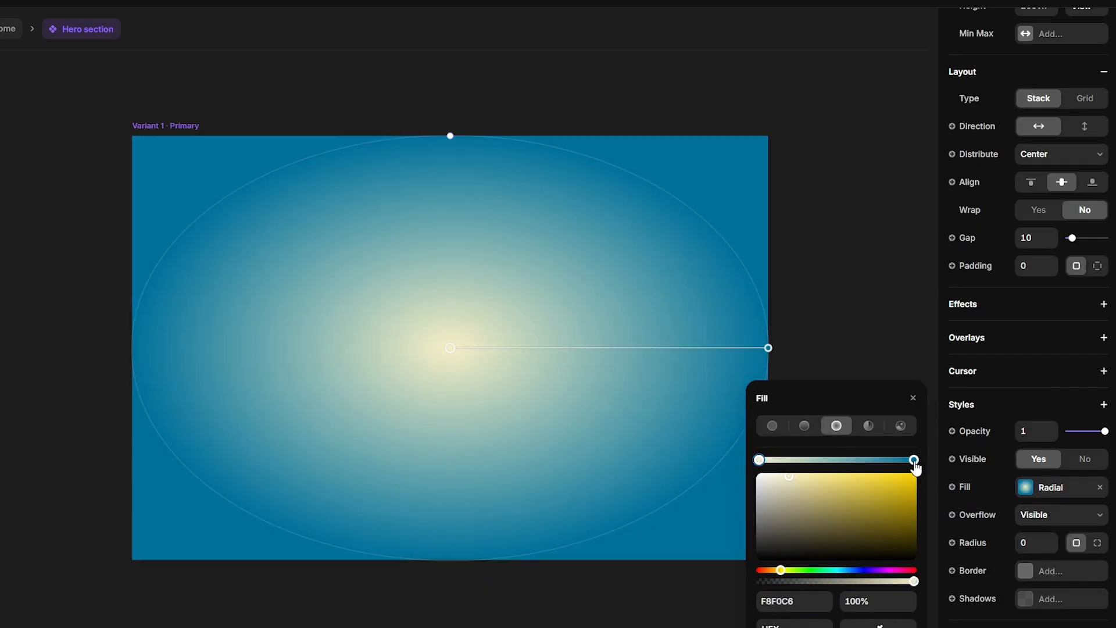
pyautogui.click(914, 460)
pyautogui.click(788, 607)
pyautogui.write('D4B485')
pyautogui.press('Return')
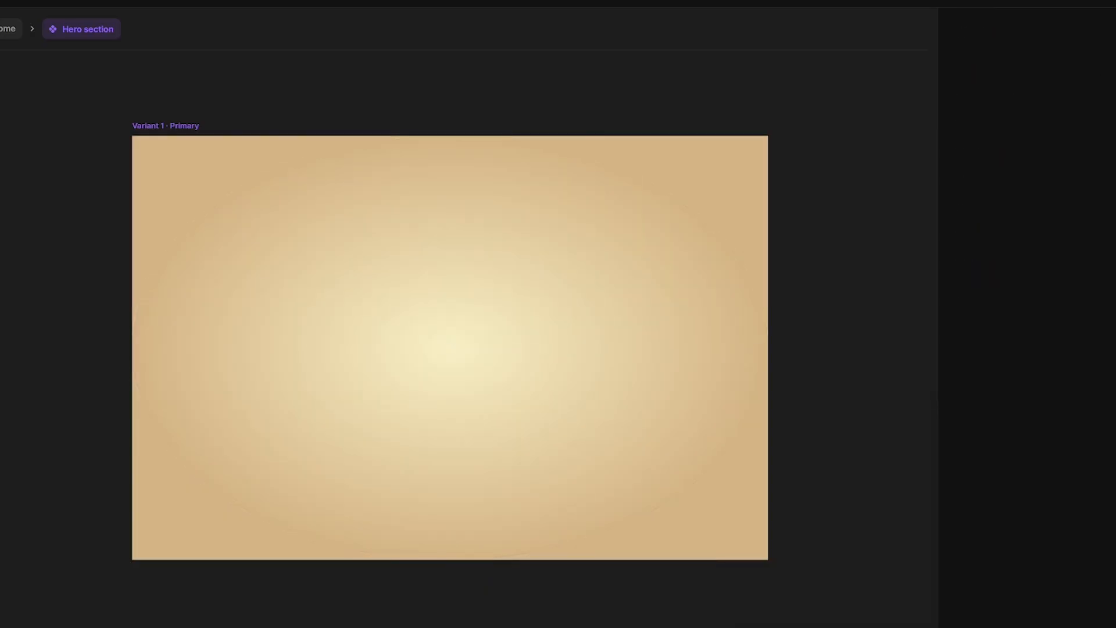
# - Insert the light navigation bar with Features, Gallery and Blog links and nest it inside the Container
pyautogui.click(68, 21)
pyautogui.moveTo(58, 183)
pyautogui.moveTo(54, 163)
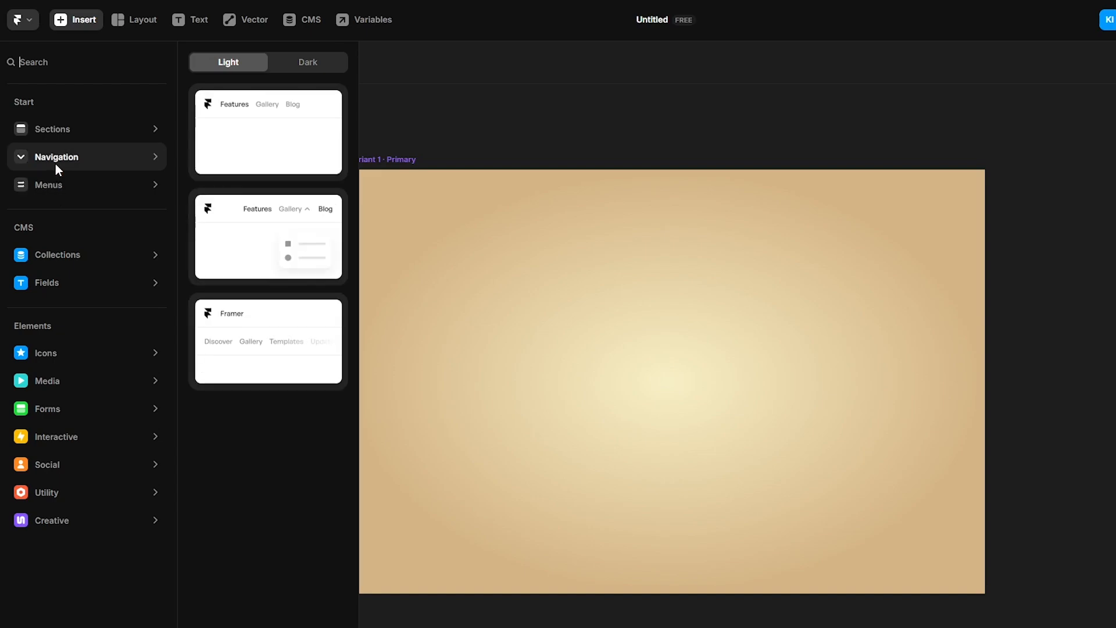
pyautogui.click(228, 123)
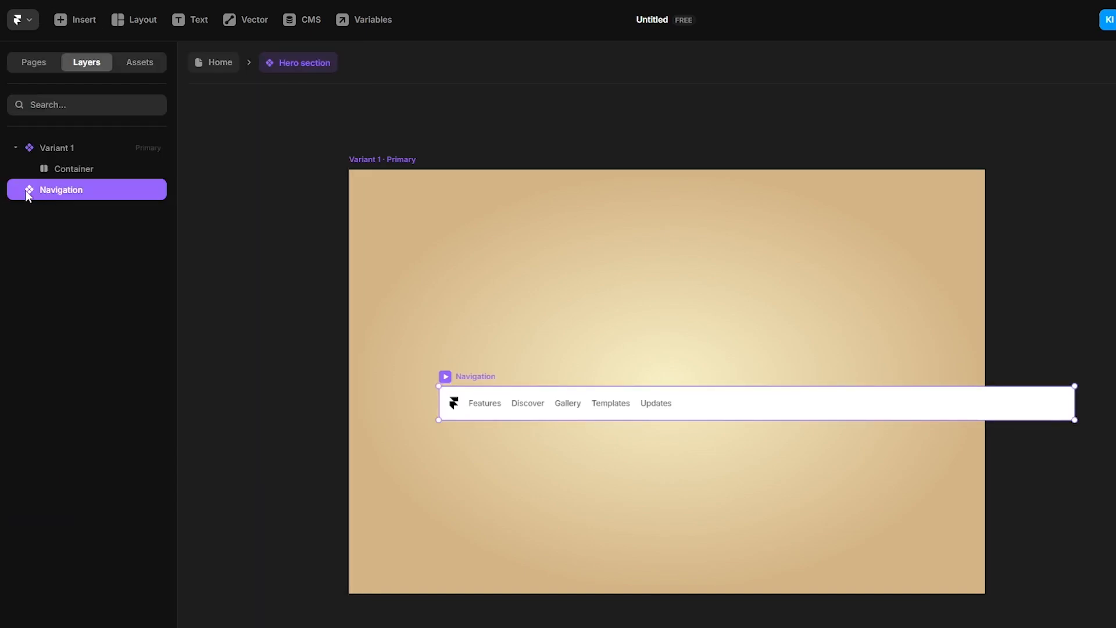
pyautogui.moveTo(26, 191); pyautogui.dragTo(80, 170)
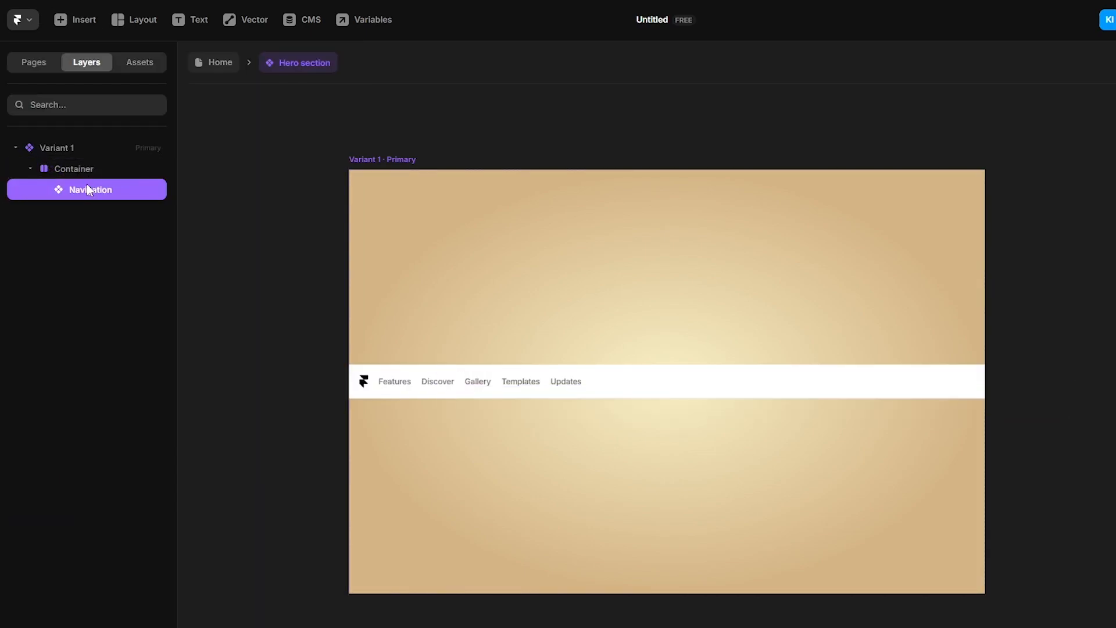
# - Open the Navigation component and set its Desktop variant to Space Between distribution with a right padding of 20
pyautogui.doubleClick(484, 390)
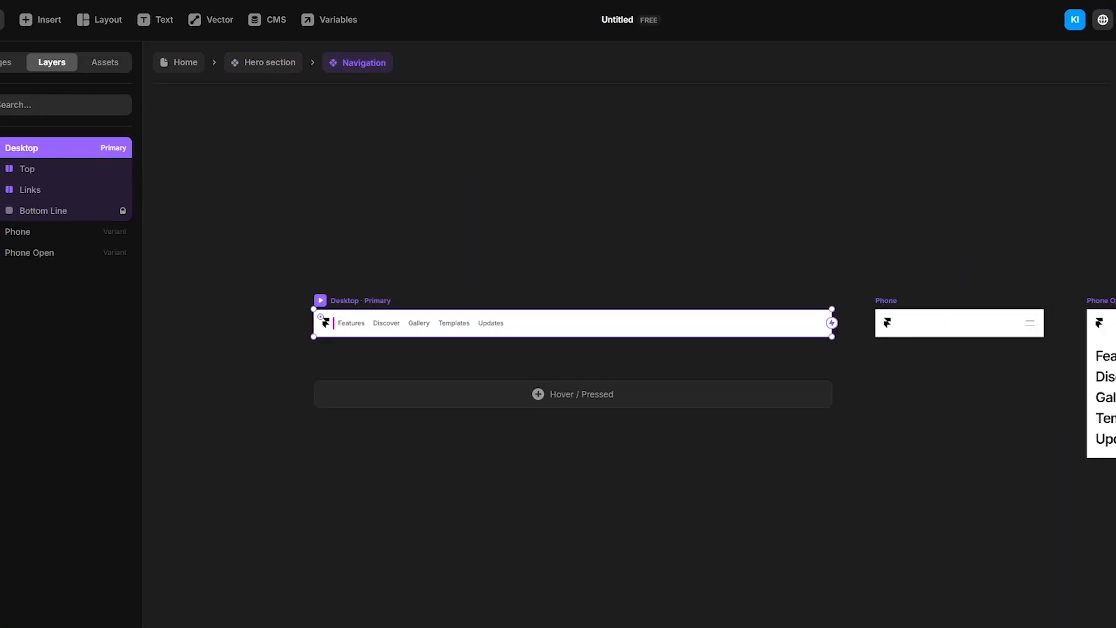
pyautogui.click(1067, 430)
pyautogui.click(1057, 501)
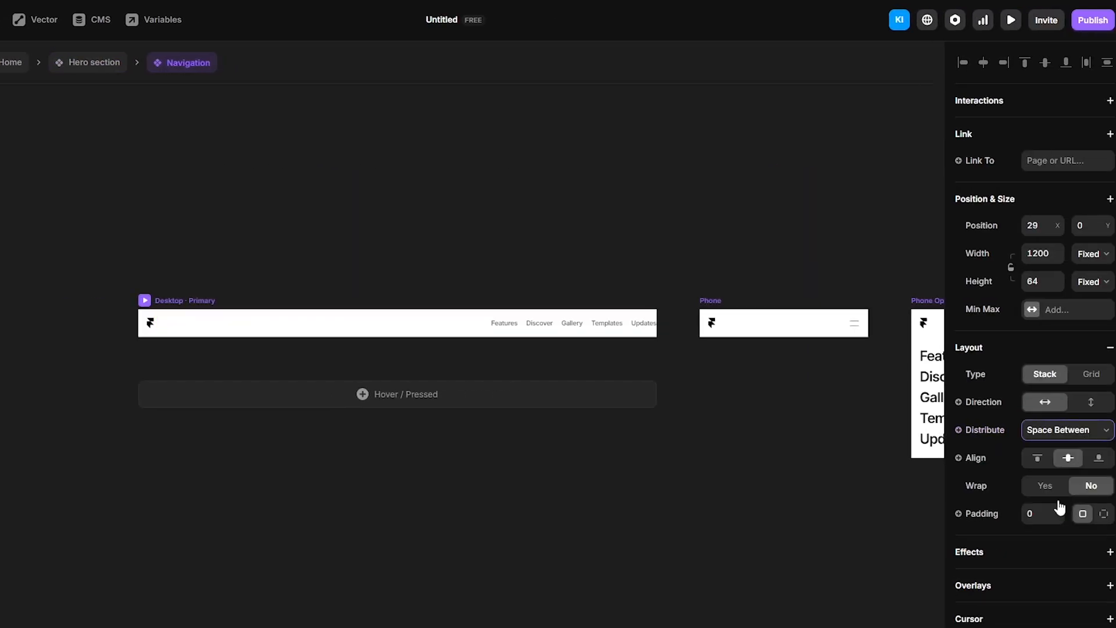
pyautogui.click(1103, 514)
pyautogui.press('Tab')
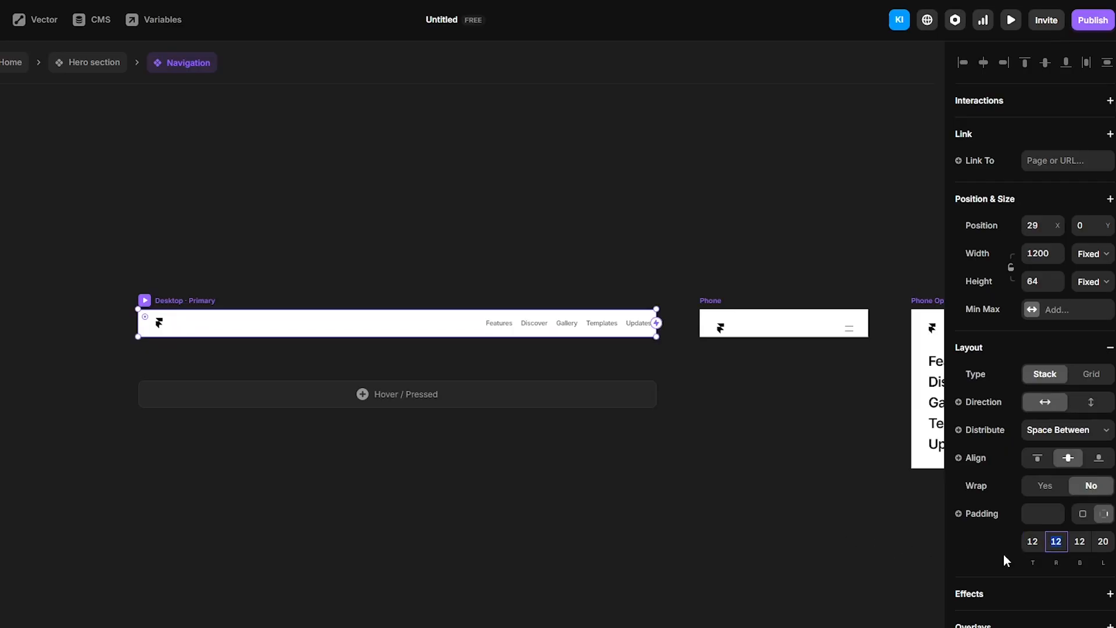
pyautogui.write('20')
pyautogui.press('Return')
pyautogui.click(733, 499)
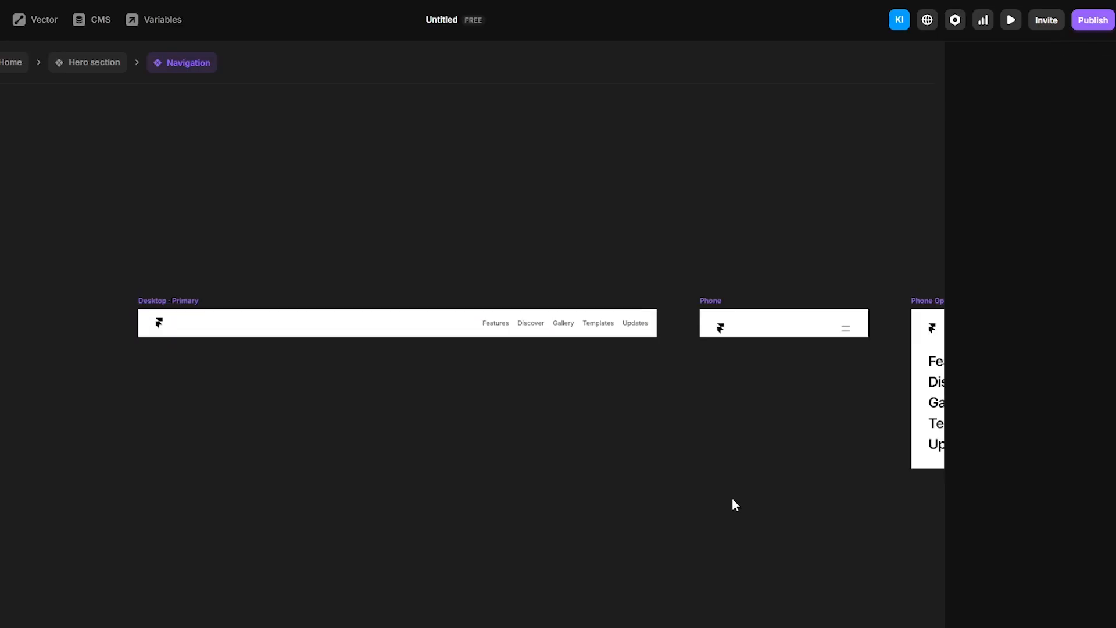
# - Import Cycloto.png onto the canvas above the Desktop navigation variant and resize it to about 152 by 152
pyautogui.scroll(5, 654, 324)
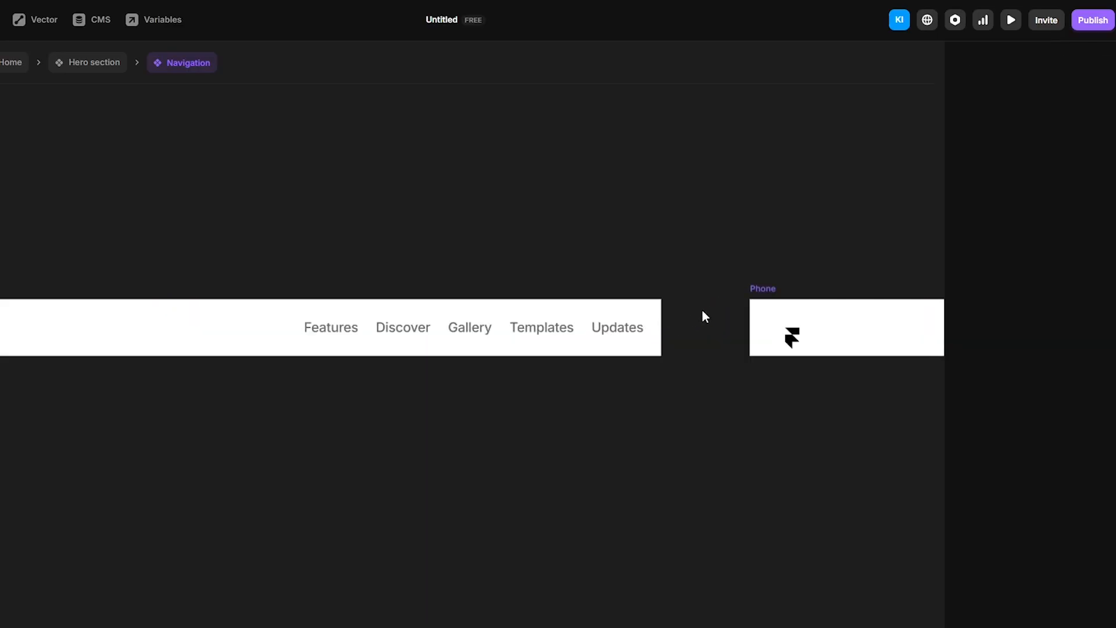
pyautogui.scroll(-3, 707, 315)
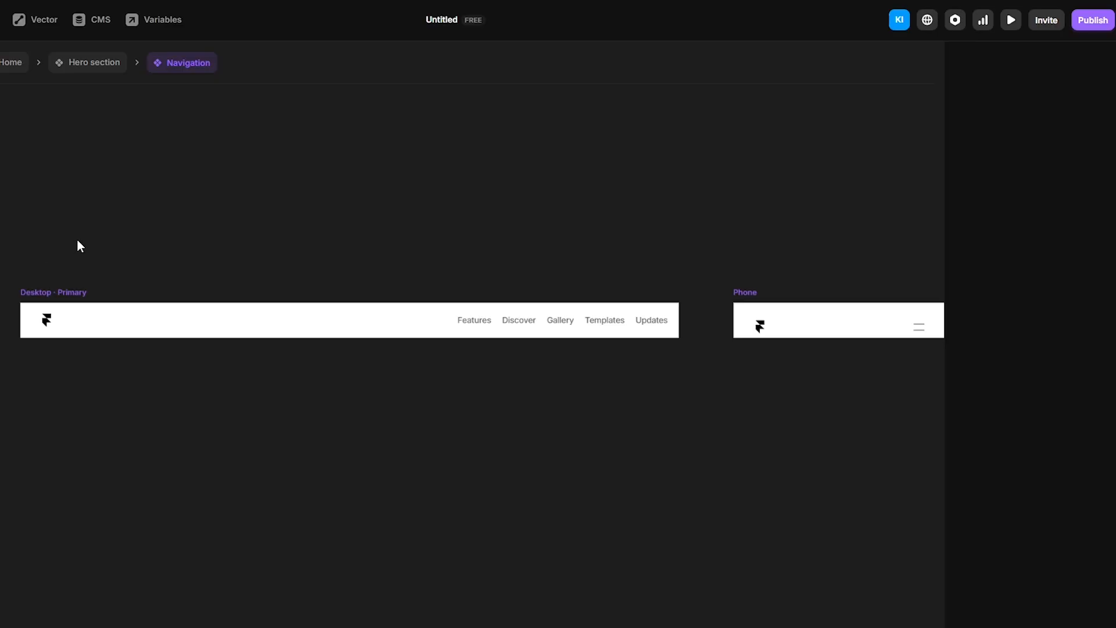
pyautogui.click(47, 320)
pyautogui.moveTo(633, 243); pyautogui.dragTo(558, 224)
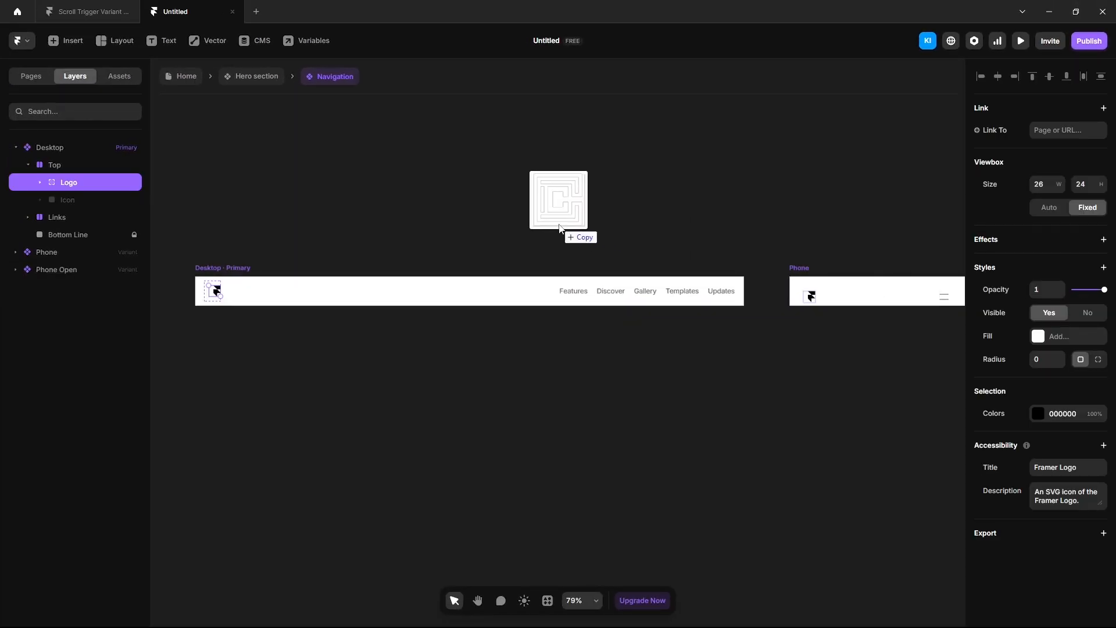
pyautogui.moveTo(806, 470); pyautogui.dragTo(593, 258)
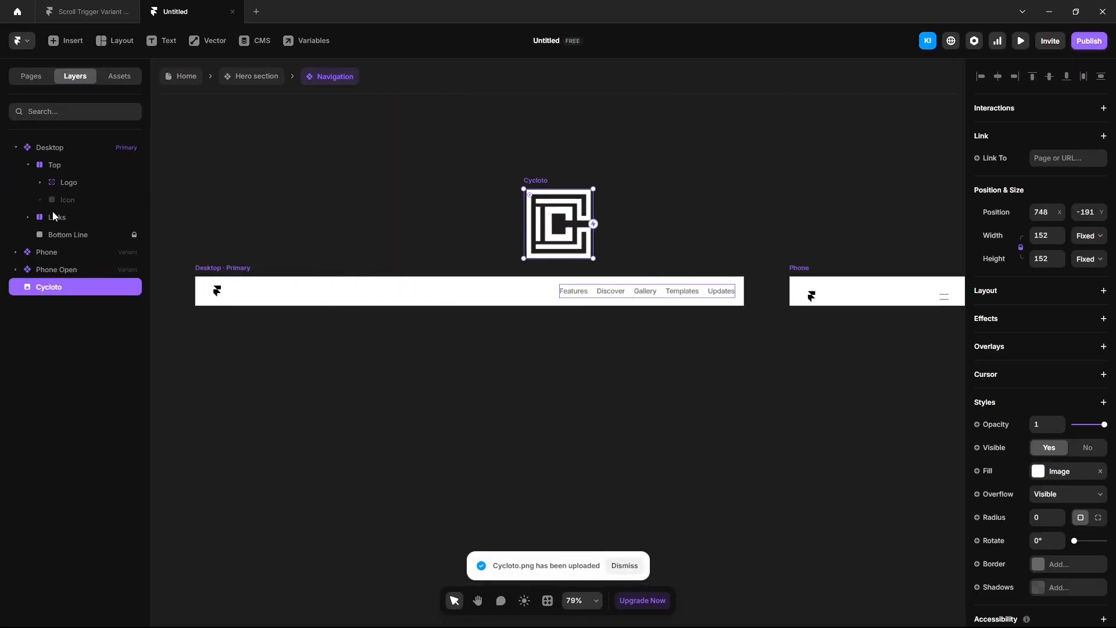
# - Remove the white fill from the navigation's Desktop variant
pyautogui.click(57, 150)
pyautogui.scroll(-3, 1018, 466)
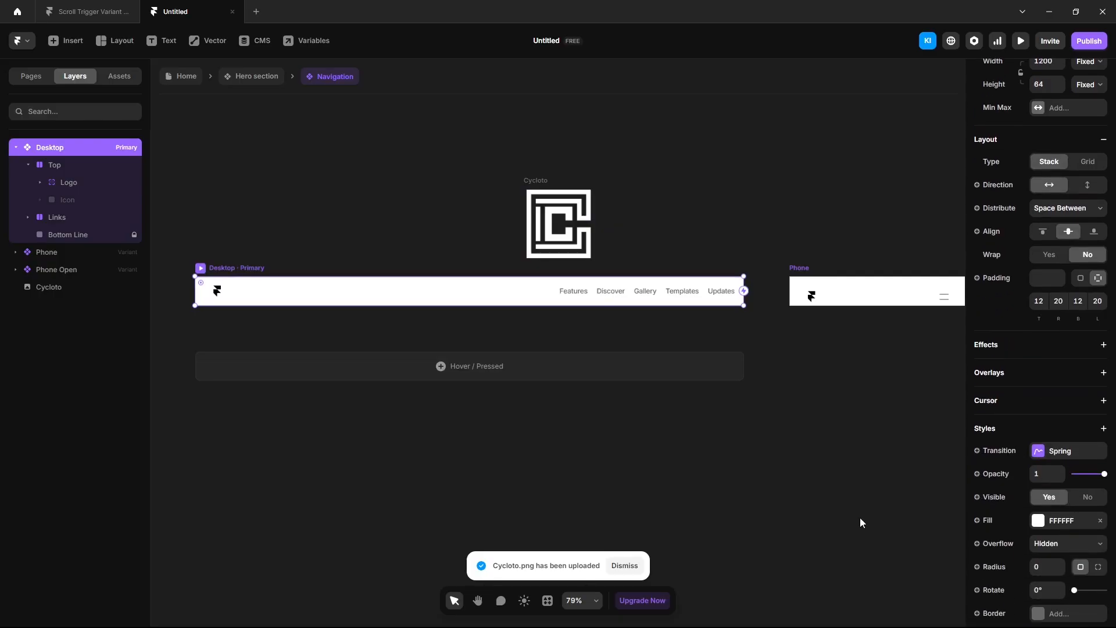
pyautogui.click(1099, 523)
# - Replace the Logo in the Top stack with the Cycloto image and set the image's width to 24
pyautogui.click(42, 285)
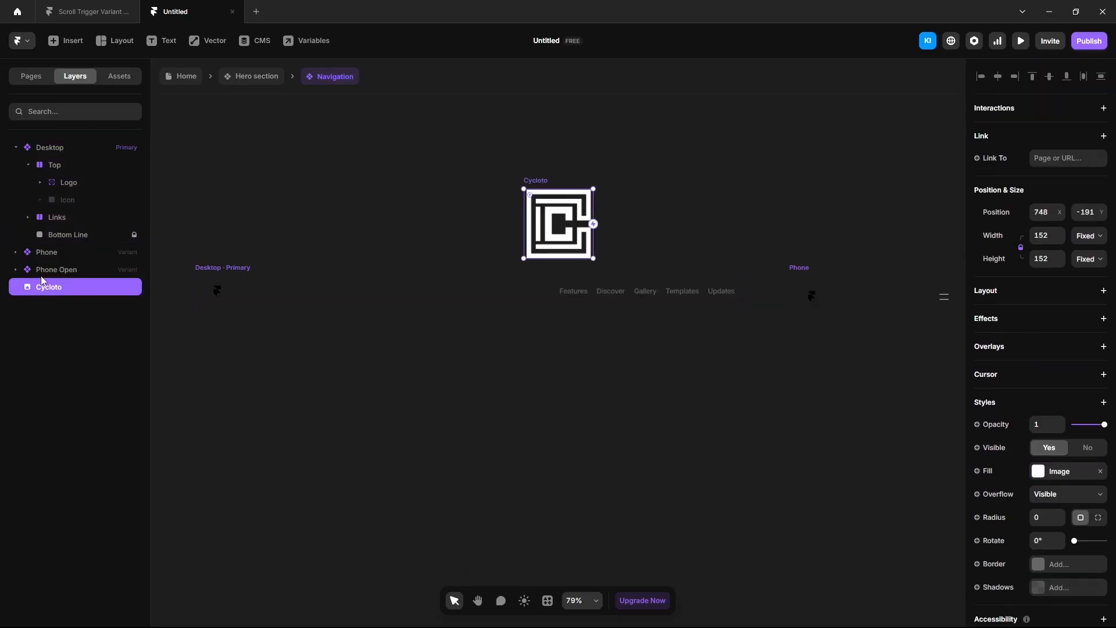
pyautogui.moveTo(50, 290); pyautogui.dragTo(61, 165)
pyautogui.click(69, 184)
pyautogui.press('Delete')
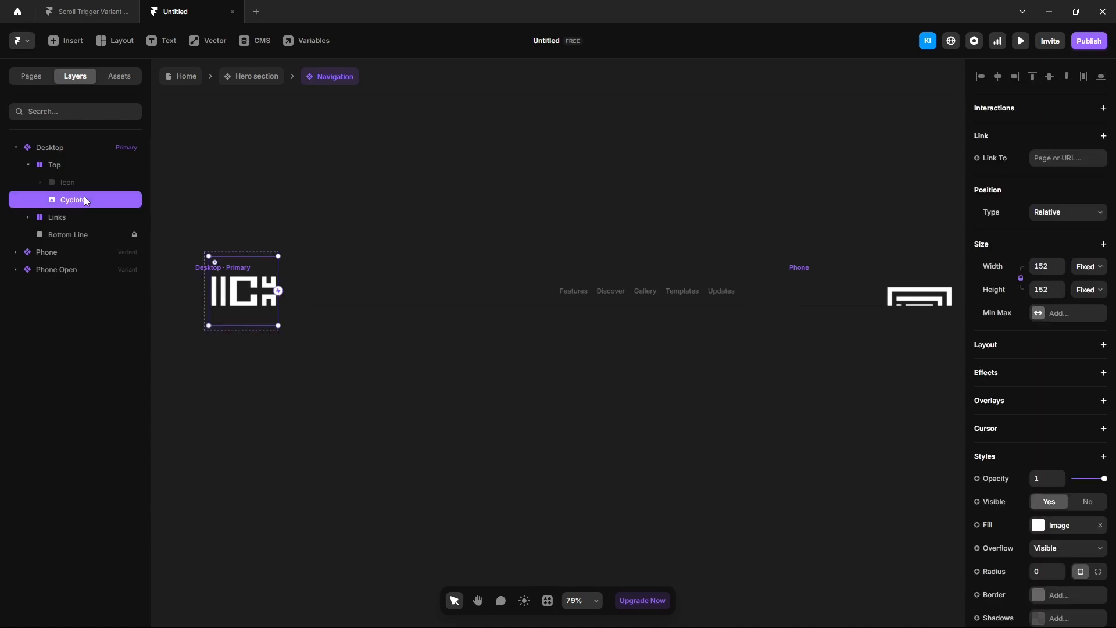
pyautogui.write('24')
pyautogui.press('Return')
pyautogui.click(767, 274)
# - Delete the Updates link from the Desktop navigation's Links stack and change the Features link's text to Home
pyautogui.click(629, 289)
pyautogui.click(74, 304)
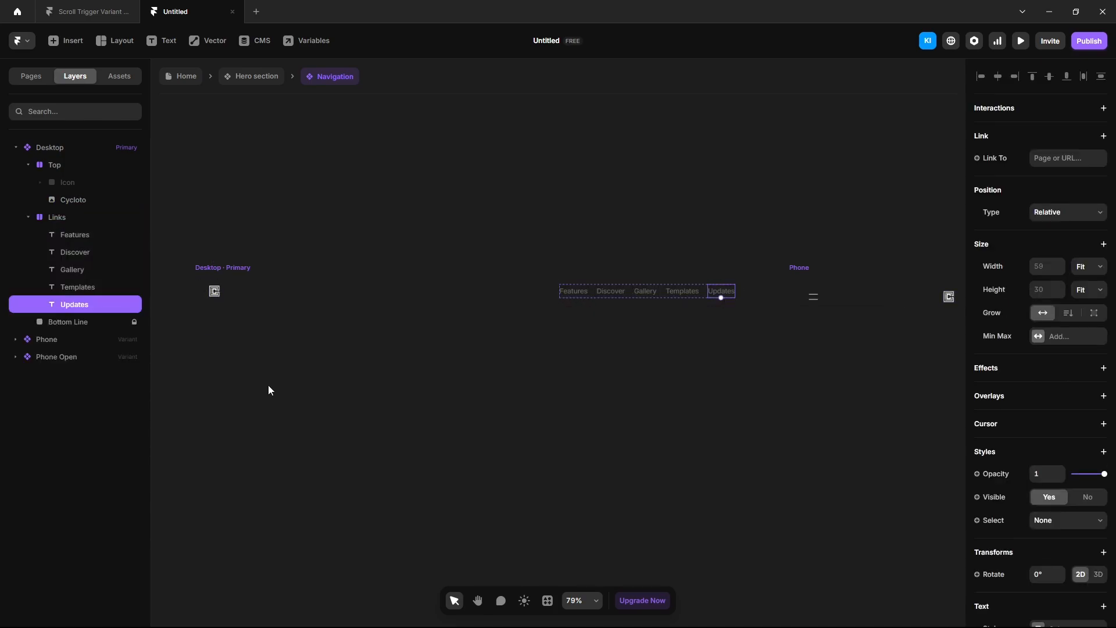
pyautogui.press('Delete')
pyautogui.click(70, 230)
pyautogui.scroll(-2, 1028, 520)
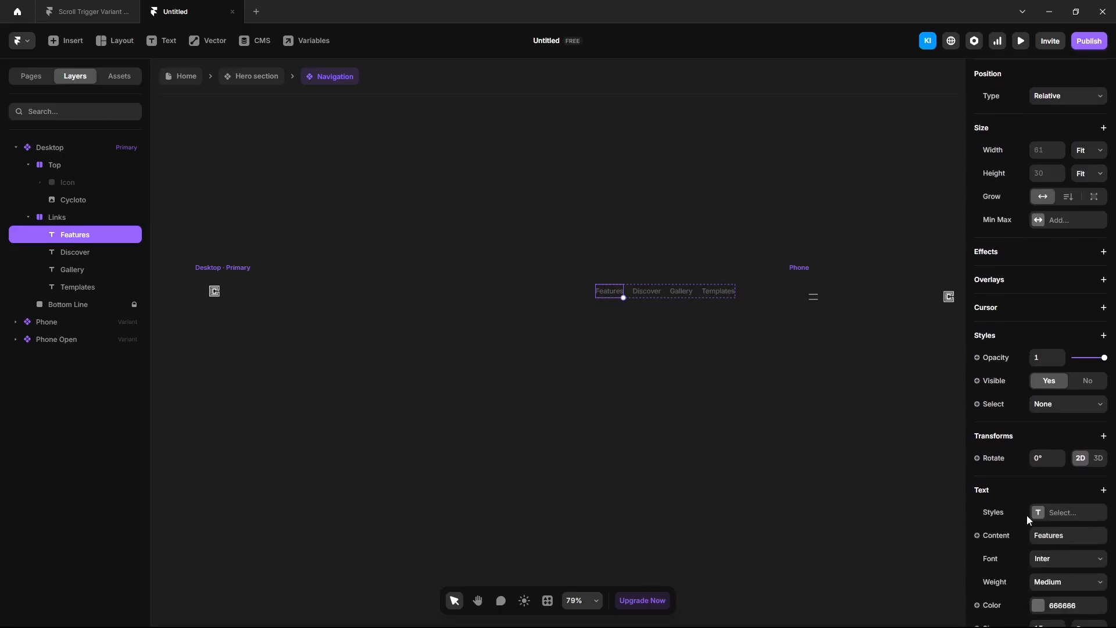
pyautogui.doubleClick(1054, 536)
pyautogui.write('Home')
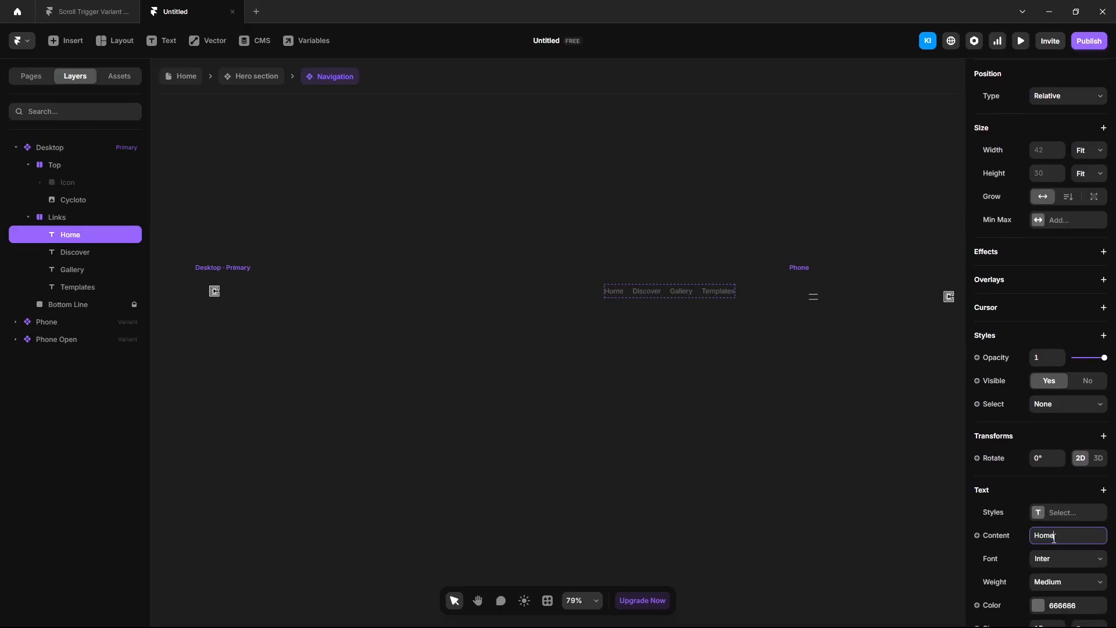
# - Change the texts of the Discover, Gallery and Templates links to Shop, About and Contact
pyautogui.click(71, 256)
pyautogui.scroll(-3, 1028, 465)
pyautogui.doubleClick(1028, 476)
pyautogui.write('Shop')
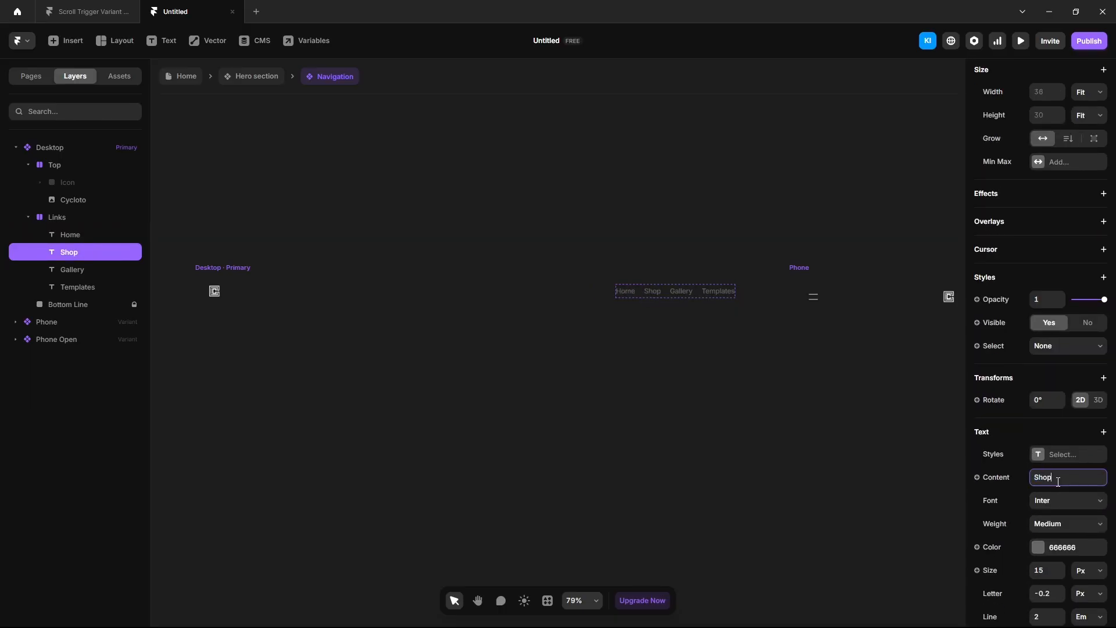
pyautogui.press('Tab')
pyautogui.scroll(-3, 1024, 514)
pyautogui.doubleClick(1046, 476)
pyautogui.write('About')
pyautogui.press('Tab')
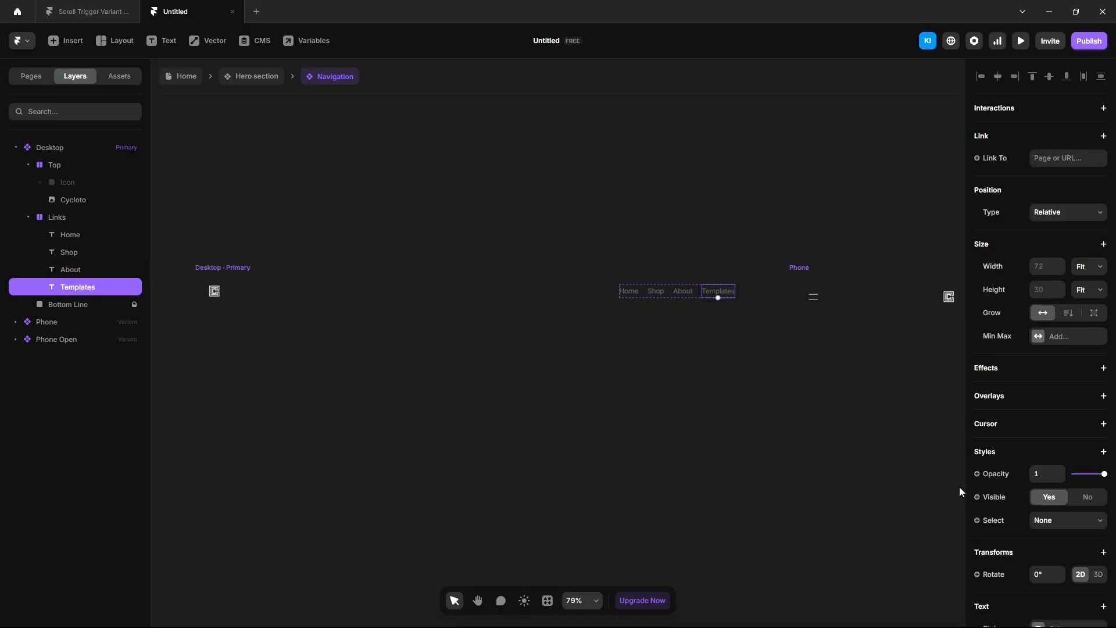
pyautogui.scroll(-3, 1041, 493)
pyautogui.doubleClick(1047, 477)
pyautogui.write('Contact')
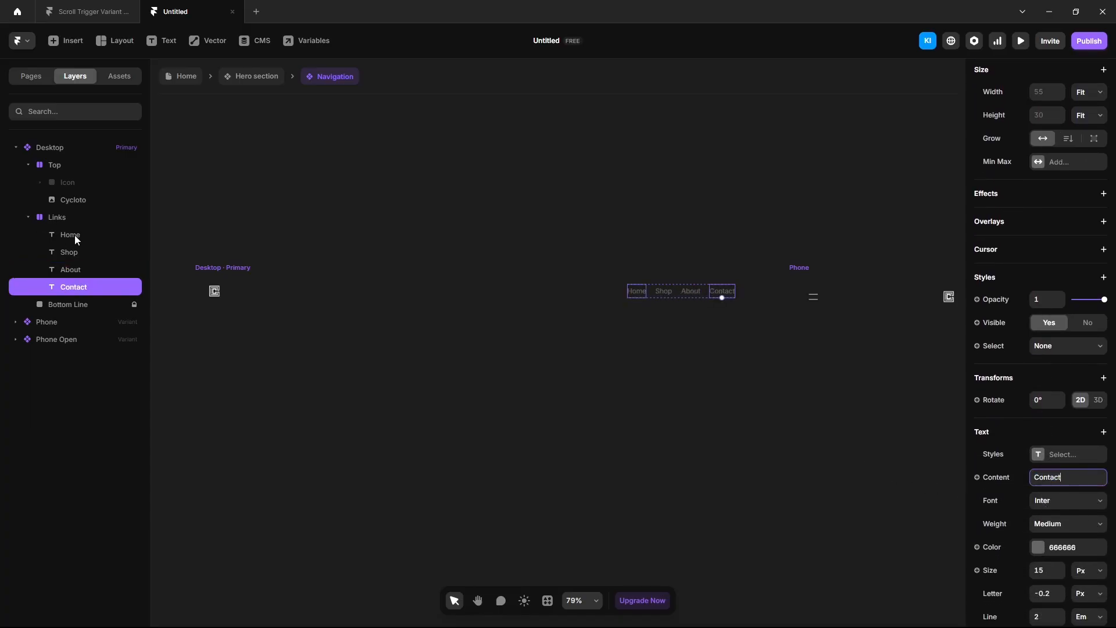
# - Set the text color of the Home, Shop, About and Contact links in the Desktop variant to white
pyautogui.keyDown('shift'); pyautogui.click(73, 235); pyautogui.keyUp('shift')
pyautogui.scroll(-3, 1064, 538)
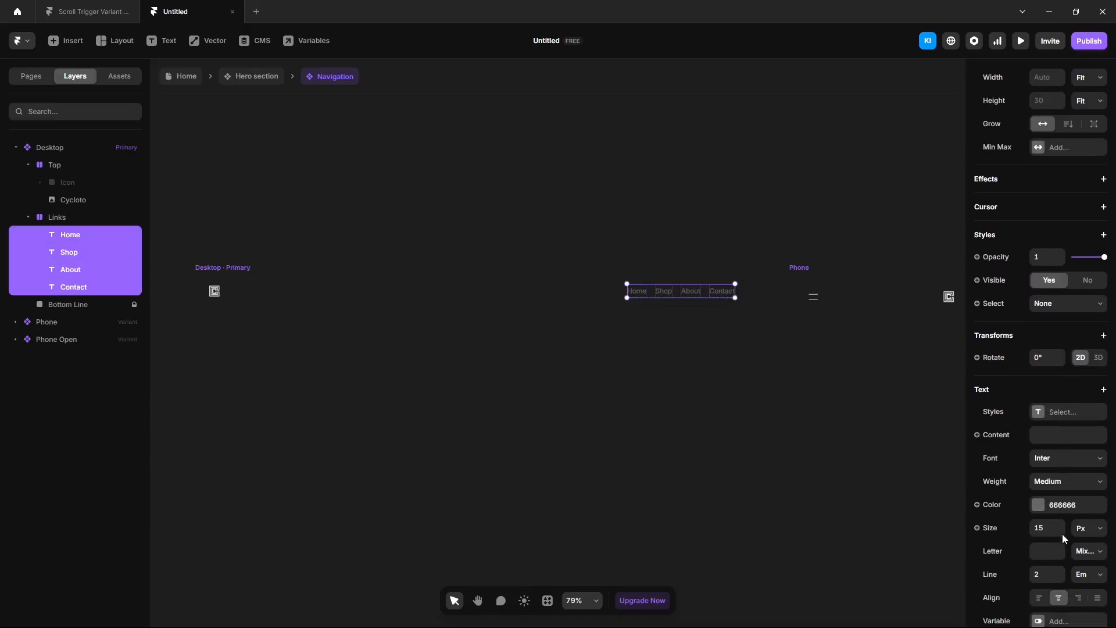
pyautogui.click(1038, 491)
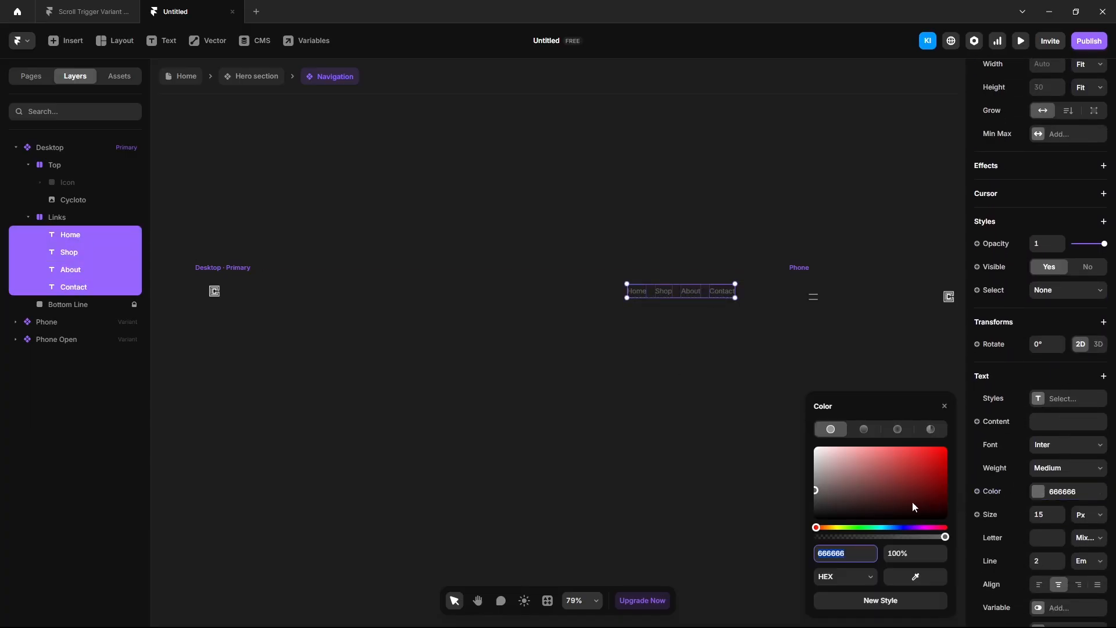
pyautogui.click(780, 416)
# - Move the Cycloto image above the Icon in the Desktop variant's Top stack
pyautogui.hscroll(5, 838, 399)
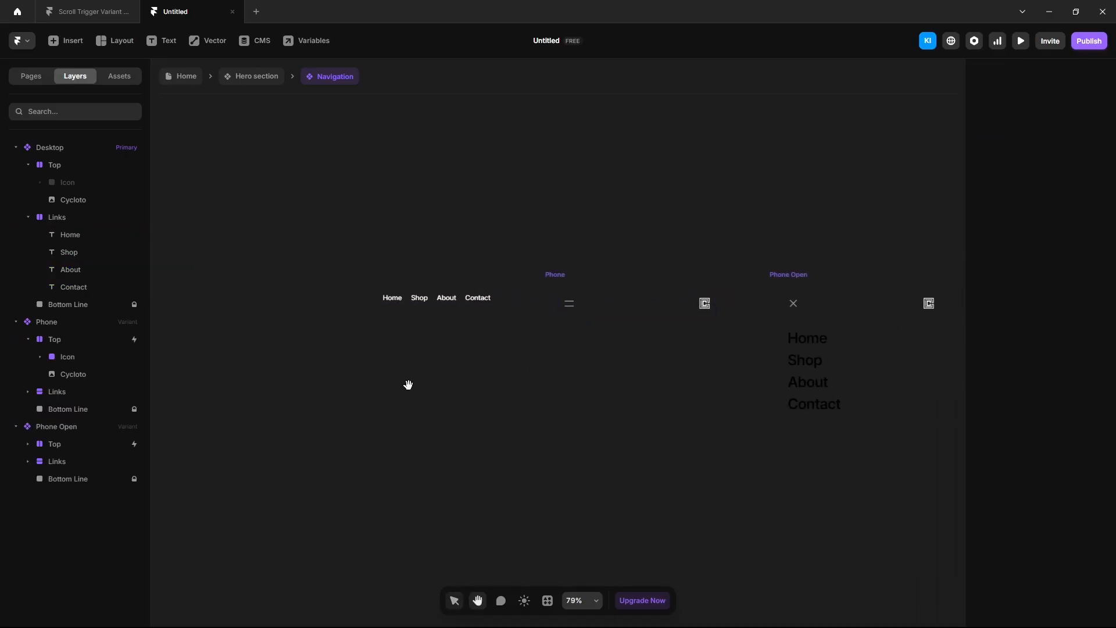
pyautogui.moveTo(408, 383); pyautogui.dragTo(653, 369)
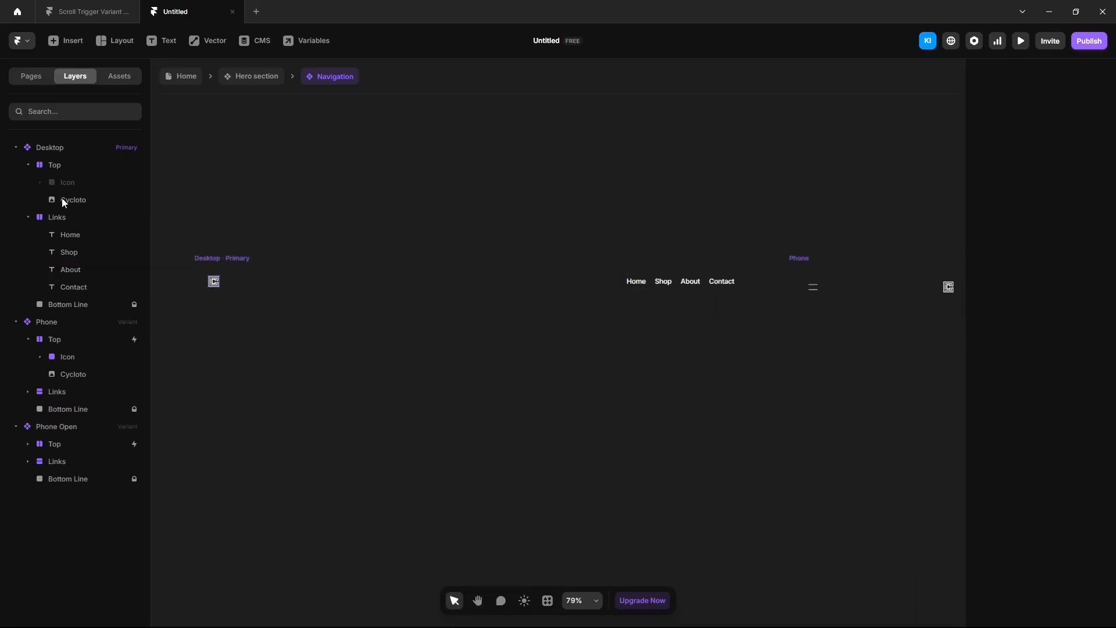
pyautogui.click(80, 201)
pyautogui.moveTo(77, 191); pyautogui.dragTo(78, 174)
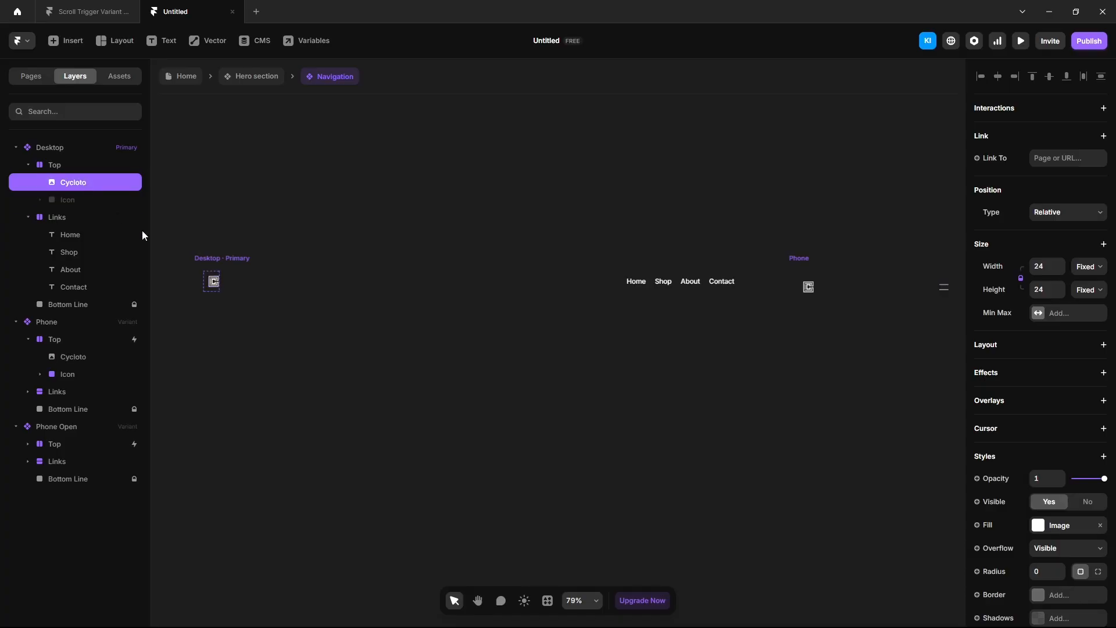
# - Set the fill of both menu icon lines, Top and Bottom, in the Phone variant to FFFFFF
pyautogui.click(667, 401)
pyautogui.moveTo(668, 401); pyautogui.dragTo(421, 407)
pyautogui.press('v')
pyautogui.keyDown('ctrl'); pyautogui.scroll(5, 590, 292); pyautogui.keyUp('ctrl')
pyautogui.keyDown('ctrl'); pyautogui.scroll(5, 581, 282); pyautogui.keyUp('ctrl')
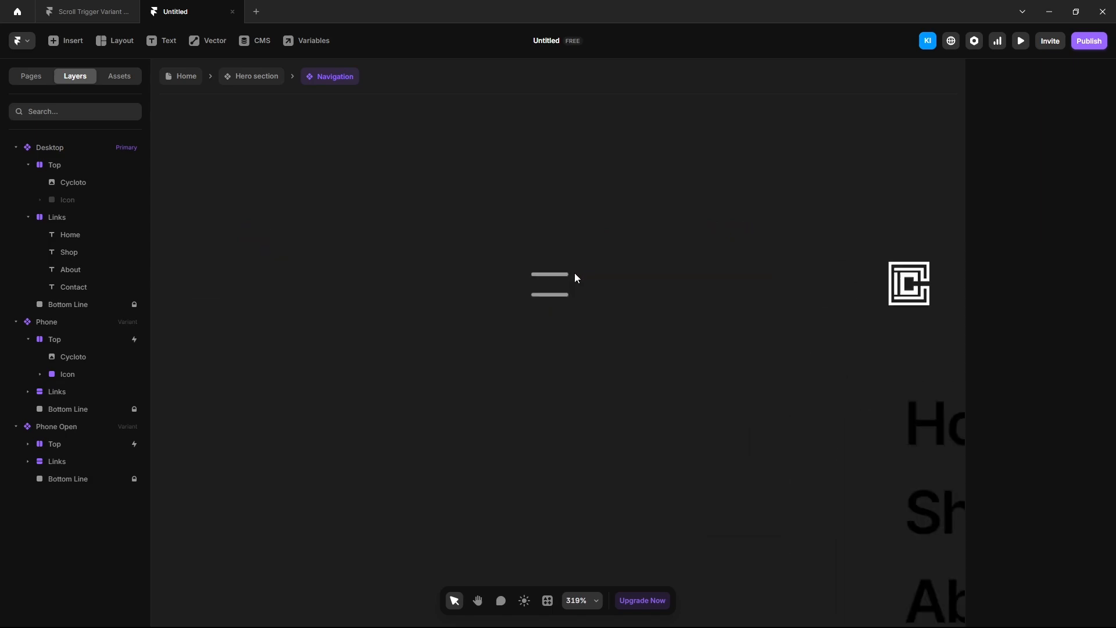
pyautogui.click(552, 271)
pyautogui.keyDown('shift'); pyautogui.click(551, 294); pyautogui.keyUp('shift')
pyautogui.scroll(-4, 1039, 501)
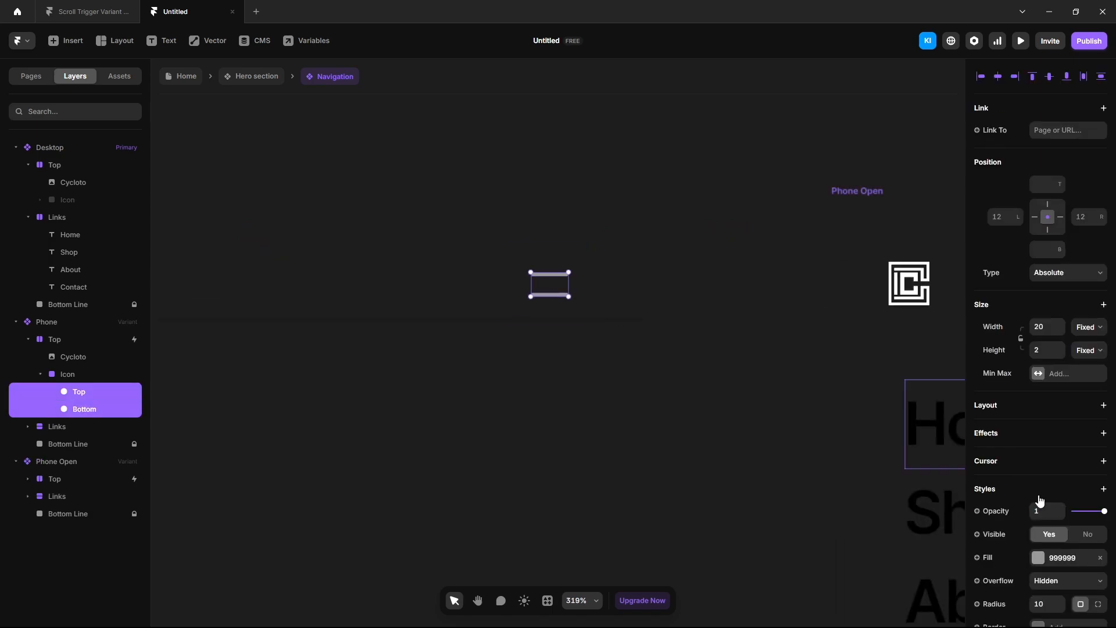
pyautogui.click(1038, 383)
pyautogui.click(818, 429)
pyautogui.moveTo(818, 429); pyautogui.dragTo(764, 406)
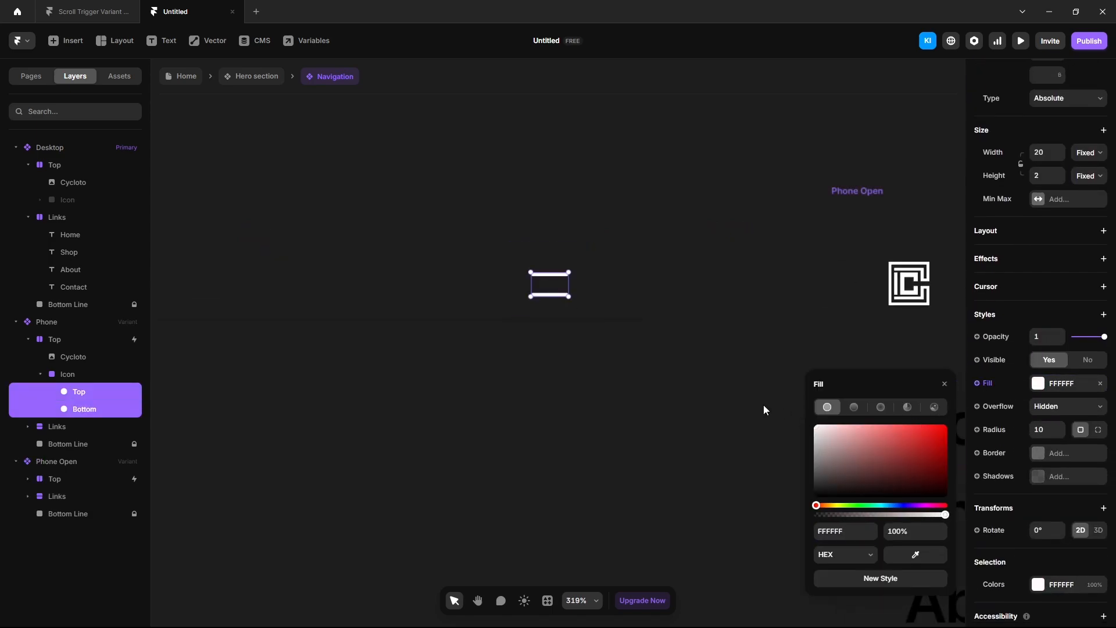
# - Add a white fill to the navigation's Phone Open variant
pyautogui.click(694, 451)
pyautogui.press('space')
pyautogui.moveTo(694, 450); pyautogui.dragTo(271, 398)
pyautogui.keyDown('ctrl'); pyautogui.scroll(-2, 440, 356); pyautogui.keyUp('ctrl')
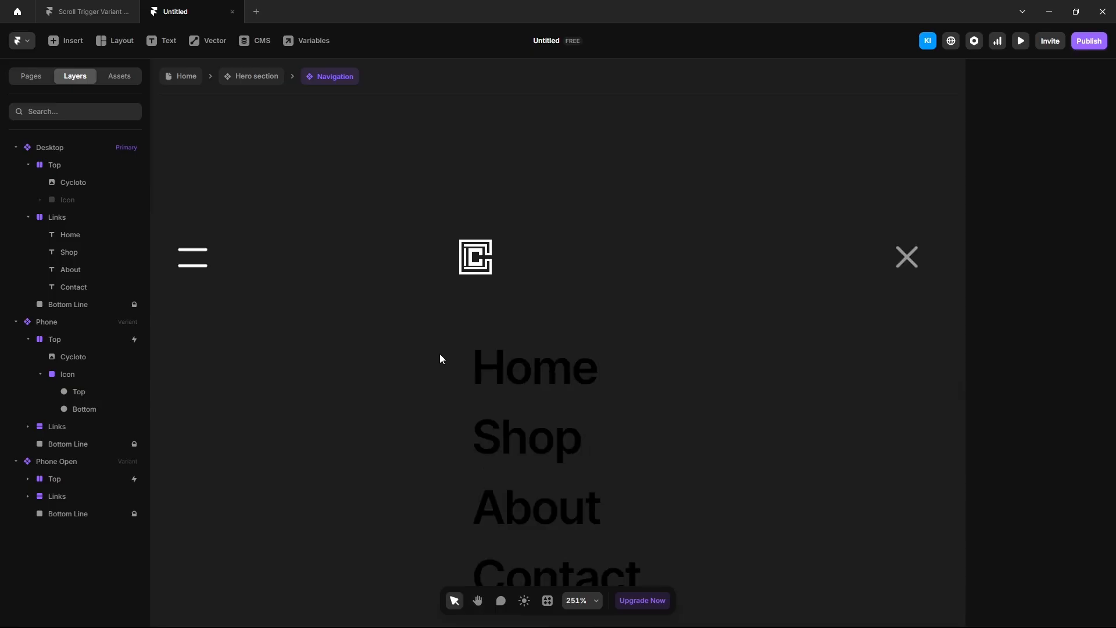
pyautogui.click(439, 184)
pyautogui.scroll(-4, 1041, 454)
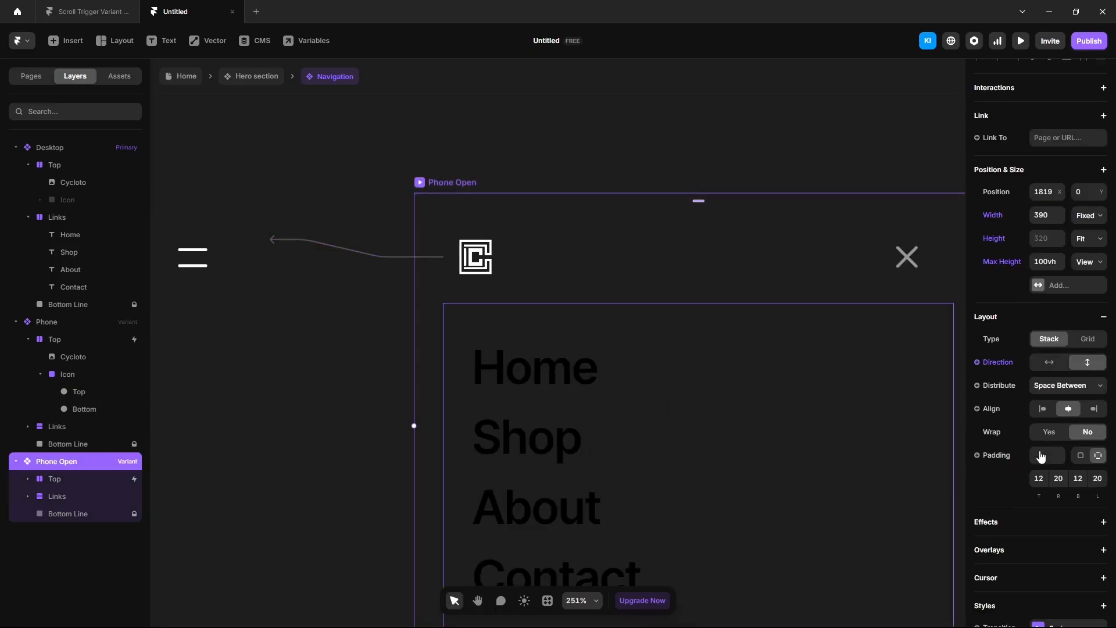
pyautogui.click(1040, 489)
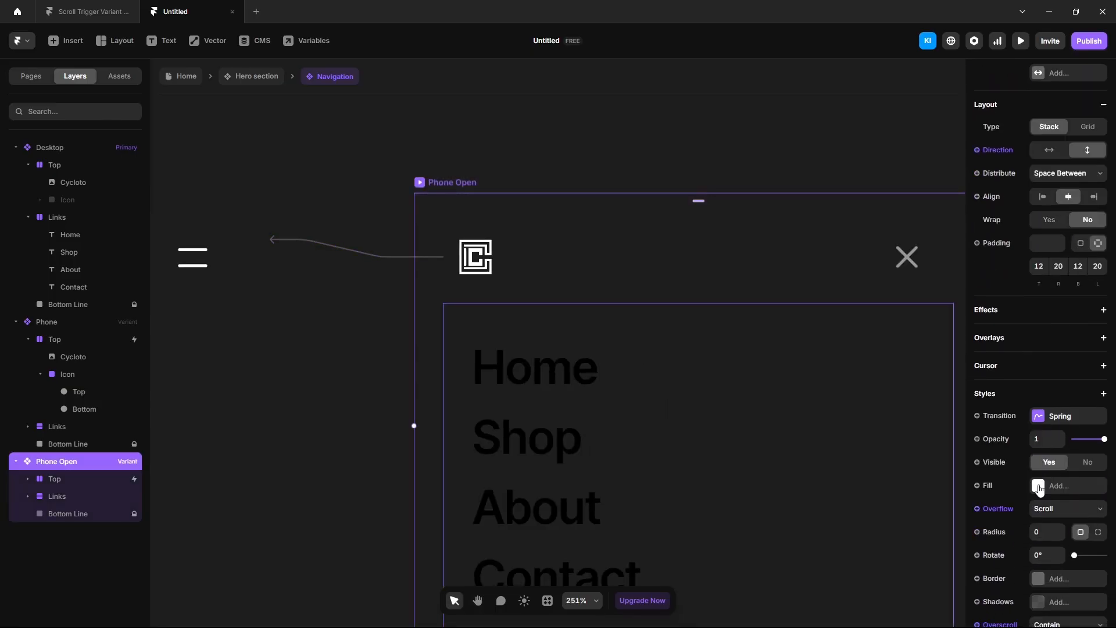
pyautogui.click(326, 499)
# - Replace the Cycloto image fill in the Phone Open variant with the black version of the logo
pyautogui.click(28, 479)
pyautogui.click(79, 496)
pyautogui.click(1045, 531)
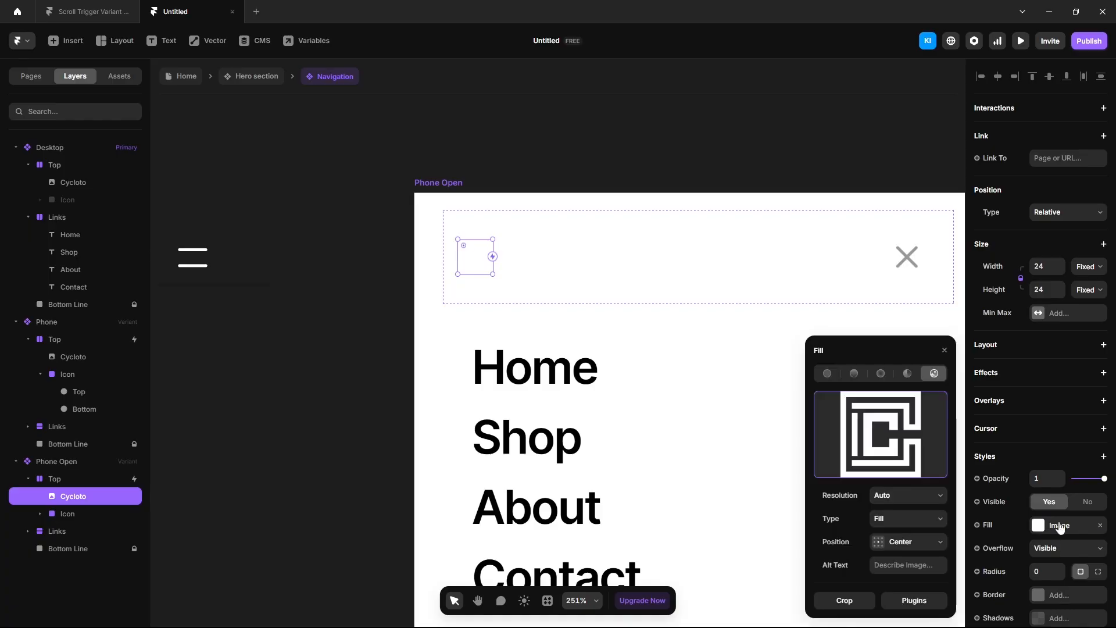
pyautogui.click(352, 421)
# - Set the fill of both close icon lines, Top and Bottom, in the Phone Open variant to black
pyautogui.scroll(-2, 336, 380)
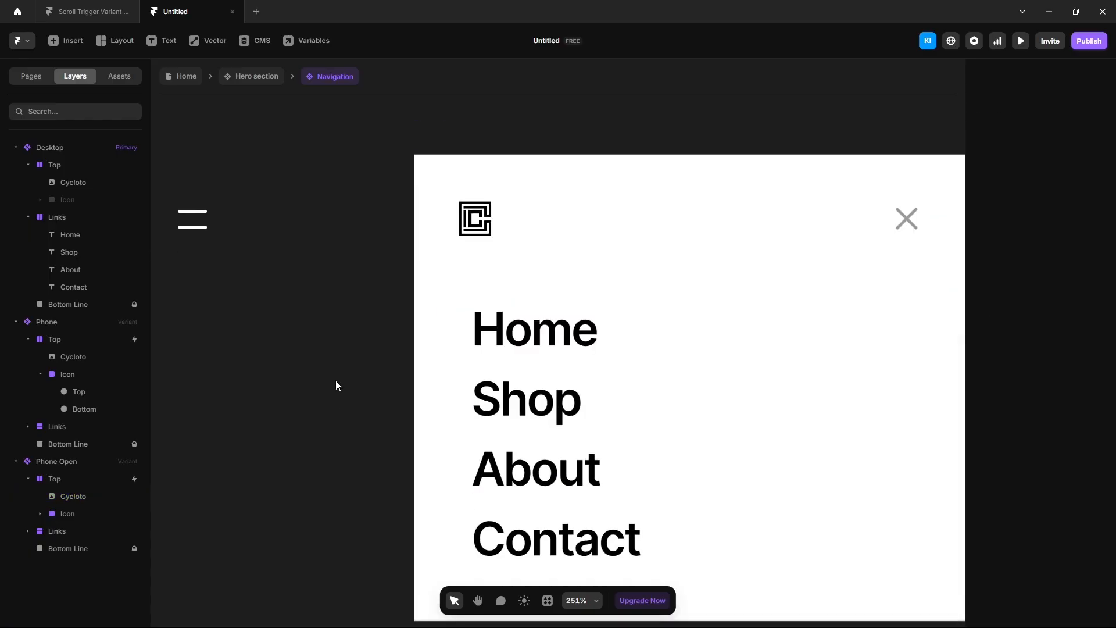
pyautogui.scroll(1, 330, 425)
pyautogui.moveTo(728, 284); pyautogui.dragTo(476, 267)
pyautogui.keyDown('ctrl'); pyautogui.click(651, 221); pyautogui.keyUp('ctrl')
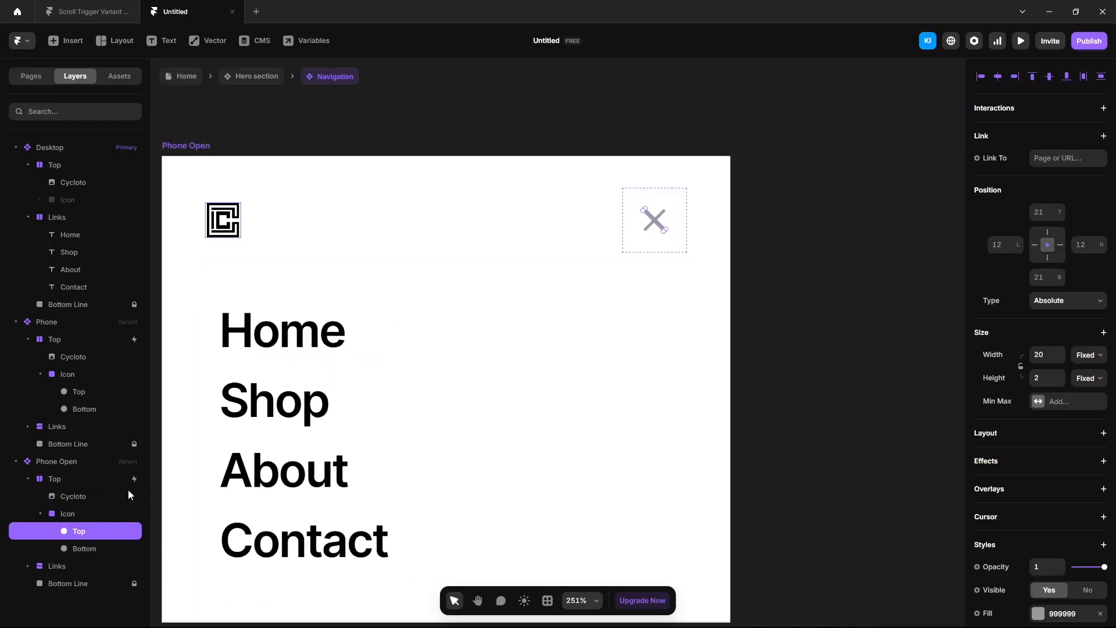
pyautogui.keyDown('shift'); pyautogui.click(84, 548); pyautogui.keyUp('shift')
pyautogui.click(1038, 559)
pyautogui.moveTo(878, 508); pyautogui.dragTo(778, 533)
pyautogui.click(778, 533)
# - Return from the Navigation component to the Hero section component
pyautogui.scroll(-5, 839, 417)
pyautogui.scroll(-3, 838, 417)
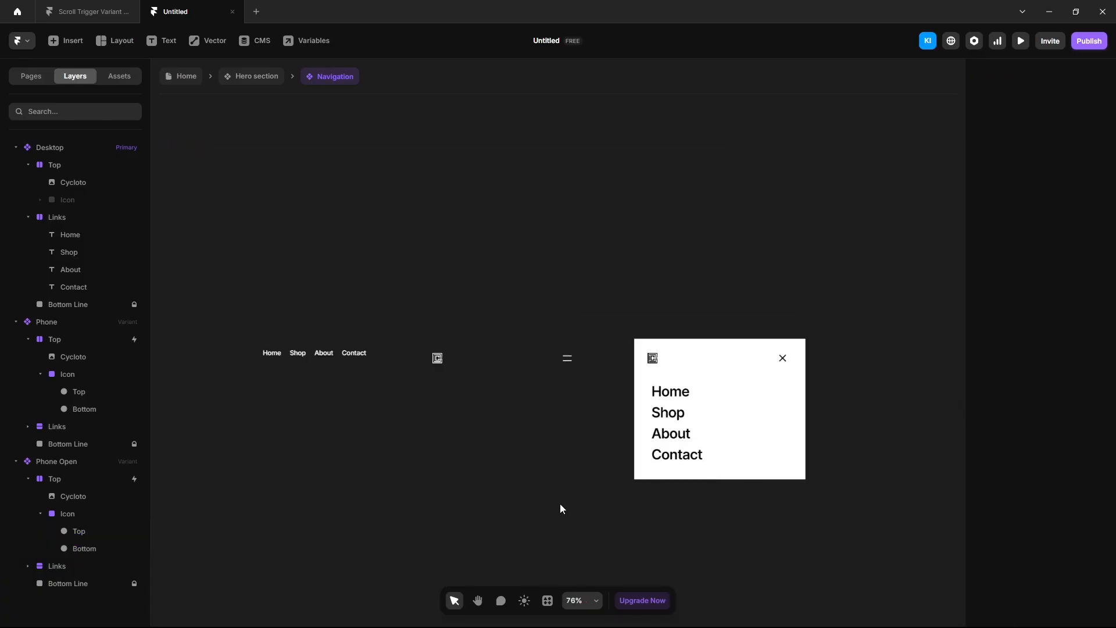
pyautogui.scroll(-2, 560, 503)
pyautogui.hscroll(-3, 560, 503)
pyautogui.click(252, 86)
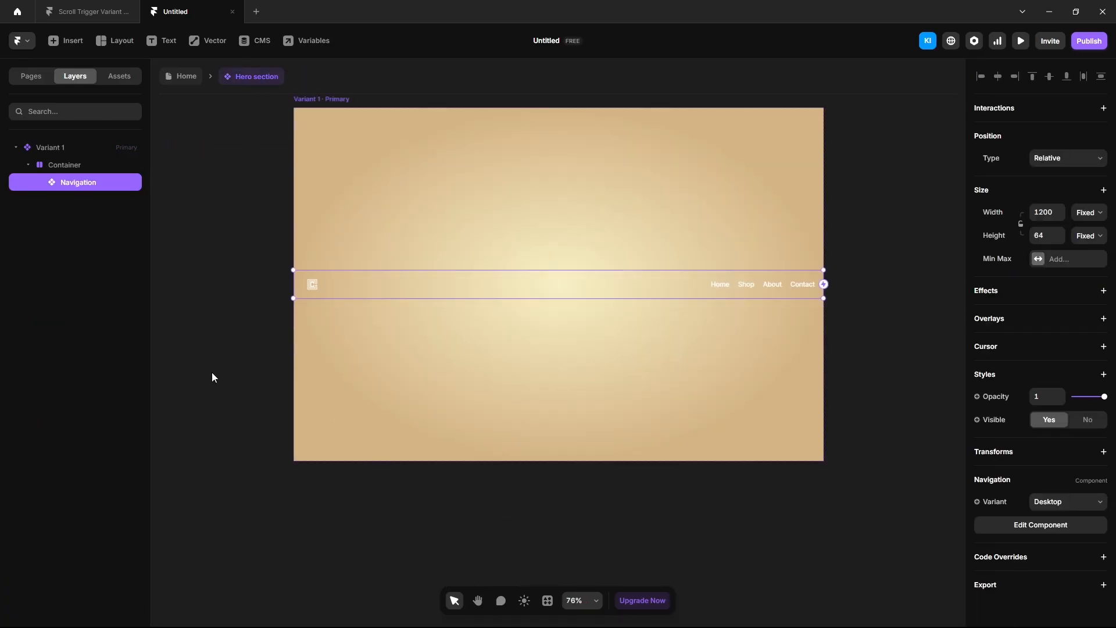
# - Reopen the Navigation component and open the fill settings of the Desktop variant's Bottom Line
pyautogui.doubleClick(527, 288)
pyautogui.click(79, 305)
pyautogui.scroll(-4, 1054, 446)
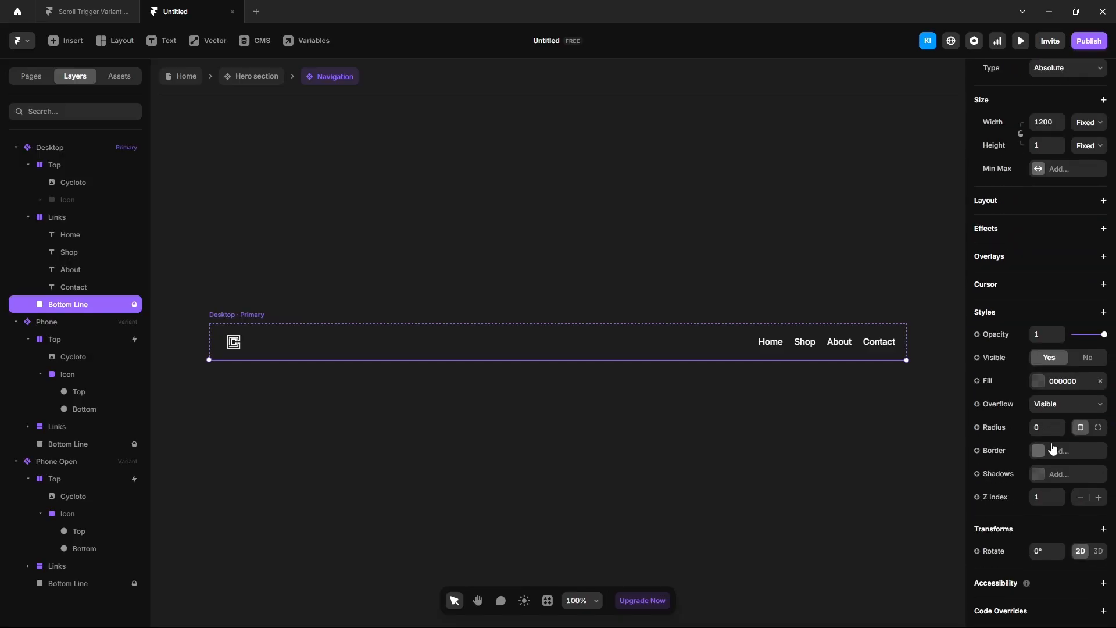
pyautogui.click(1038, 382)
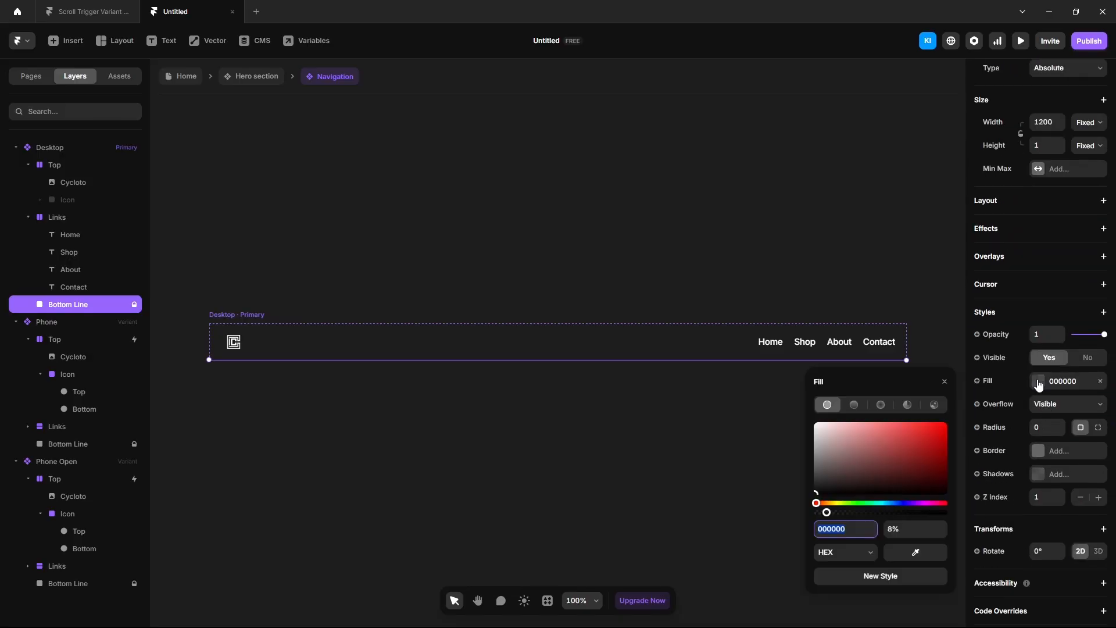
pyautogui.click(615, 452)
# - Go back to the Hero section and add a text layer reading "Vanilla" to the Container
pyautogui.click(252, 76)
pyautogui.press('t')
pyautogui.click(471, 428)
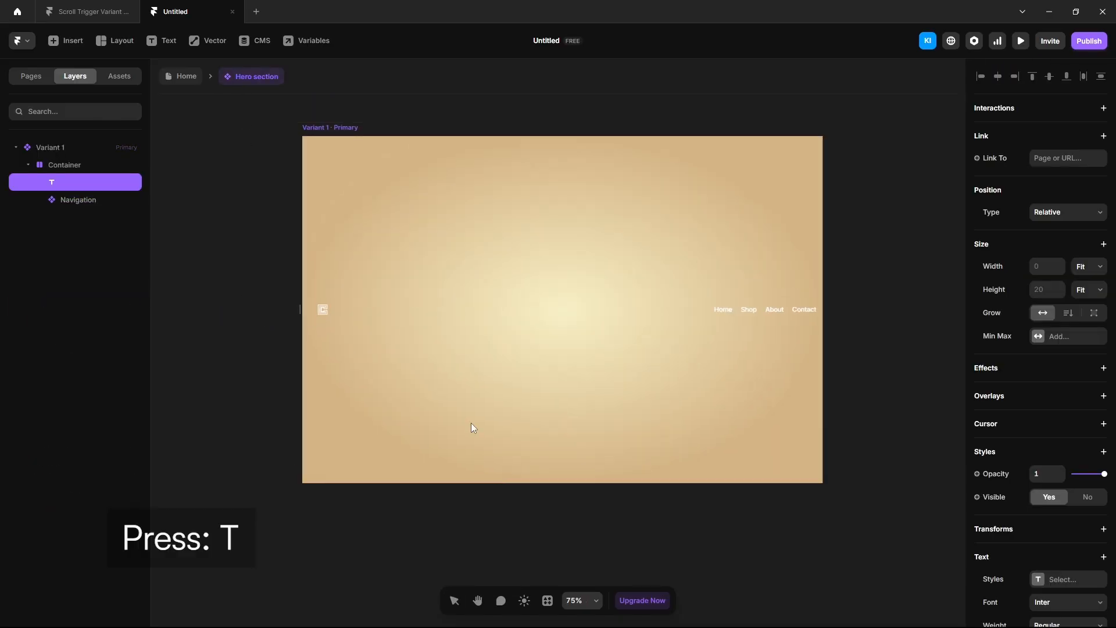
pyautogui.write('Vanilla')
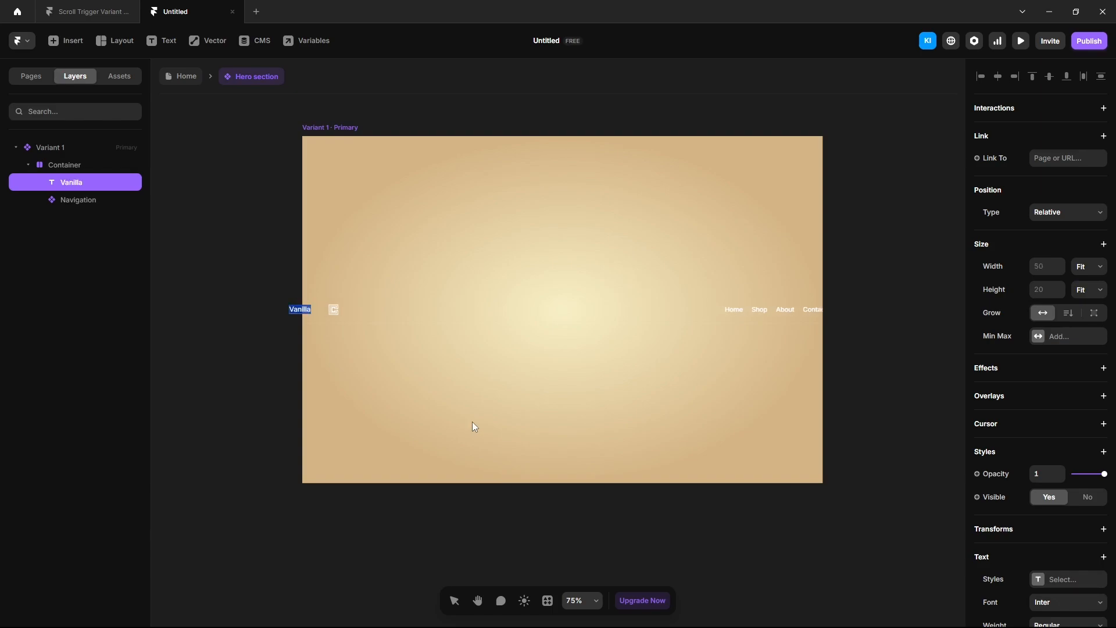
# - Set the Vanilla text's size to 26 px and its letter spacing to -0.04 em
pyautogui.scroll(-3, 1038, 465)
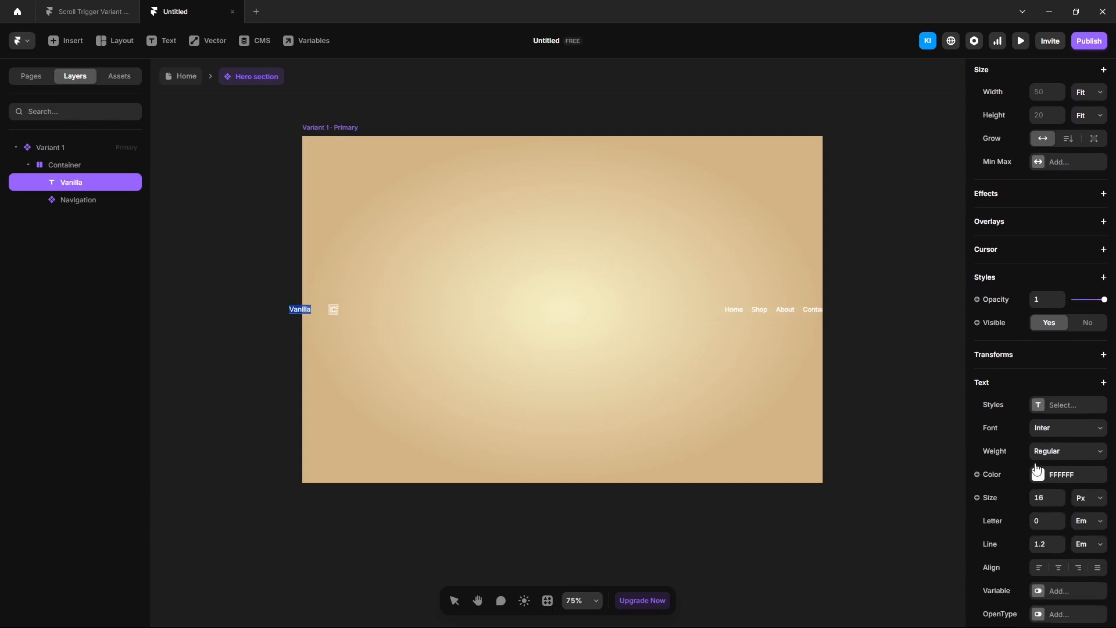
pyautogui.click(1042, 498)
pyautogui.press('Return')
pyautogui.press('Tab')
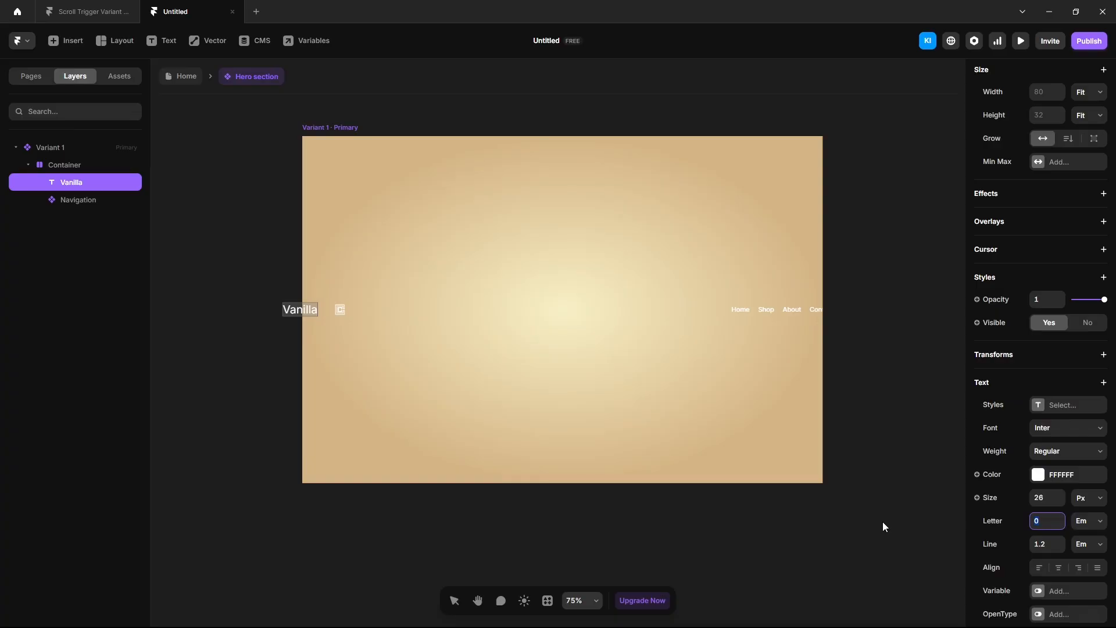
pyautogui.write('-0.02')
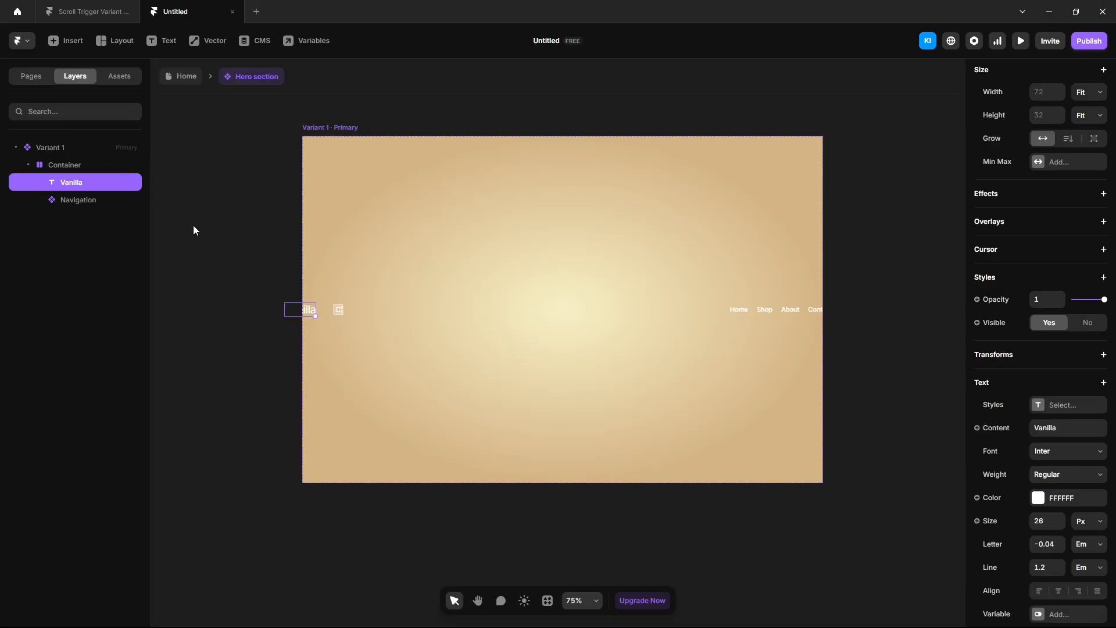
# - Set the stack direction of the hero section's Container to vertical
pyautogui.click(193, 225)
pyautogui.click(68, 164)
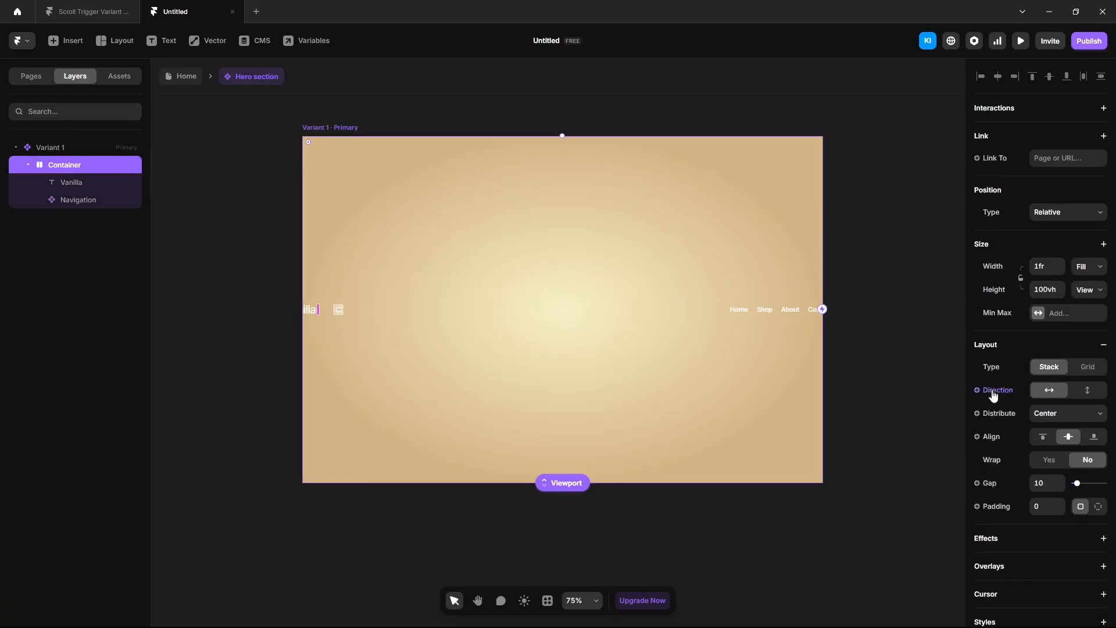
pyautogui.click(1087, 390)
# - Move the Vanilla text below the Navigation in the Container and set its width to Fill
pyautogui.click(562, 294)
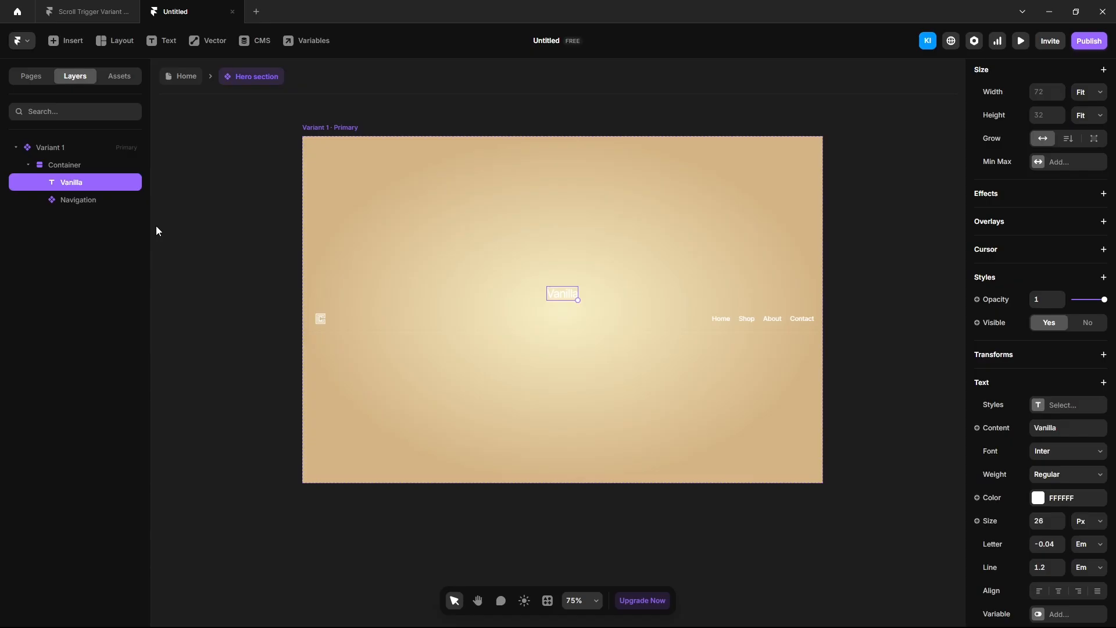
pyautogui.press('Down')
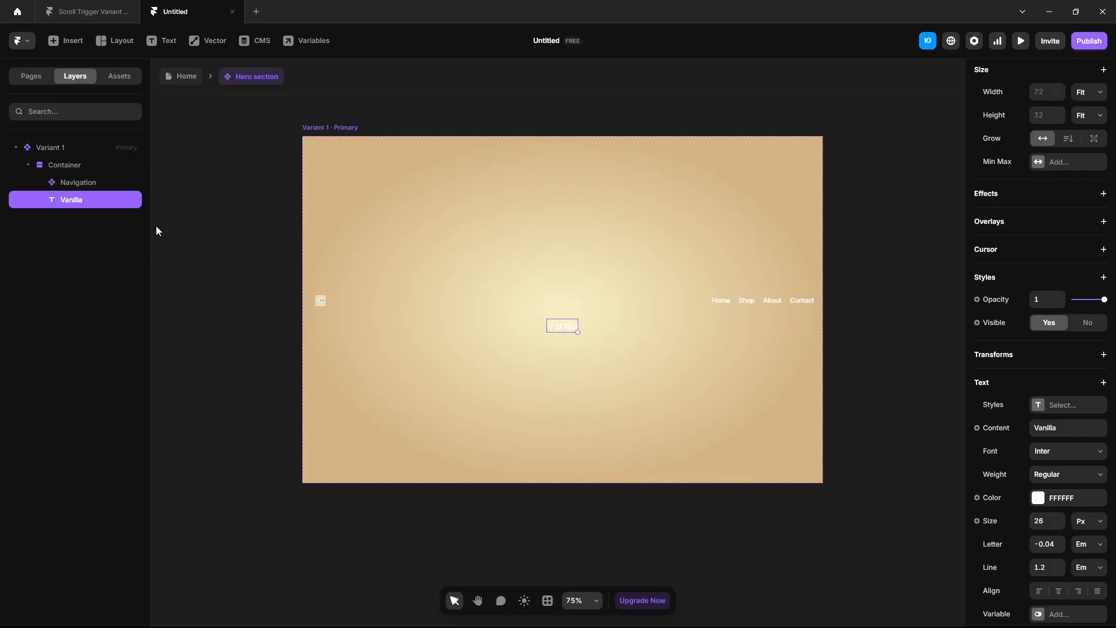
pyautogui.click(1080, 150)
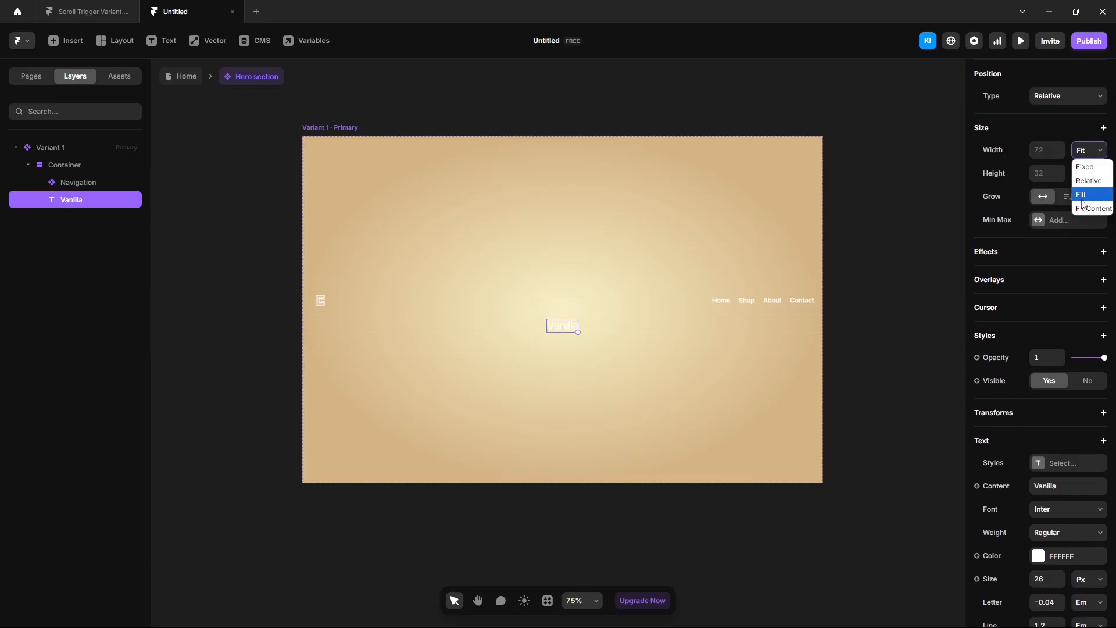
pyautogui.click(1083, 202)
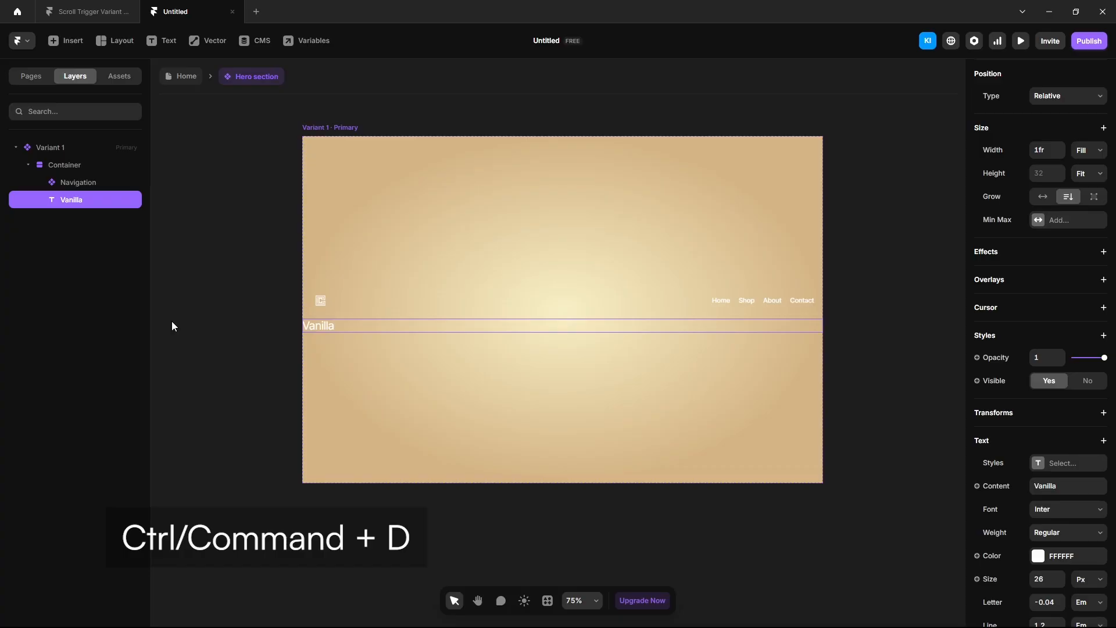
# - Duplicate the Vanilla text and set the copy's content to $29.99
pyautogui.hotkey('ctrl', 'd')
pyautogui.click(1057, 486)
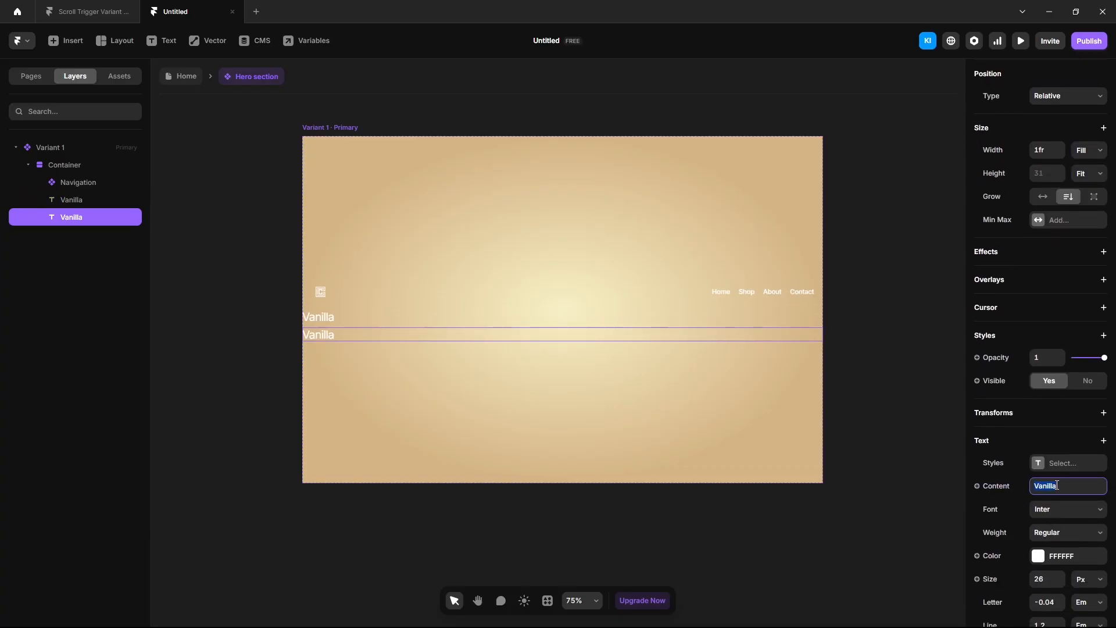
pyautogui.write('$29.99')
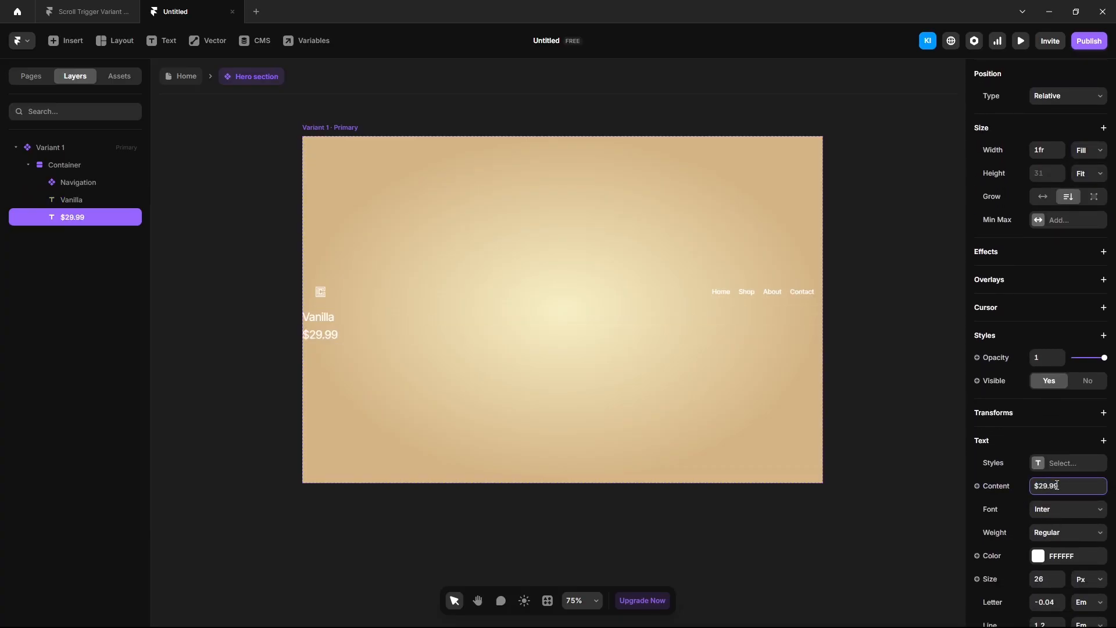
# - Wrap the Vanilla and $29.99 texts in a stack named "Name and price"
pyautogui.keyDown('shift'); pyautogui.click(81, 202); pyautogui.keyUp('shift')
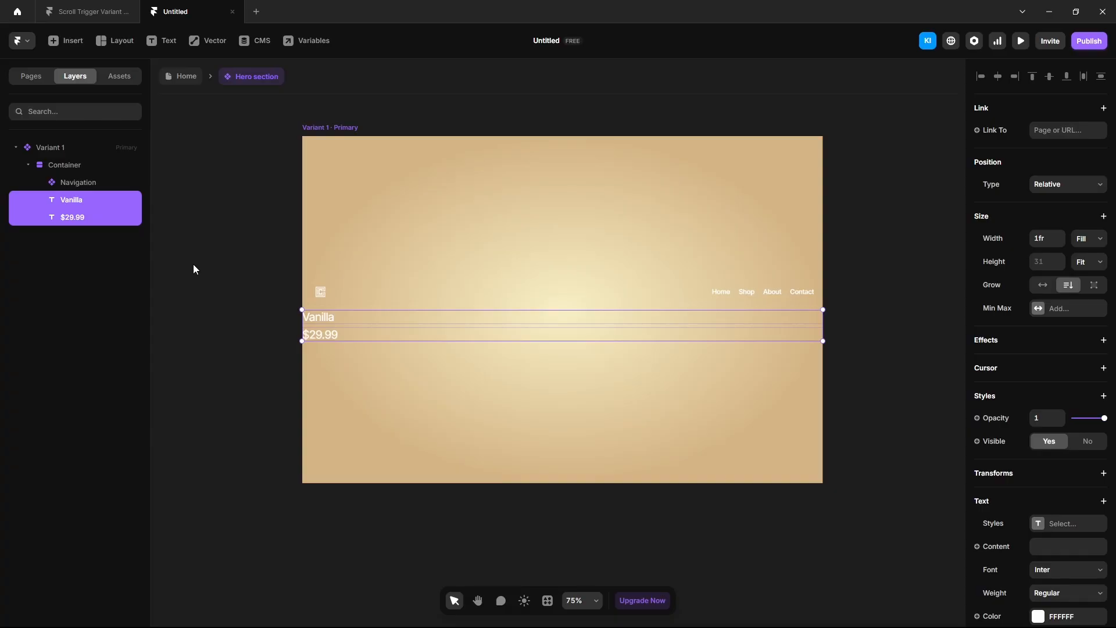
pyautogui.hotkey('ctrl', 'alt', 'Return')
pyautogui.write('Name and pri')
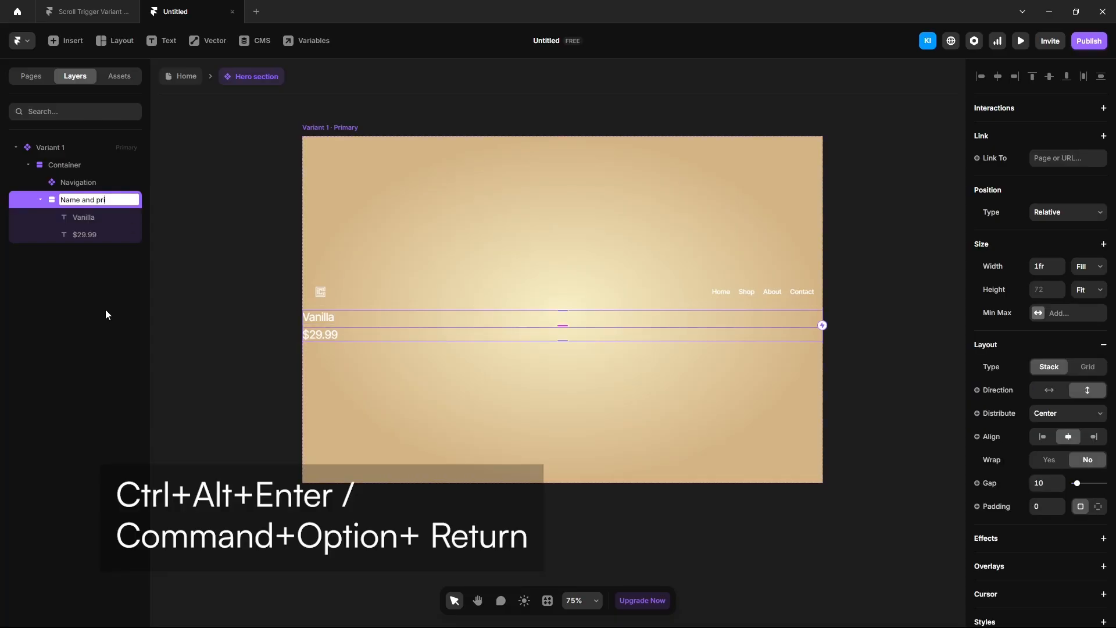
pyautogui.write('ce')
pyautogui.click(191, 361)
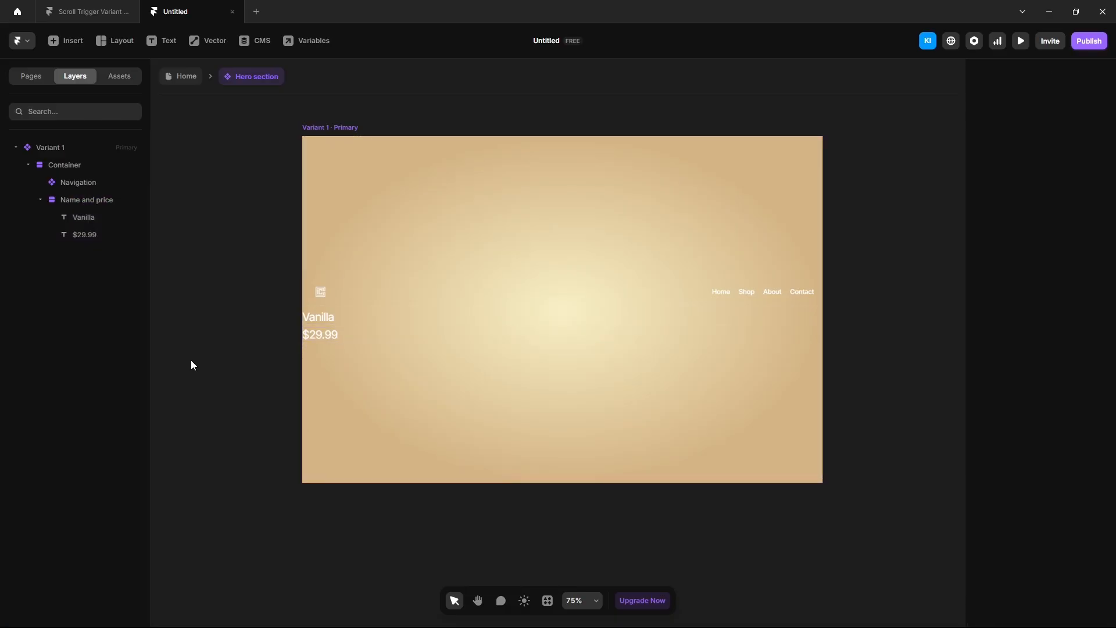
# - Draw a frame below the price in the Container, size it 40 by 40, and lock its aspect ratio
pyautogui.press('f')
pyautogui.moveTo(536, 362); pyautogui.dragTo(576, 390)
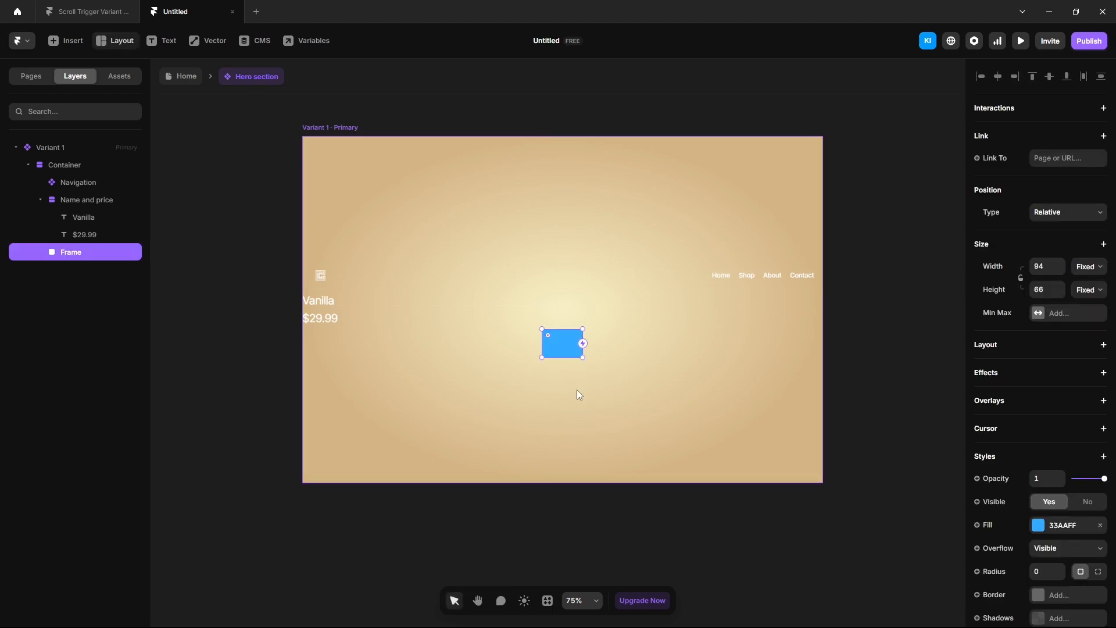
pyautogui.click(1037, 268)
pyautogui.write('40')
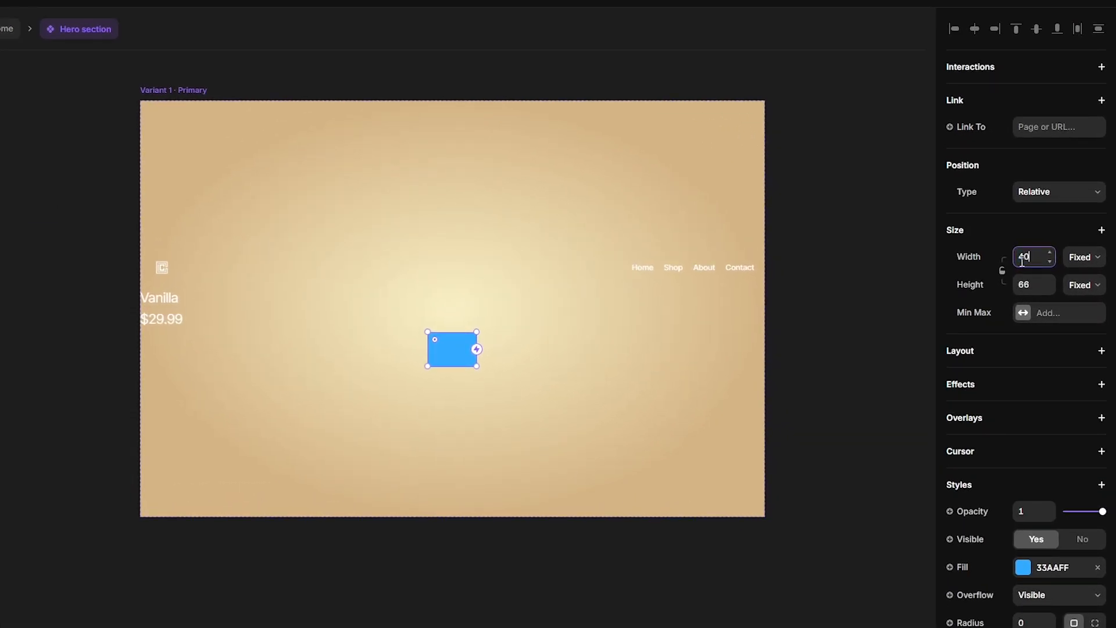
pyautogui.press('Tab')
pyautogui.write('4')
pyautogui.press('Return')
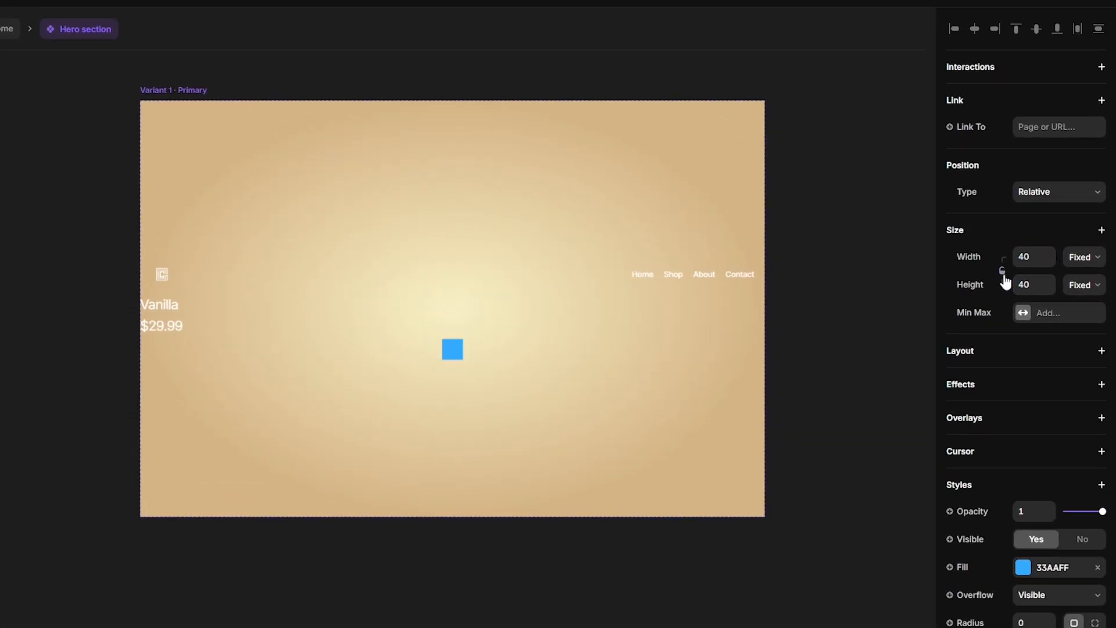
pyautogui.click(1003, 271)
# - Give the small frame a white FFFFFF fill and a corner radius of 999
pyautogui.click(1023, 568)
pyautogui.click(831, 510)
pyautogui.moveTo(831, 510); pyautogui.dragTo(713, 424)
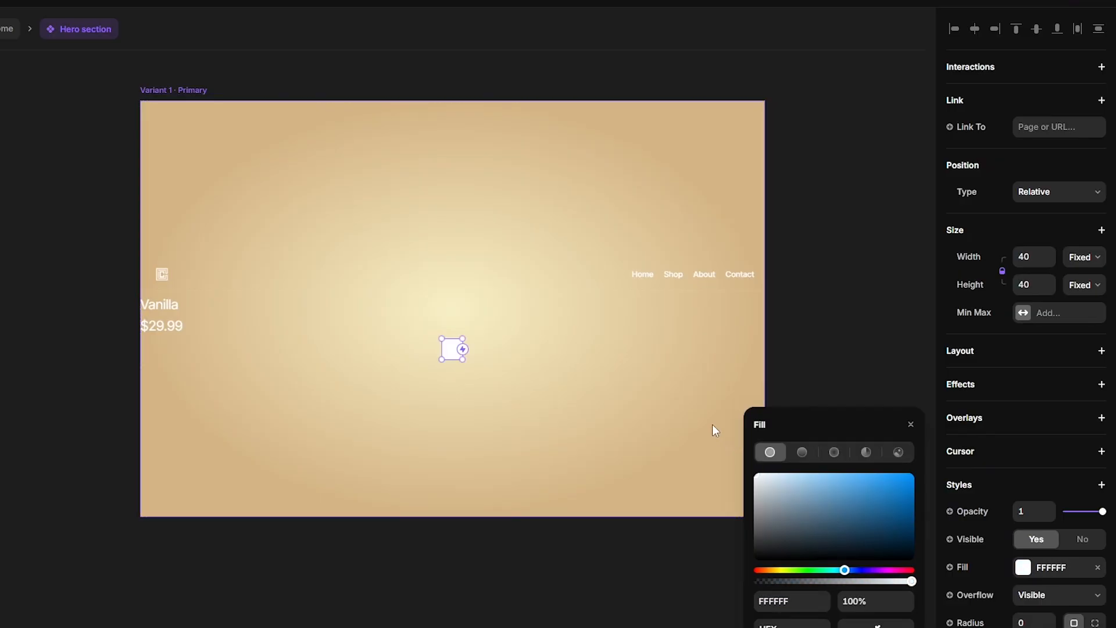
pyautogui.click(1033, 623)
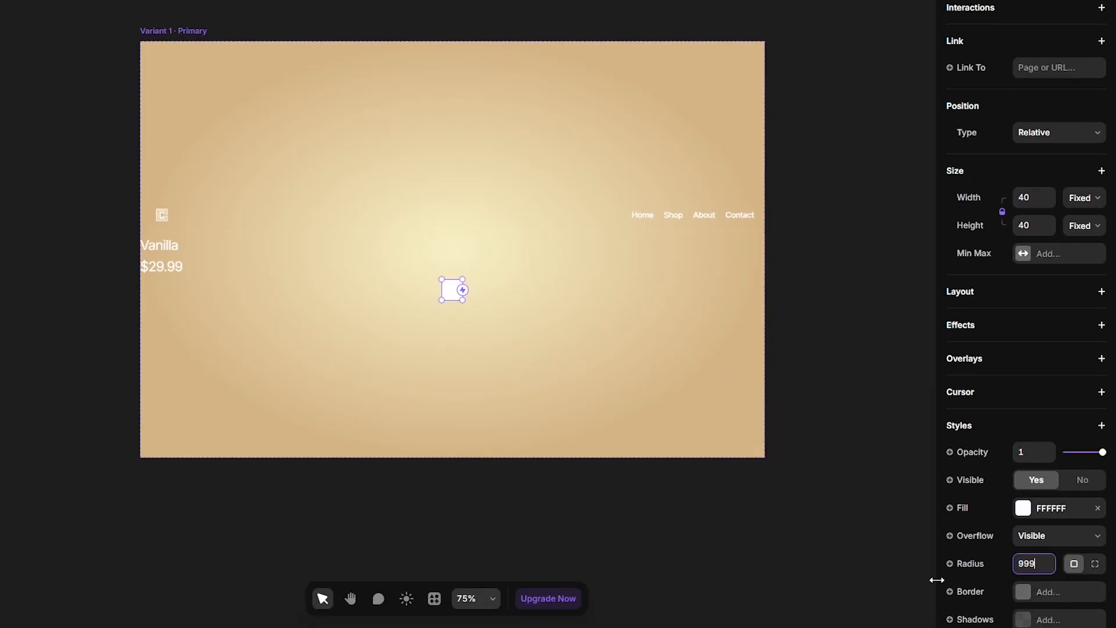
pyautogui.click(780, 505)
# - Rename the white circle frame as 1 and add a stack layout to it
pyautogui.scroll(6, 434, 306)
pyautogui.click(67, 257)
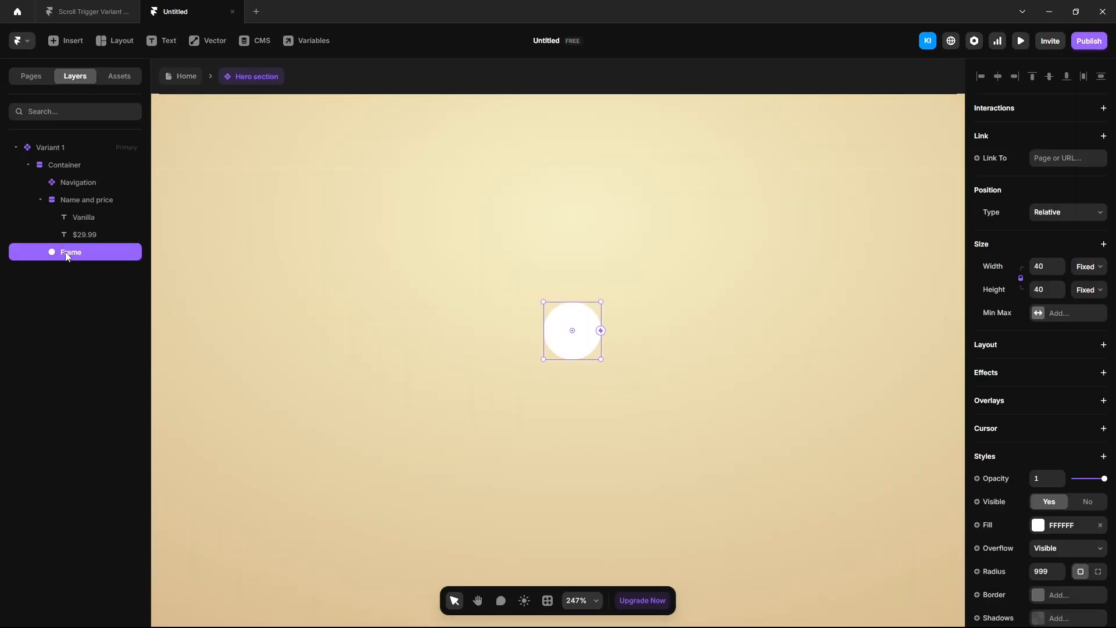
pyautogui.doubleClick(67, 257)
pyautogui.write('1')
pyautogui.press('Return')
pyautogui.click(982, 349)
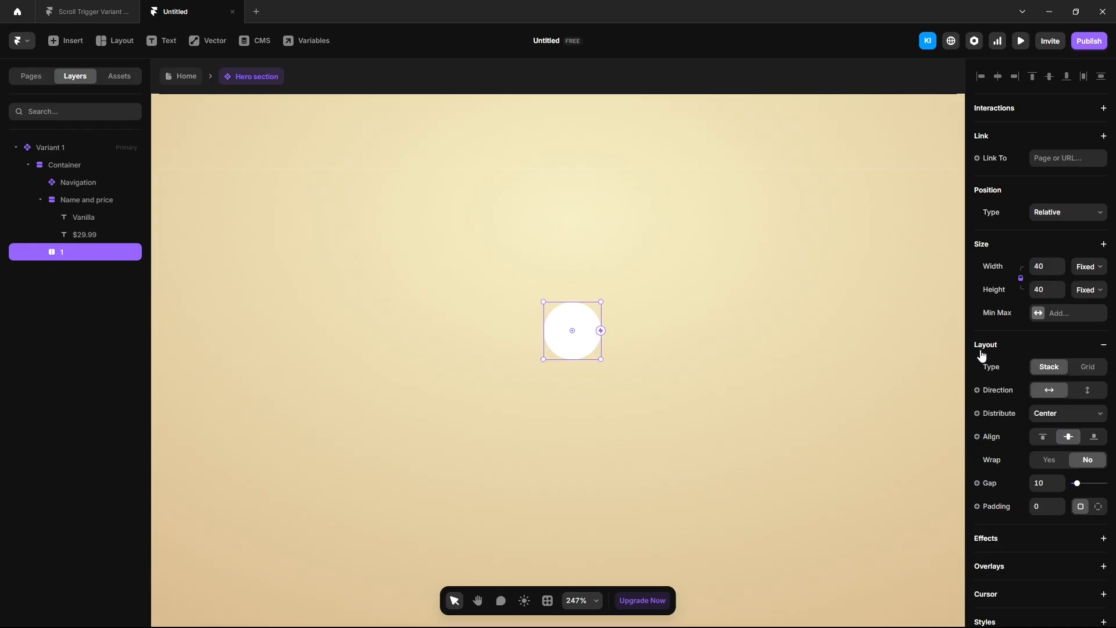
# - Add a text reading "1" inside the white circle and colour it black, 000000
pyautogui.press('t')
pyautogui.click(572, 339)
pyautogui.write('1')
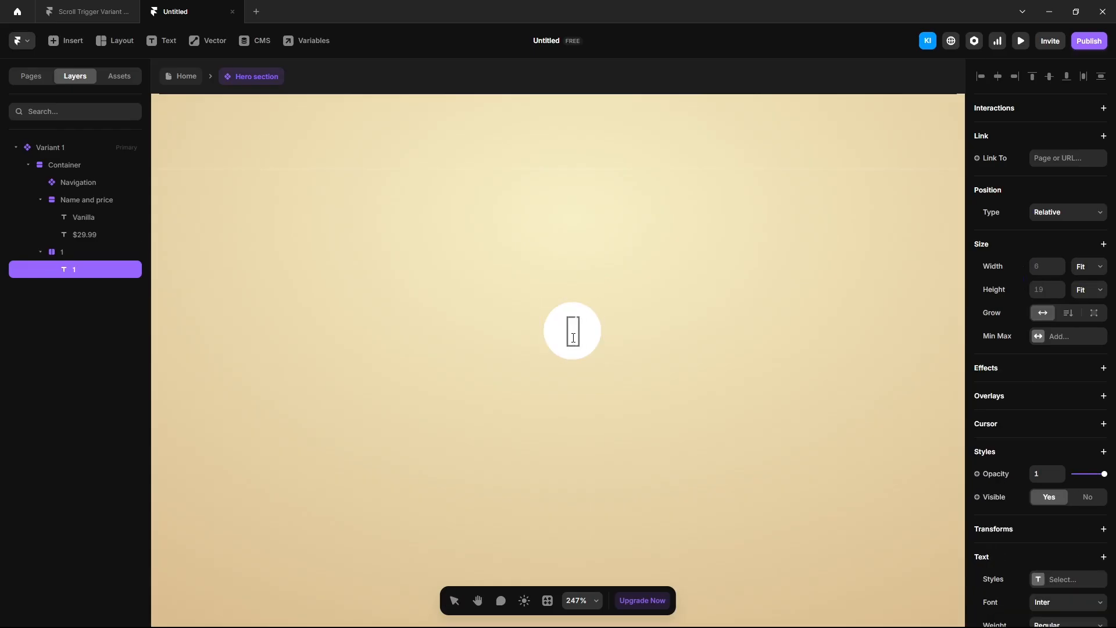
pyautogui.hotkey('ctrl', 'a')
pyautogui.scroll(-5, 1055, 536)
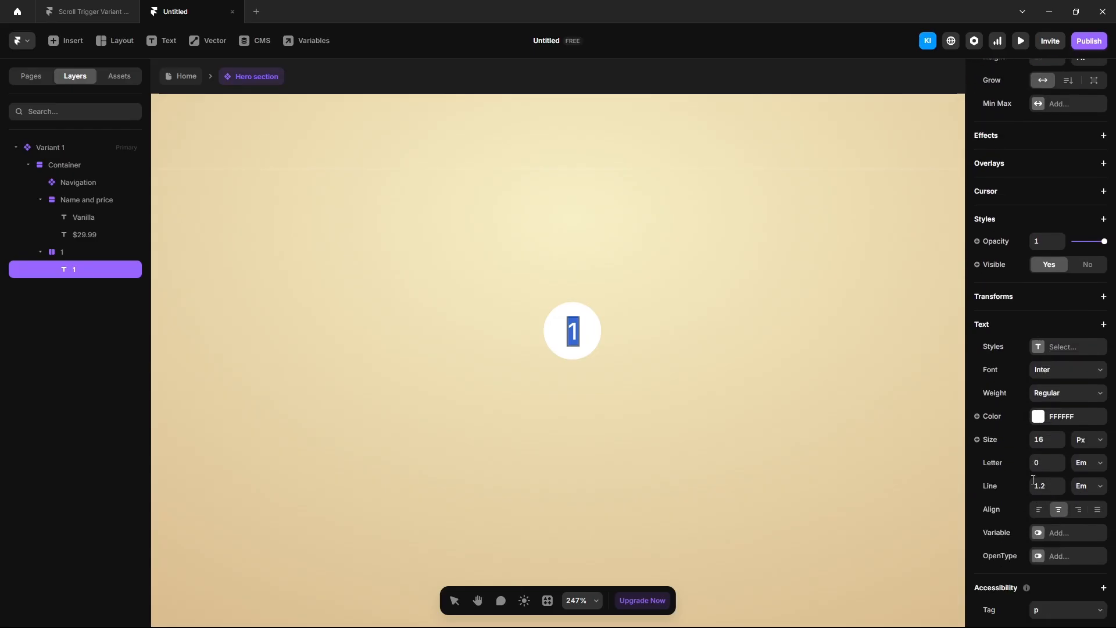
pyautogui.click(1034, 420)
pyautogui.moveTo(859, 487); pyautogui.dragTo(780, 561)
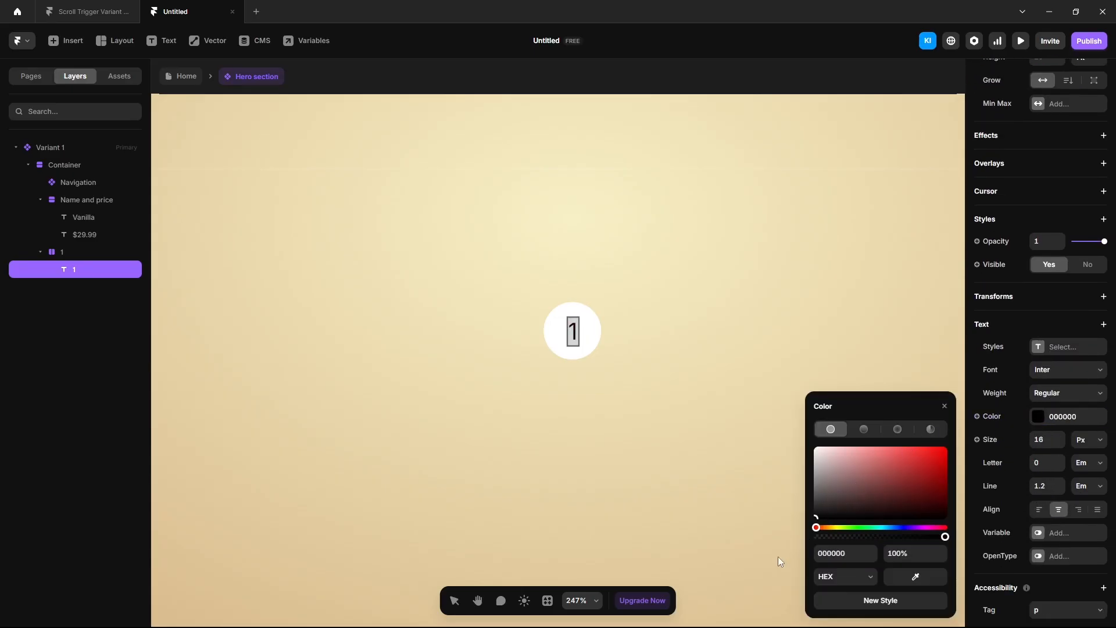
pyautogui.click(679, 512)
pyautogui.scroll(-5, 682, 474)
pyautogui.moveTo(682, 473); pyautogui.dragTo(638, 416)
# - Duplicate the circle frame 1 and rename the copy as 2
pyautogui.click(88, 256)
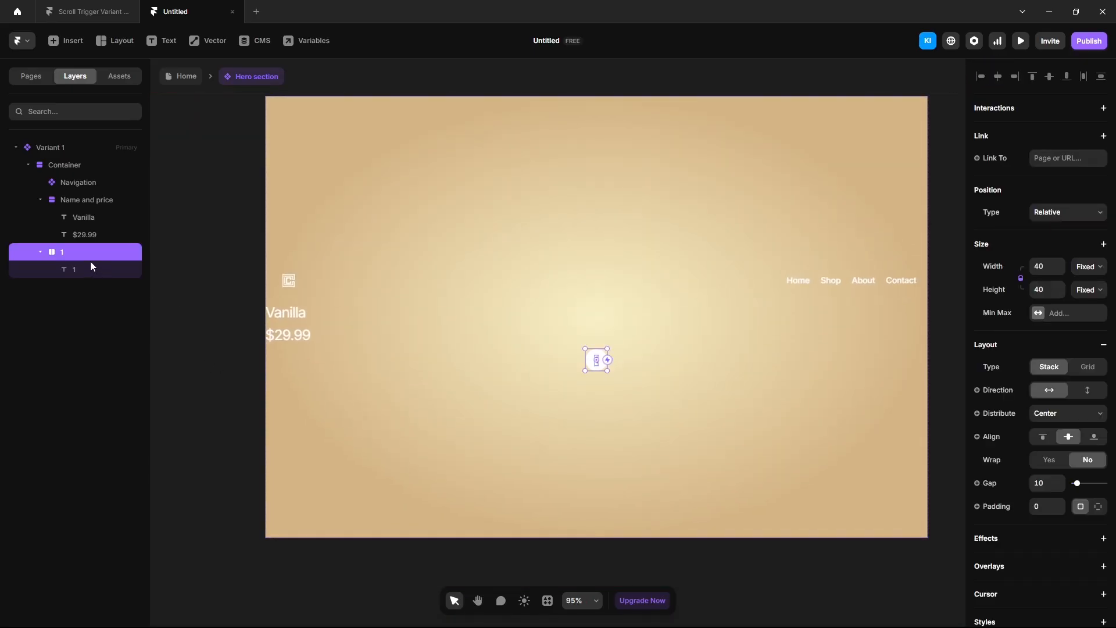
pyautogui.hotkey('ctrl', 'd')
pyautogui.doubleClick(72, 287)
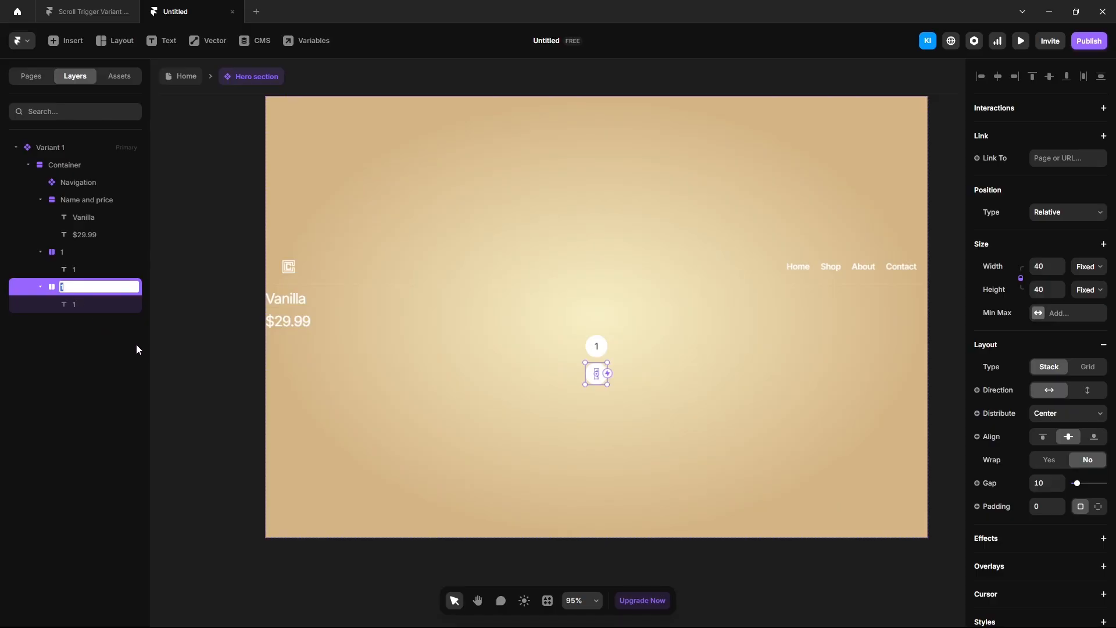
pyautogui.write('2')
# - Try to change the text inside circle frame 2 to "2"
pyautogui.click(86, 305)
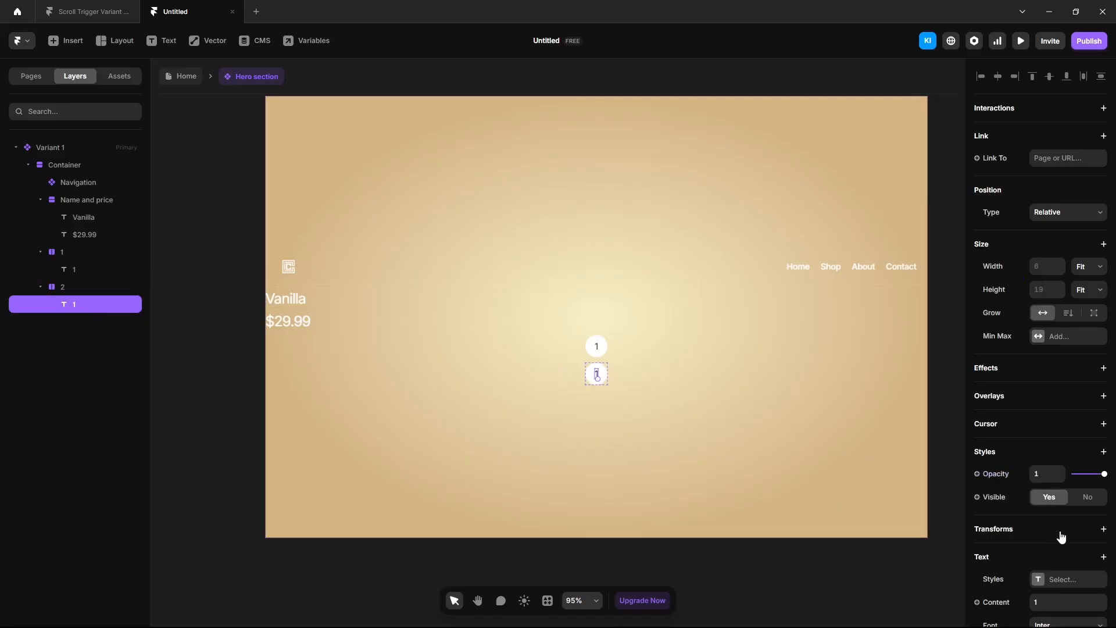
pyautogui.scroll(-3, 1047, 494)
pyautogui.click(1038, 428)
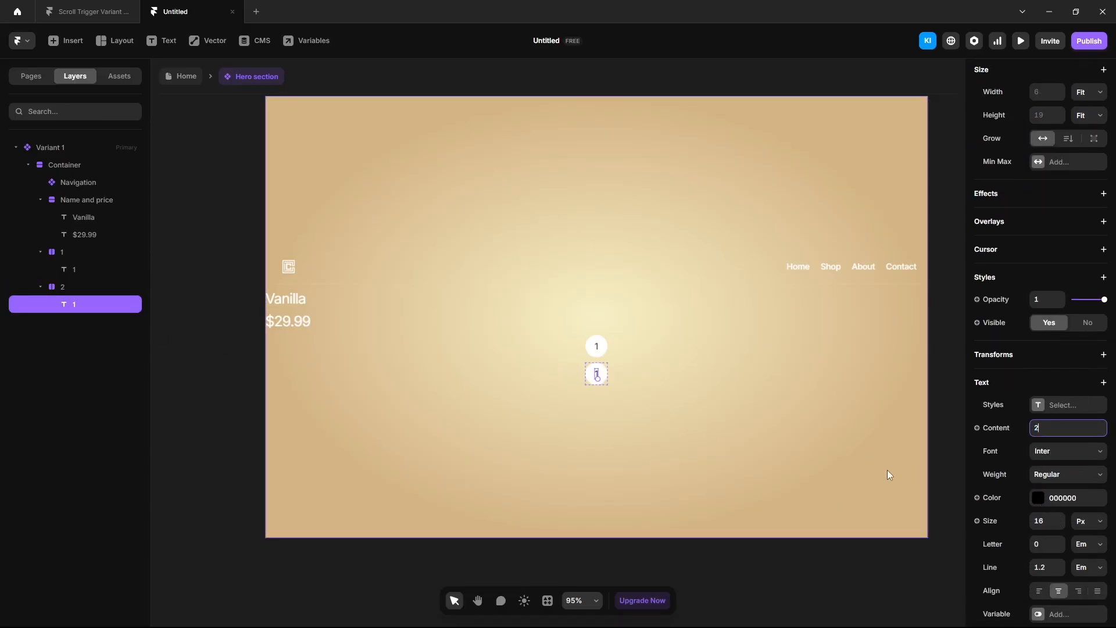
# - Remove the fill of circle frame 2 and give it a solid white border
pyautogui.click(64, 288)
pyautogui.scroll(-5, 1076, 407)
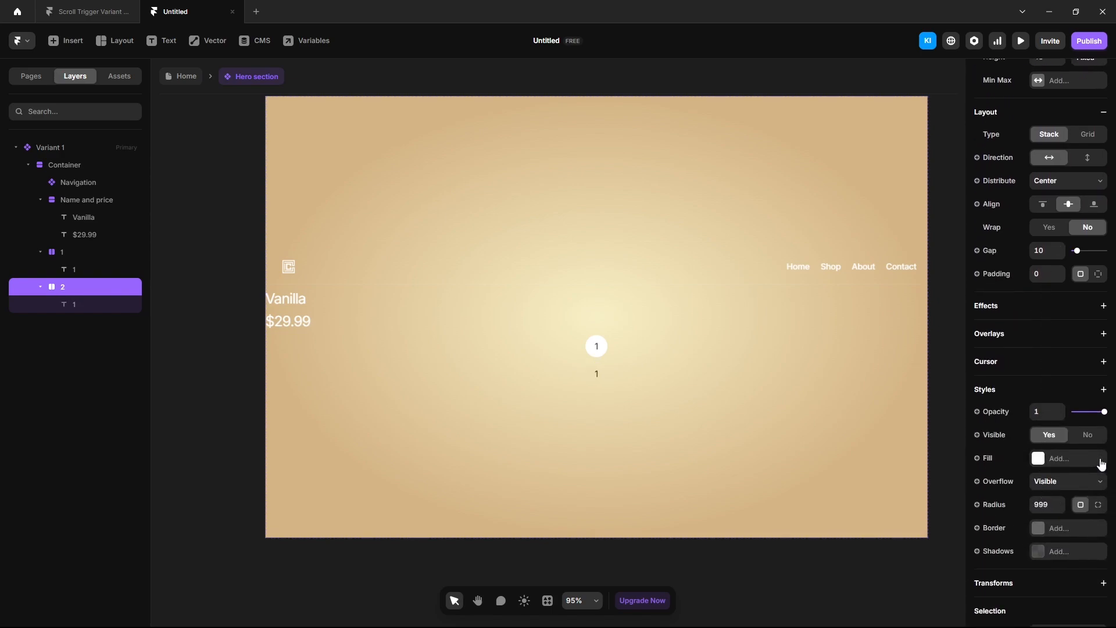
pyautogui.click(1040, 529)
pyautogui.click(882, 557)
pyautogui.write('ffffff')
pyautogui.press('Return')
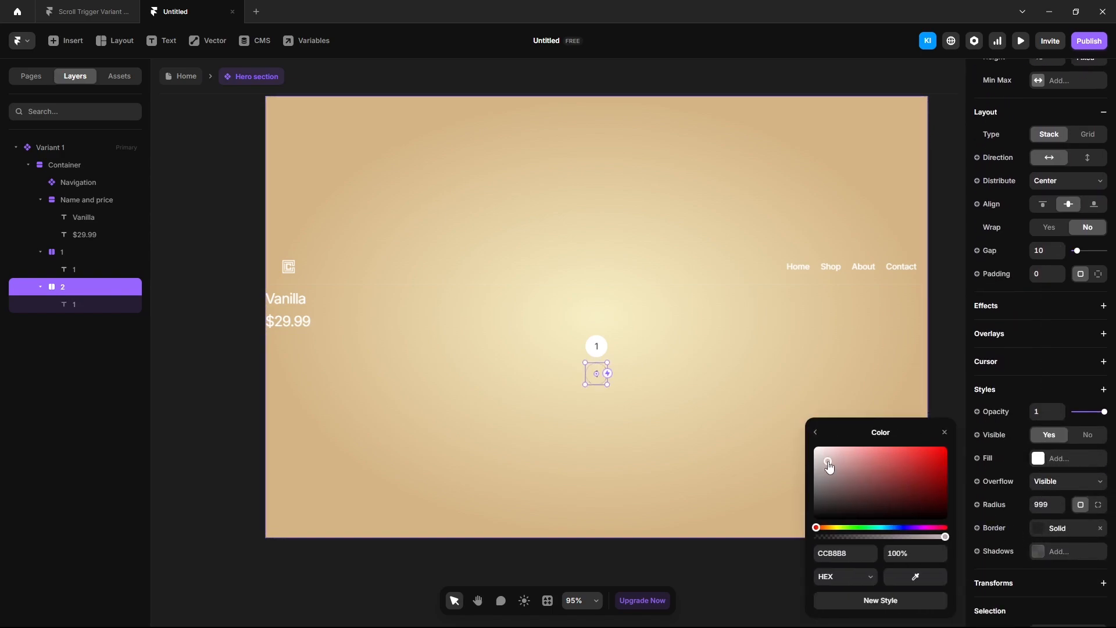
# - Set the text inside circle frame 2 to "2" and its colour to FFFFFF
pyautogui.click(109, 306)
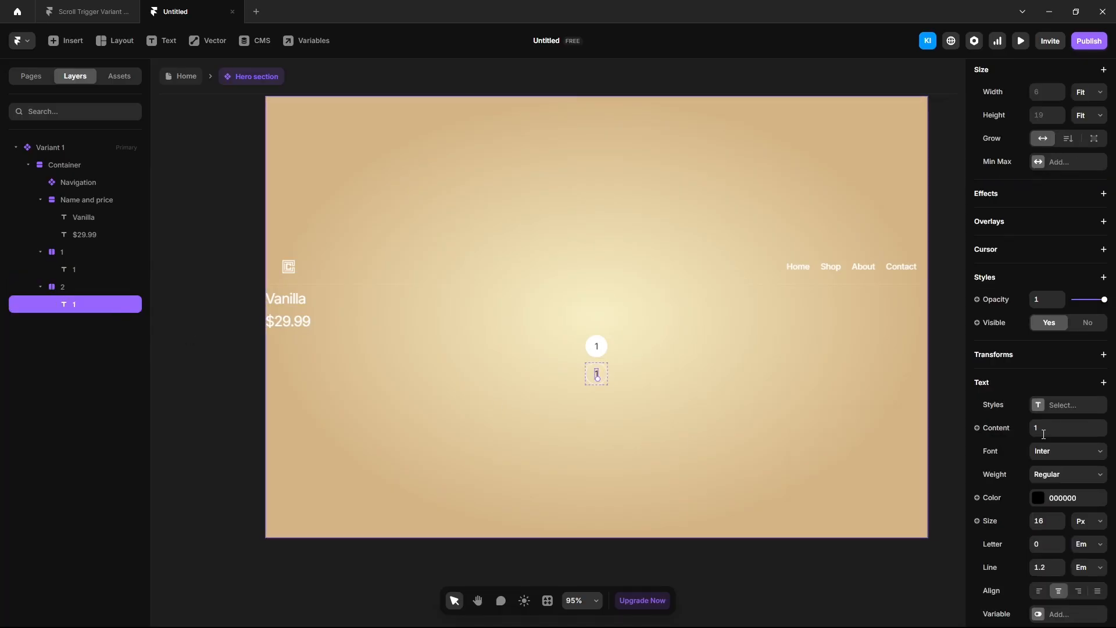
pyautogui.click(1045, 433)
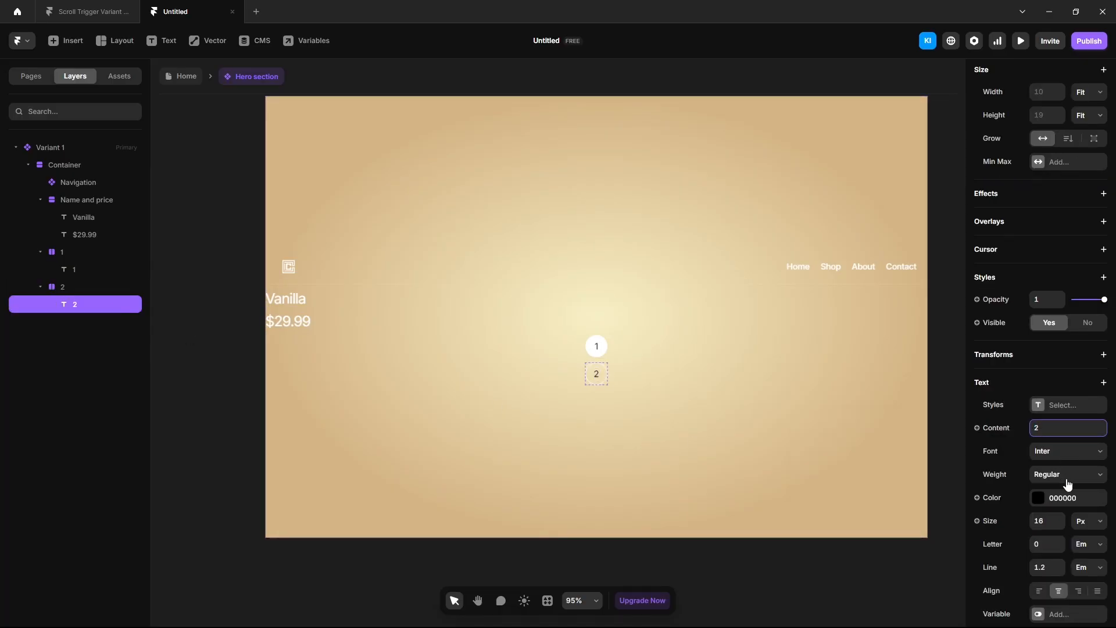
pyautogui.click(1039, 500)
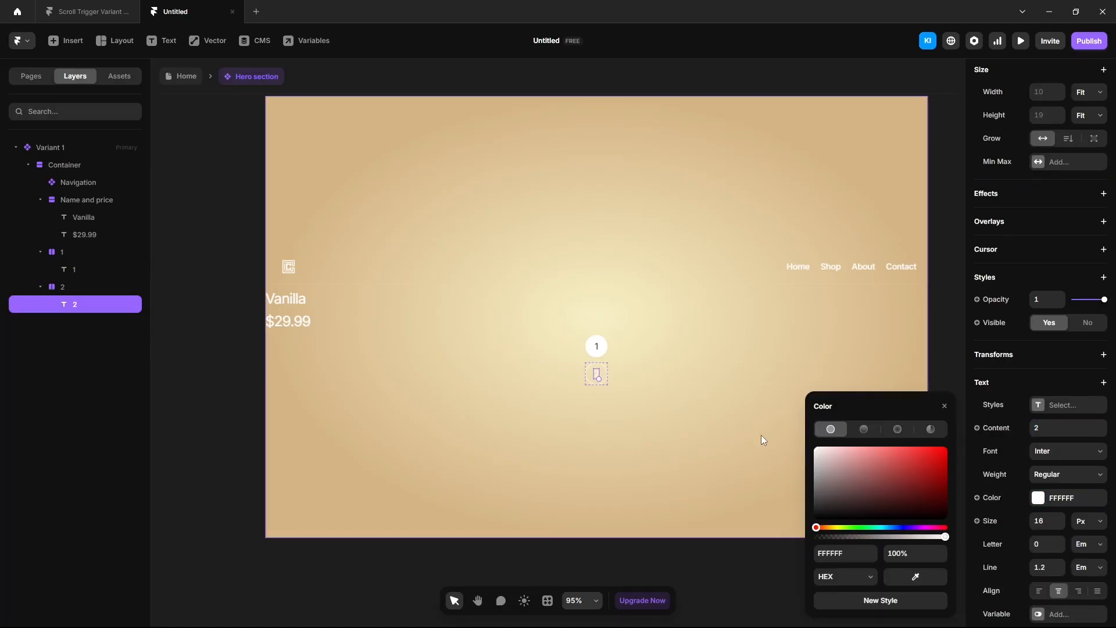
pyautogui.press('Escape')
pyautogui.press('Escape')
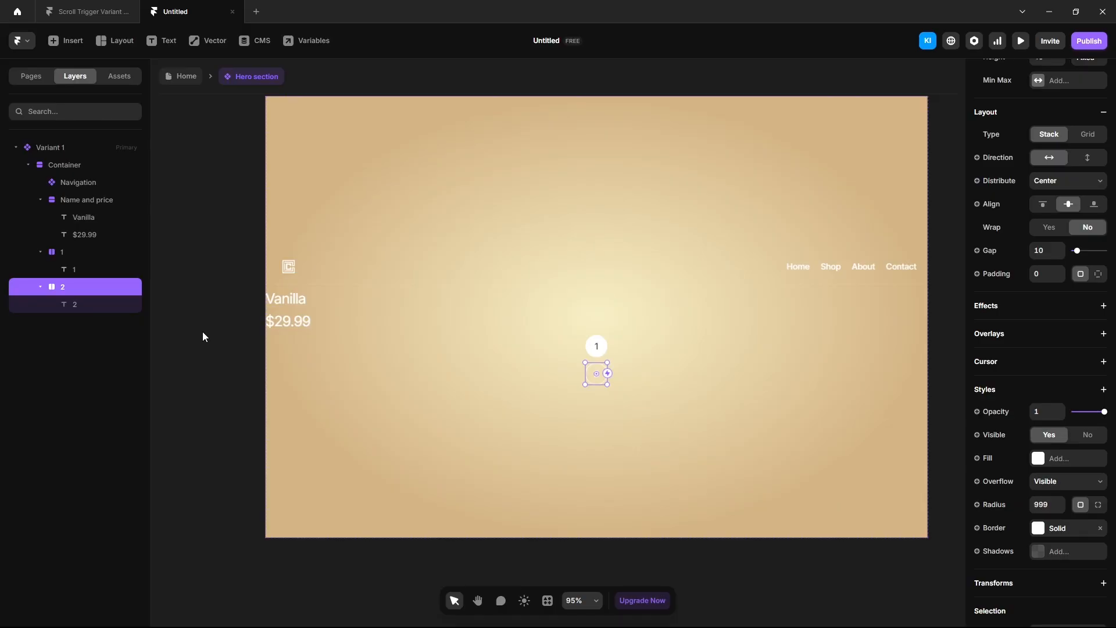
# - Duplicate circle frame 2 three times, naming the copies and their texts 3, 4 and 5
pyautogui.hotkey('ctrl', 'd')
pyautogui.hotkey('ctrl', 'd')
pyautogui.hotkey('ctrl', 'd')
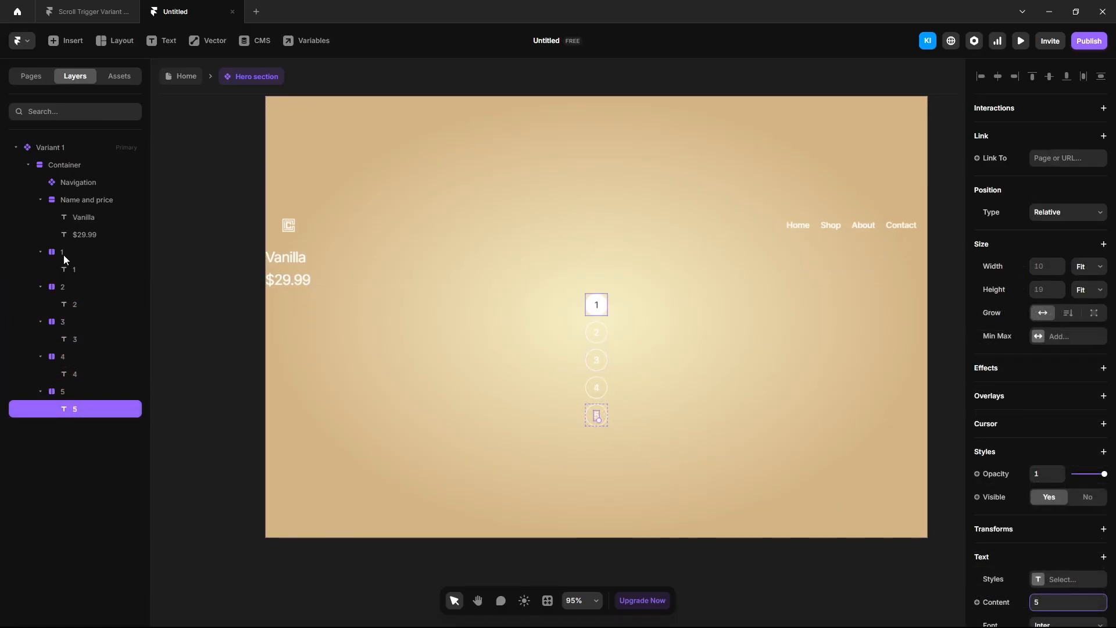
# - Wrap the five numbered circles in a stack named "Pagination" and set its direction to horizontal
pyautogui.keyDown('shift'); pyautogui.click(64, 255); pyautogui.keyUp('shift')
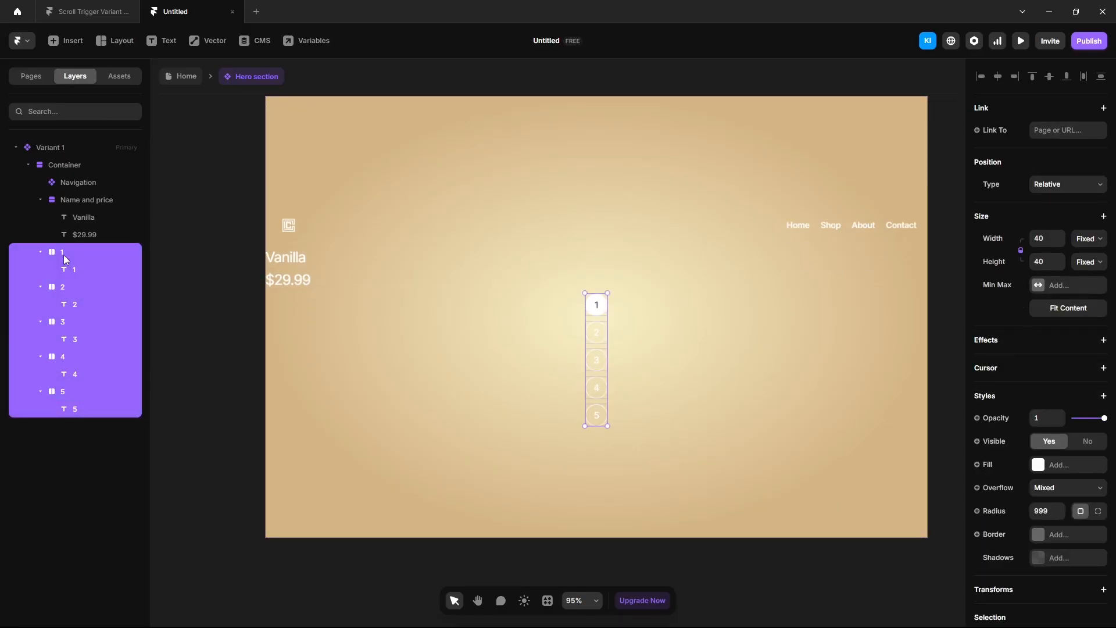
pyautogui.hotkey('ctrl', 'Return')
pyautogui.doubleClick(68, 254)
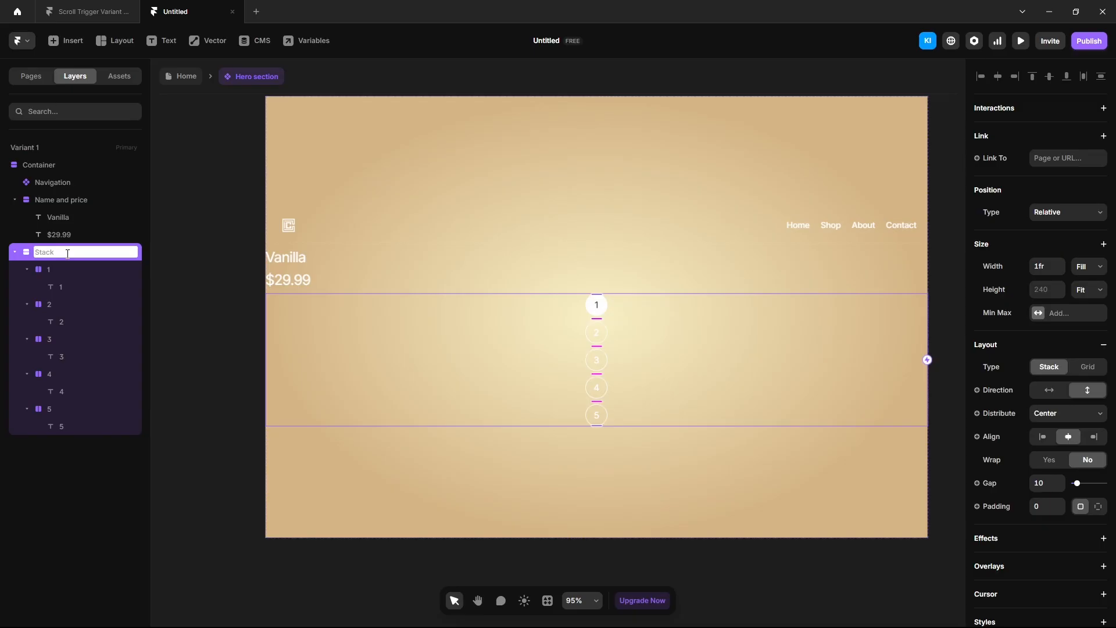
pyautogui.write('Pagination')
pyautogui.press('Return')
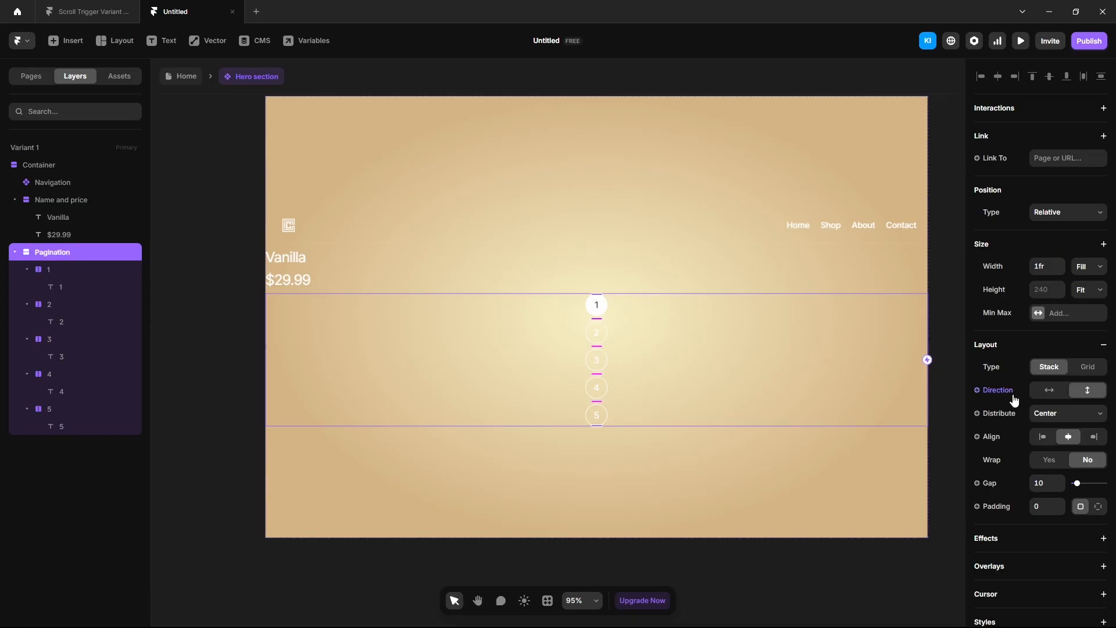
pyautogui.click(1049, 391)
# - Wrap "Name and price" and "Pagination" in a stack named "Product details" with horizontal direction
pyautogui.keyDown('shift'); pyautogui.click(72, 201); pyautogui.keyUp('shift')
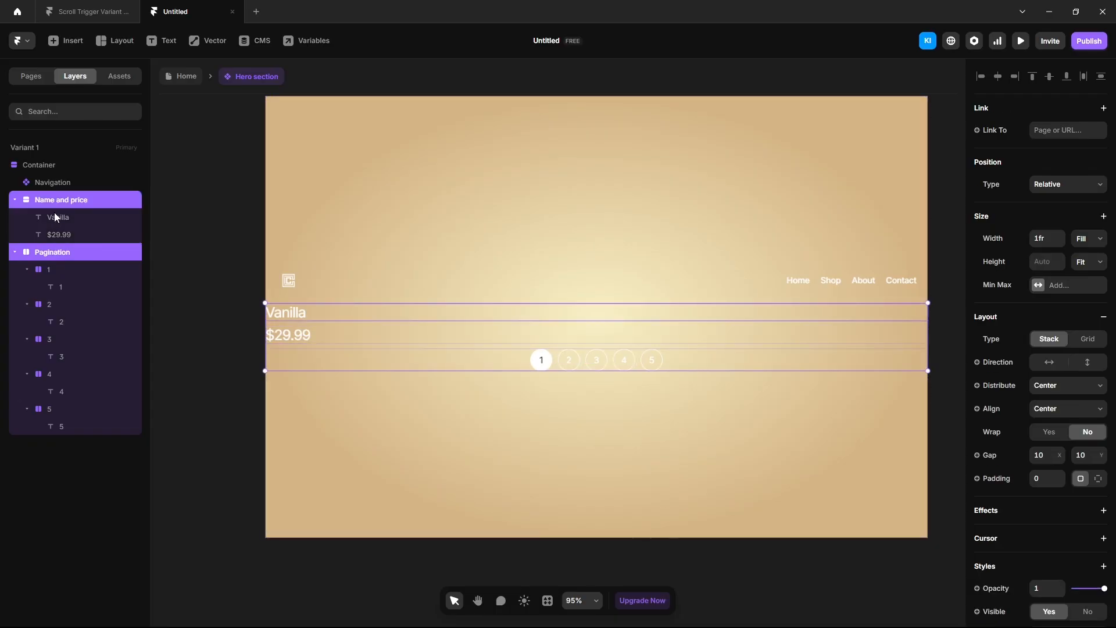
pyautogui.hotkey('ctrl', 'Return')
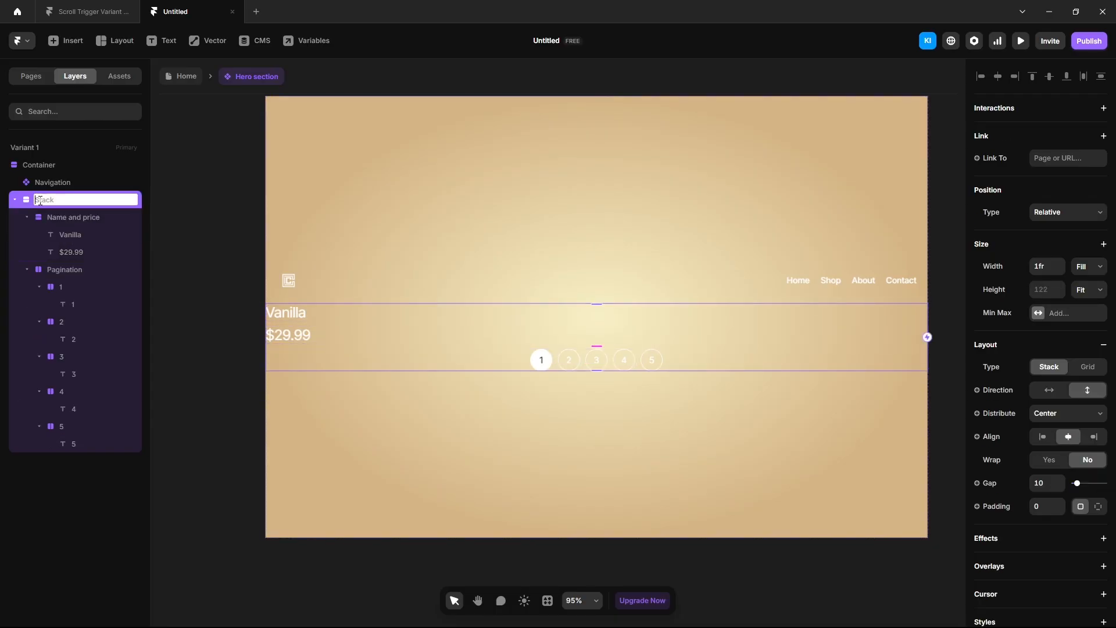
pyautogui.doubleClick(40, 200)
pyautogui.write('Product details')
pyautogui.press('Return')
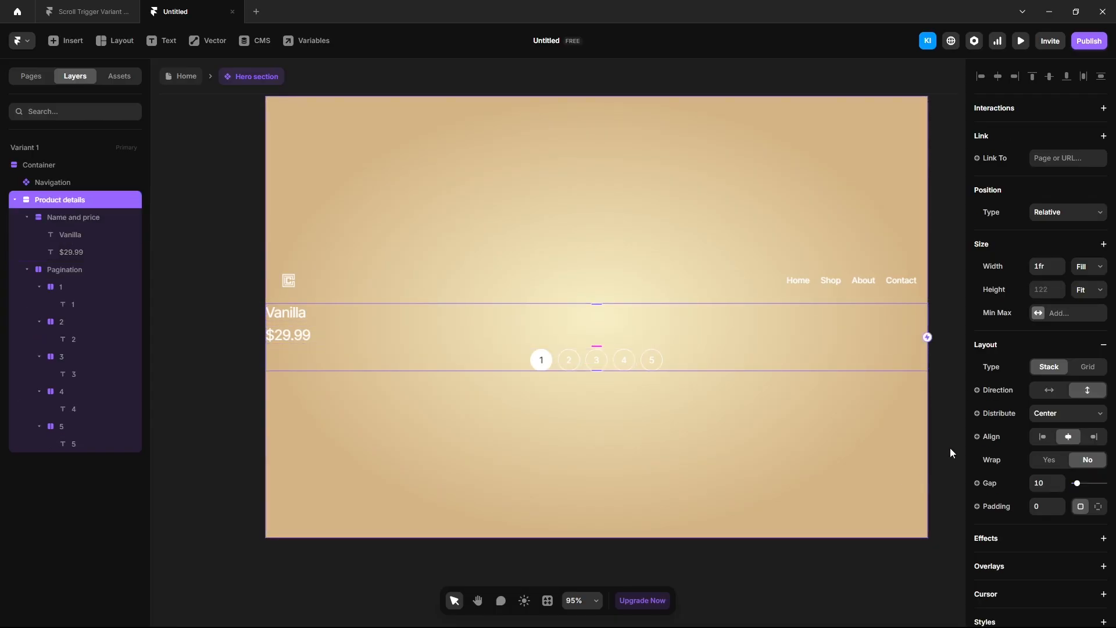
pyautogui.click(1045, 394)
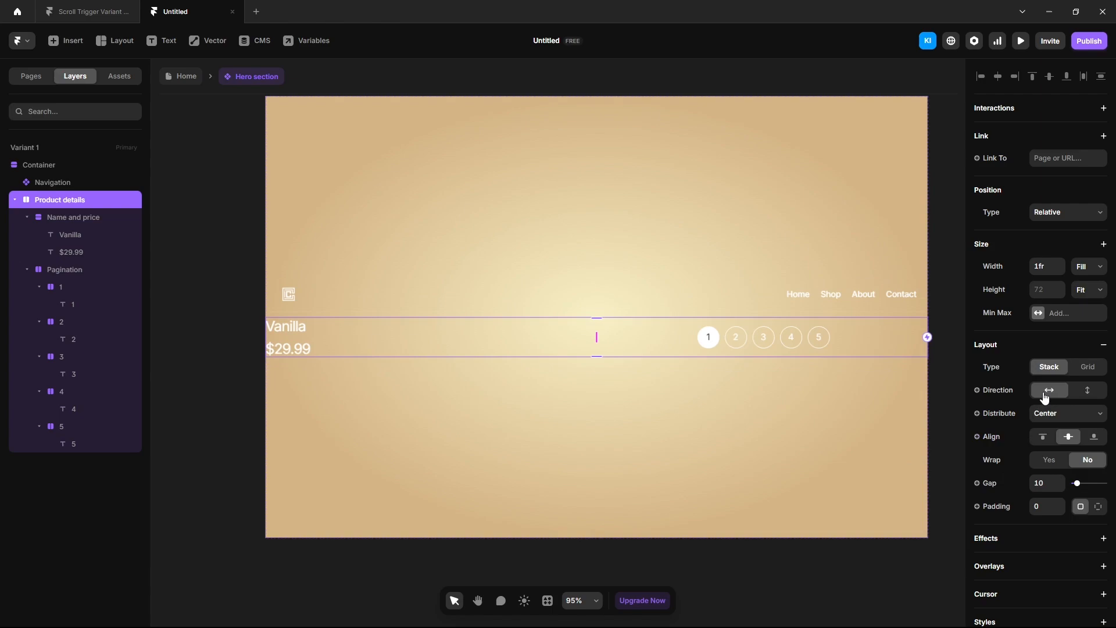
# - Set the hero section Container's distribution to Space Between
pyautogui.click(48, 166)
pyautogui.moveTo(150, 180); pyautogui.dragTo(209, 182)
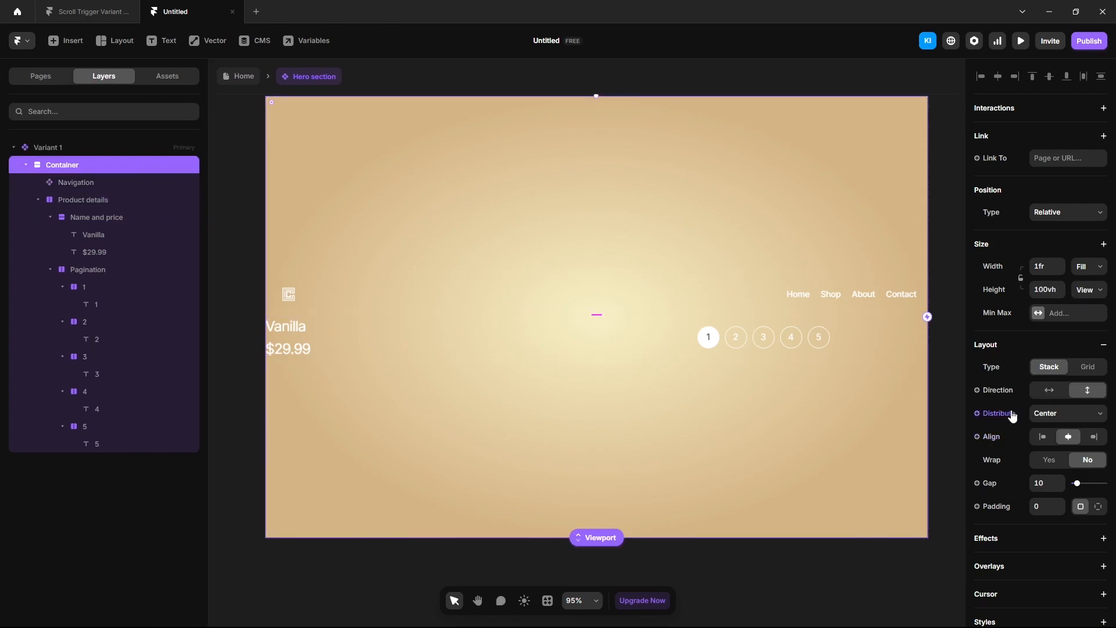
pyautogui.click(1068, 413)
pyautogui.click(1067, 472)
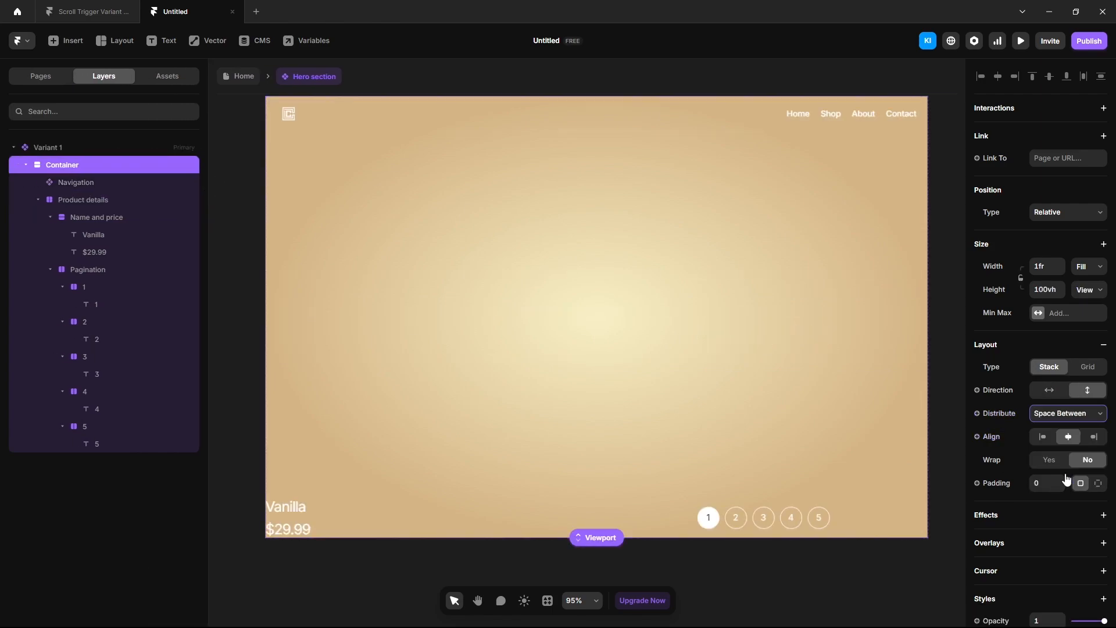
# - Set the Pagination stack's width to Fit Content
pyautogui.click(97, 271)
pyautogui.click(1087, 266)
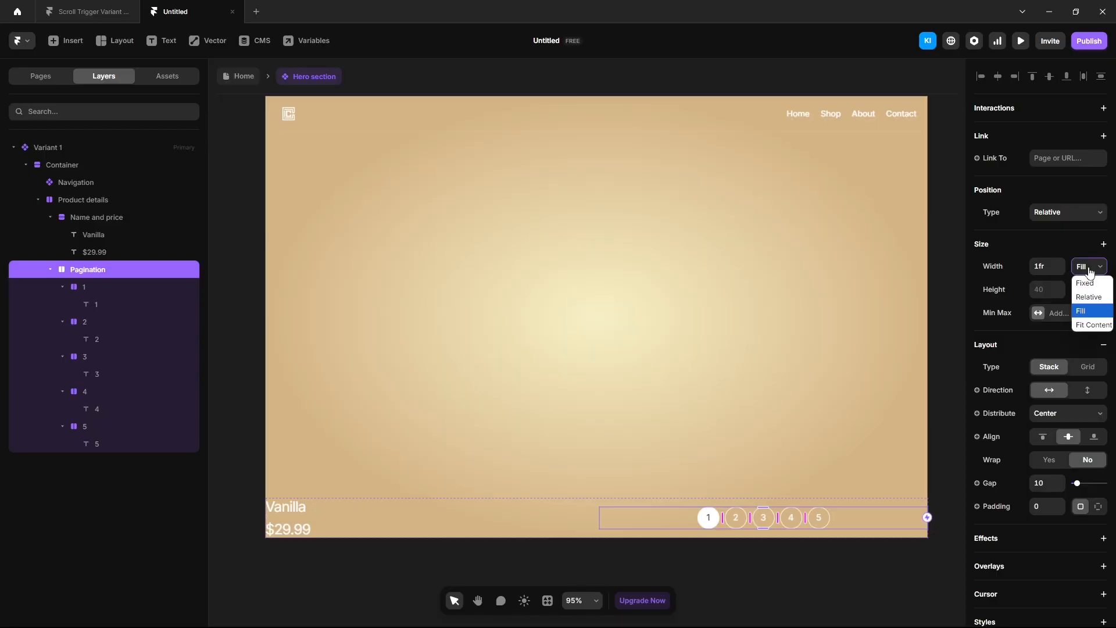
pyautogui.click(1094, 325)
pyautogui.click(247, 509)
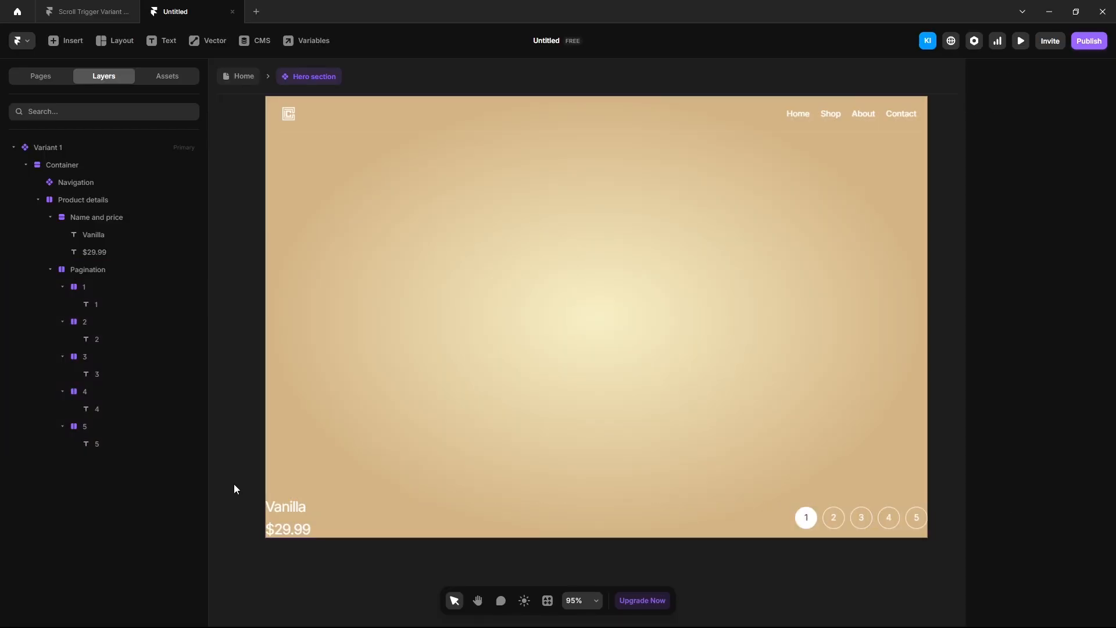
# - Set the padding of the "Product details" stack to 20
pyautogui.click(84, 204)
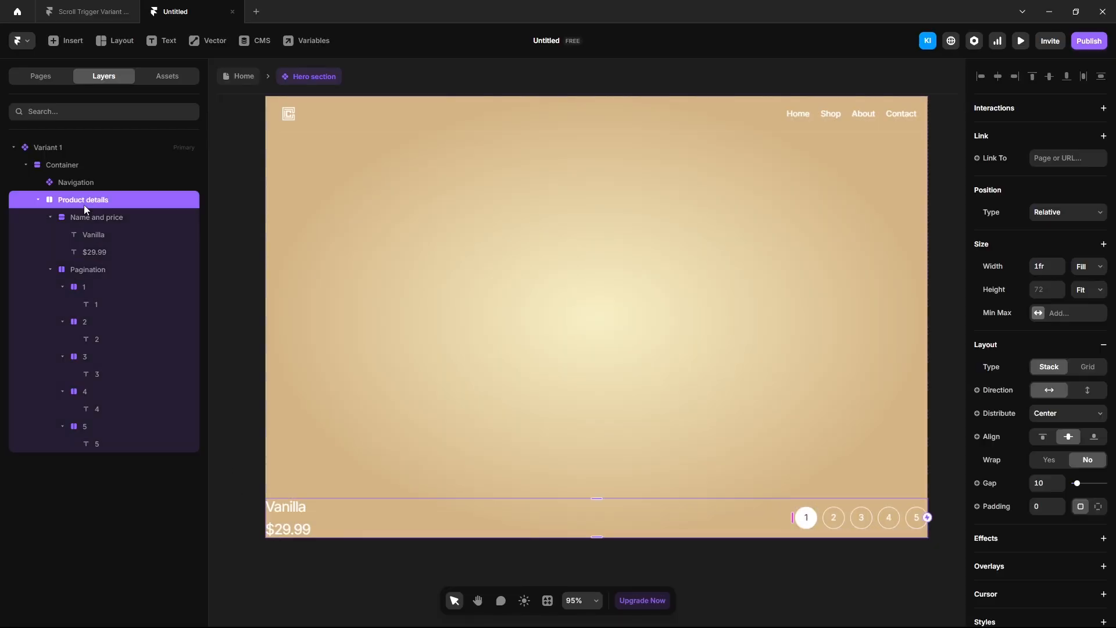
pyautogui.click(1034, 505)
pyautogui.write('20')
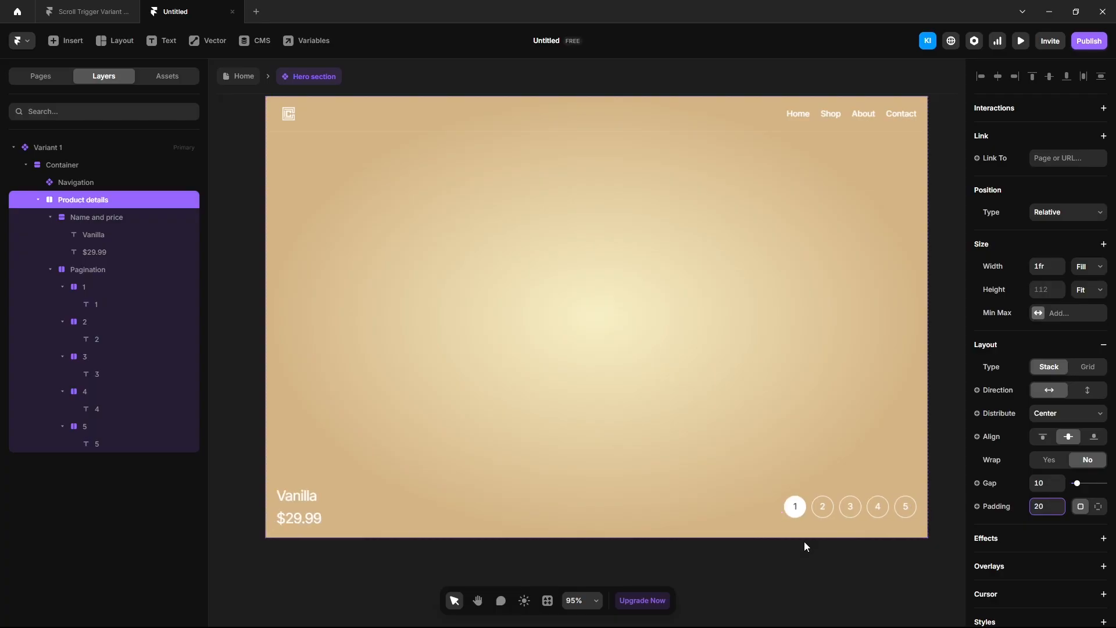
# - Add a "SLIDE DOWN" text to the Container between the navigation and product details, and enlarge its font size
pyautogui.write('t')
pyautogui.click(430, 343)
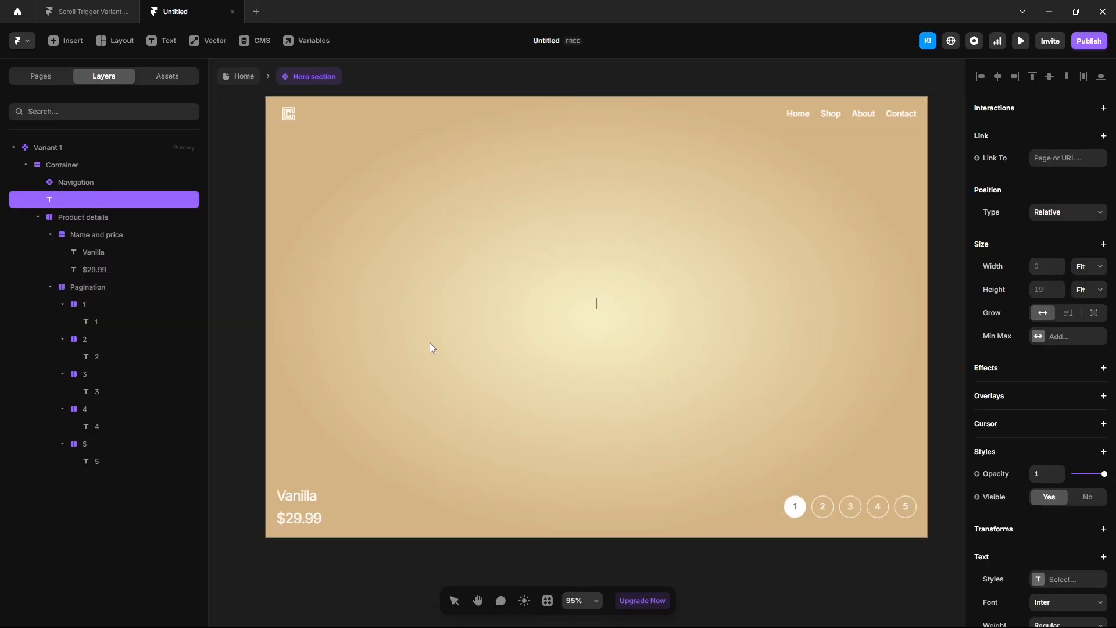
pyautogui.write('SLIDE DOWN')
pyautogui.hotkey('ctrl', 'a')
pyautogui.scroll(-3, 1066, 550)
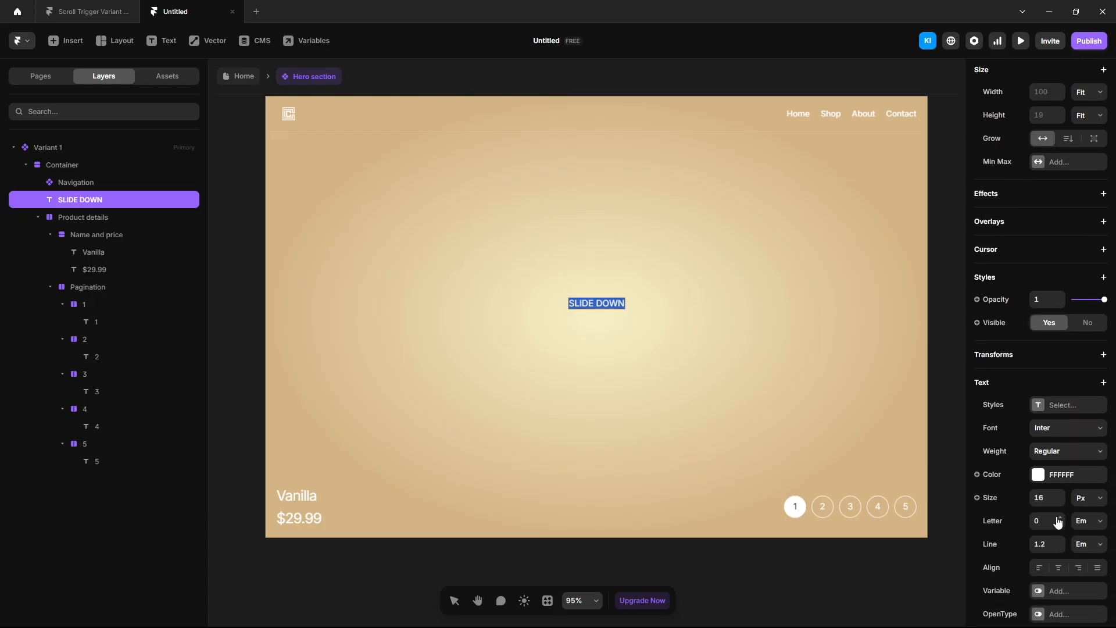
pyautogui.click(1049, 497)
pyautogui.press('Return')
pyautogui.press('Escape')
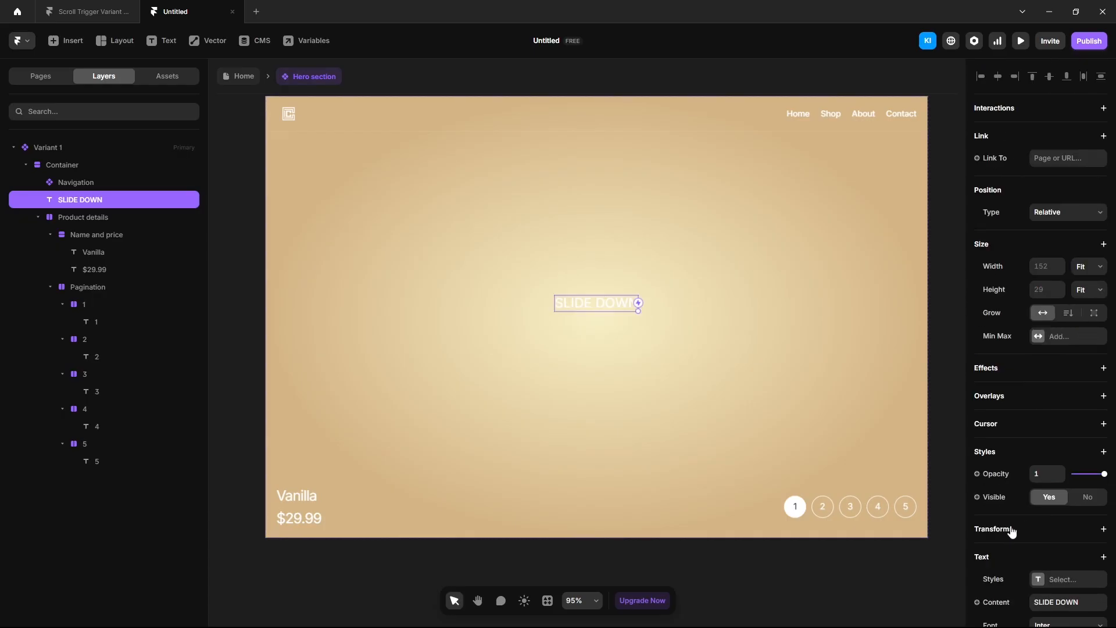
# - Add a Rotate transform of -90° to the "SLIDE DOWN" text
pyautogui.click(998, 535)
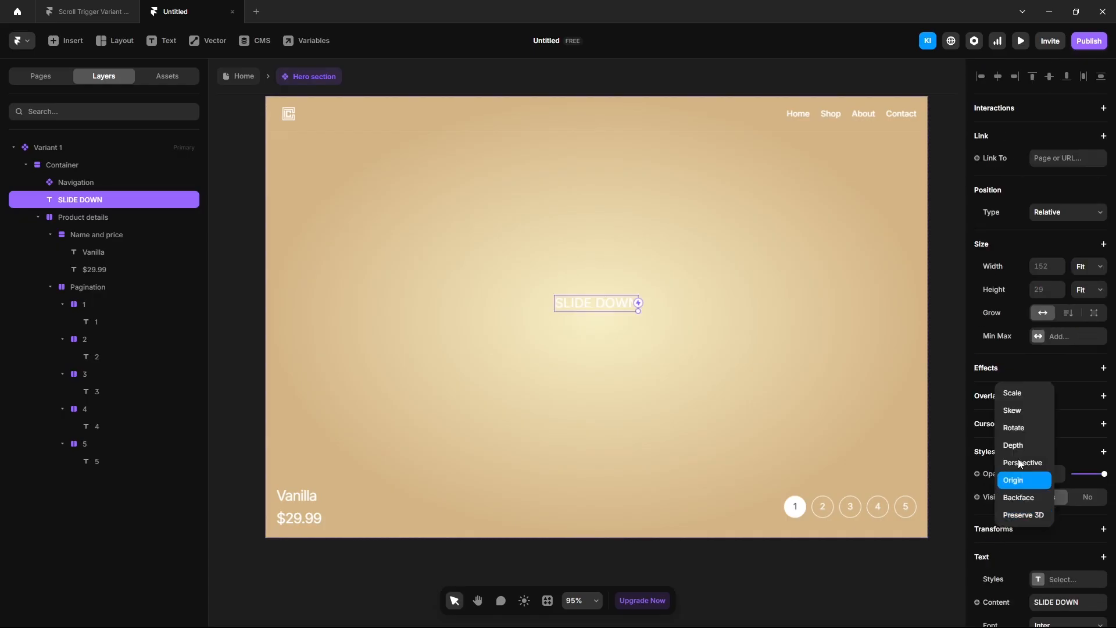
pyautogui.click(1024, 424)
pyautogui.click(1039, 551)
pyautogui.write('-')
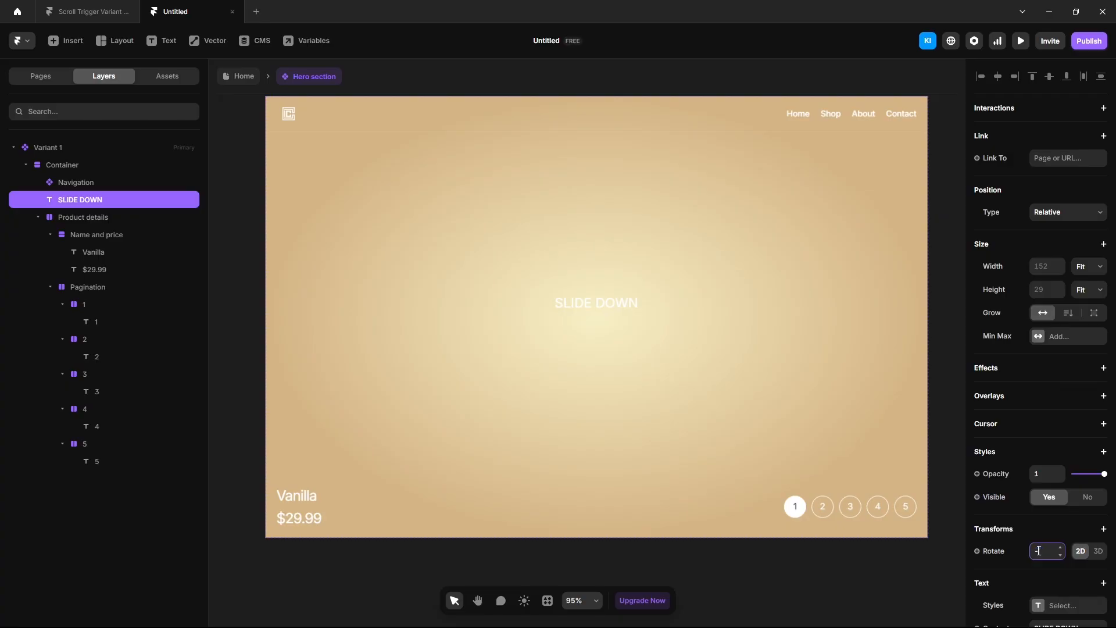
pyautogui.write('90')
pyautogui.press('Return')
# - Align the hero section Container's contents to its right edge
pyautogui.click(64, 166)
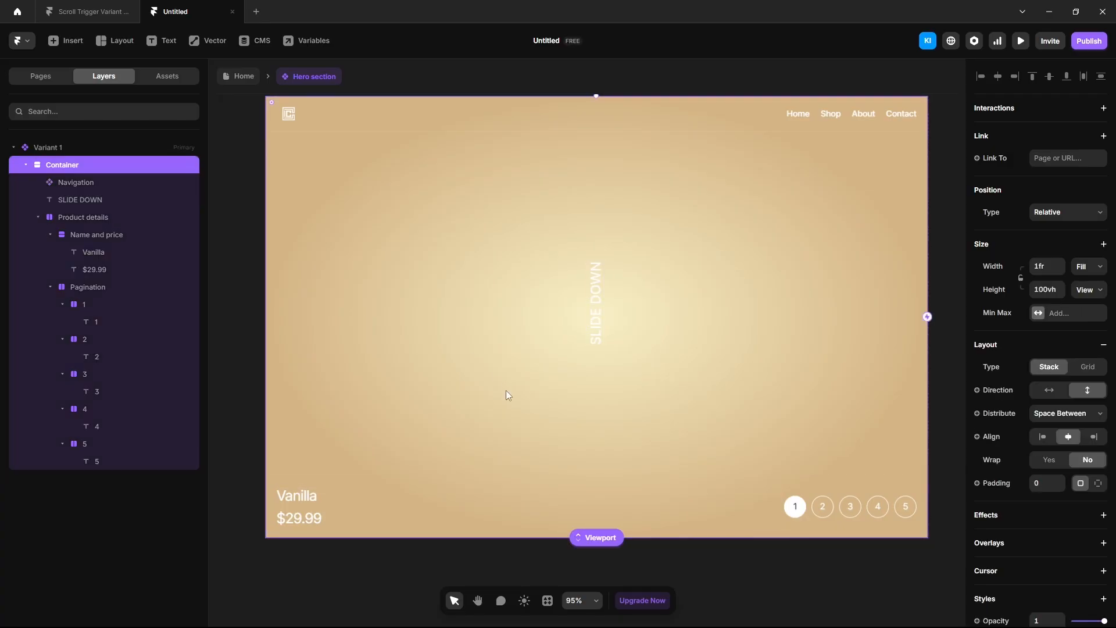
pyautogui.click(1095, 437)
pyautogui.click(225, 323)
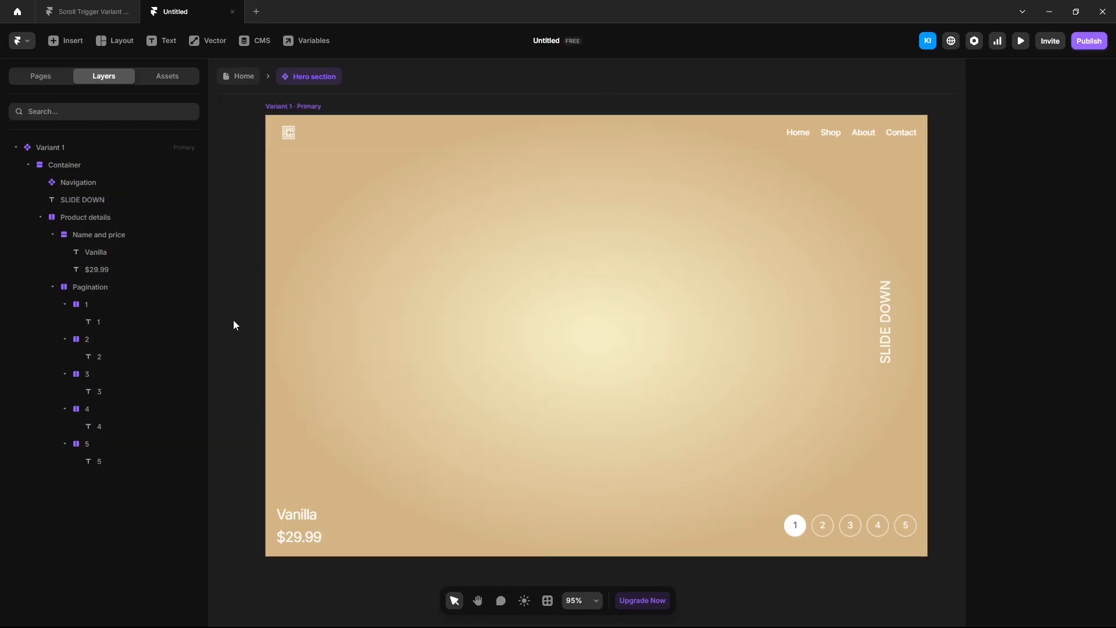
# - Import the Vanilla.png image into the hero section and rename its layer "Vanilla - Big"
pyautogui.click(512, 286)
pyautogui.moveTo(601, 343); pyautogui.dragTo(601, 356)
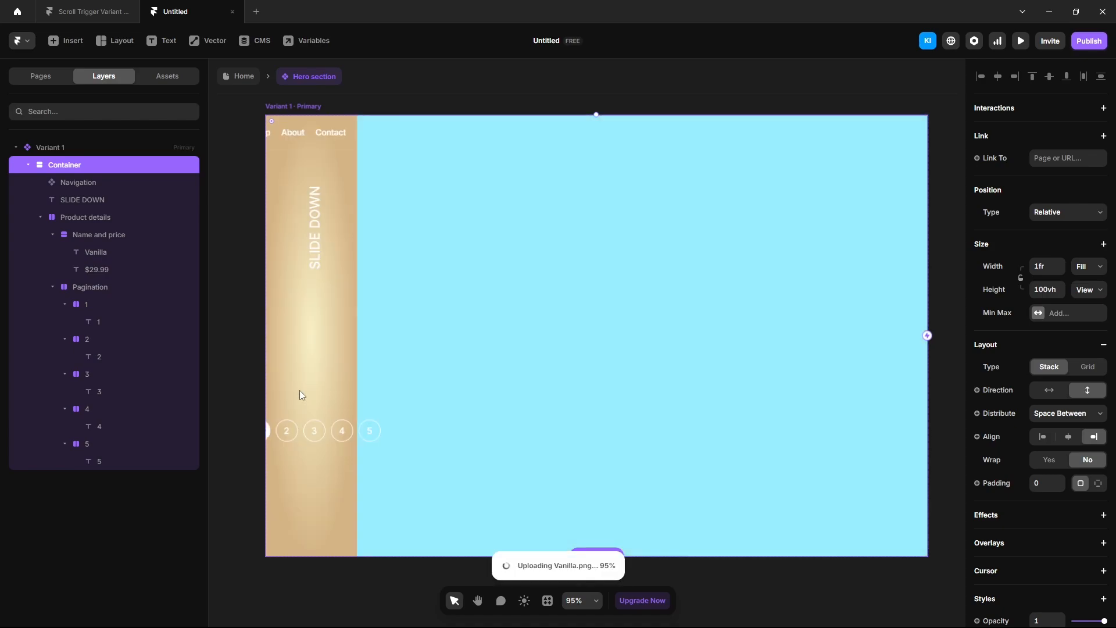
pyautogui.doubleClick(76, 479)
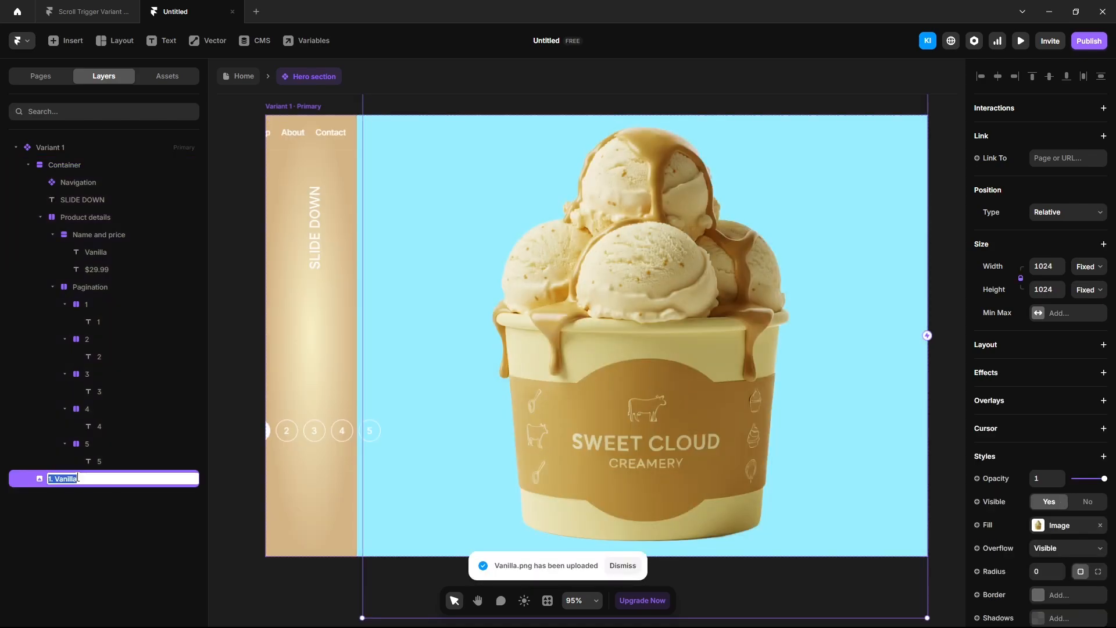
pyautogui.click(78, 478)
pyautogui.write('- Big')
pyautogui.press('Return')
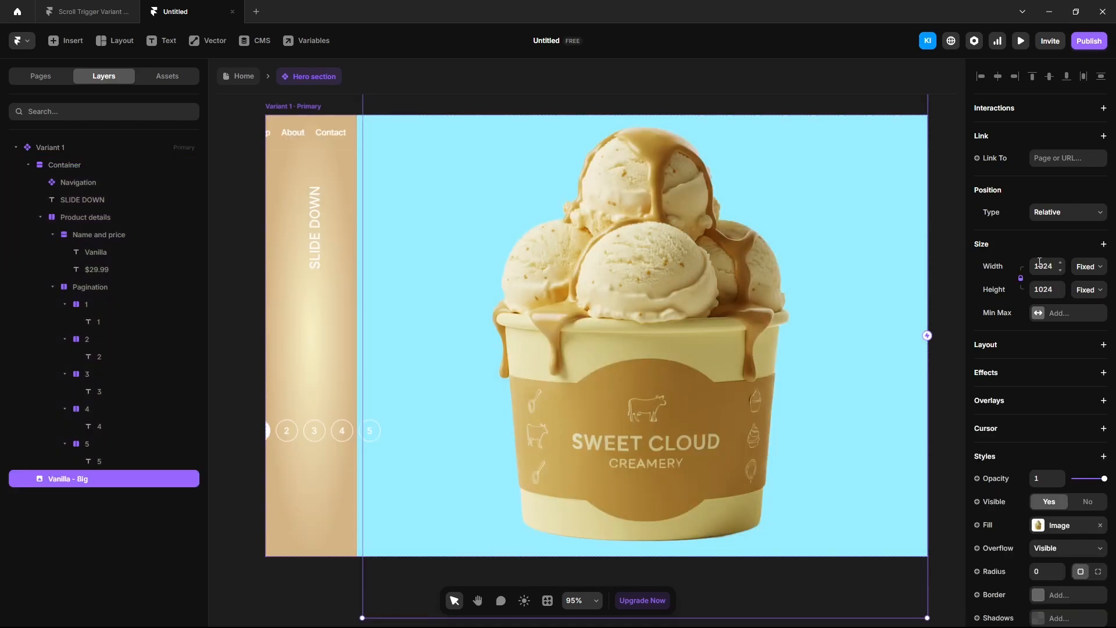
# - Set the "Vanilla - Big" image to 700 by 700 and move its layer inside the Container
pyautogui.click(1044, 263)
pyautogui.press('Return')
pyautogui.moveTo(69, 480); pyautogui.dragTo(67, 164)
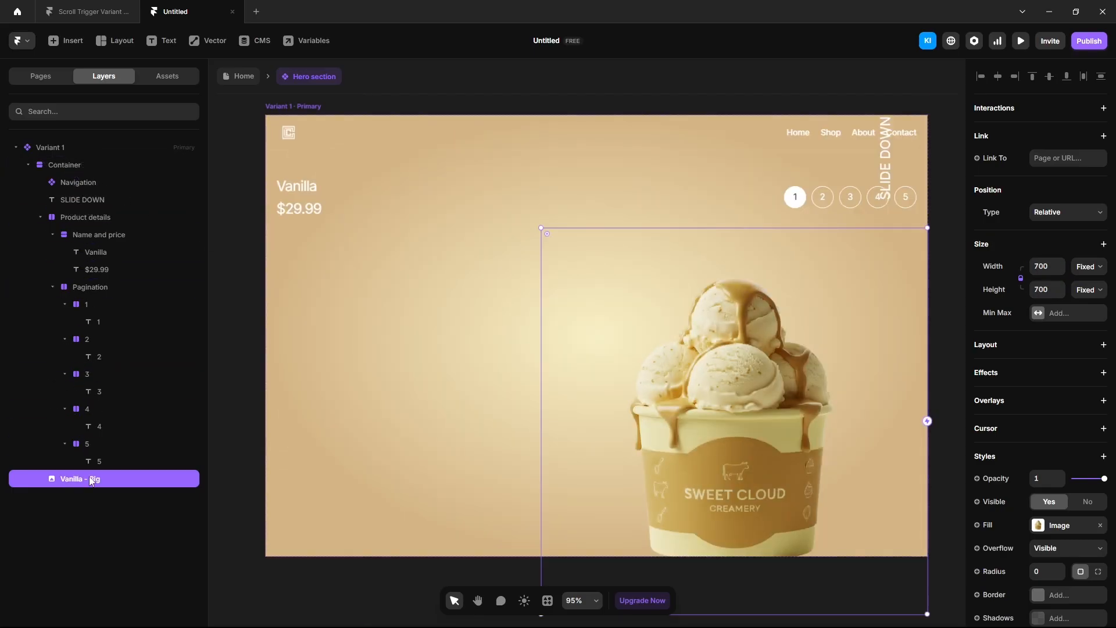
# - Duplicate the "Vanilla - Big" image, rename the copy "Vanilla - Small" and set its size to 300 by 300
pyautogui.hotkey('ctrl', 'd')
pyautogui.doubleClick(98, 496)
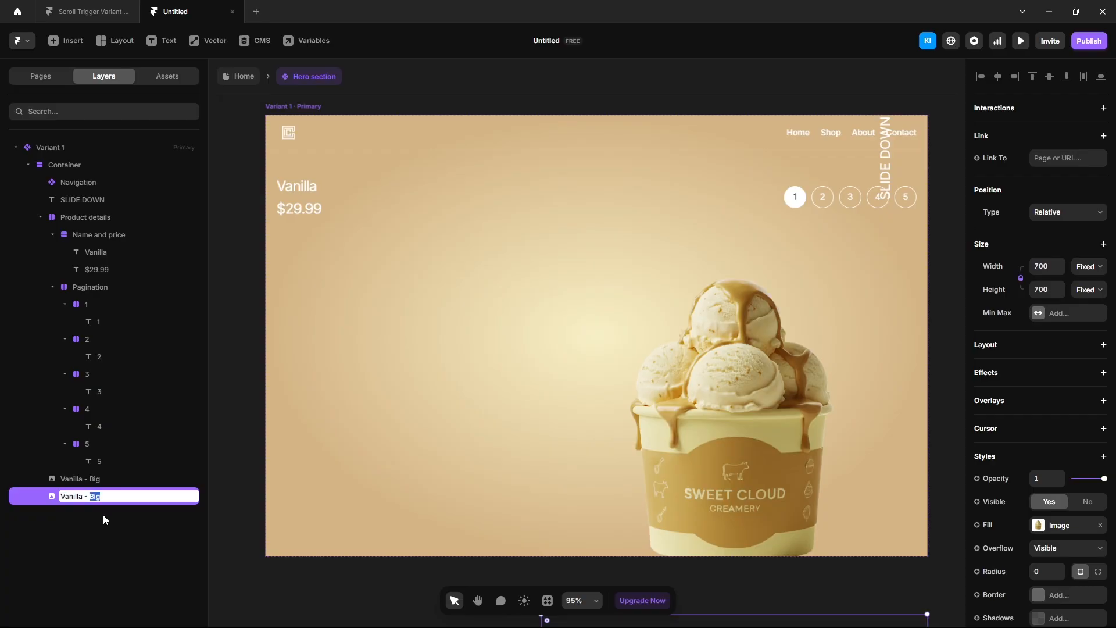
pyautogui.write('Small')
pyautogui.press('Return')
pyautogui.click(1040, 267)
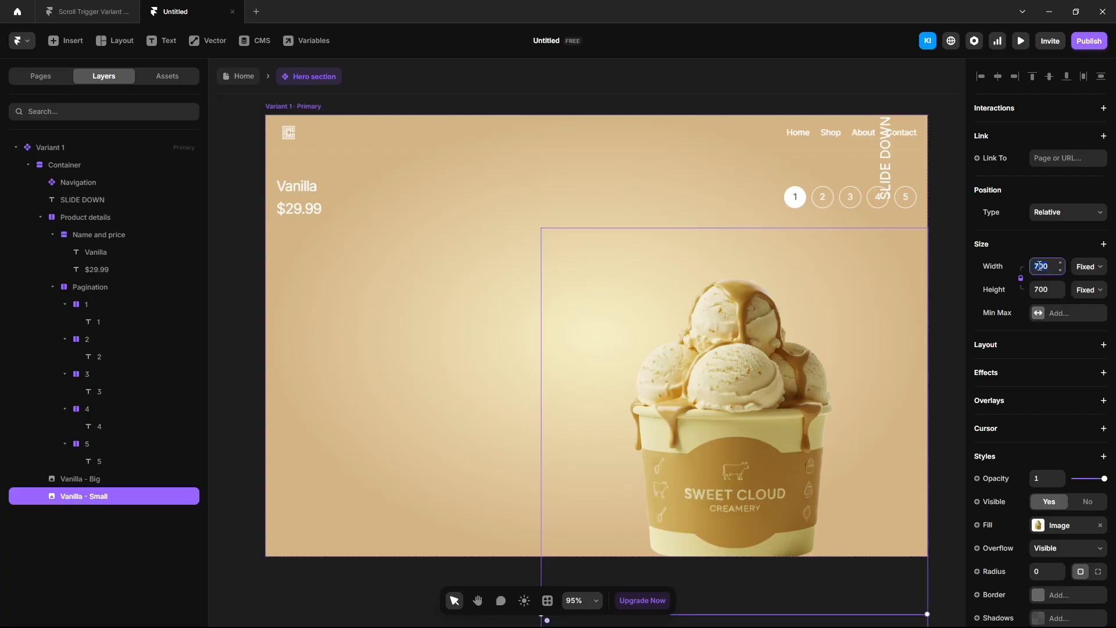
# - Wrap "Vanilla - Small" and "Vanilla - Big" in a frame named "1"
pyautogui.keyDown('shift'); pyautogui.click(86, 477); pyautogui.keyUp('shift')
pyautogui.hotkey('ctrl', 'Return')
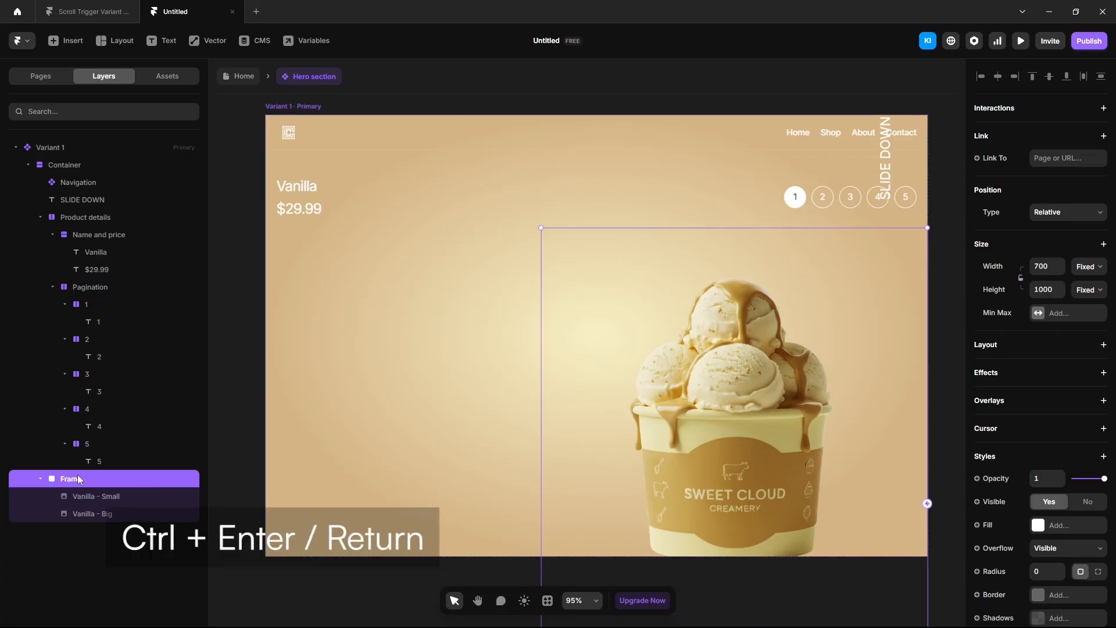
pyautogui.doubleClick(86, 478)
pyautogui.write('1')
pyautogui.press('Return')
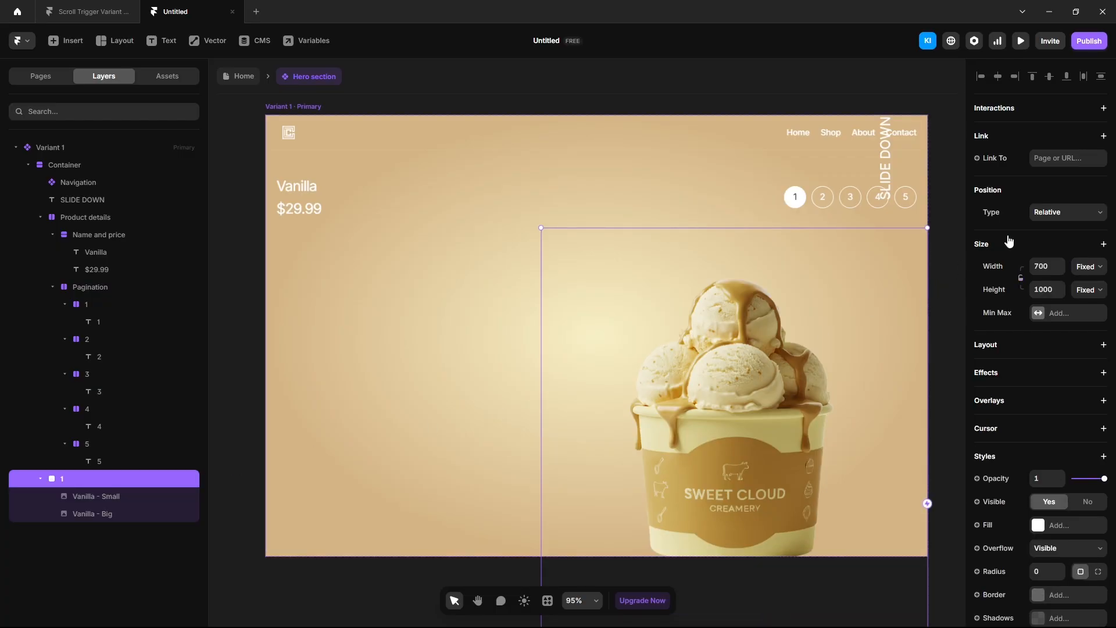
# - Set frame "1" to absolute position and center it horizontally and vertically in the Container
pyautogui.click(1076, 212)
pyautogui.click(1062, 224)
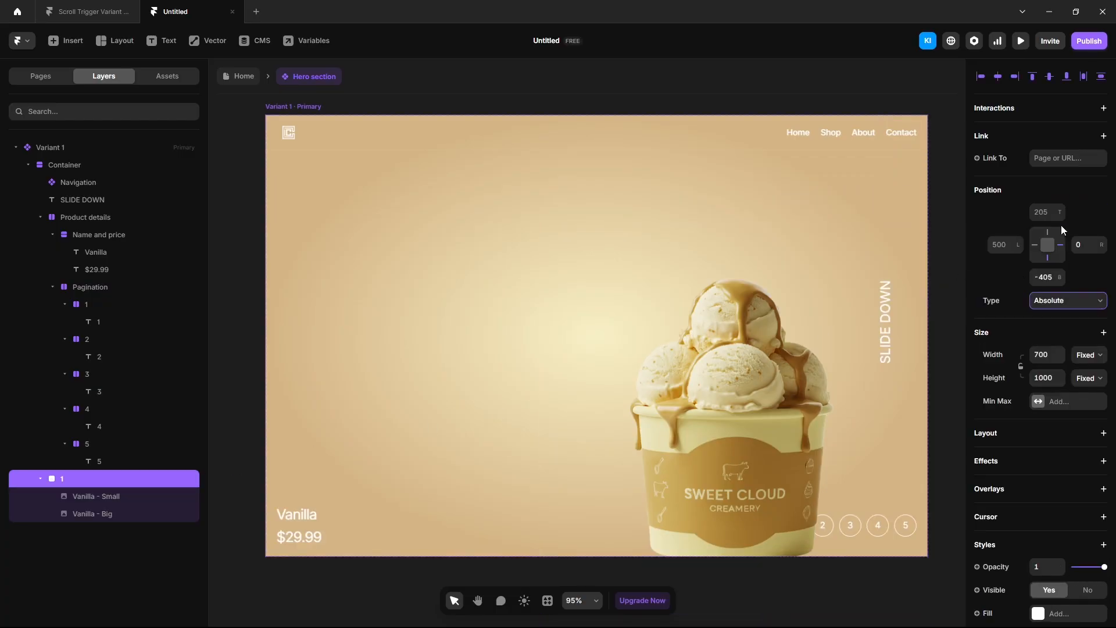
pyautogui.click(997, 76)
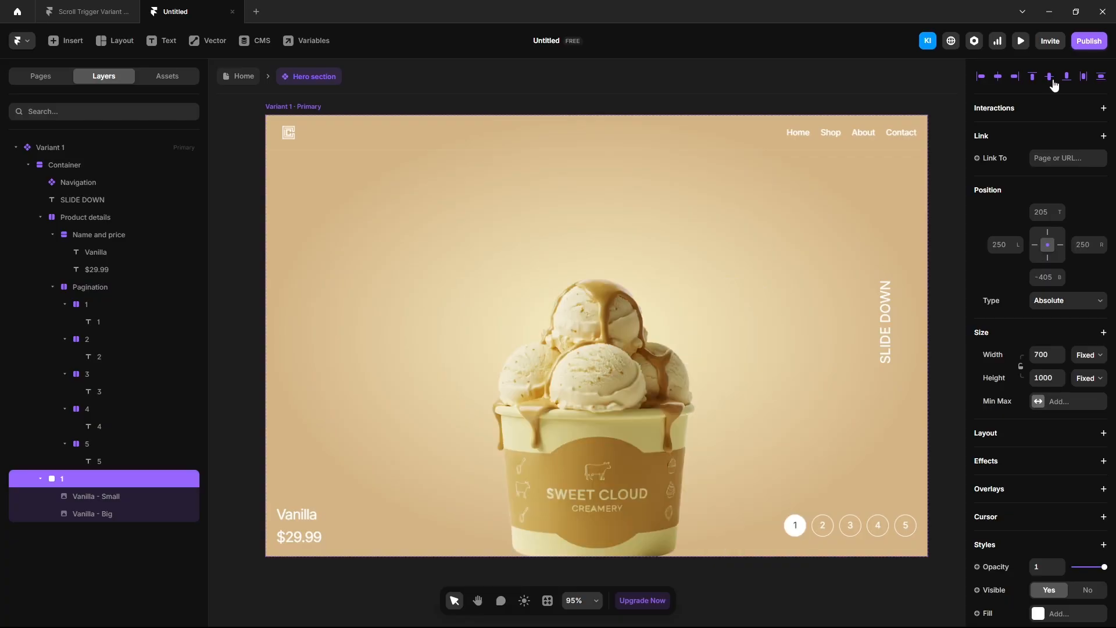
pyautogui.click(1050, 77)
# - Vertically center both the "Vanilla - Small" and "Vanilla - Big" images within frame "1"
pyautogui.click(707, 512)
pyautogui.moveTo(1049, 248)
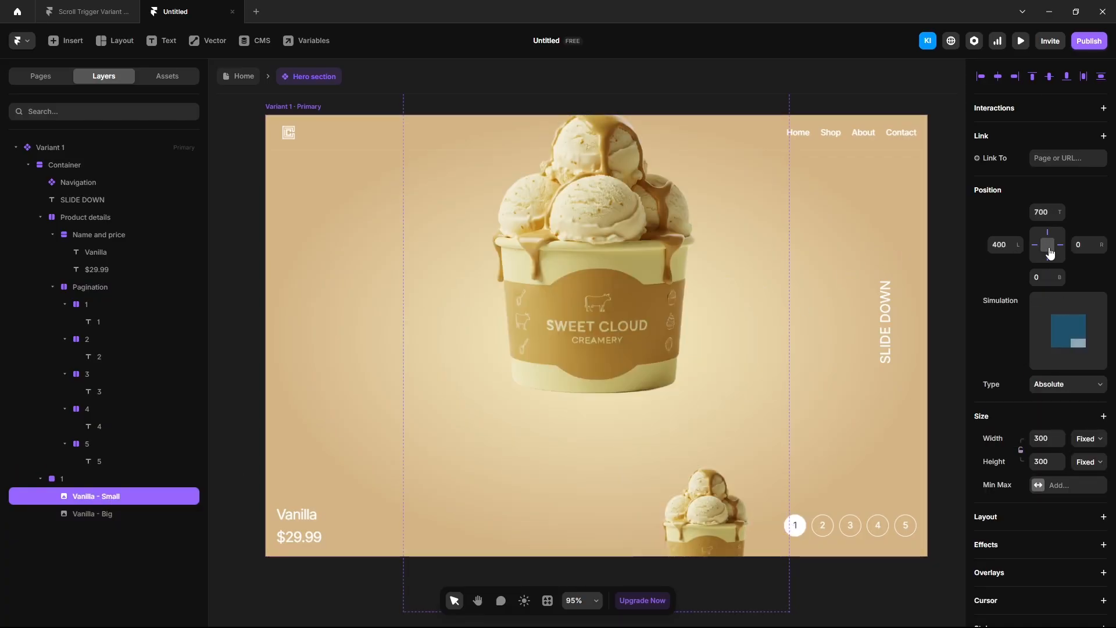
pyautogui.click(1049, 76)
pyautogui.press('Tab')
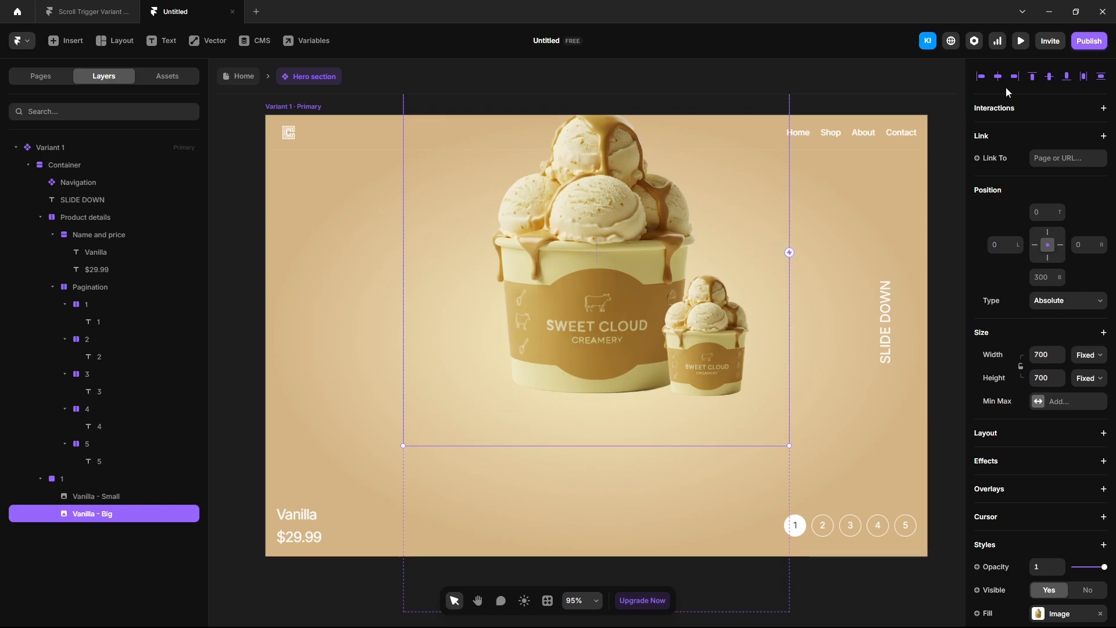
pyautogui.click(1050, 76)
# - Add a Rotate transform of 15° to the "Vanilla - Big" image
pyautogui.scroll(-4, 996, 462)
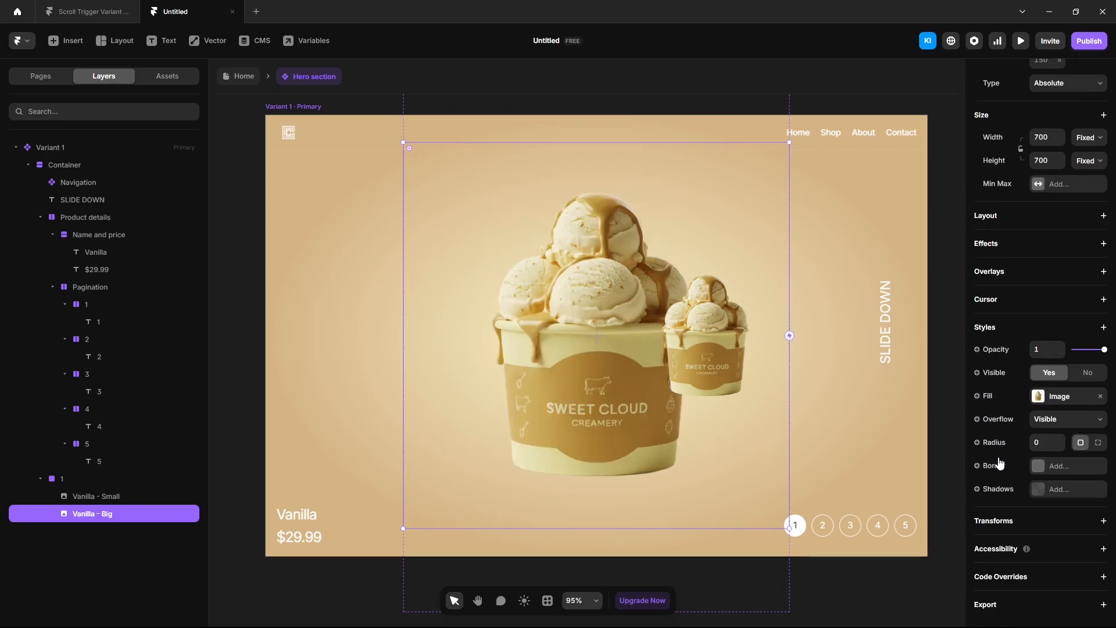
pyautogui.click(1013, 527)
pyautogui.click(1030, 423)
pyautogui.click(1046, 543)
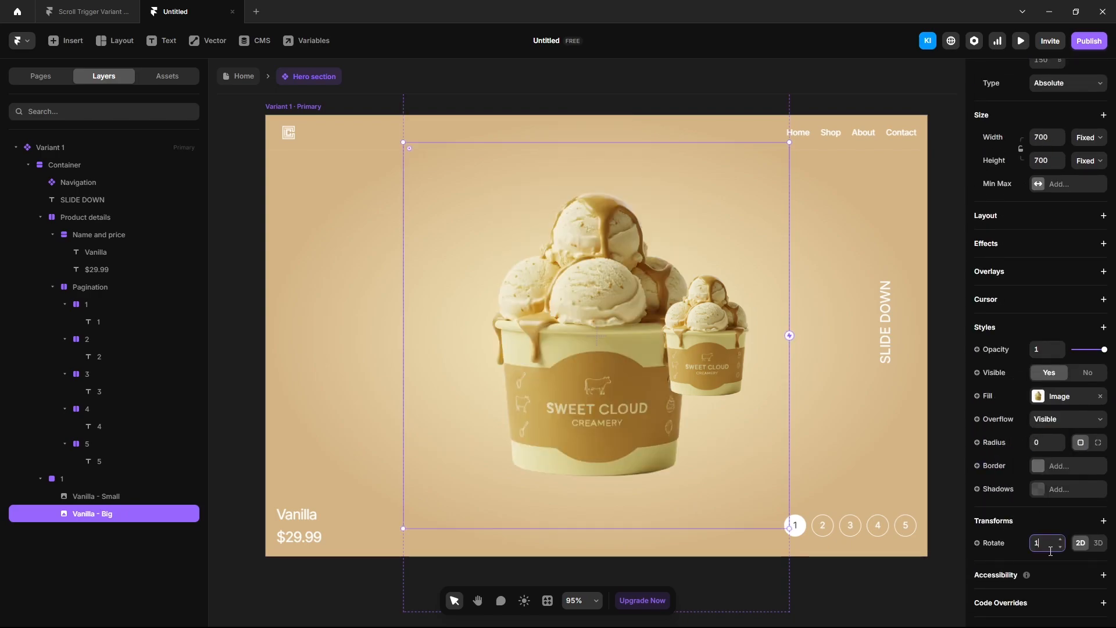
pyautogui.write('15')
pyautogui.press('Return')
# - Tilt the "Vanilla - Small" image slightly counter-clockwise and set its left offset to -30
pyautogui.click(745, 373)
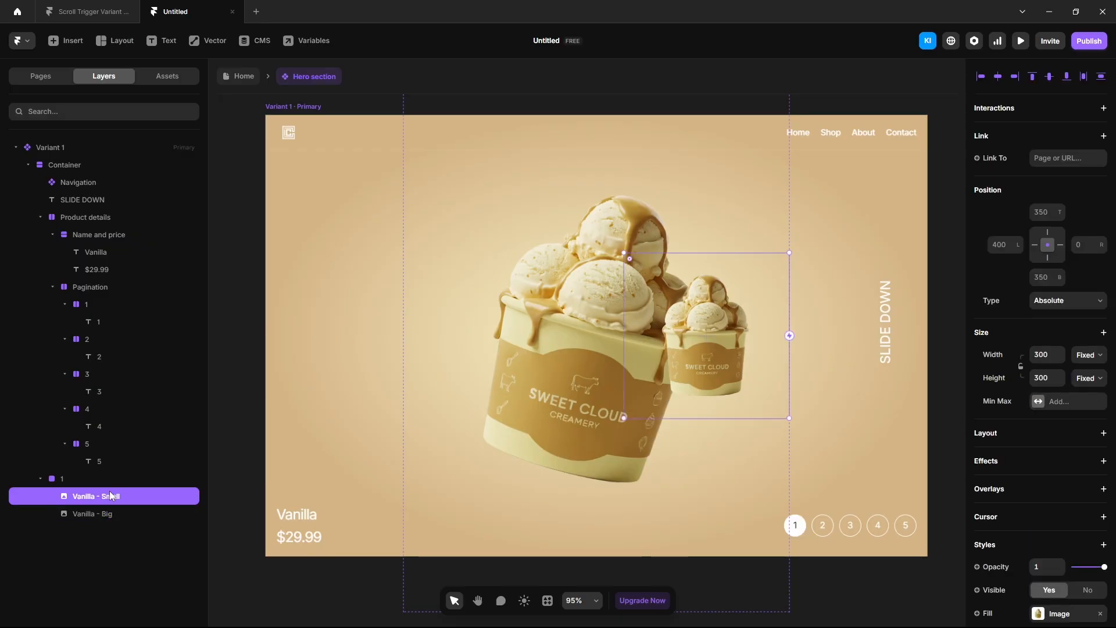
pyautogui.moveTo(796, 421); pyautogui.dragTo(822, 399)
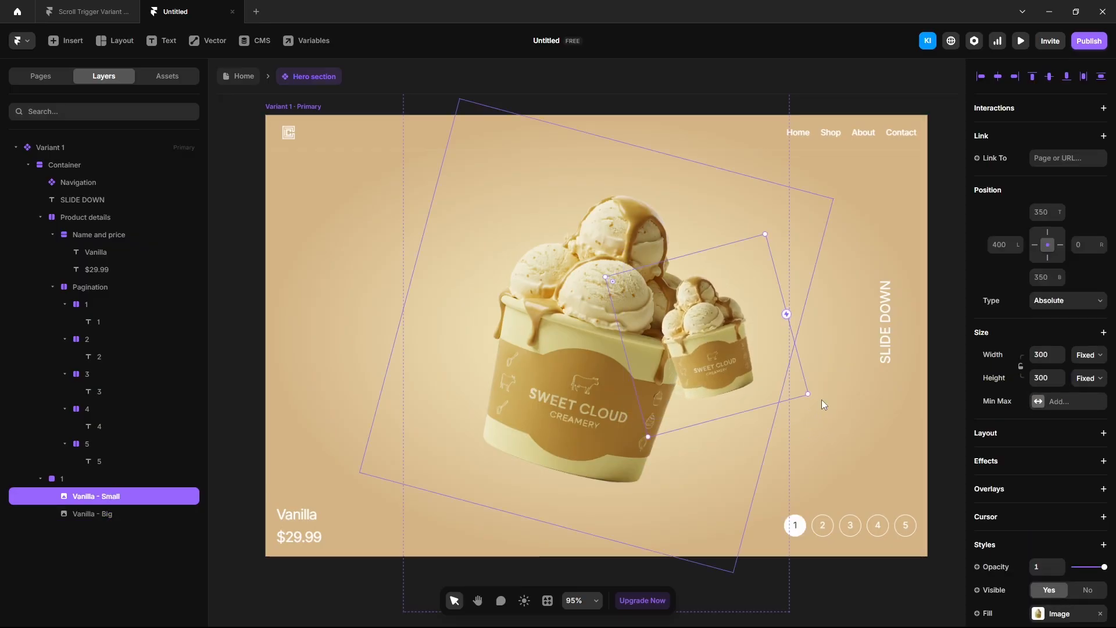
pyautogui.moveTo(1020, 248); pyautogui.dragTo(1039, 486)
pyautogui.press('BackSpace')
pyautogui.press('BackSpace')
pyautogui.write('3')
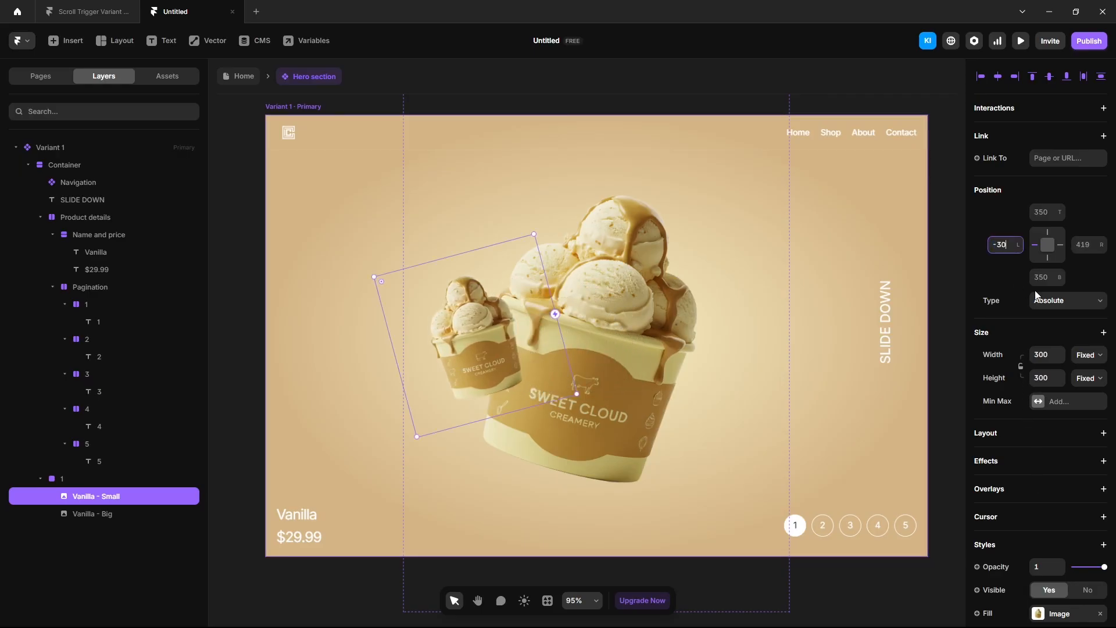
pyautogui.write('0')
pyautogui.press('Return')
# - Add a Z Index of 1 to the "Vanilla - Big" image so it sits in front of the small one
pyautogui.scroll(-4, 1040, 279)
pyautogui.click(624, 336)
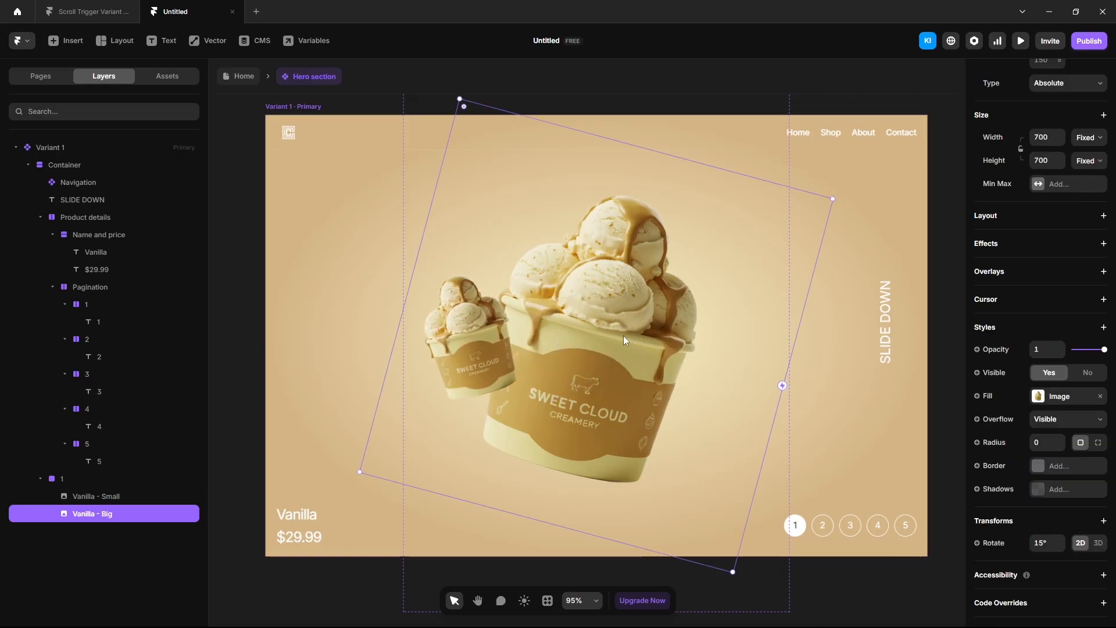
pyautogui.click(1000, 319)
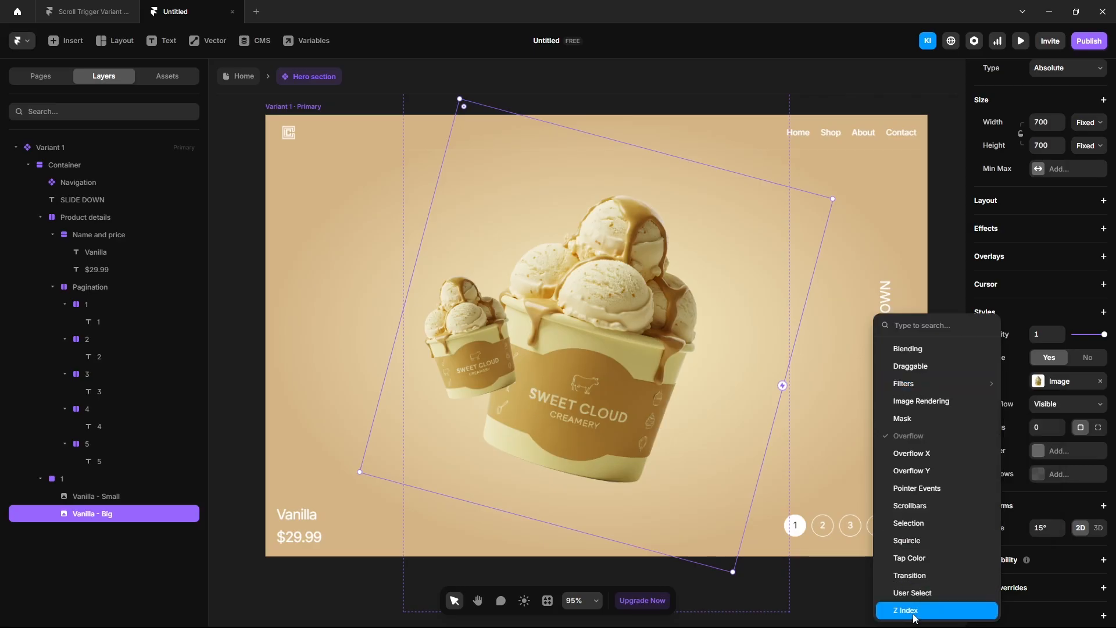
pyautogui.click(913, 607)
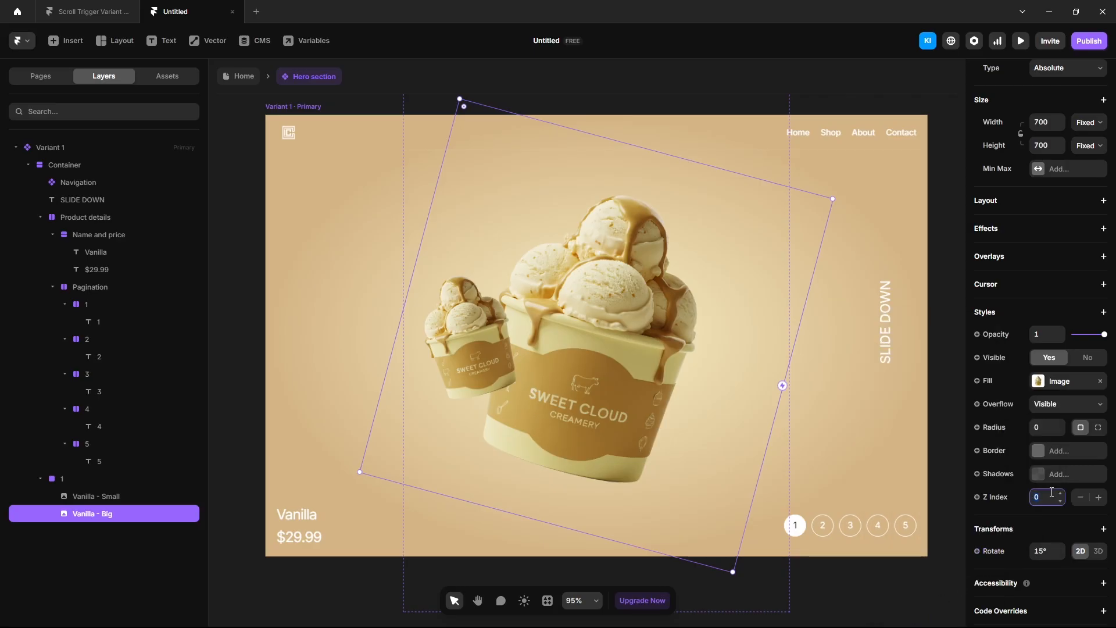
pyautogui.write('1')
pyautogui.press('Return')
pyautogui.click(947, 478)
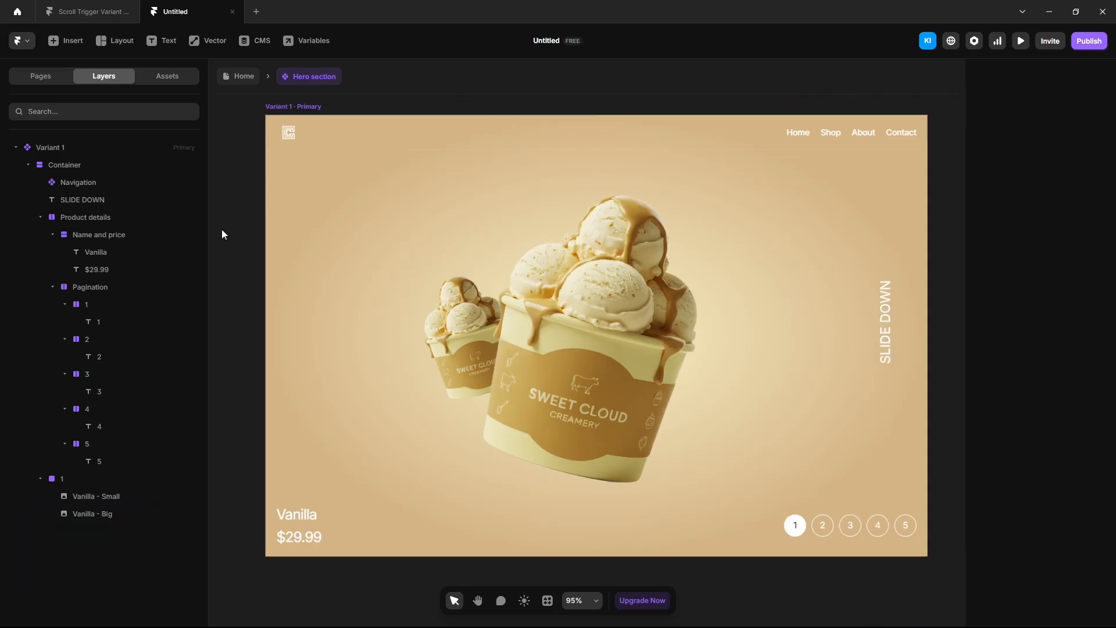
# - Add an "ICE" text above "SLIDE DOWN" in the Container, using the Bebas Neue font at 300 px
pyautogui.hotkey('ctrl', 'v')
pyautogui.scroll(-5, 1018, 446)
pyautogui.click(1068, 312)
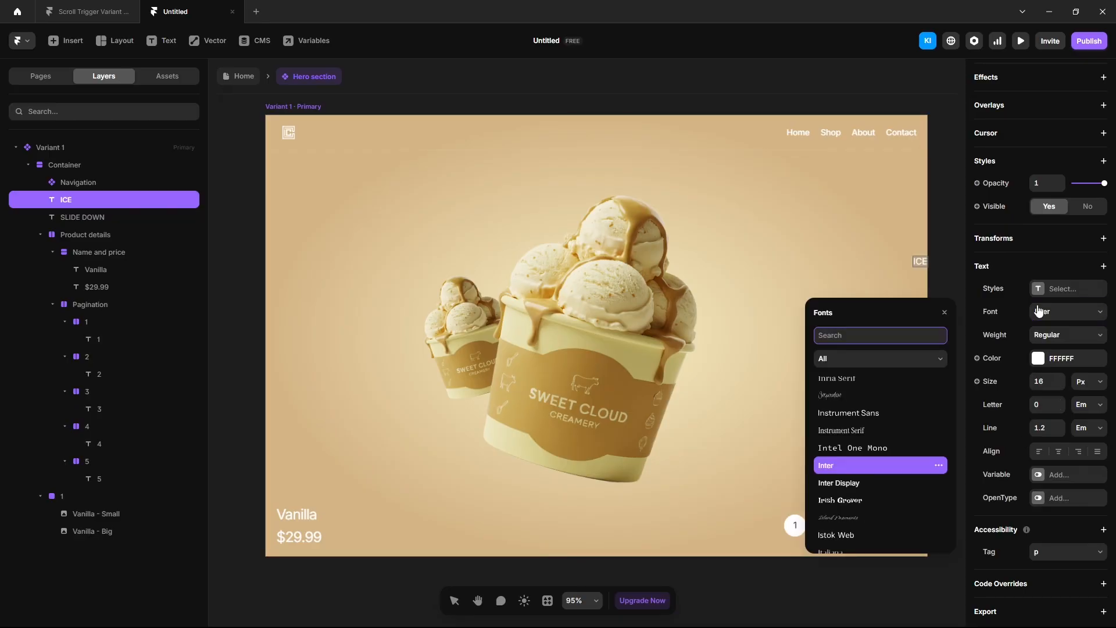
pyautogui.write('bebas')
pyautogui.click(860, 384)
pyautogui.click(1044, 398)
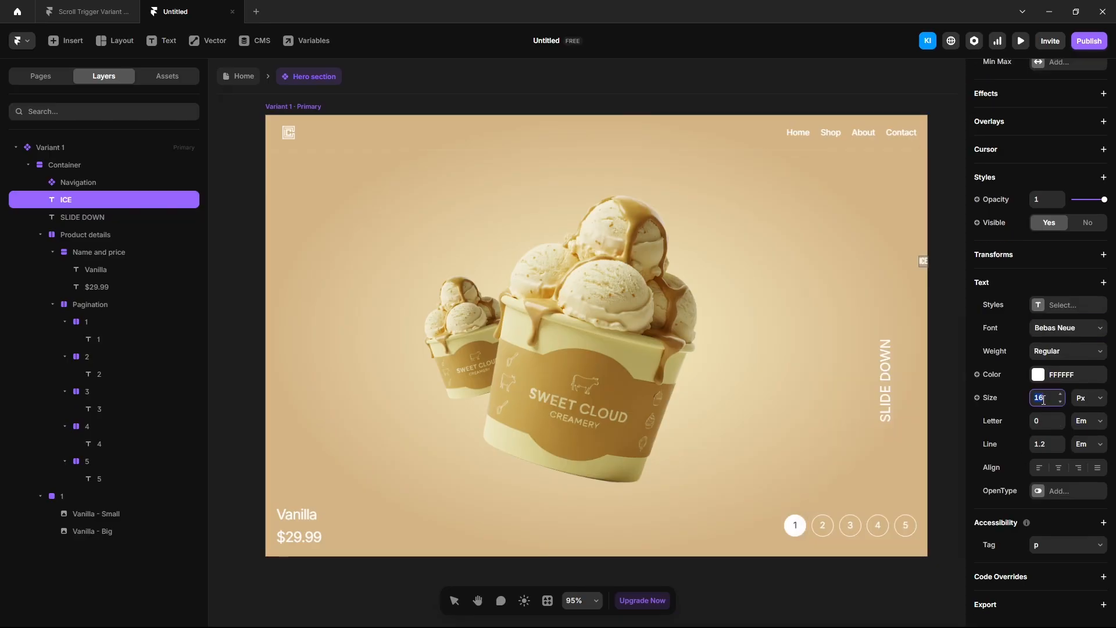
pyautogui.write('300')
pyautogui.press('Return')
pyautogui.scroll(5, 1007, 352)
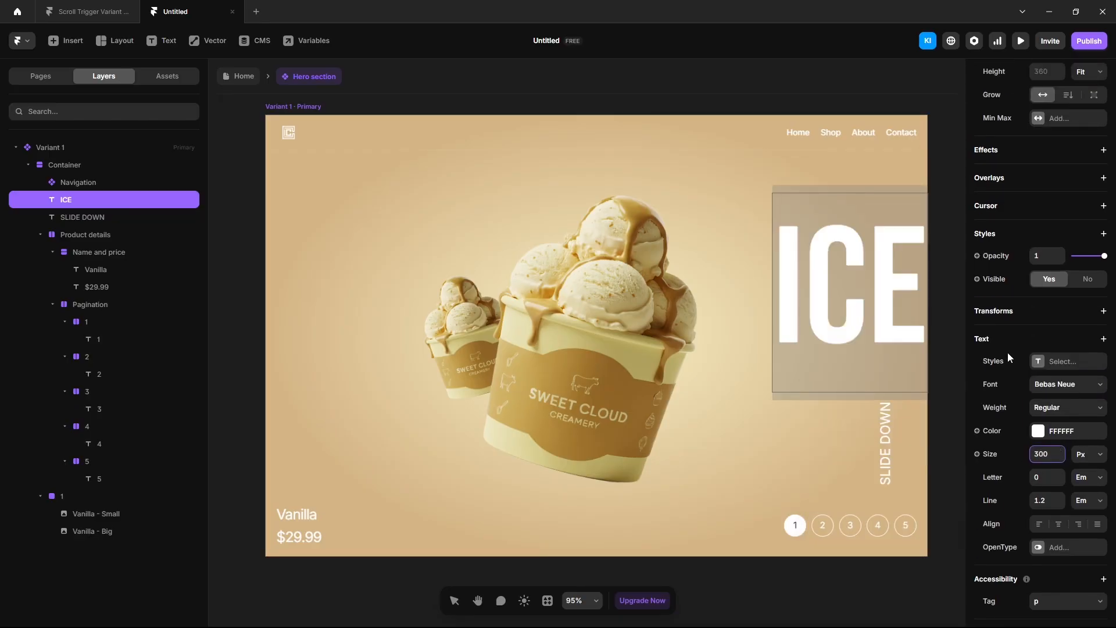
# - Position the "ICE" text absolutely and move it to the hero's upper left, about 96 from the top and 137 from the left
pyautogui.click(1044, 213)
pyautogui.click(1043, 228)
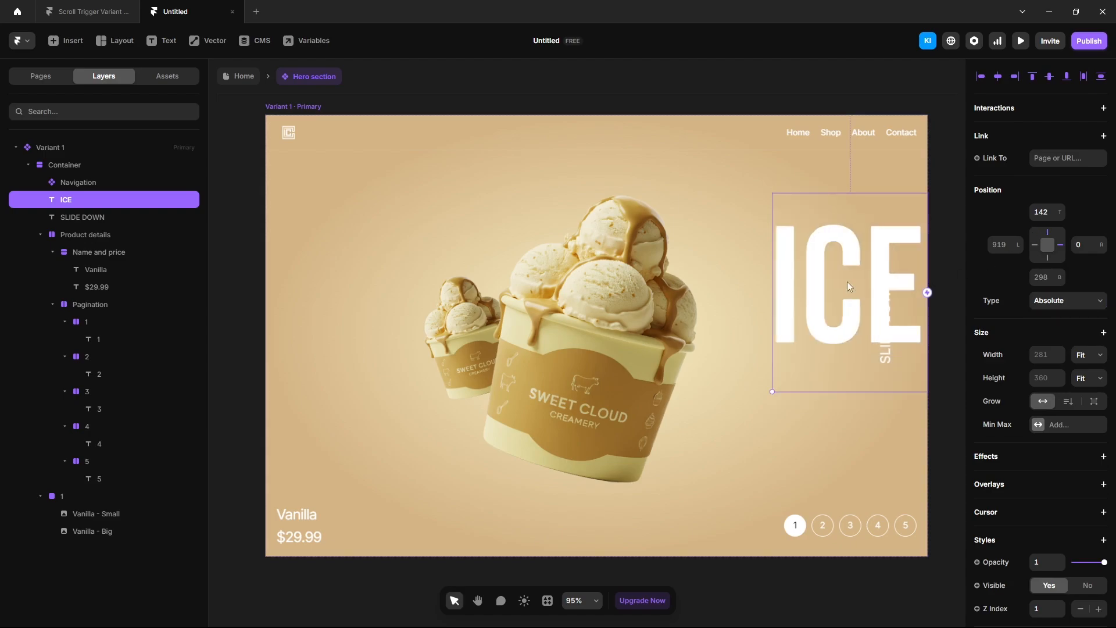
pyautogui.moveTo(847, 282); pyautogui.dragTo(456, 257)
# - Duplicate the "ICE" text and change the copy's content to "CREAM"
pyautogui.hotkey('ctrl', 'd')
pyautogui.scroll(-4, 1038, 500)
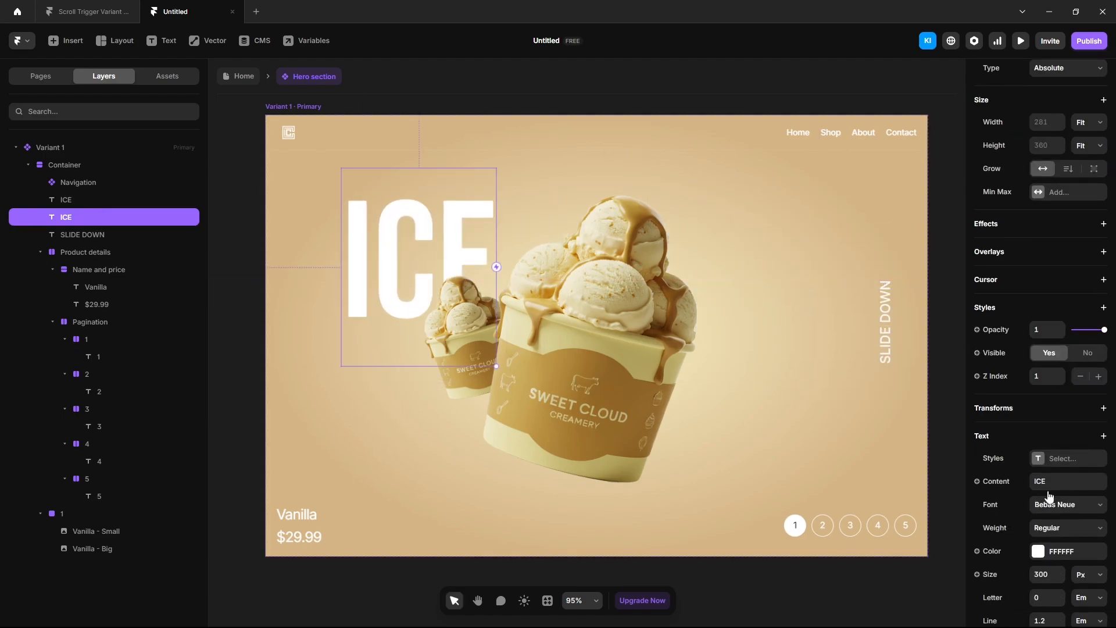
pyautogui.click(1049, 482)
pyautogui.write('CREAM')
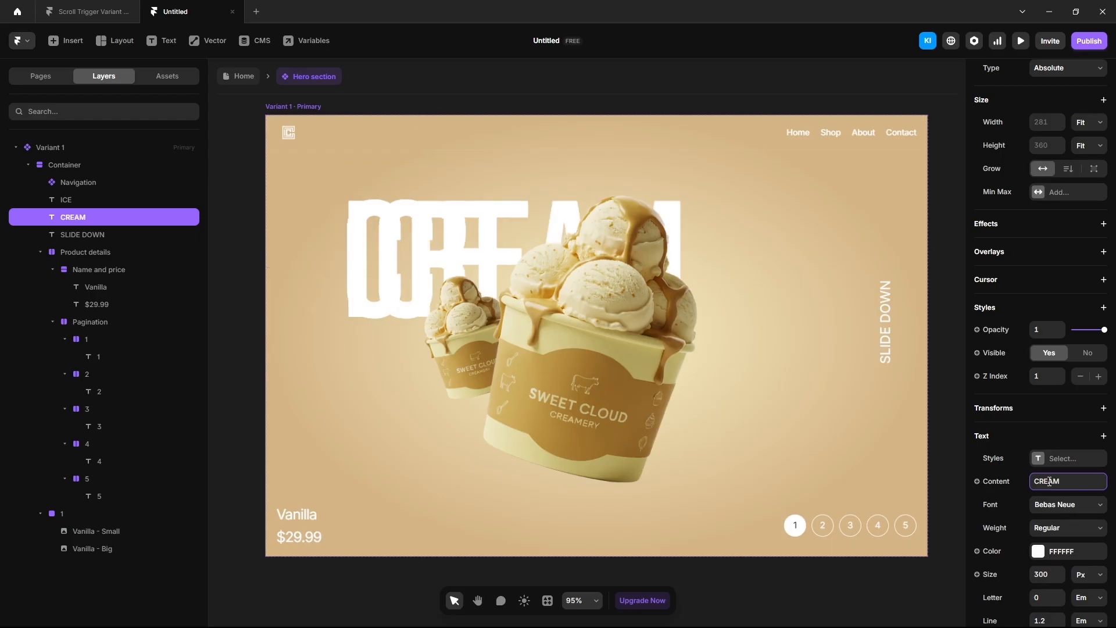
# - Move the "CREAM" text to the hero's lower right and set its Z Index to 2 so it overlaps the big cup
pyautogui.scroll(4, 1081, 349)
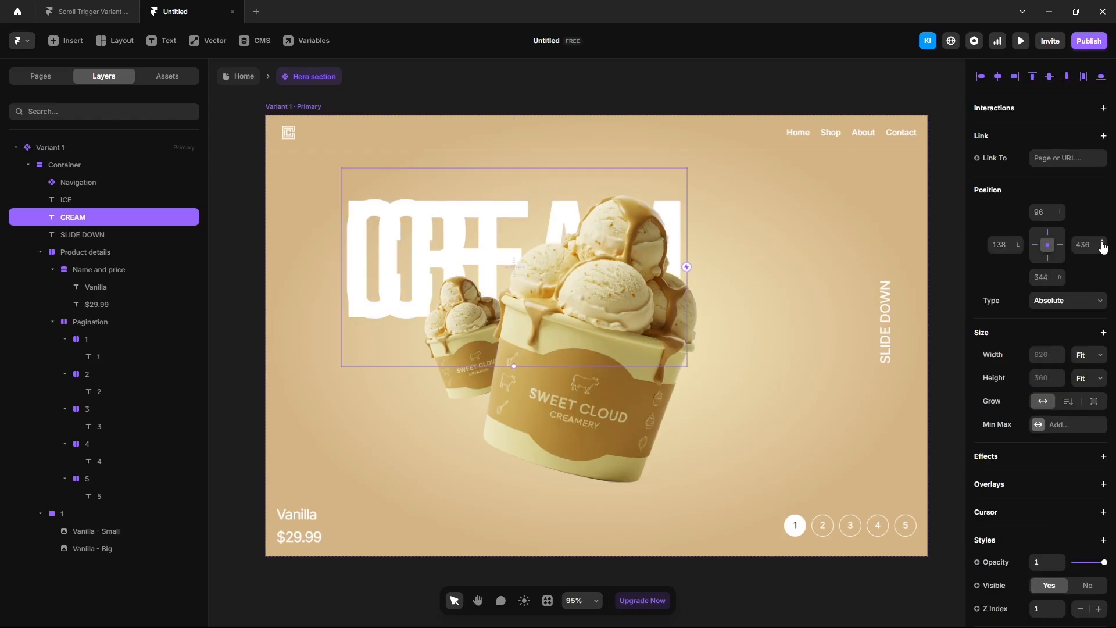
pyautogui.moveTo(1103, 248); pyautogui.dragTo(1101, 451)
pyautogui.moveTo(1060, 281); pyautogui.dragTo(1074, 408)
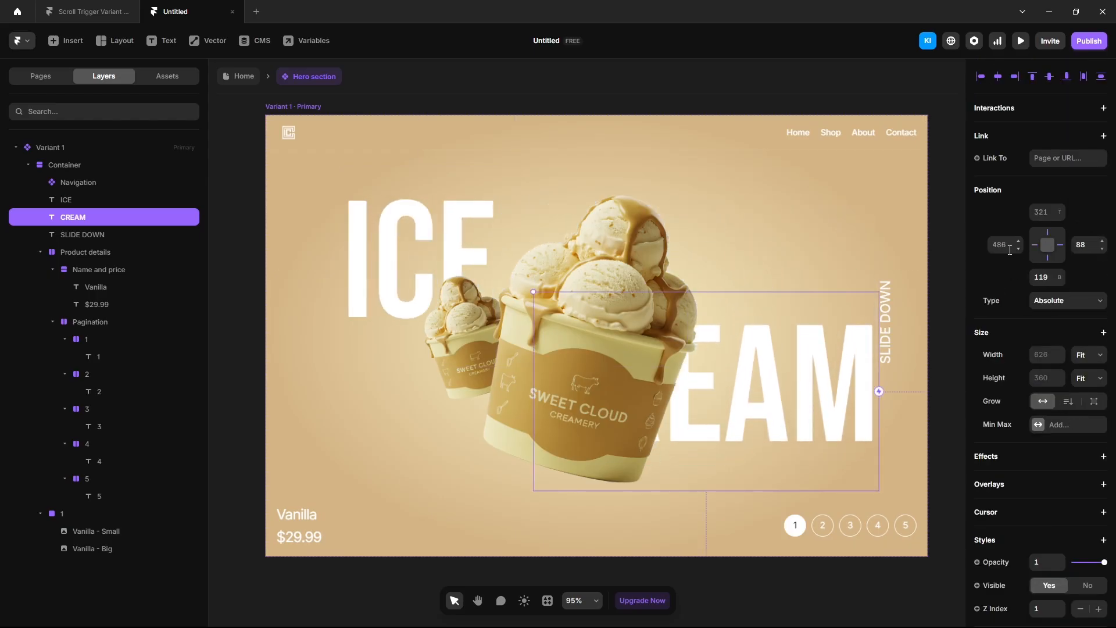
pyautogui.click(1050, 608)
pyautogui.write('3')
# - Set the "CREAM" text's top offset to 270 and left offset to 400
pyautogui.click(1048, 249)
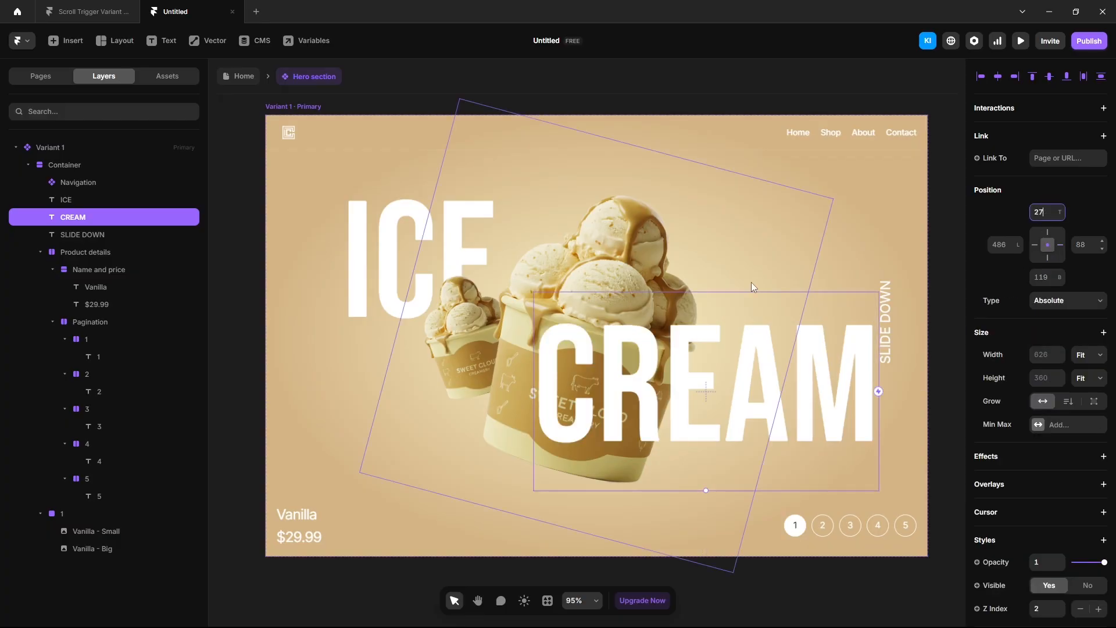
pyautogui.press('Return')
pyautogui.click(1004, 245)
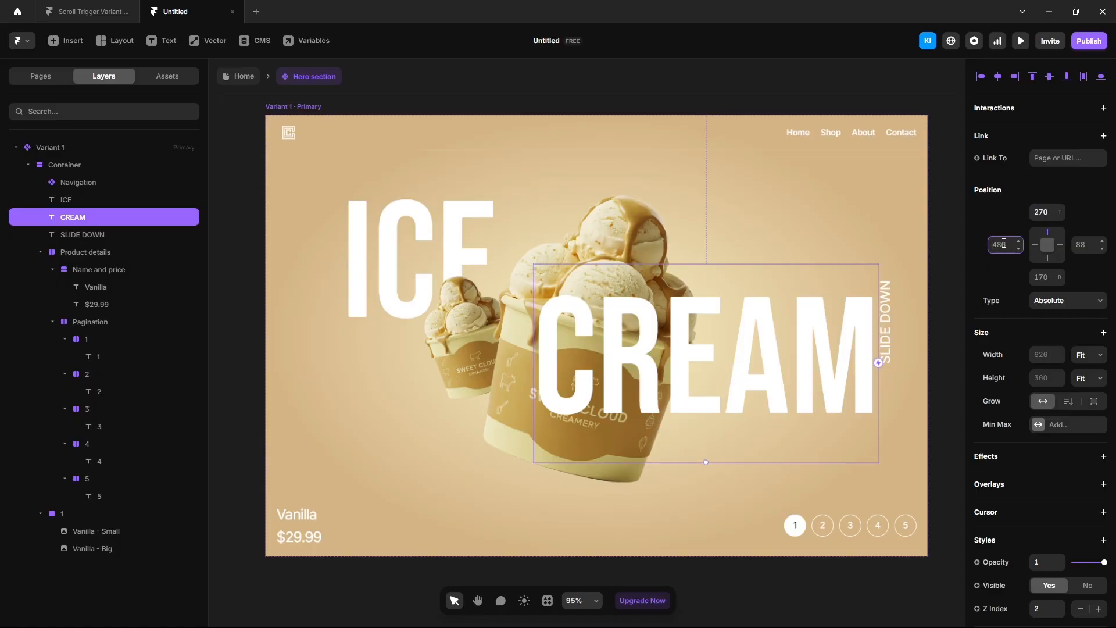
pyautogui.press('Return')
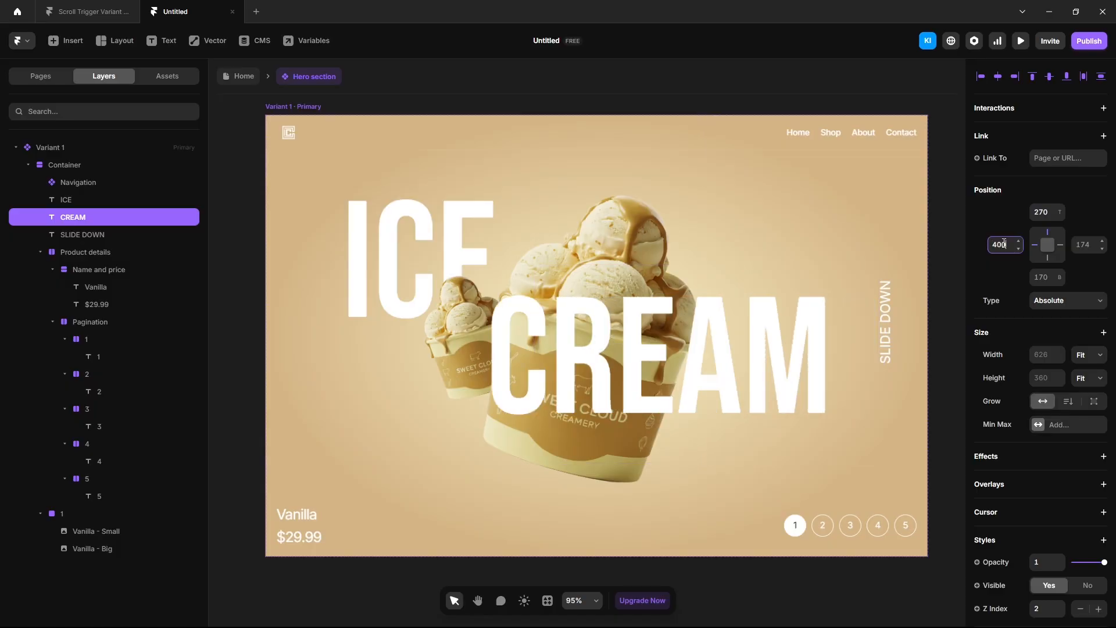
# - Set the "ICE" text's top offset to 130 and left offset to 170, and unpin it from the edges
pyautogui.click(70, 200)
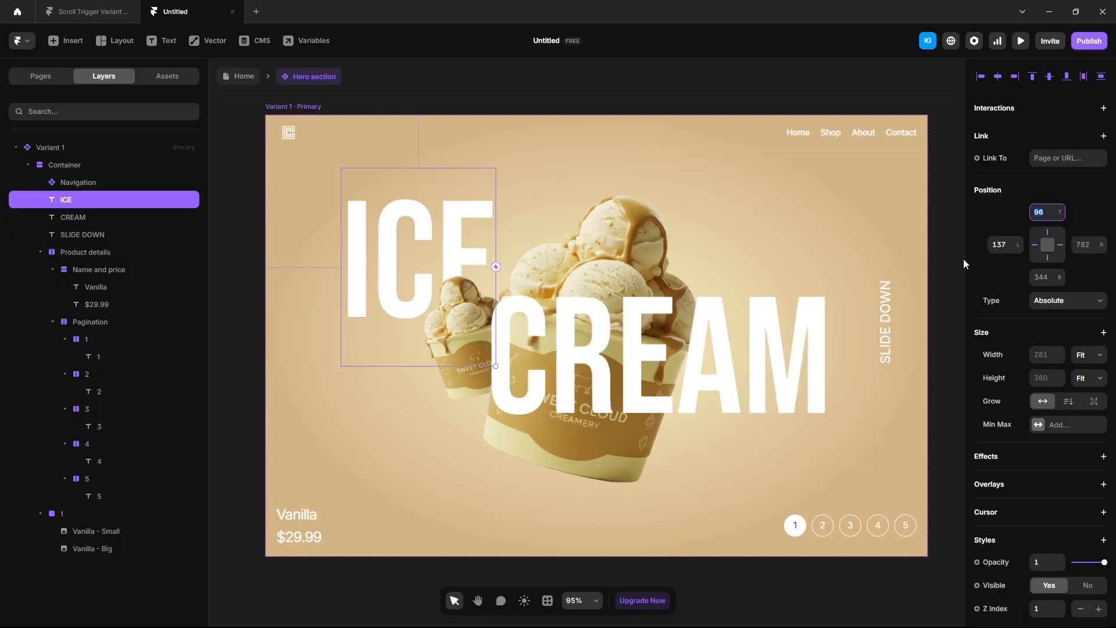
pyautogui.write('130')
pyautogui.press('Return')
pyautogui.click(1007, 245)
pyautogui.write('1')
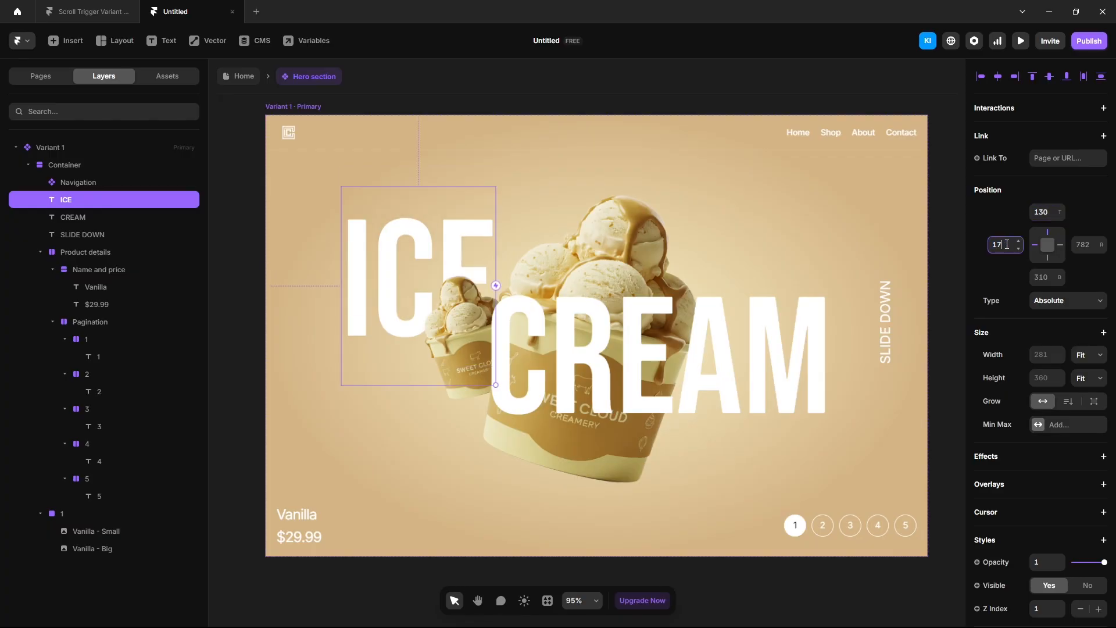
pyautogui.press('Return')
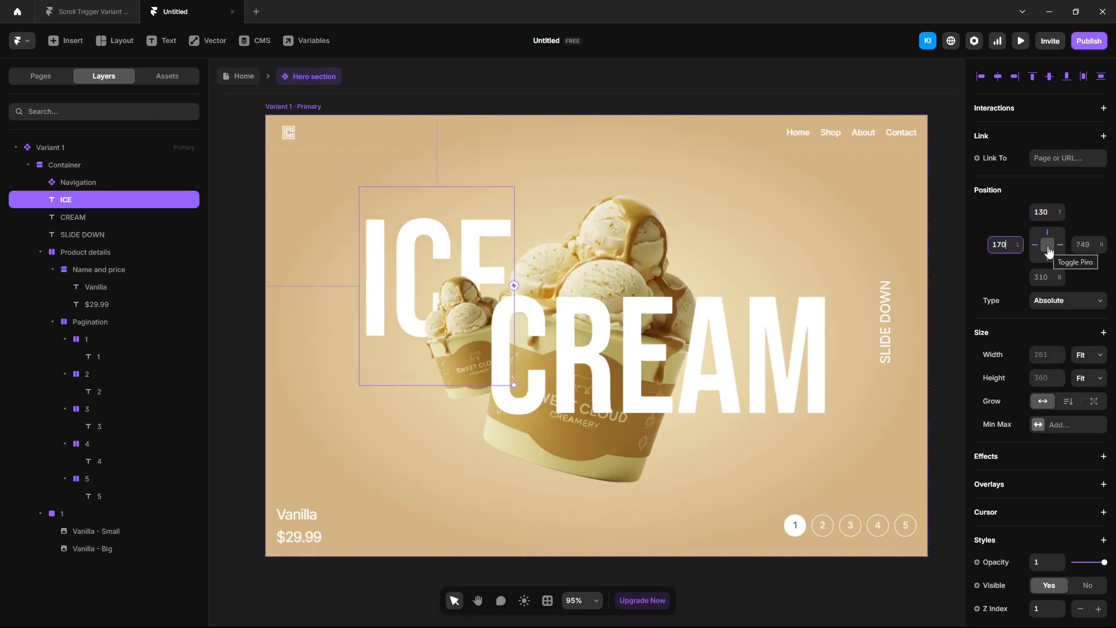
pyautogui.click(1048, 248)
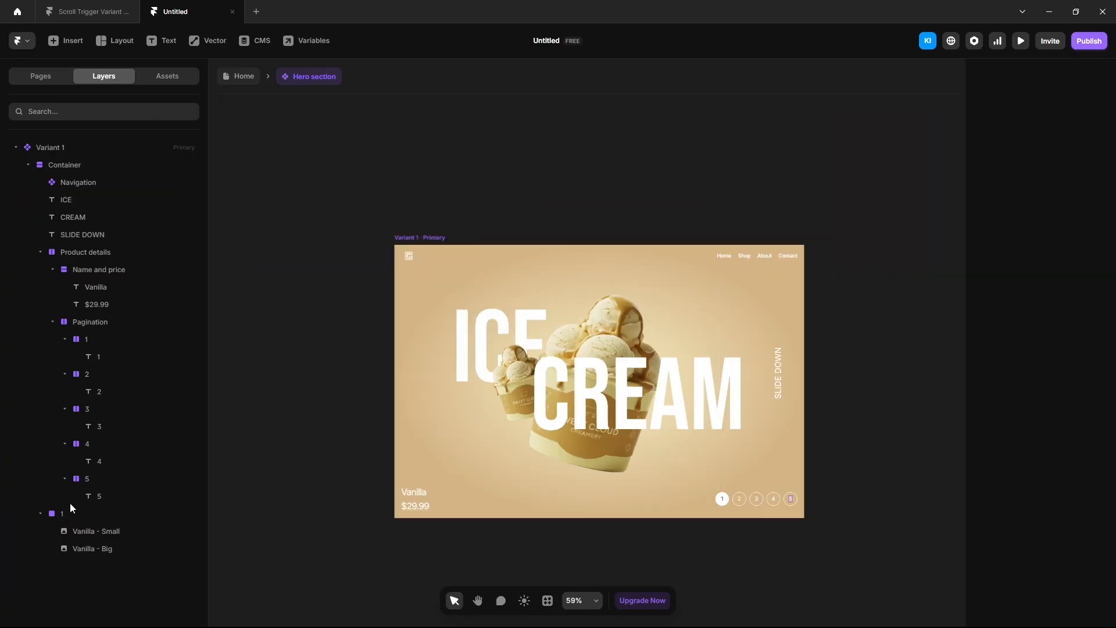
# - Give image frame "1" a viewport height of 100vh and wrap it in a stack named "Images"
pyautogui.click(72, 514)
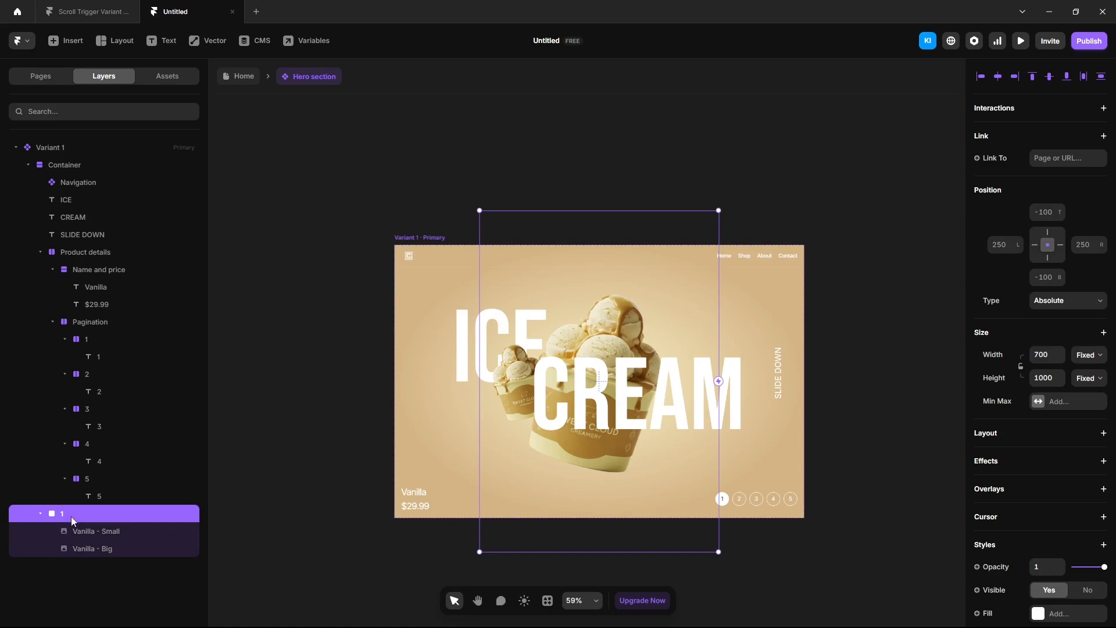
pyautogui.click(1090, 378)
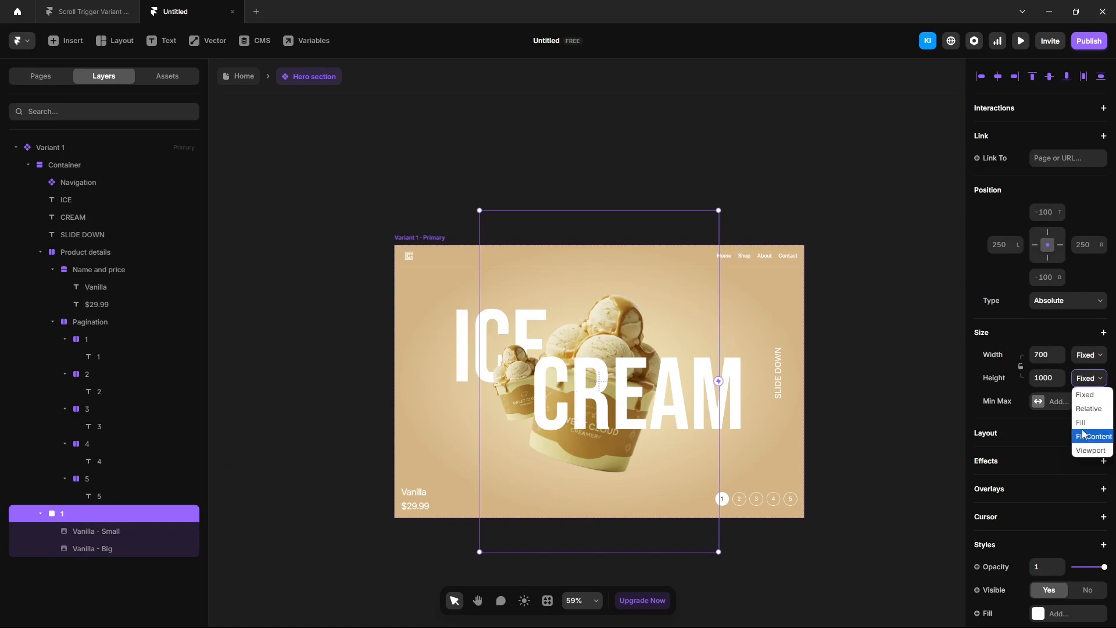
pyautogui.click(1089, 450)
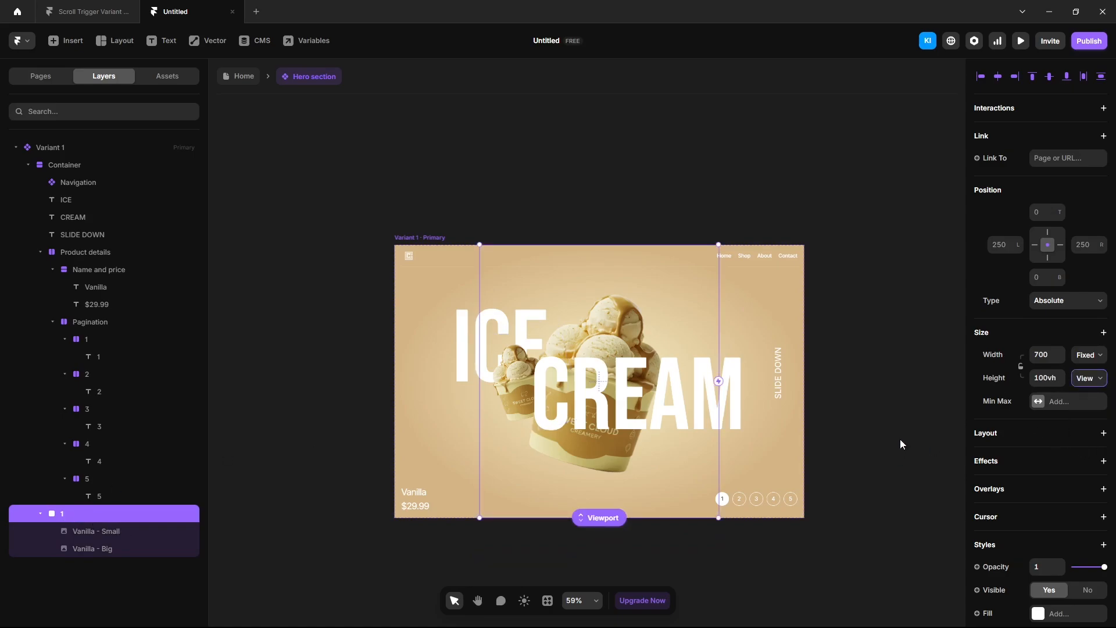
pyautogui.hotkey('shift', 'a')
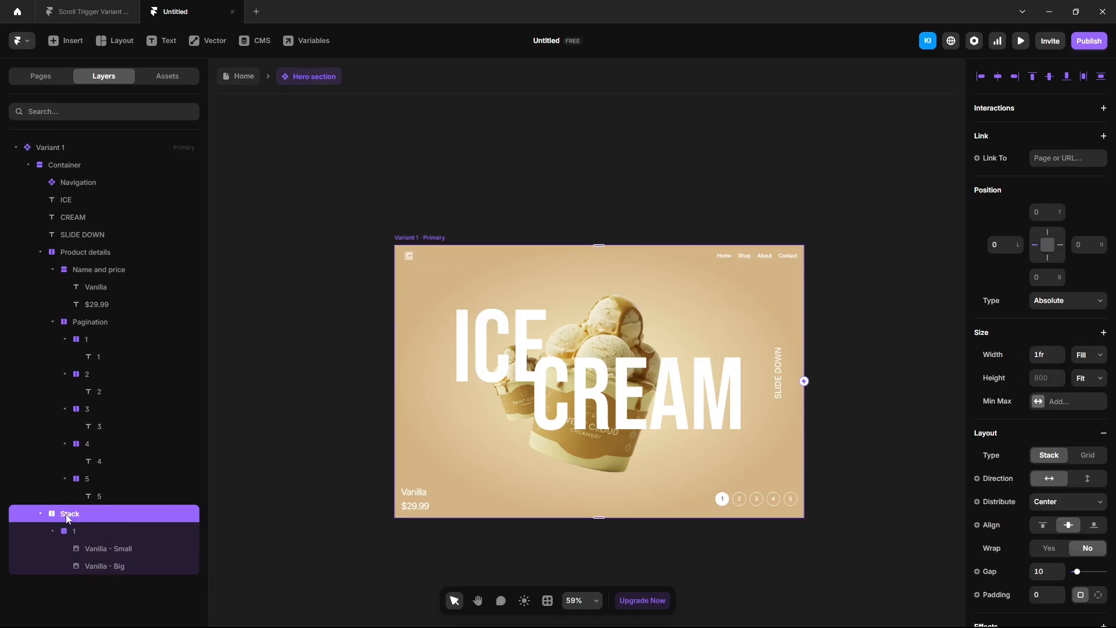
pyautogui.doubleClick(66, 514)
pyautogui.write('Inages')
# - Duplicate frame "1" four times inside the Images stack
pyautogui.click(112, 531)
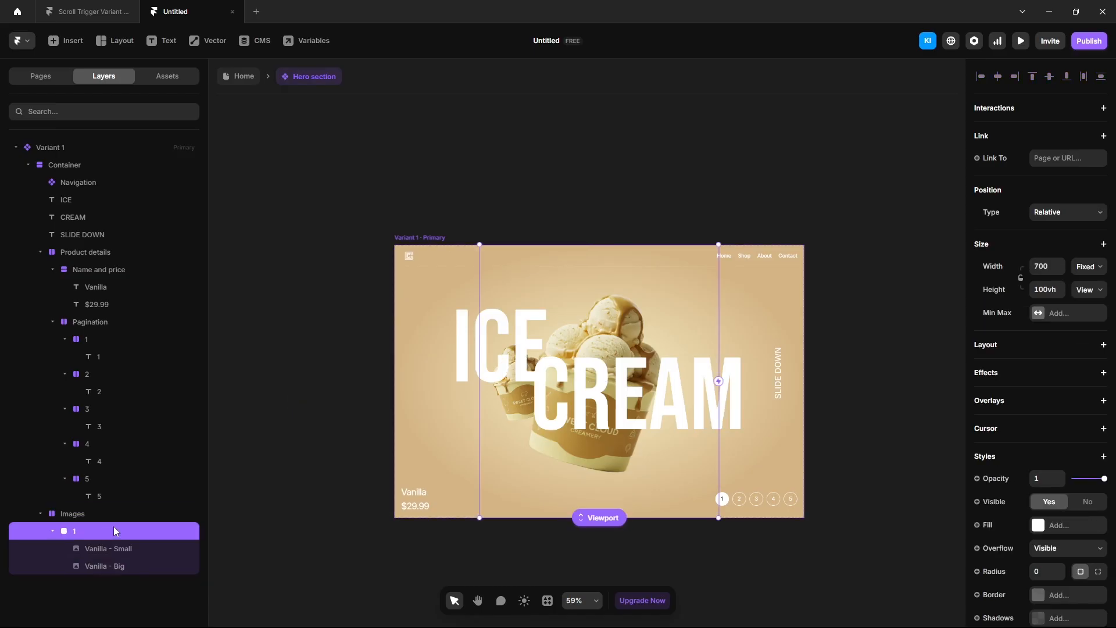
pyautogui.hotkey('ctrl', 'd')
pyautogui.hotkey('ctrl', 'd')
pyautogui.hotkey('ctrl', 'd')
pyautogui.hotkey('ctrl', 'd')
# - Make the Images stack vertical, unpin it from the edges and align it to the top of the Container
pyautogui.click(88, 382)
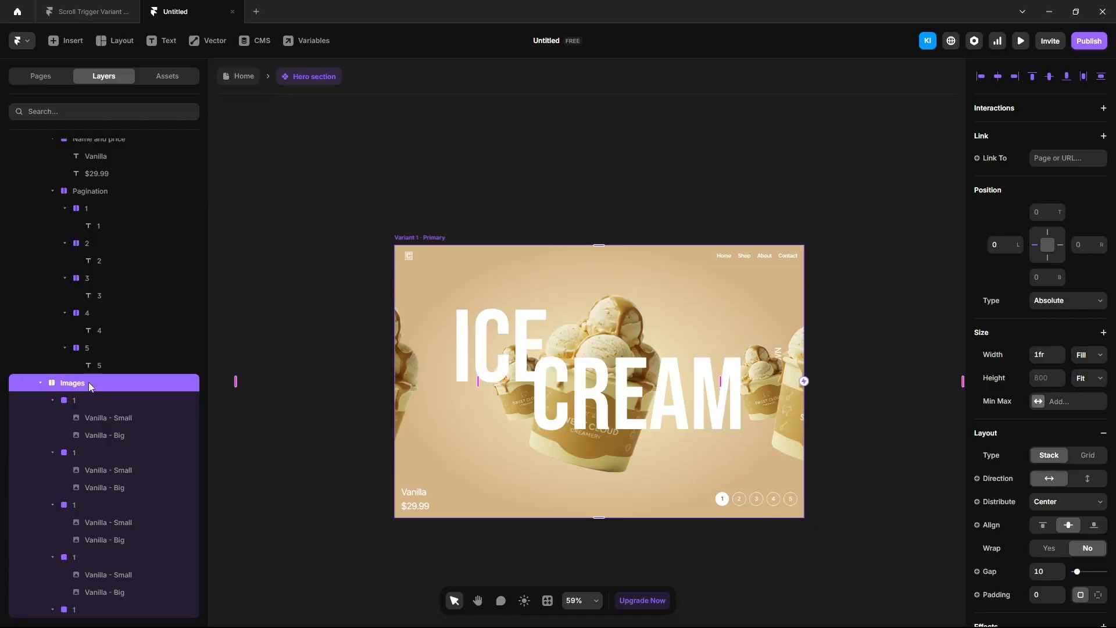
pyautogui.click(1084, 480)
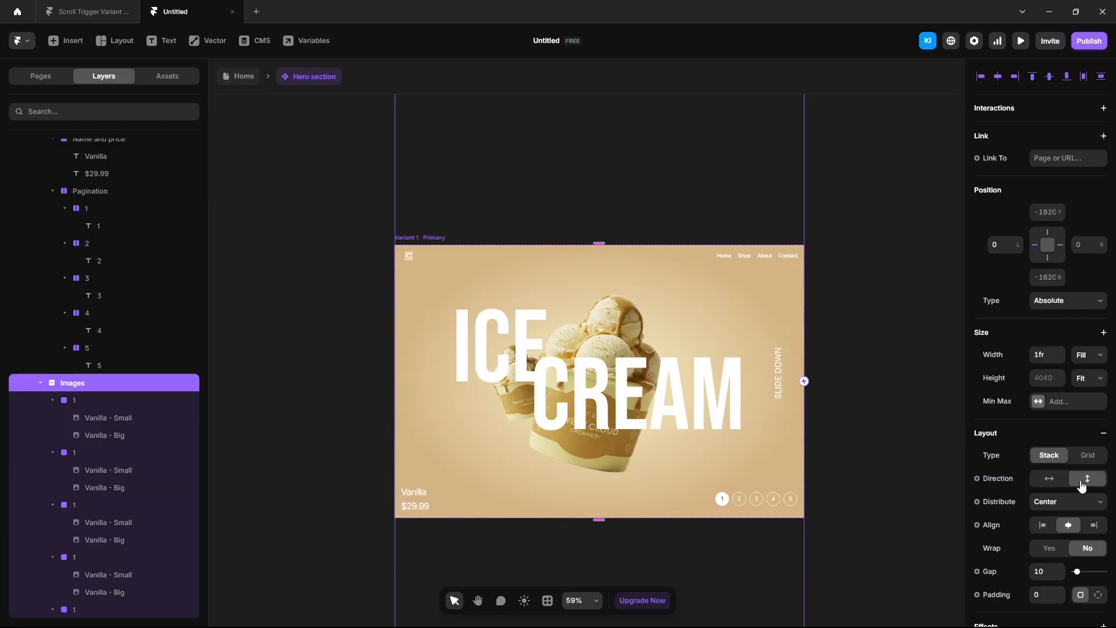
pyautogui.click(1048, 245)
pyautogui.click(1033, 76)
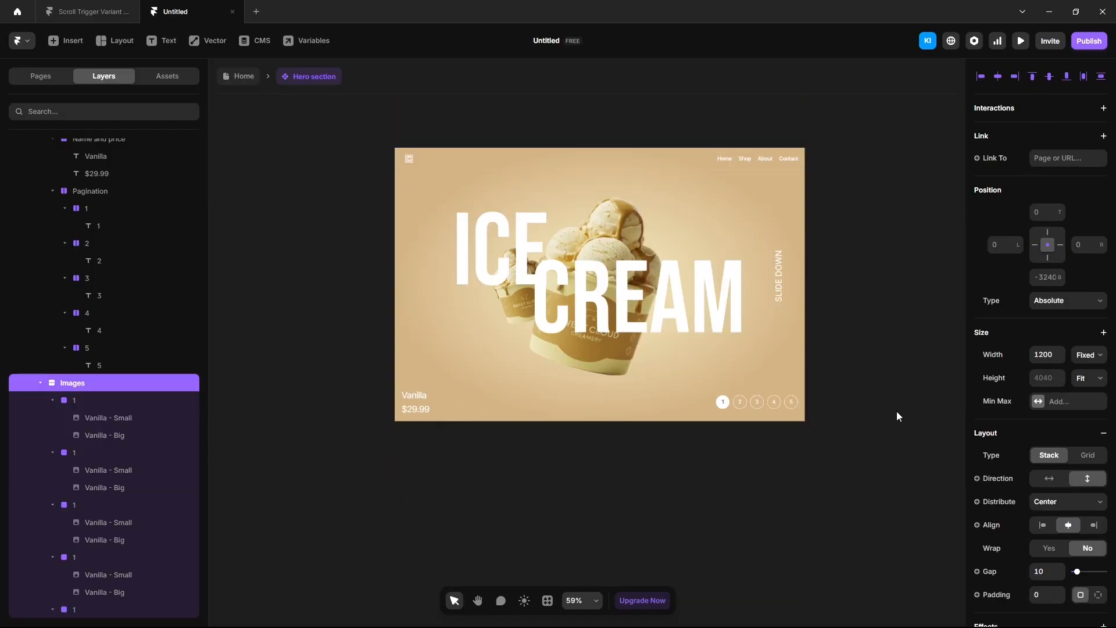
# - Set Variant 1's Overflow to Visible to reveal the stacked images below the hero
pyautogui.scroll(3, 56, 417)
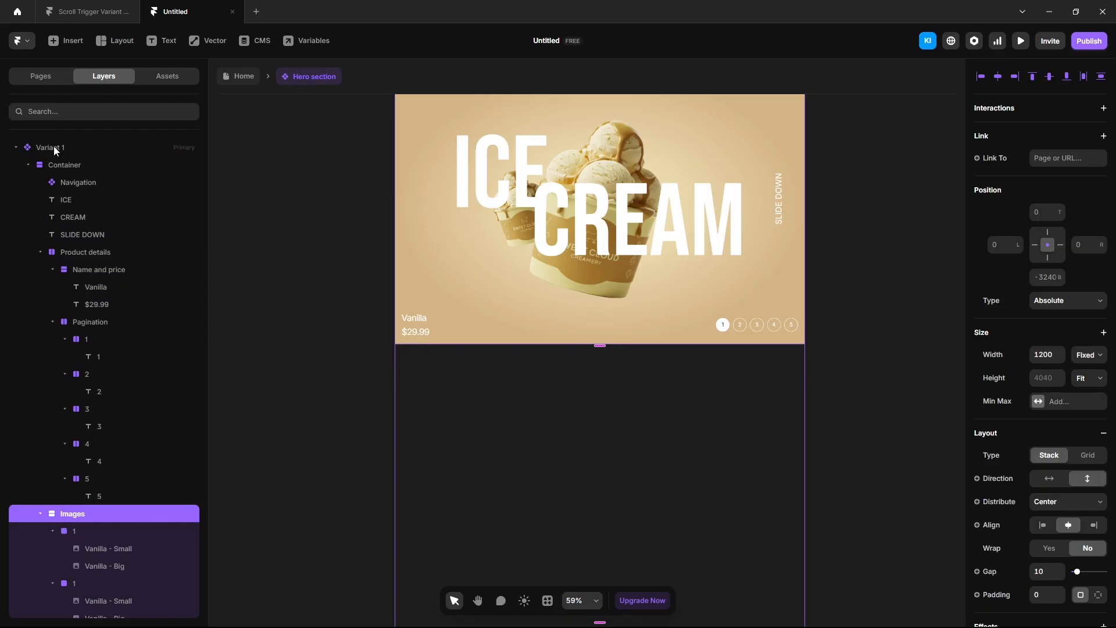
pyautogui.click(53, 147)
pyautogui.scroll(-5, 1023, 442)
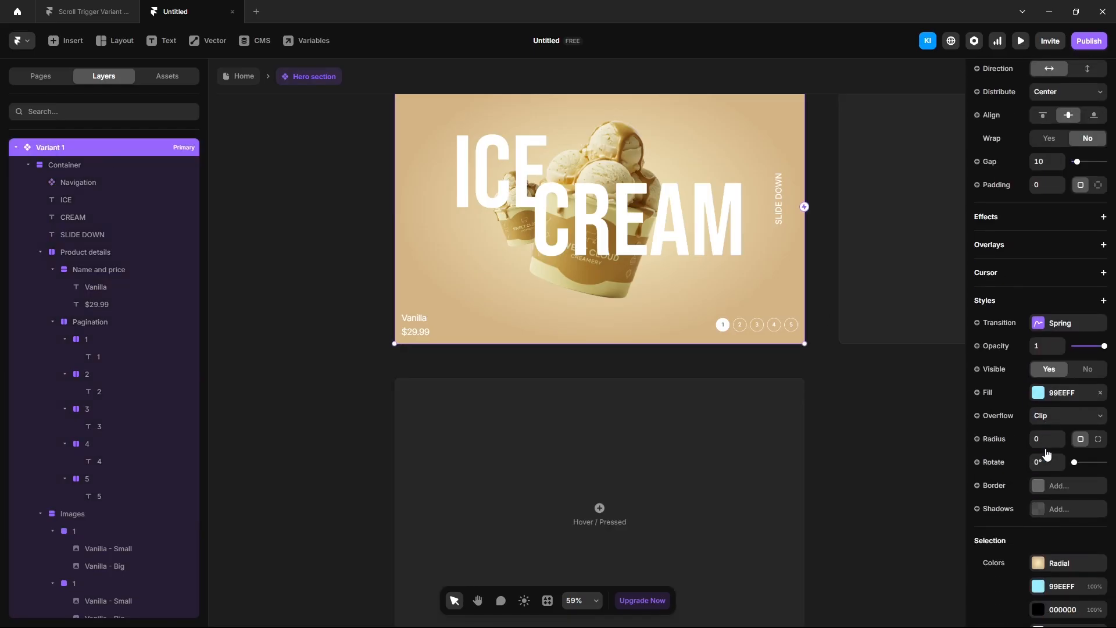
pyautogui.click(1053, 415)
pyautogui.click(1047, 443)
pyautogui.scroll(-2, 871, 459)
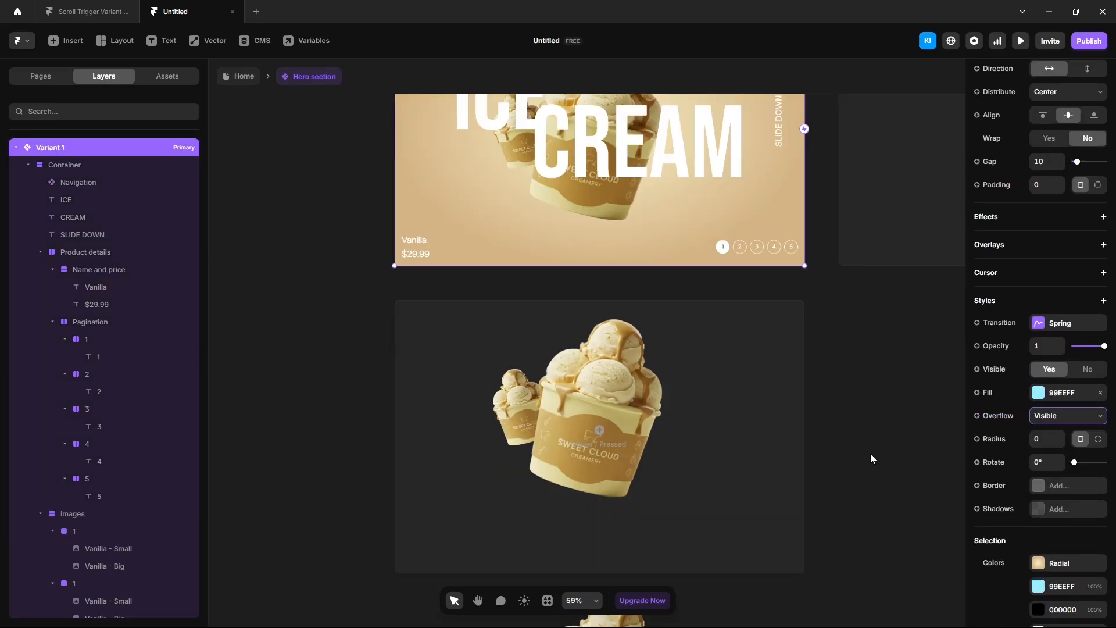
# - Collapse the Product details layer and rename the second image frame in Images to "2"
pyautogui.click(46, 252)
pyautogui.click(40, 252)
pyautogui.click(78, 339)
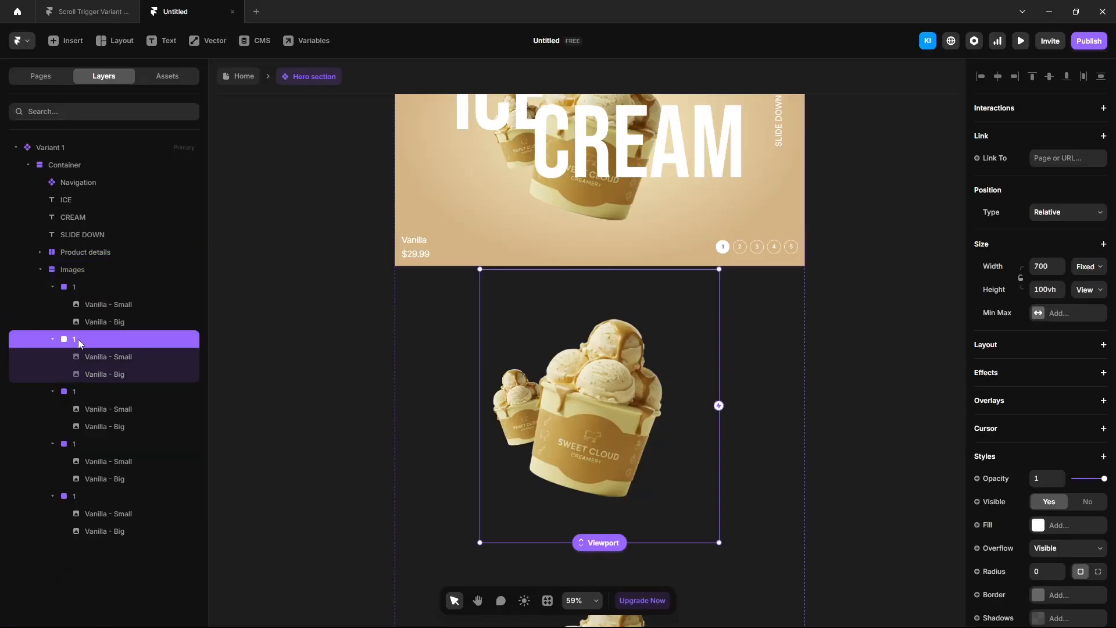
pyautogui.doubleClick(74, 339)
pyautogui.write('2')
# - Replace the image fill of "Vanilla - Big" in frame "2" with the big blueberry cup picture
pyautogui.click(111, 373)
pyautogui.scroll(-3, 1037, 476)
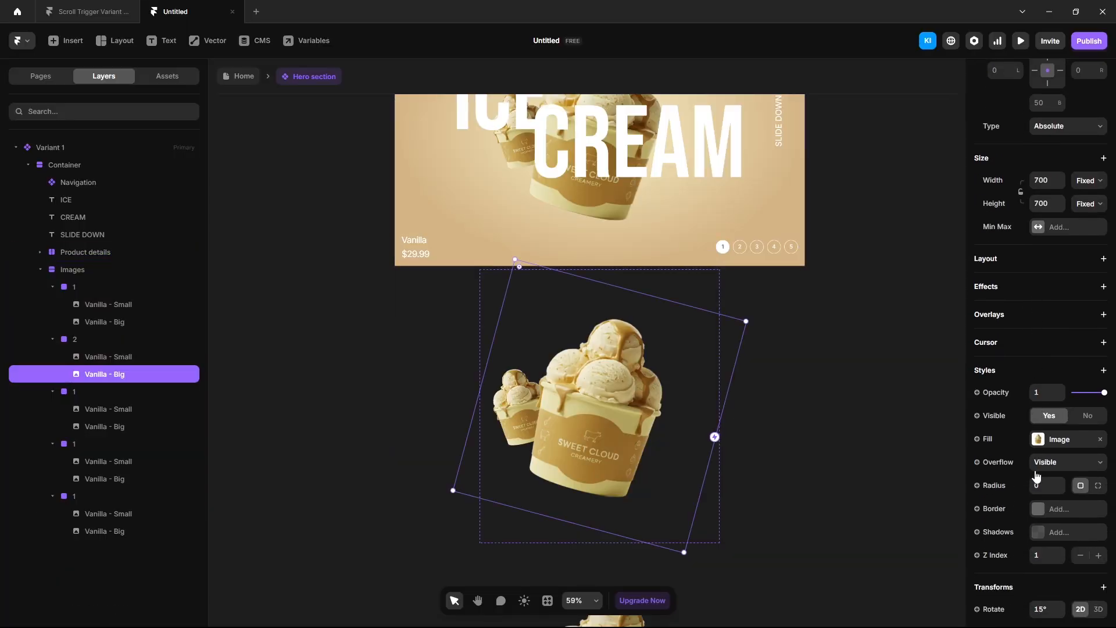
pyautogui.click(1039, 439)
pyautogui.moveTo(1091, 323); pyautogui.dragTo(894, 465)
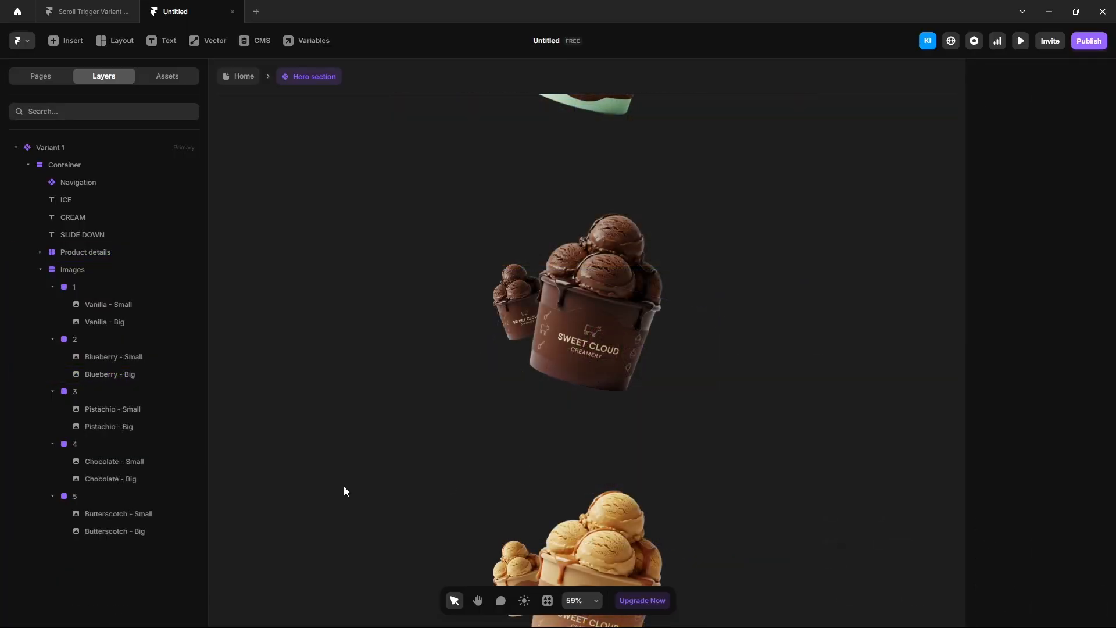
# - Set Variant 1's Overflow to Clip so only the first product image shows in the hero
pyautogui.scroll(5, 344, 480)
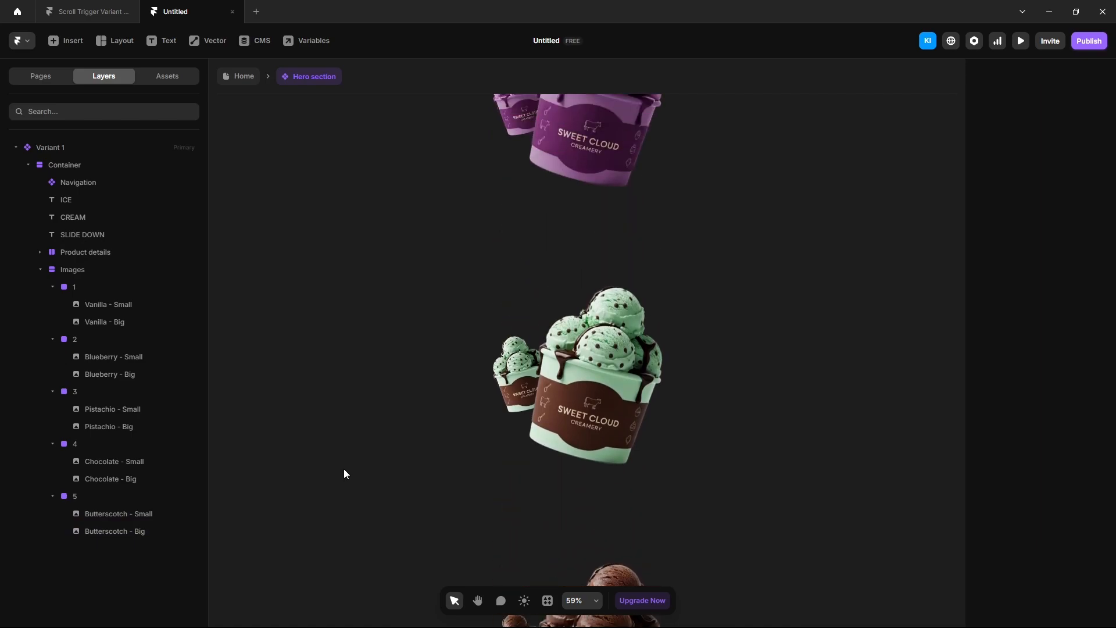
pyautogui.scroll(-8, 346, 467)
pyautogui.press('h')
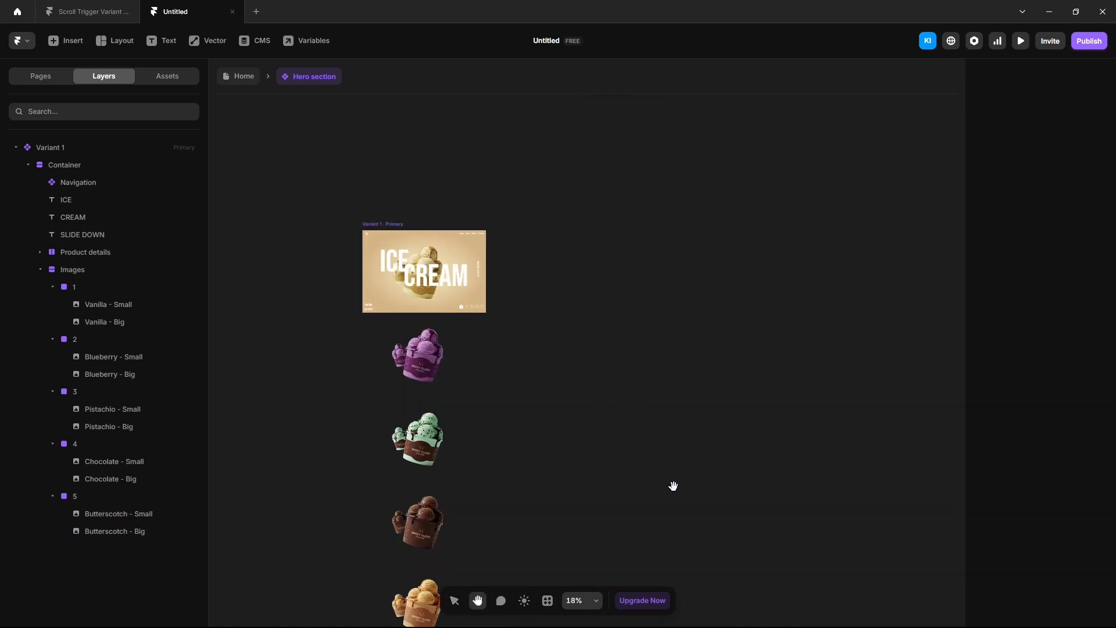
pyautogui.moveTo(673, 487); pyautogui.dragTo(773, 398)
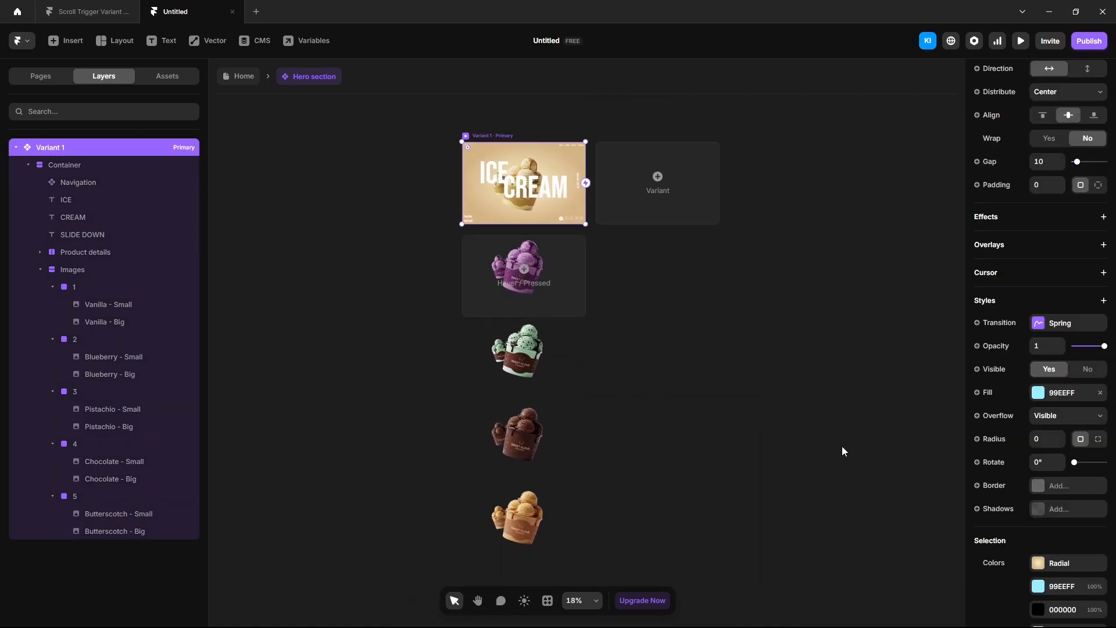
pyautogui.click(1054, 416)
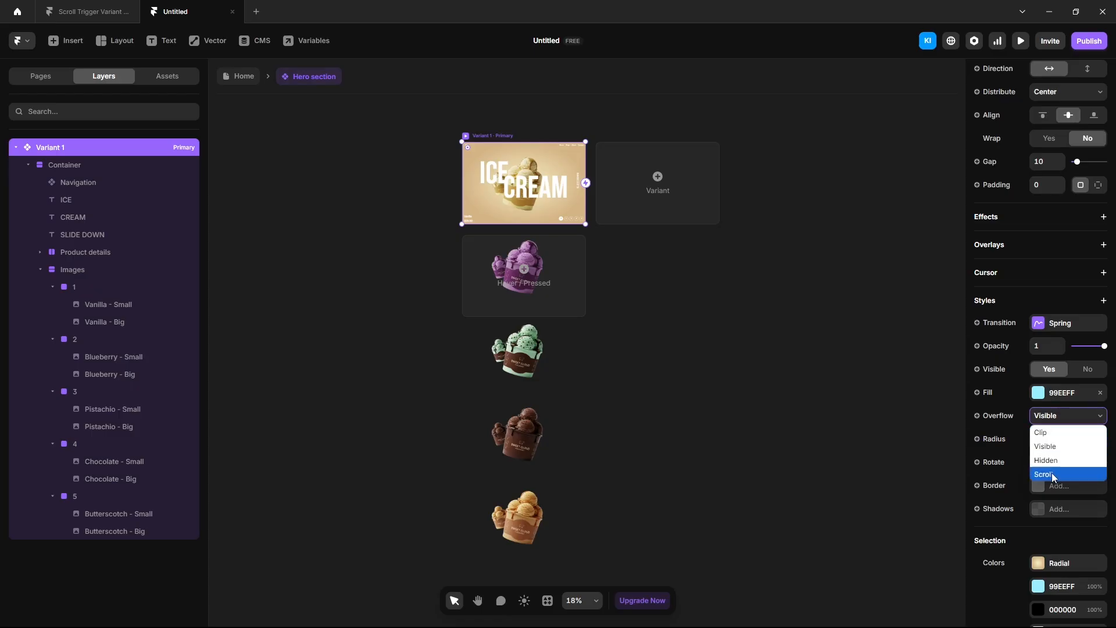
pyautogui.click(1041, 432)
pyautogui.click(487, 478)
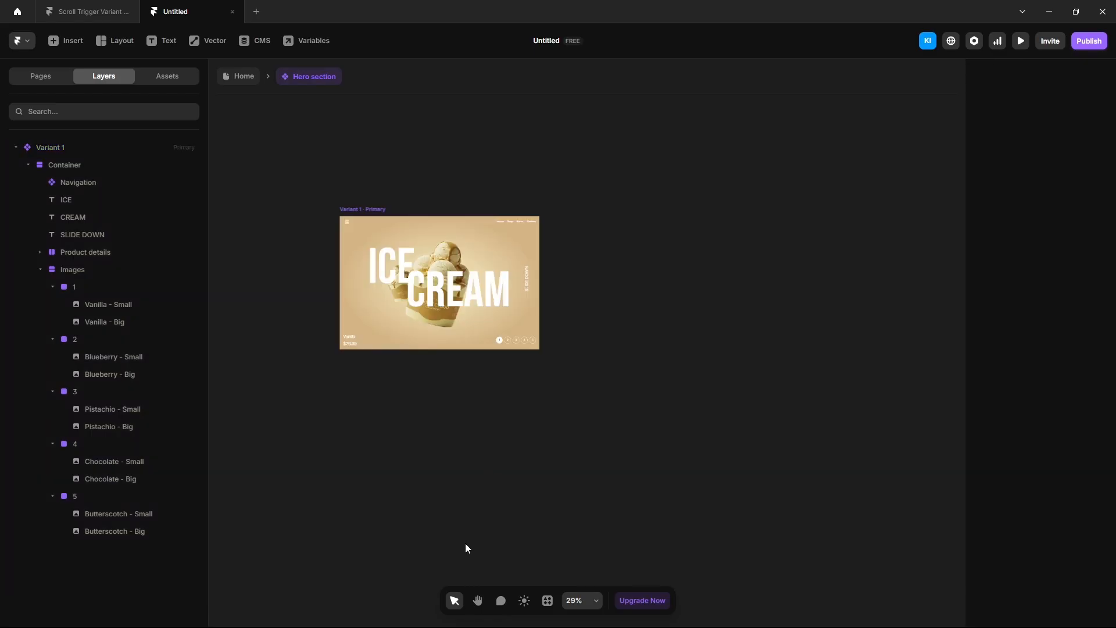
# - Add four more variants, Variant 2 through Variant 5, to the Hero section component
pyautogui.click(361, 209)
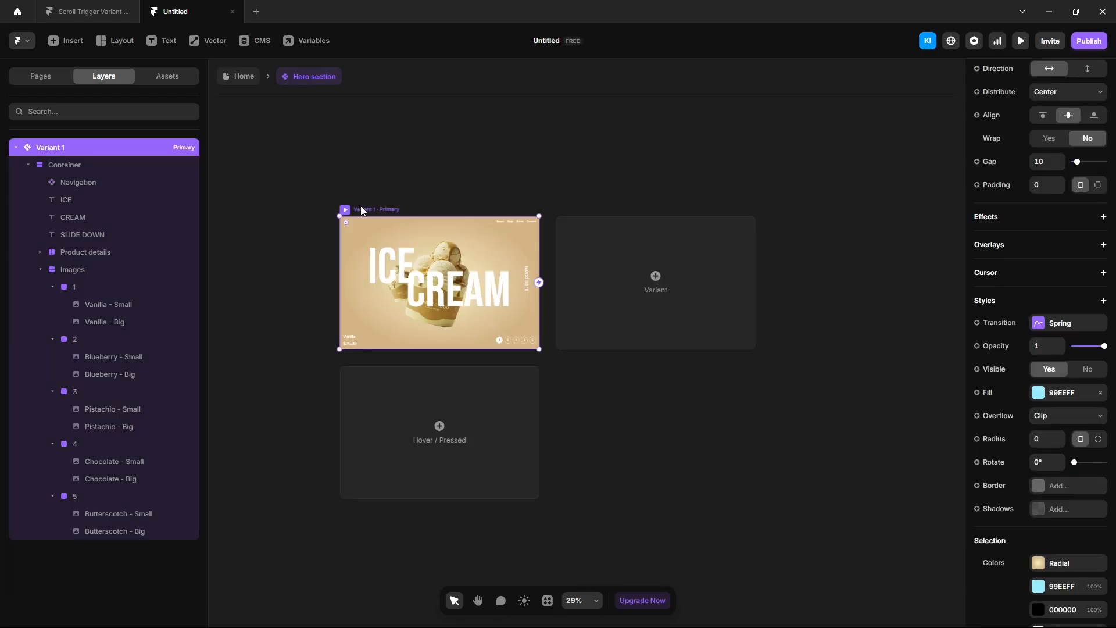
pyautogui.click(668, 295)
pyautogui.click(773, 341)
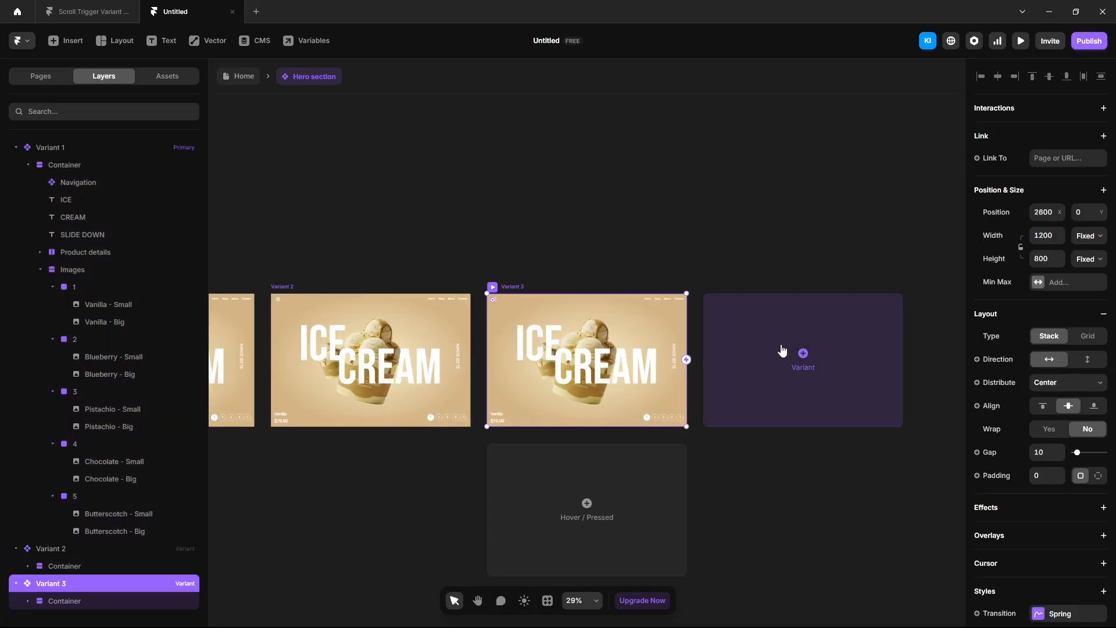
pyautogui.click(782, 351)
pyautogui.click(782, 350)
# - Recolour the radial fill of Variant 2's Container with E2C7E3 as the inner colour and BC8EBD as the outer colour
pyautogui.hscroll(-5, 535, 234)
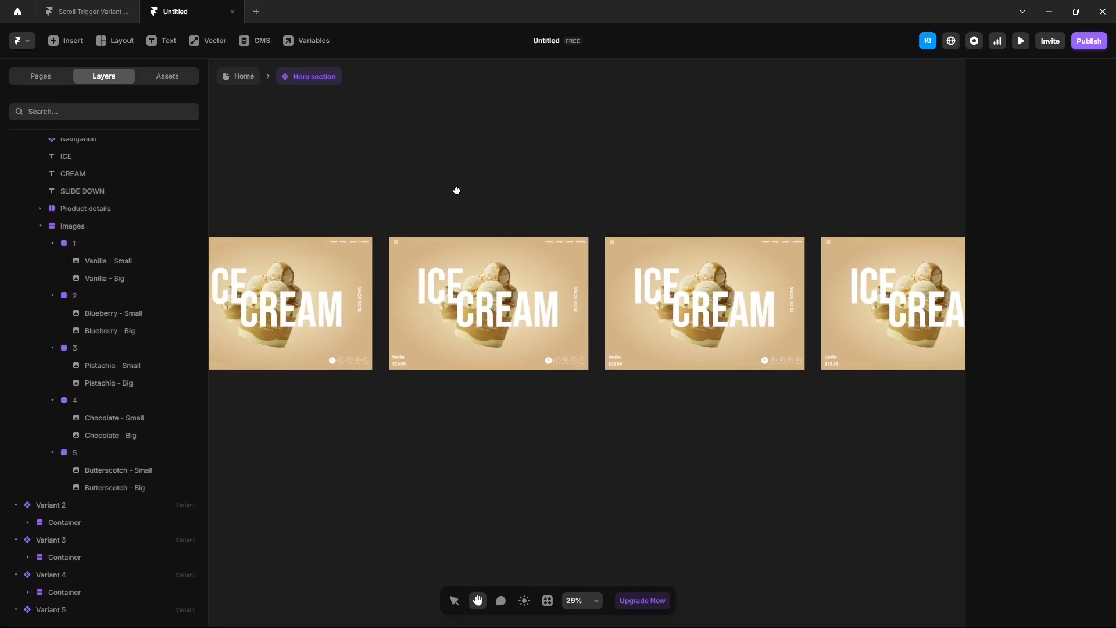
pyautogui.click(403, 231)
pyautogui.click(65, 523)
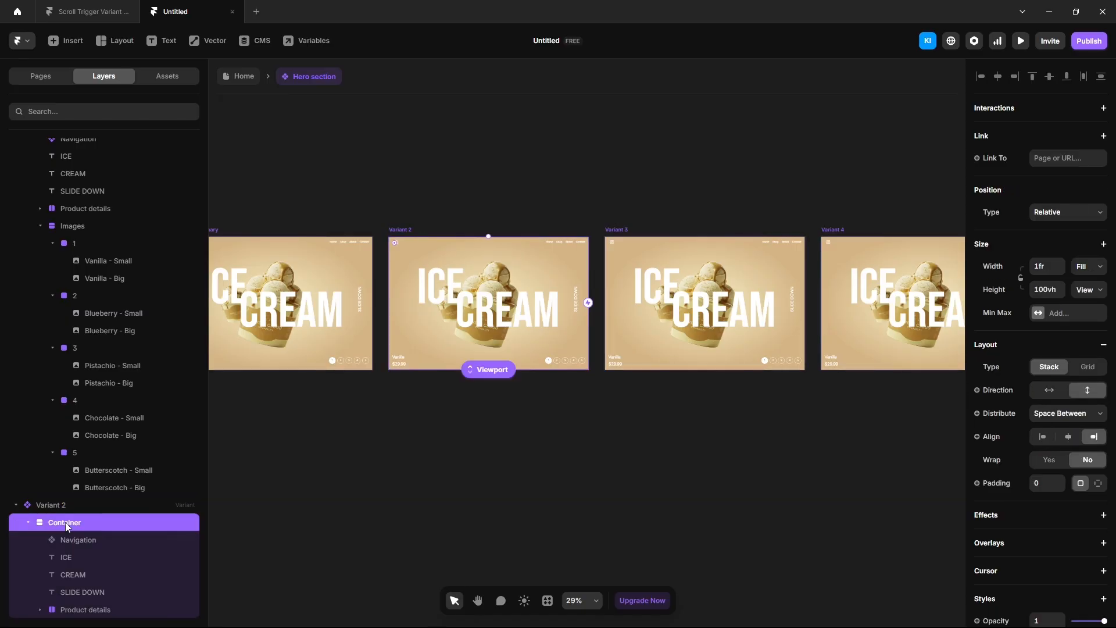
pyautogui.scroll(-4, 1029, 411)
pyautogui.click(1039, 437)
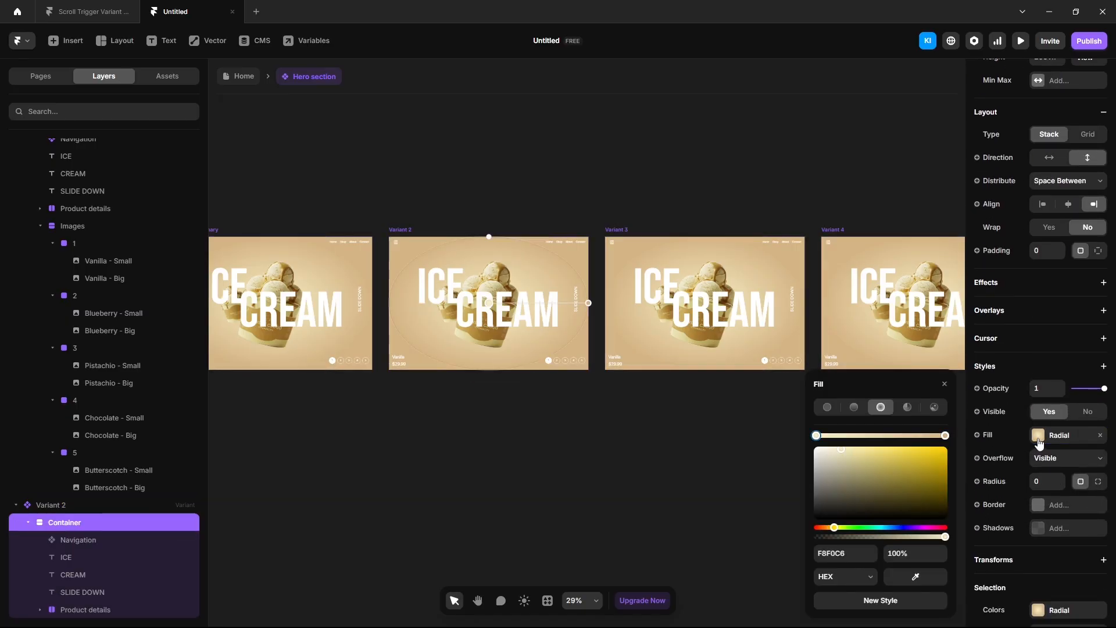
pyautogui.click(850, 554)
pyautogui.write('E2C7E3')
pyautogui.press('Return')
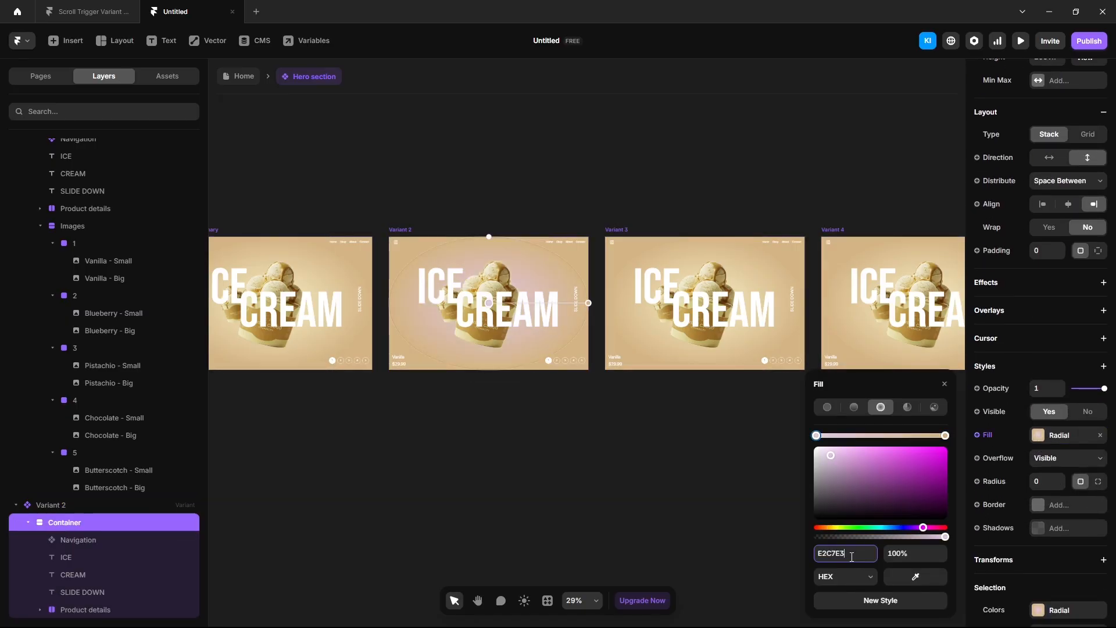
pyautogui.click(947, 437)
pyautogui.click(867, 554)
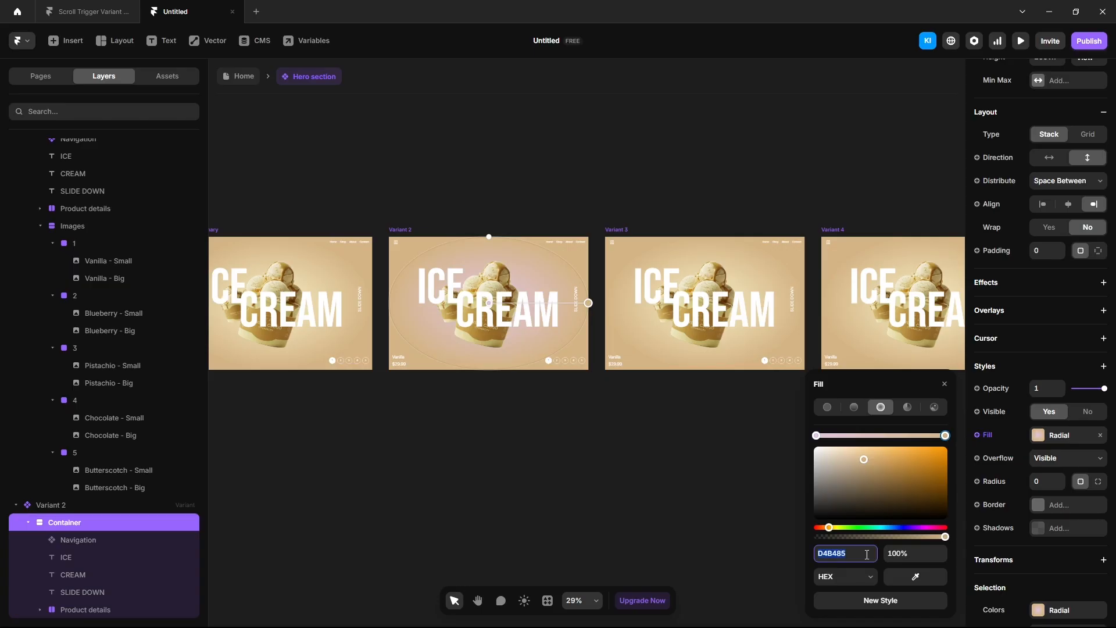
pyautogui.write('BC8EBD')
pyautogui.press('Return')
# - Set the top offset of the Images layer in Variant 2 to -800 to bring the blueberry cups into the hero
pyautogui.scroll(-2, 77, 513)
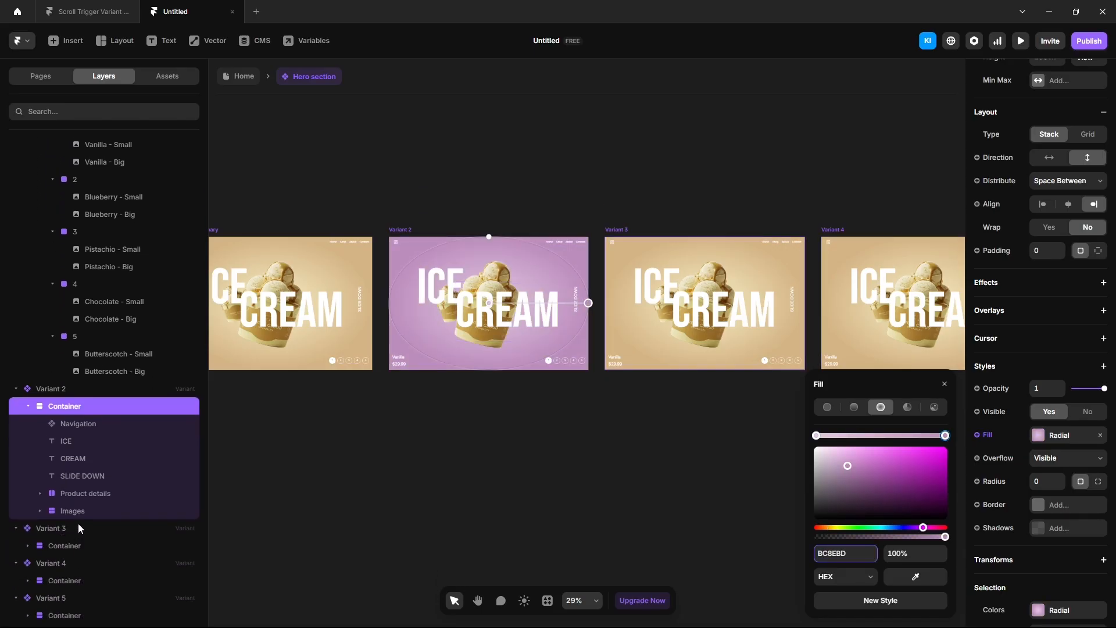
pyautogui.click(78, 513)
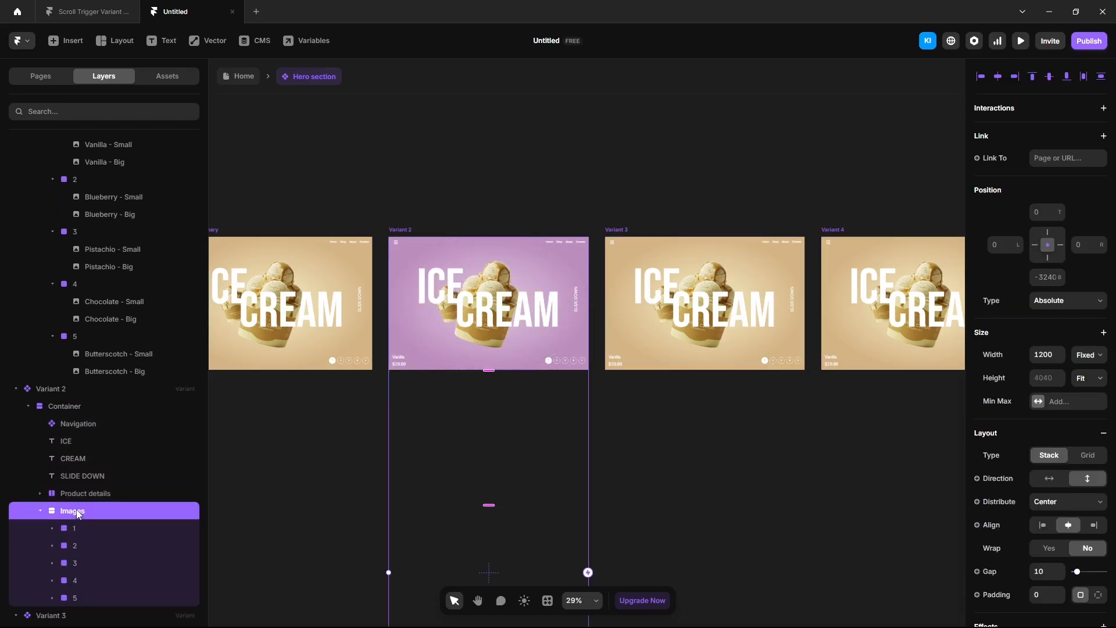
pyautogui.click(815, 208)
# - Recolour the radial fill of Variant 3's Container with CBE7D1 as the inner colour and 95C19F as the outer colour
pyautogui.hscroll(3, 541, 162)
pyautogui.click(439, 190)
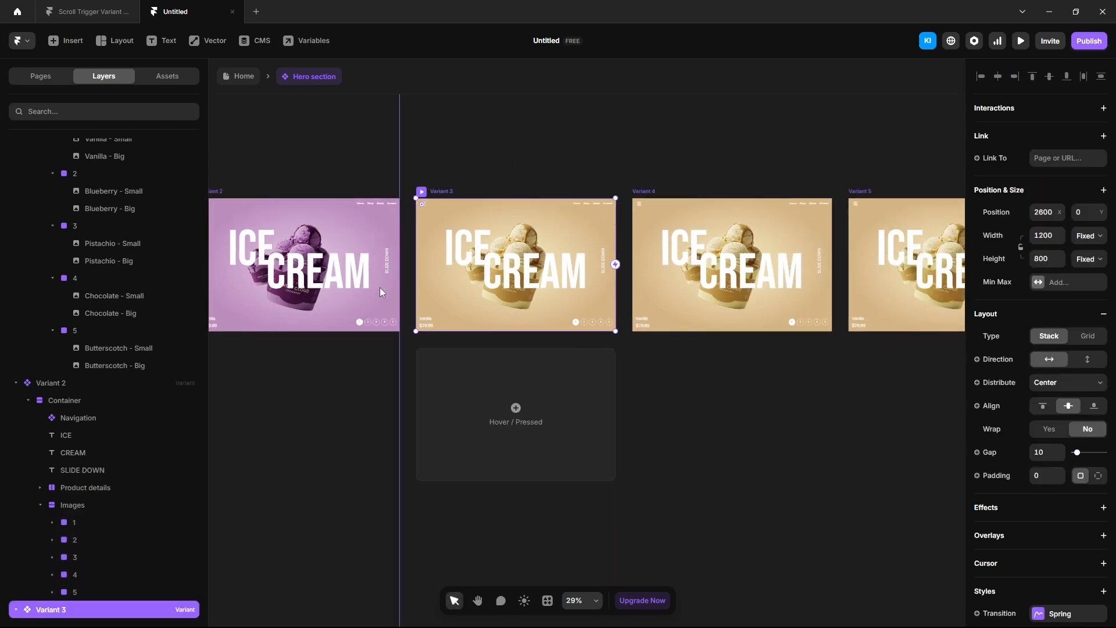
pyautogui.scroll(-2, 118, 523)
pyautogui.click(65, 543)
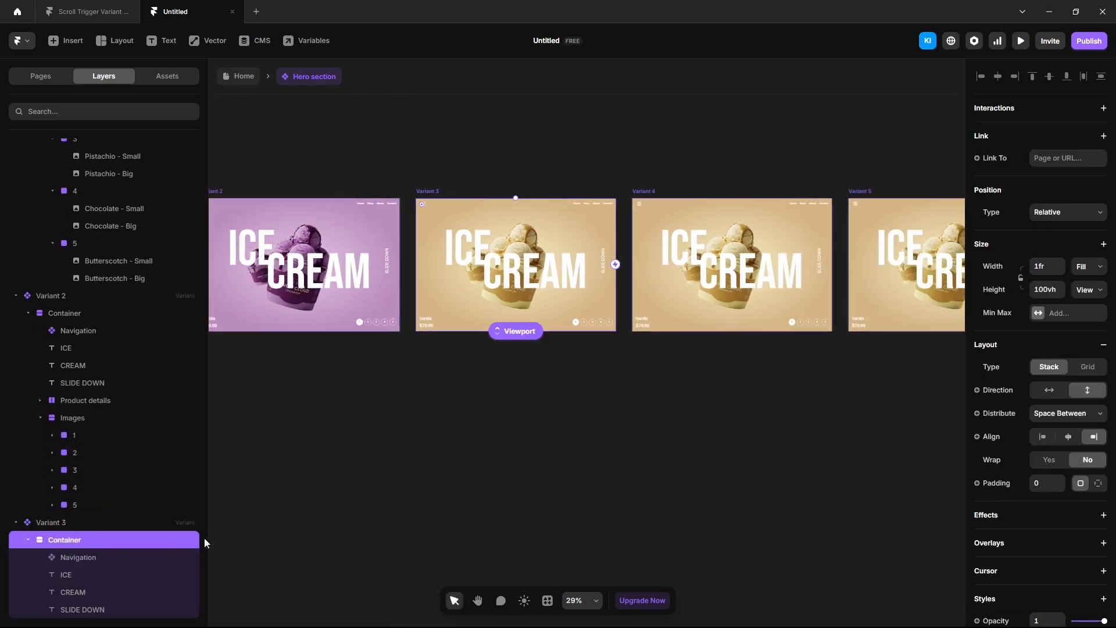
pyautogui.scroll(-5, 1025, 467)
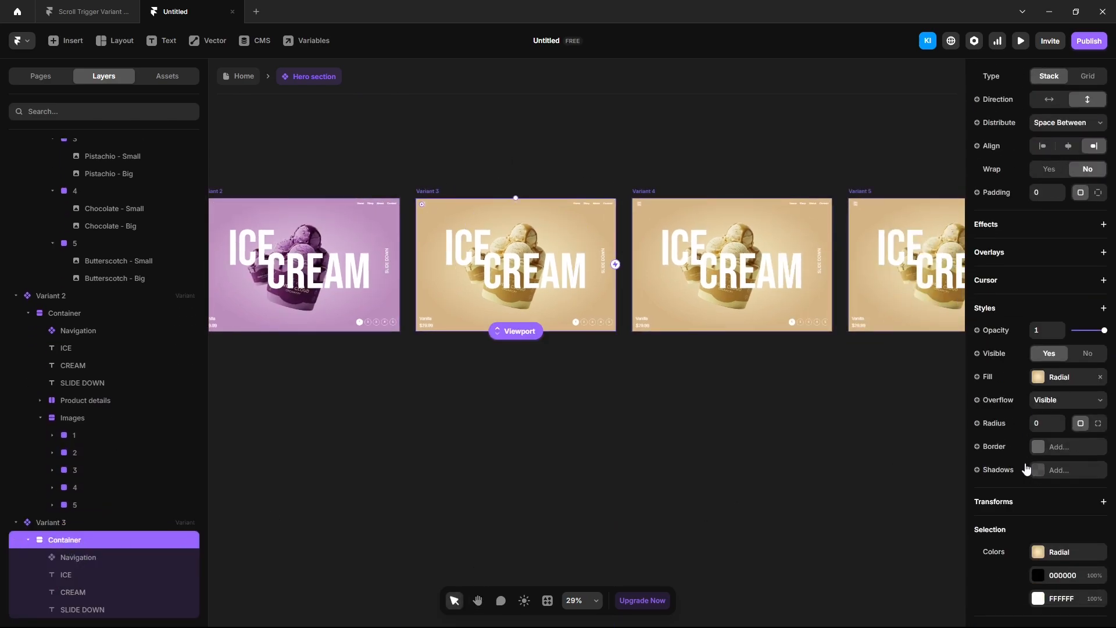
pyautogui.click(1038, 377)
pyautogui.click(833, 550)
pyautogui.press('Return')
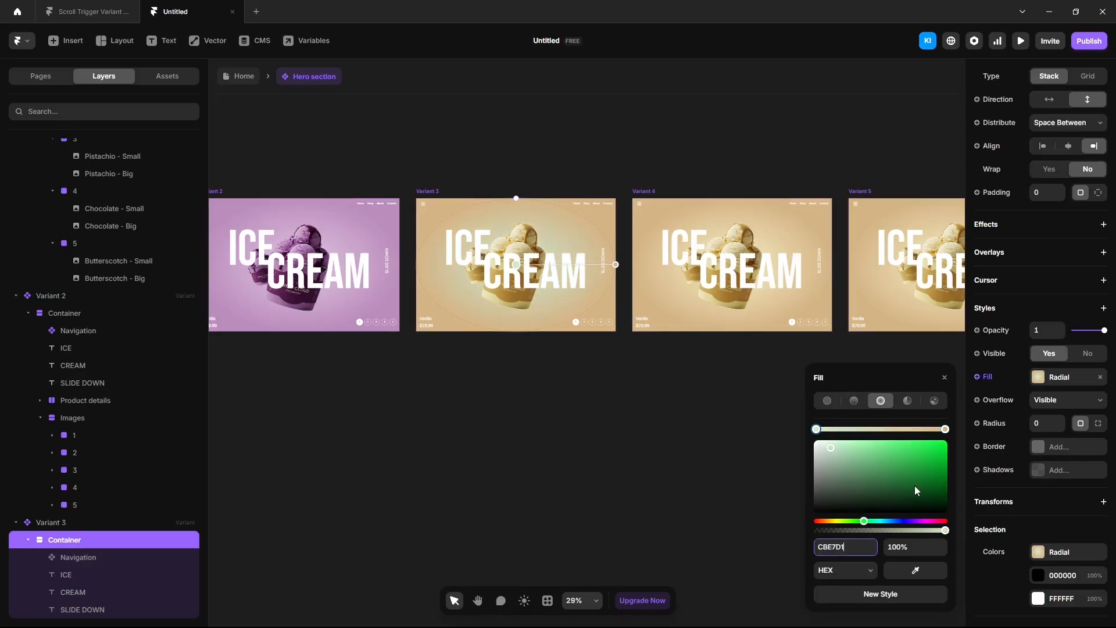
pyautogui.click(946, 430)
pyautogui.click(843, 549)
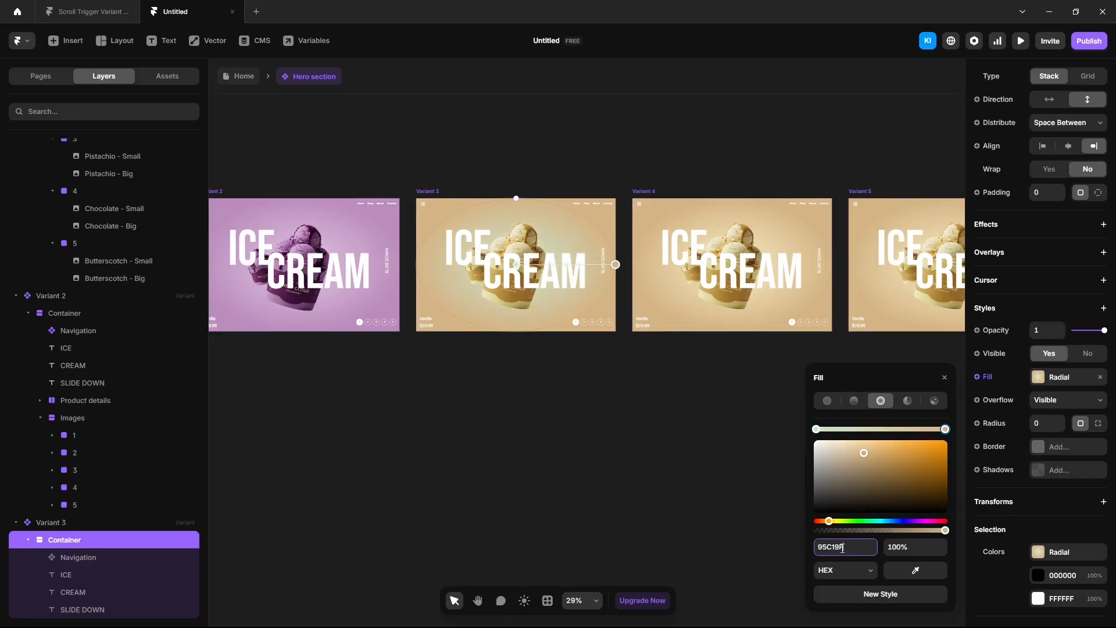
pyautogui.press('Return')
# - Give Variant 3's Images layer a negative top offset that brings the pistachio cups into the hero
pyautogui.scroll(-3, 99, 523)
pyautogui.click(73, 540)
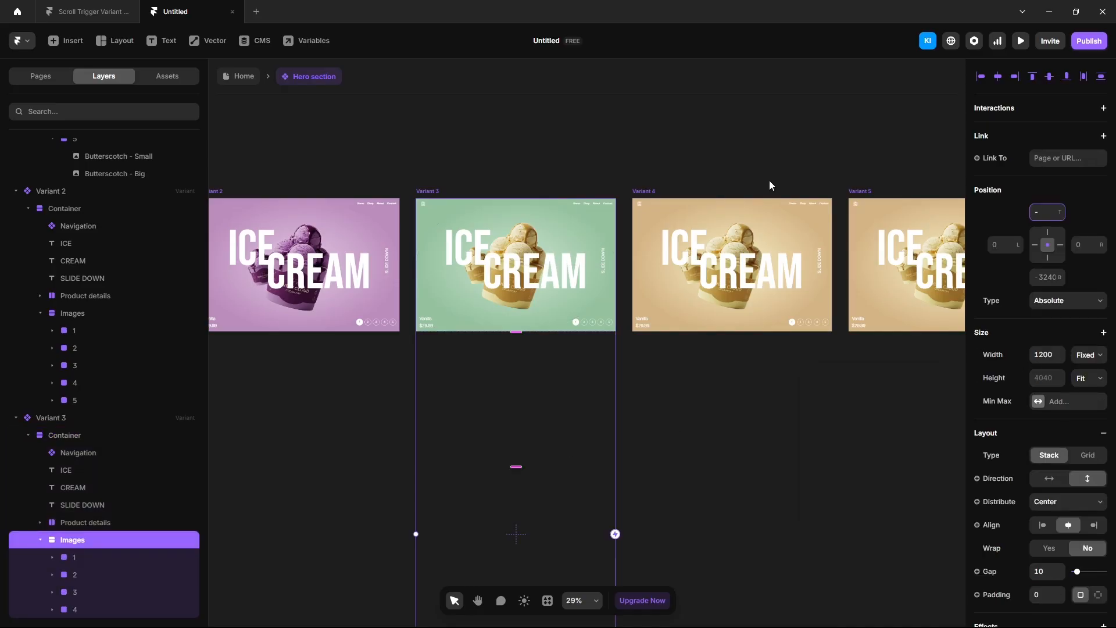
pyautogui.press('Return')
# - Recolour the radial fill of Variant 4's Container with 5A3023 as the inner colour and 3F1F17 as the outer colour
pyautogui.click(750, 230)
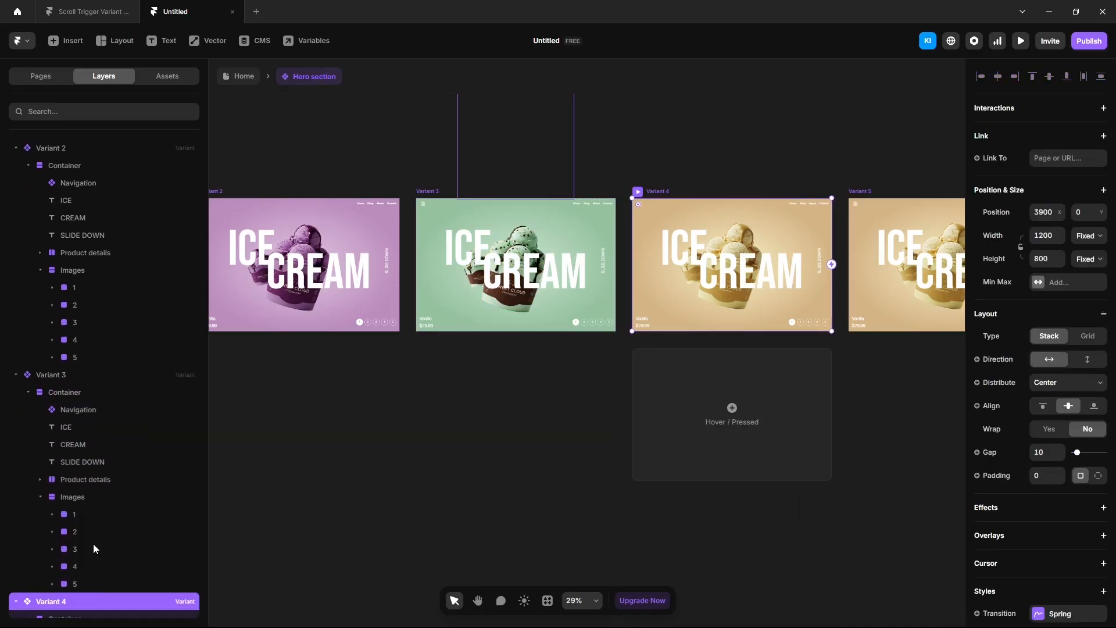
pyautogui.scroll(-1, 93, 549)
pyautogui.click(80, 574)
pyautogui.scroll(-3, 1035, 489)
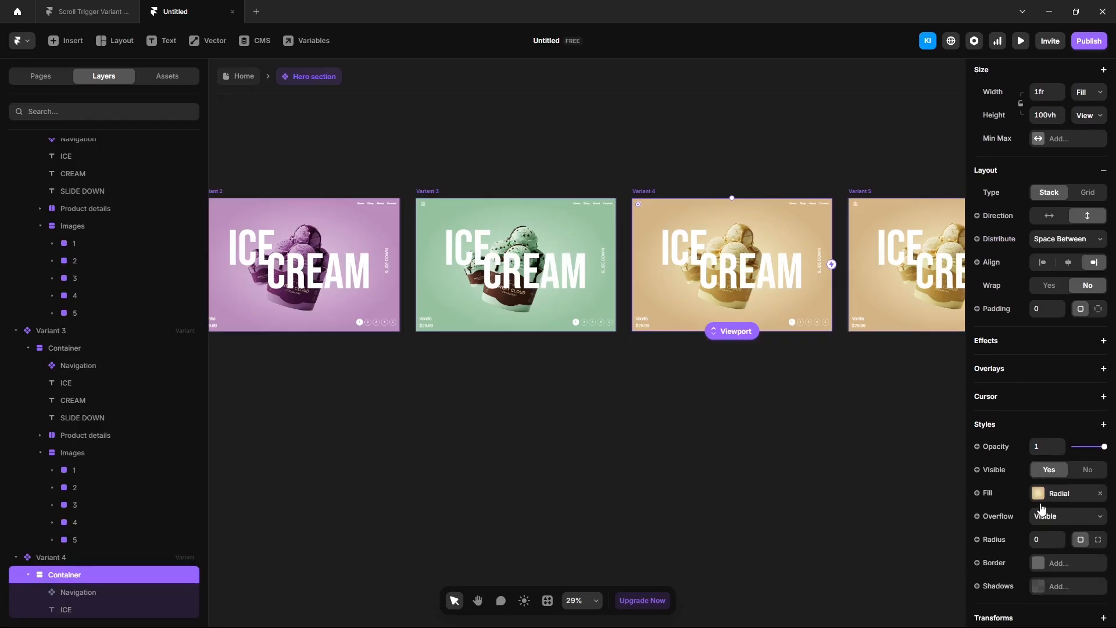
pyautogui.click(1039, 501)
pyautogui.click(855, 552)
pyautogui.write('5A3023')
pyautogui.press('Return')
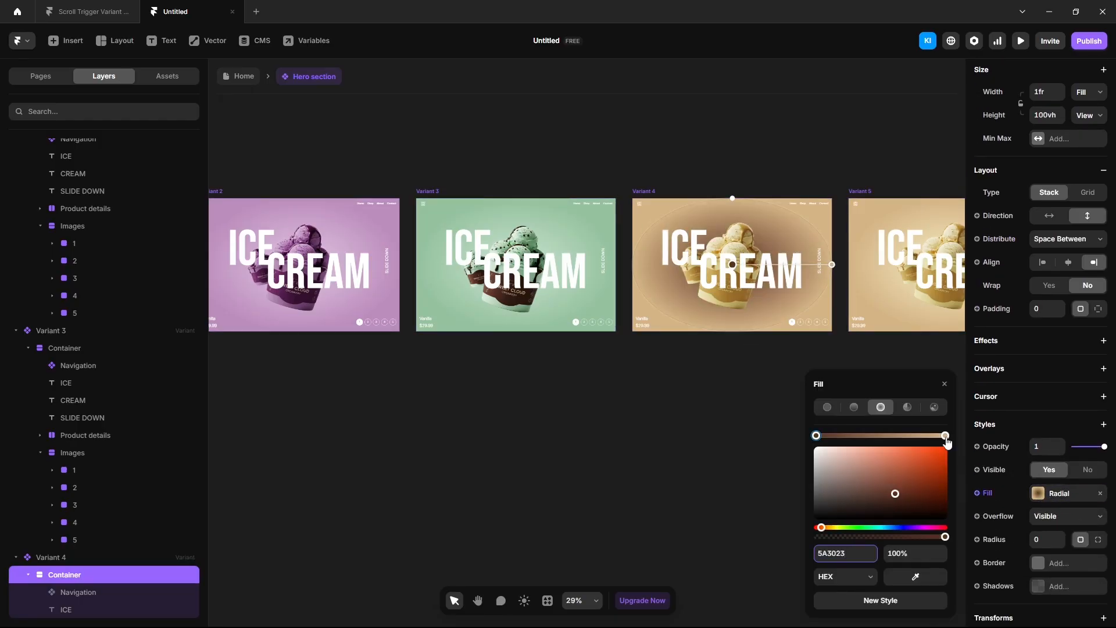
pyautogui.click(945, 436)
pyautogui.click(841, 553)
pyautogui.press('Return')
# - Set the top offset of Variant 4's Images layer to -2400 to bring the chocolate cups into the hero
pyautogui.scroll(-2, 62, 532)
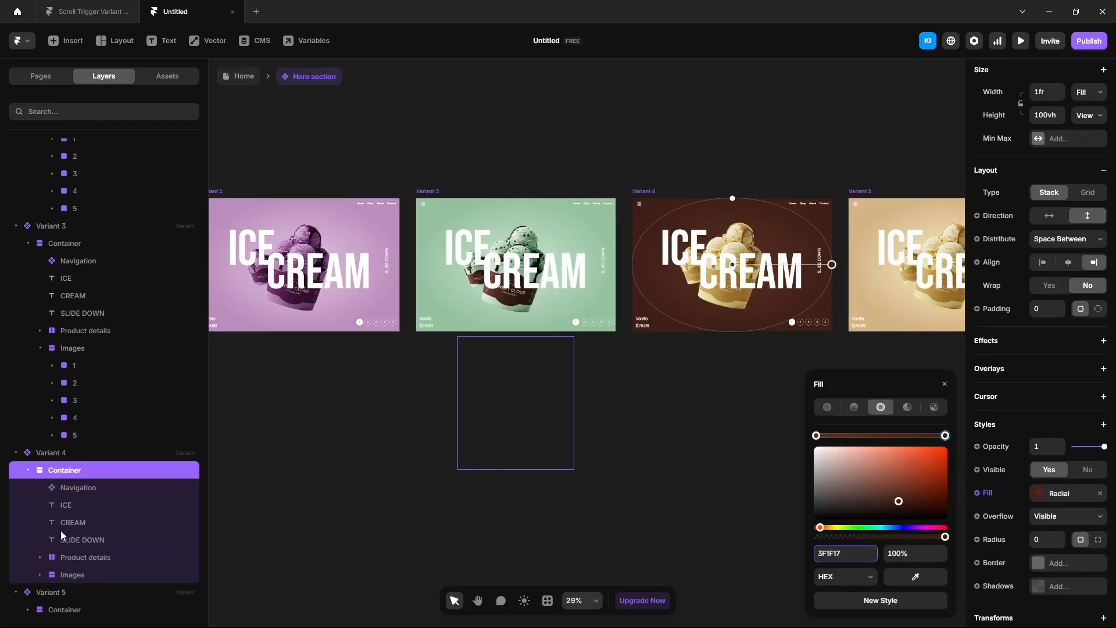
pyautogui.click(73, 575)
pyautogui.click(1044, 213)
pyautogui.write('-2400')
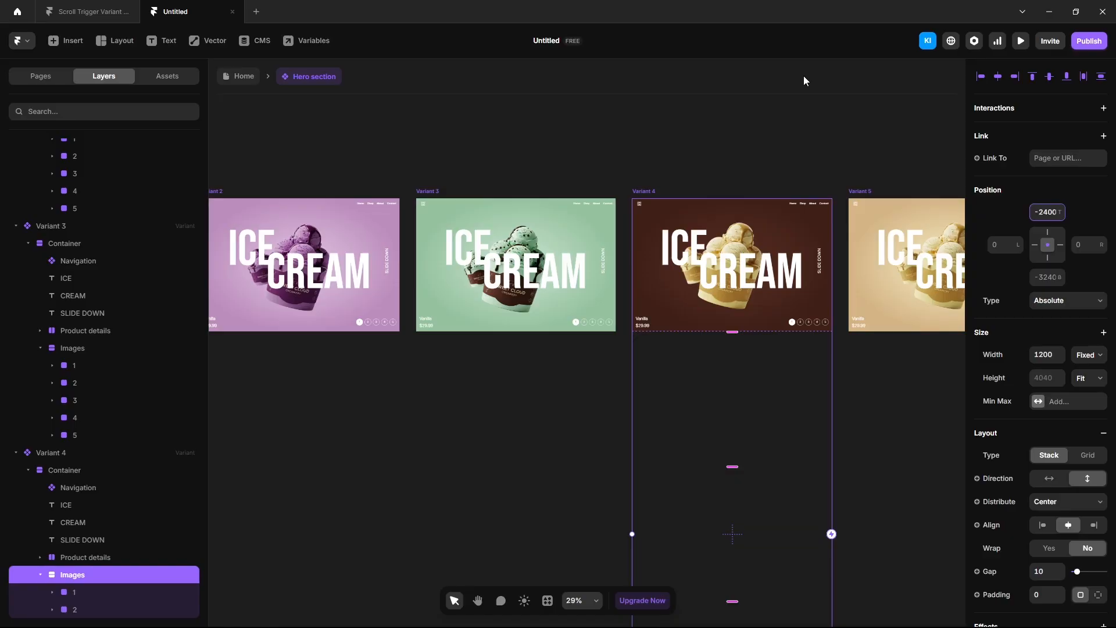
pyautogui.press('Return')
# - Change the inner colour of the radial fill on Variant 5's Container and set its outer colour to B28644
pyautogui.click(871, 169)
pyautogui.press('space')
pyautogui.moveTo(893, 154); pyautogui.dragTo(597, 136)
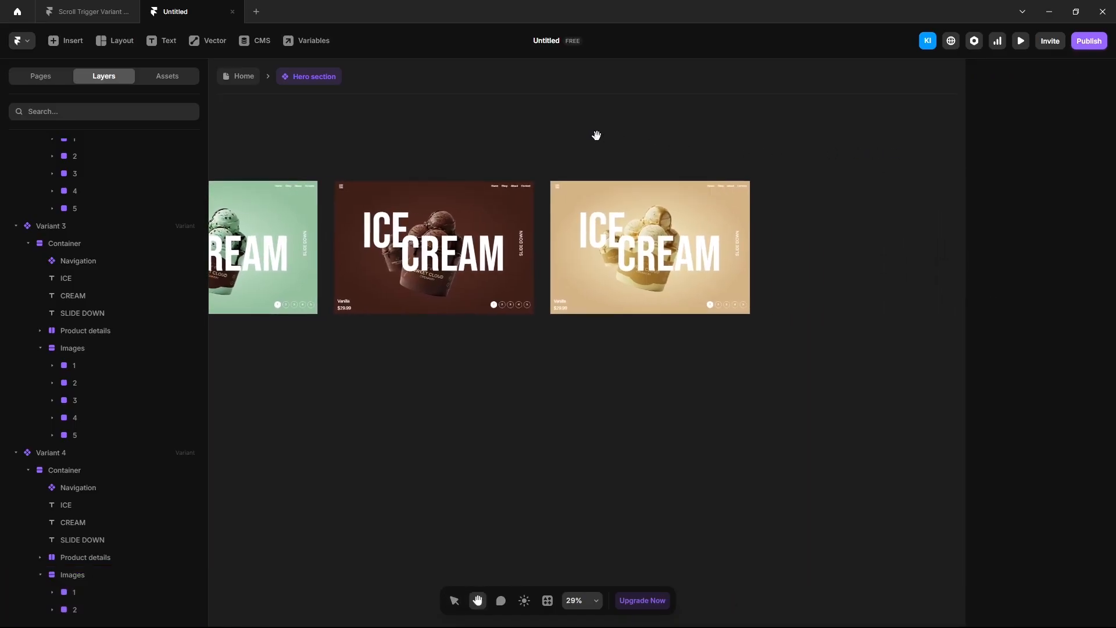
pyautogui.click(562, 174)
pyautogui.scroll(-1, 102, 470)
pyautogui.click(64, 609)
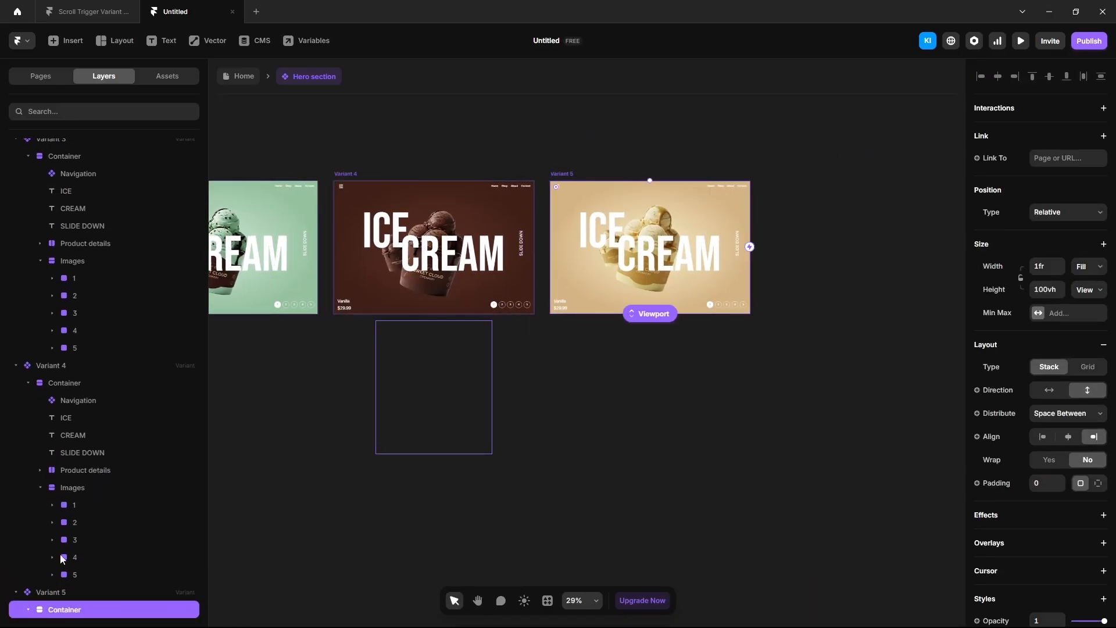
pyautogui.scroll(-5, 1029, 452)
pyautogui.click(1039, 377)
pyautogui.click(858, 548)
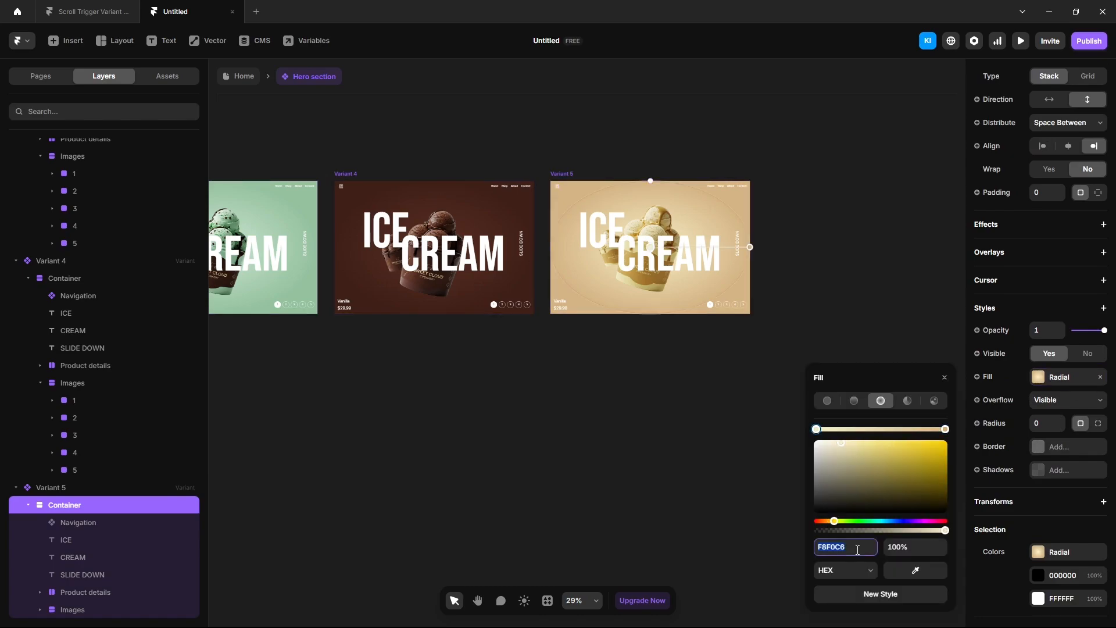
pyautogui.press('Return')
pyautogui.click(945, 429)
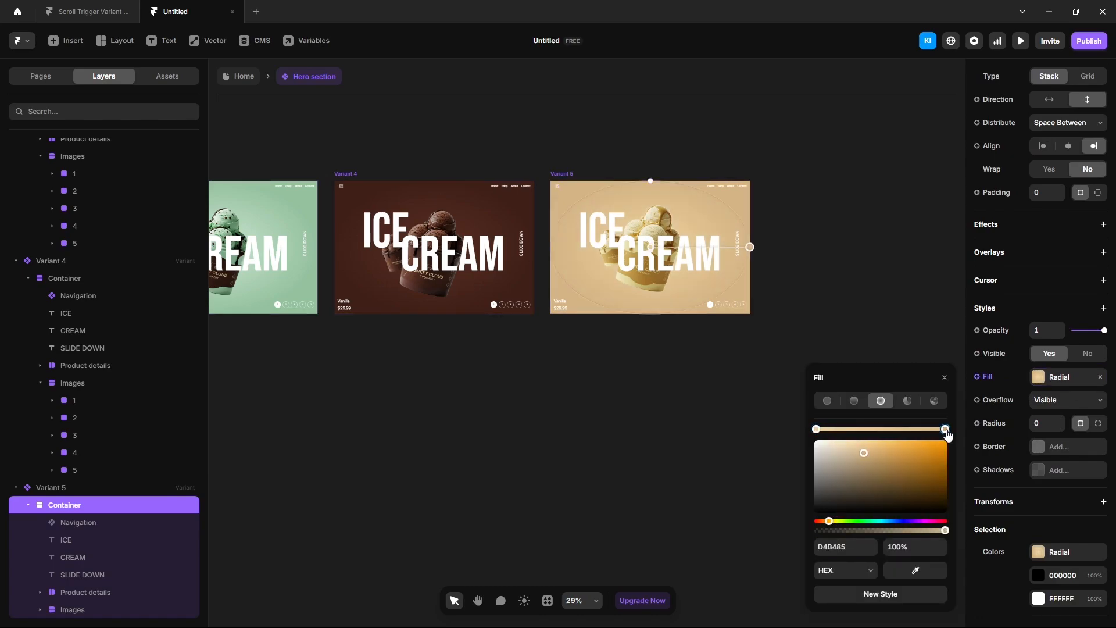
pyautogui.click(859, 543)
pyautogui.write('B28644')
pyautogui.press('Return')
# - Set the top offset of Variant 5's Images layer to -3200 to bring the butterscotch cups into the hero
pyautogui.click(131, 605)
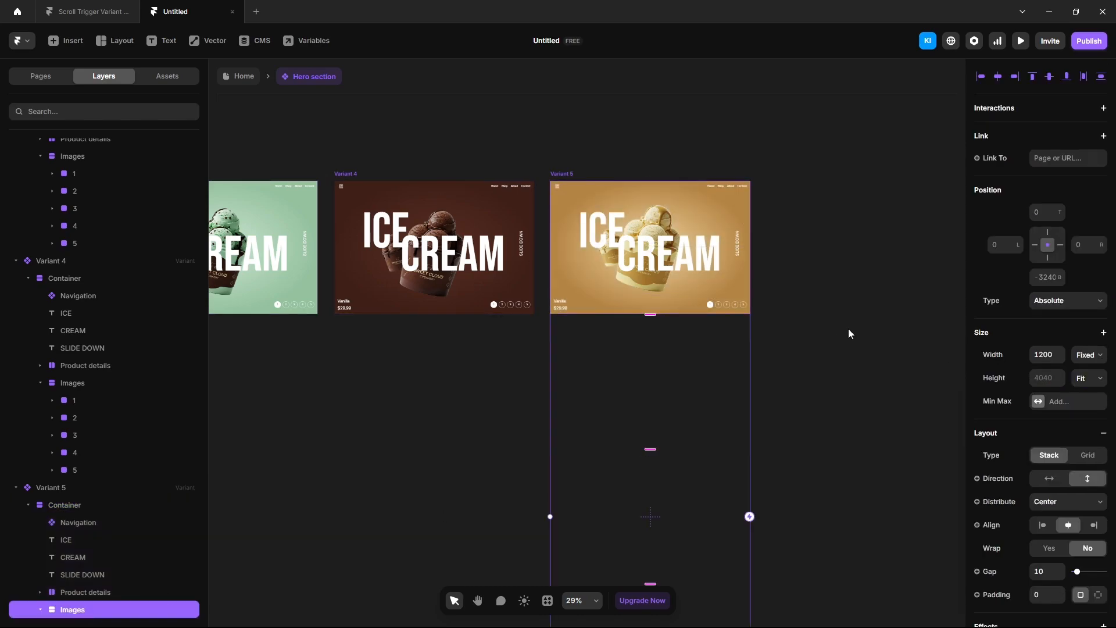
pyautogui.click(1054, 211)
pyautogui.write('-3200')
pyautogui.press('Return')
# - Remove the top position pin from the Images layers in Variant 5, Variant 4 and Variant 3
pyautogui.click(1049, 235)
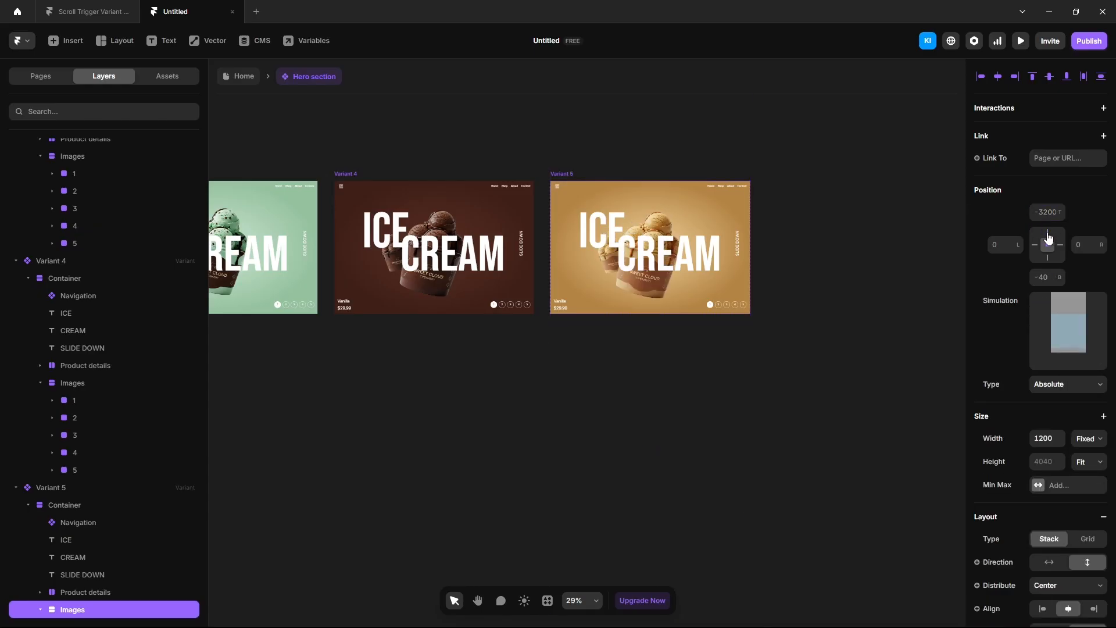
pyautogui.click(352, 174)
pyautogui.click(72, 383)
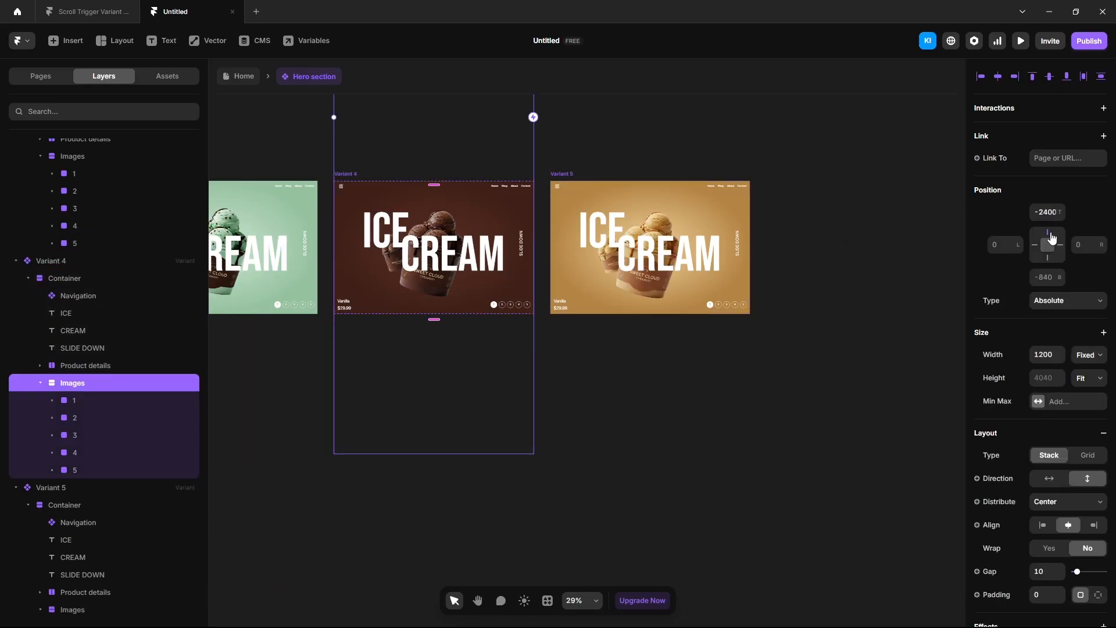
pyautogui.click(1050, 234)
pyautogui.click(711, 406)
pyautogui.moveTo(457, 403); pyautogui.dragTo(772, 408)
pyautogui.click(449, 179)
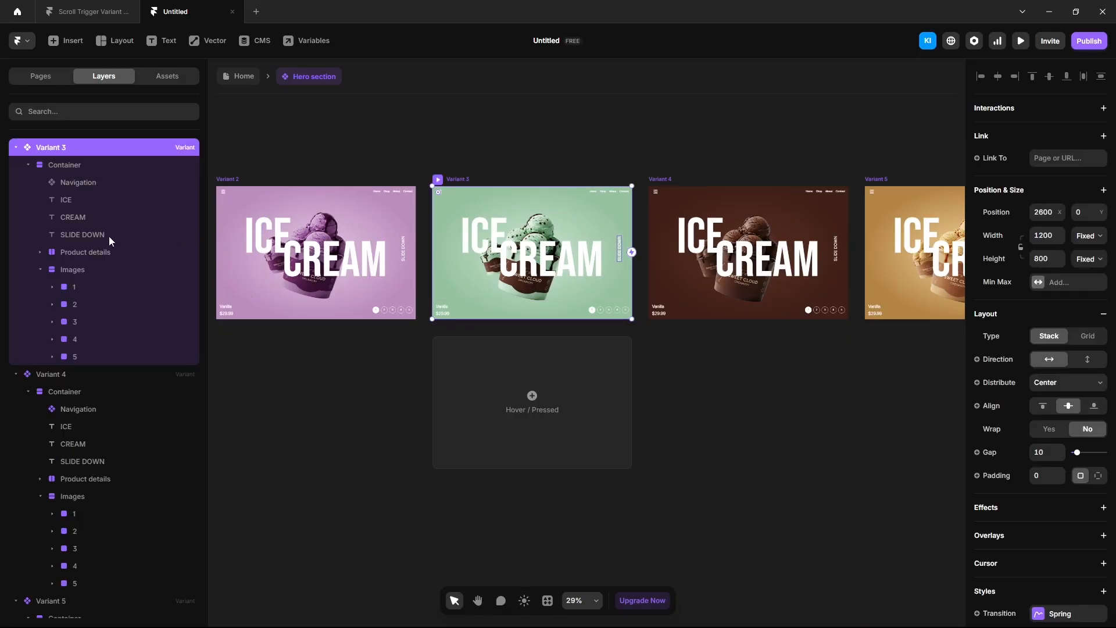
pyautogui.click(84, 269)
pyautogui.click(1049, 235)
# - Remove the top pin from Variant 2's Images layer and check the Images layer in Variant 1
pyautogui.click(333, 156)
pyautogui.moveTo(216, 154); pyautogui.dragTo(593, 169)
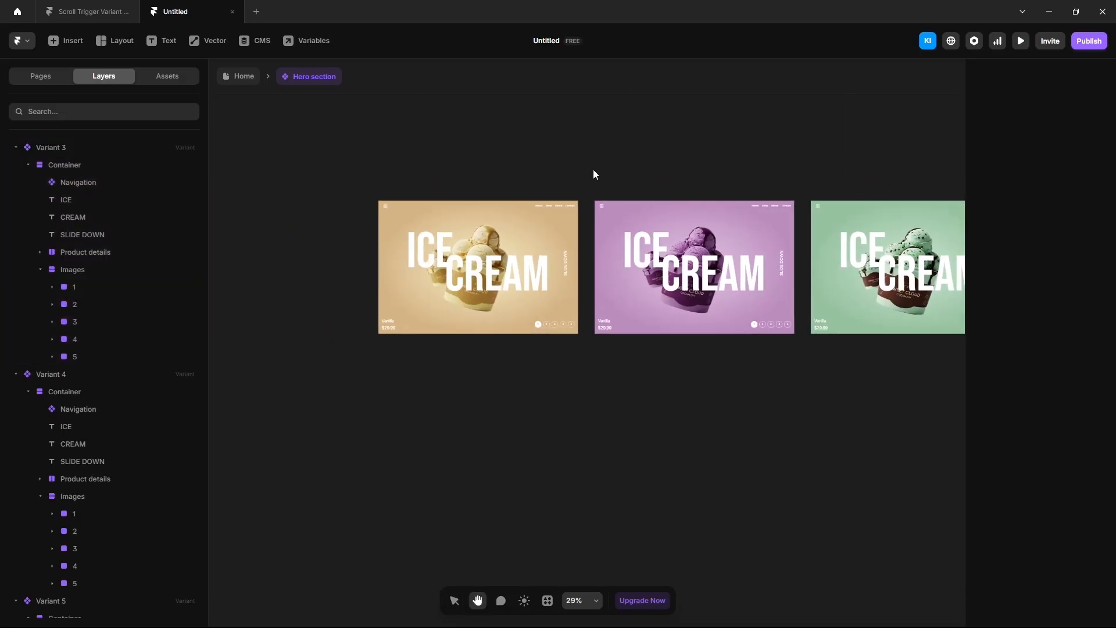
pyautogui.click(607, 193)
pyautogui.click(68, 275)
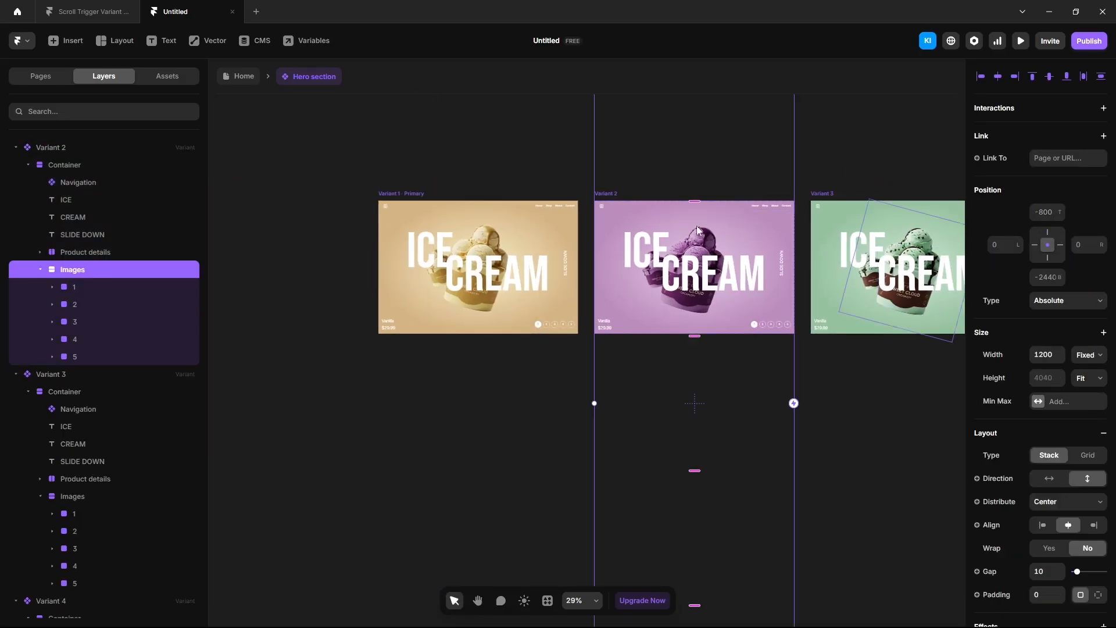
pyautogui.scroll(6, 89, 338)
pyautogui.click(87, 270)
pyautogui.click(667, 179)
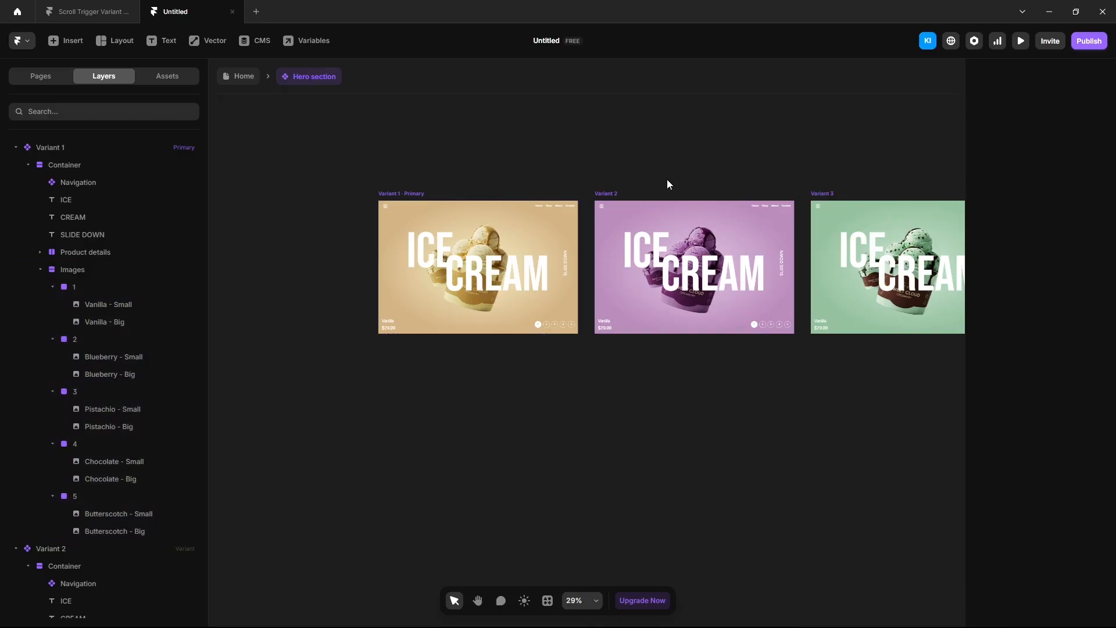
# - Change the product name text in Variant 2's Name and price layer to "Blueberry"
pyautogui.scroll(5, 814, 338)
pyautogui.moveTo(306, 374); pyautogui.dragTo(393, 417)
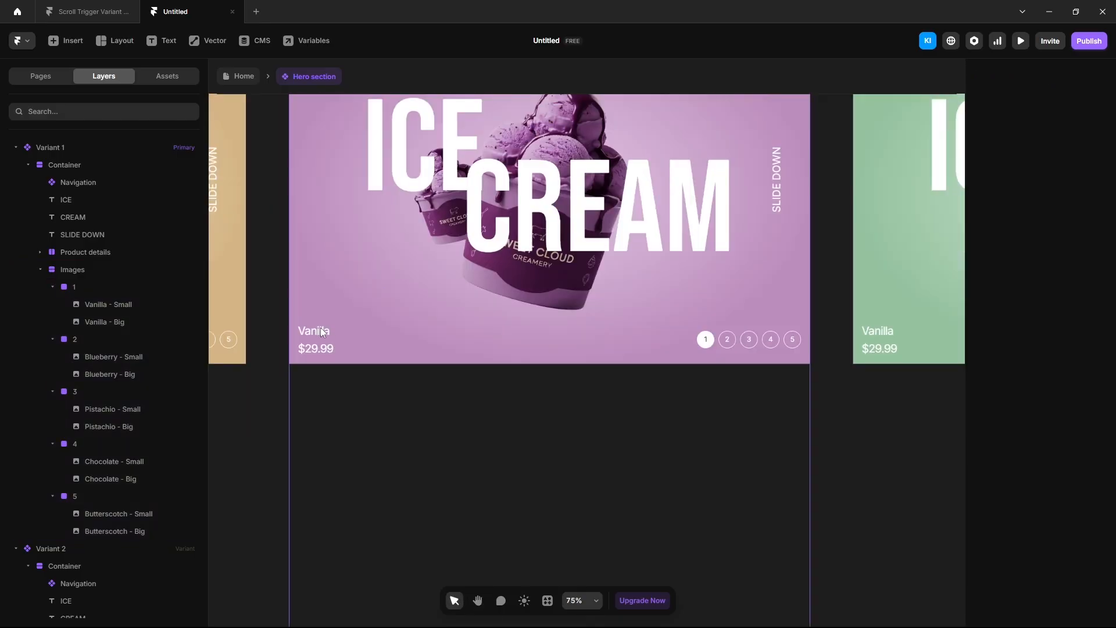
pyautogui.click(322, 333)
pyautogui.scroll(-5, 96, 501)
pyautogui.scroll(2, 75, 456)
pyautogui.click(41, 418)
pyautogui.click(53, 435)
pyautogui.click(96, 452)
pyautogui.click(1062, 604)
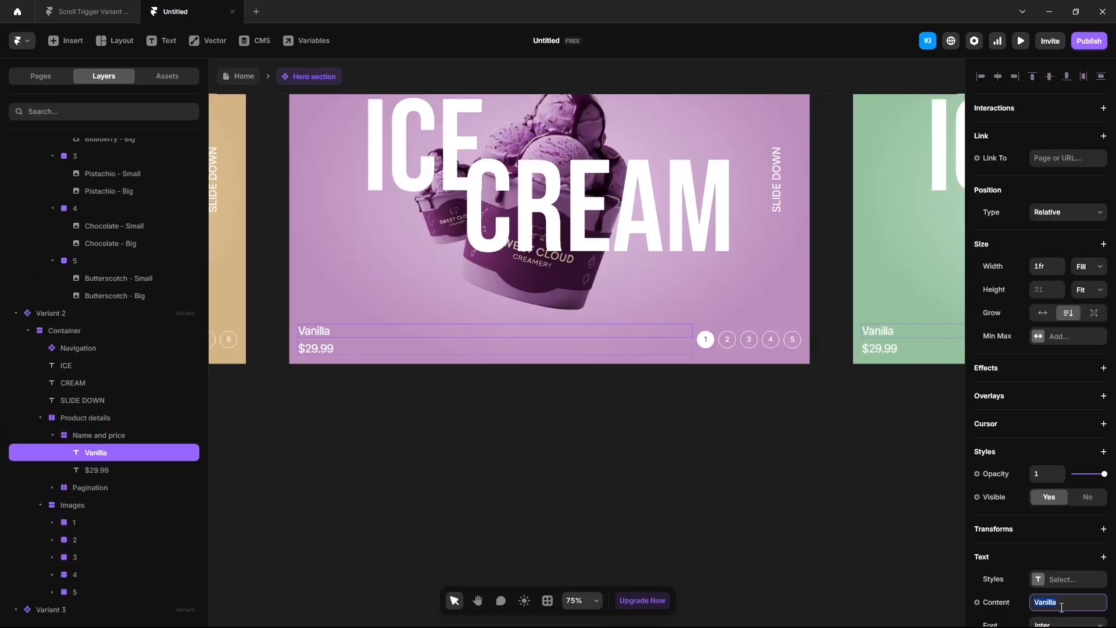
pyautogui.write('Blueberry')
pyautogui.press('Return')
pyautogui.click(856, 419)
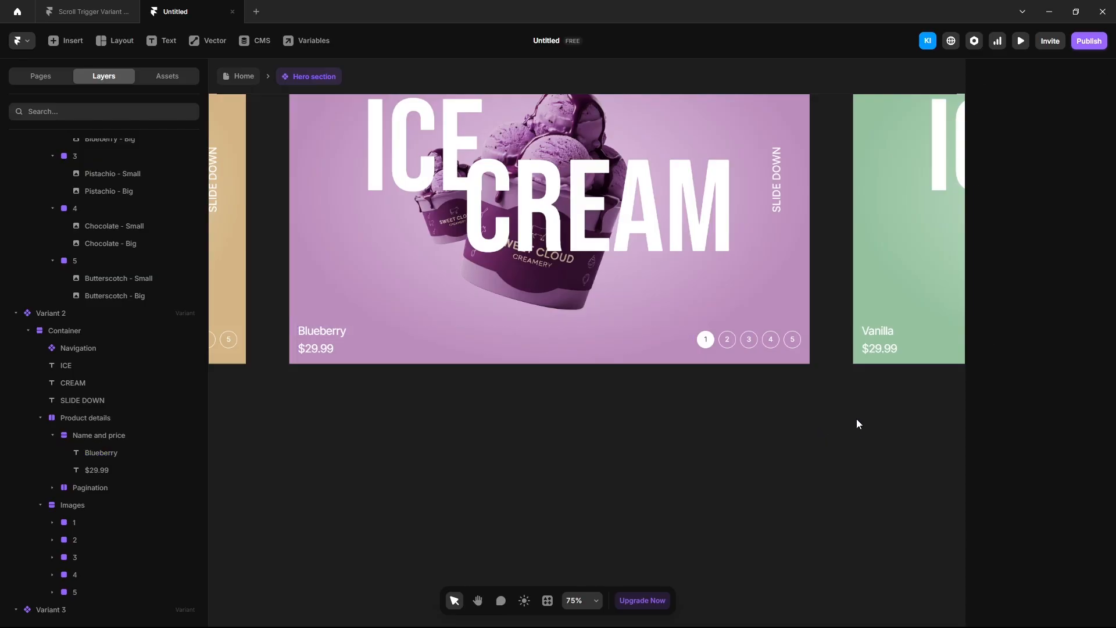
# - Add a Z Index of 3 to the Pagination layer in Variant 1's Product details
pyautogui.click(738, 342)
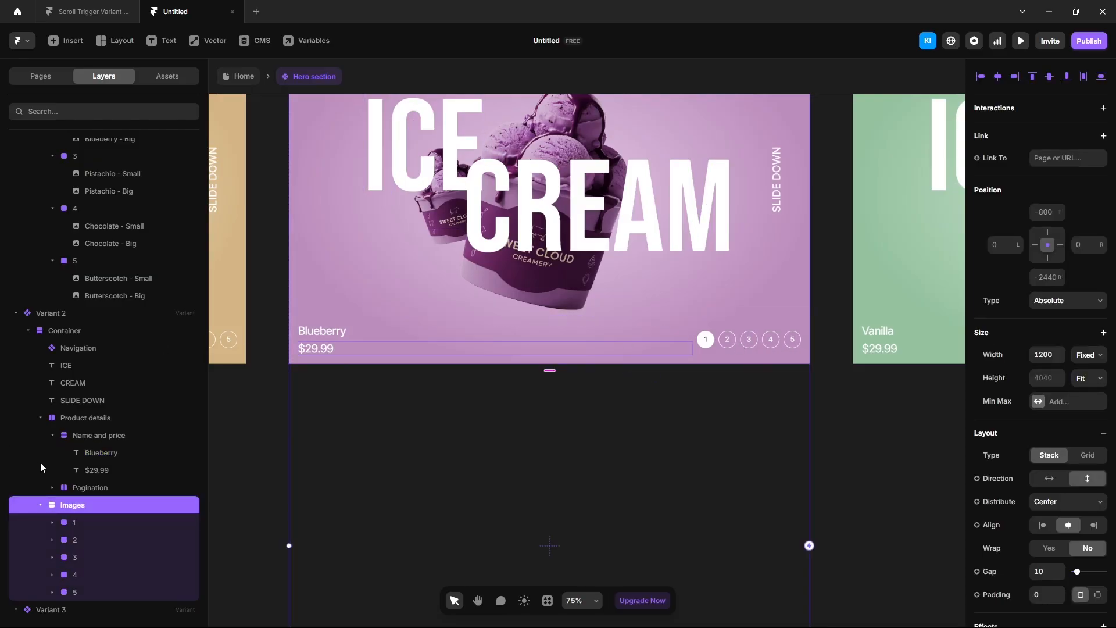
pyautogui.scroll(-3, 854, 417)
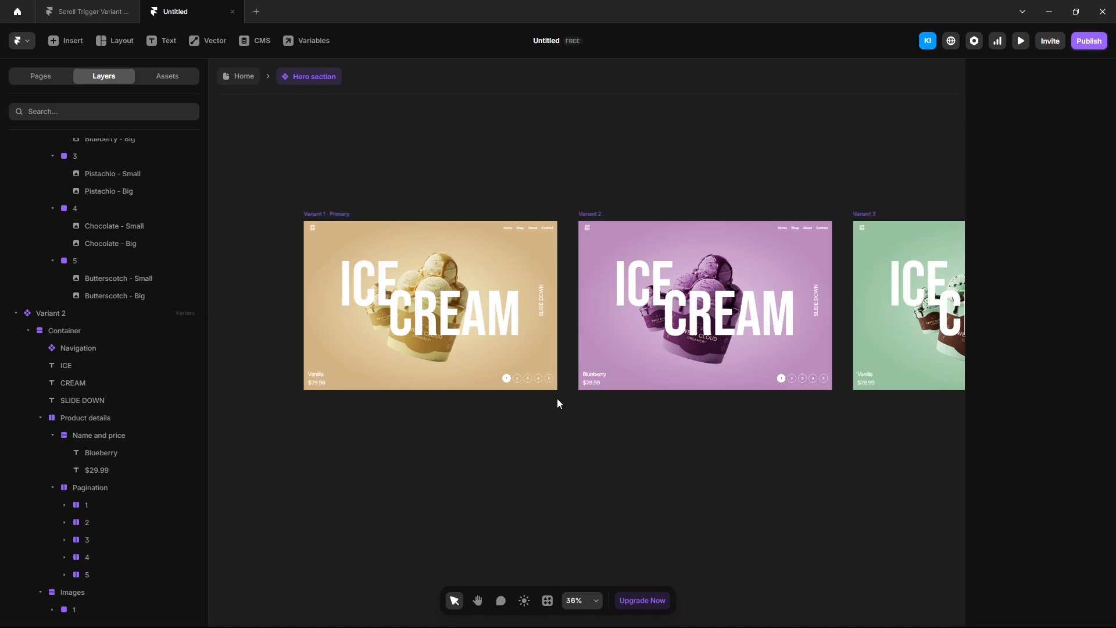
pyautogui.scroll(3, 496, 376)
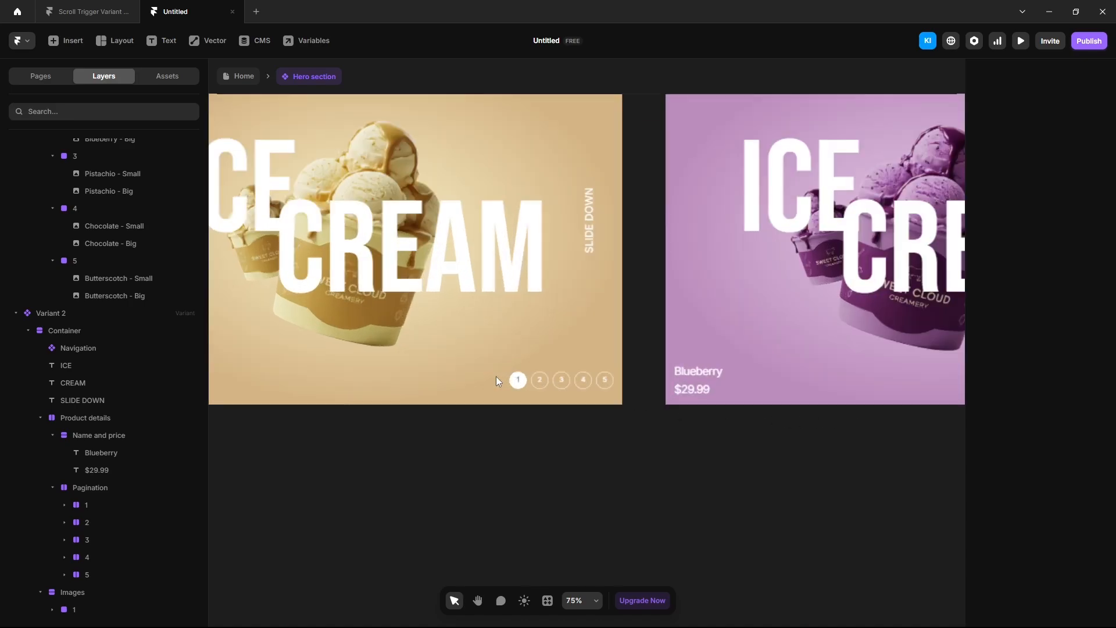
pyautogui.click(557, 380)
pyautogui.scroll(2, 97, 347)
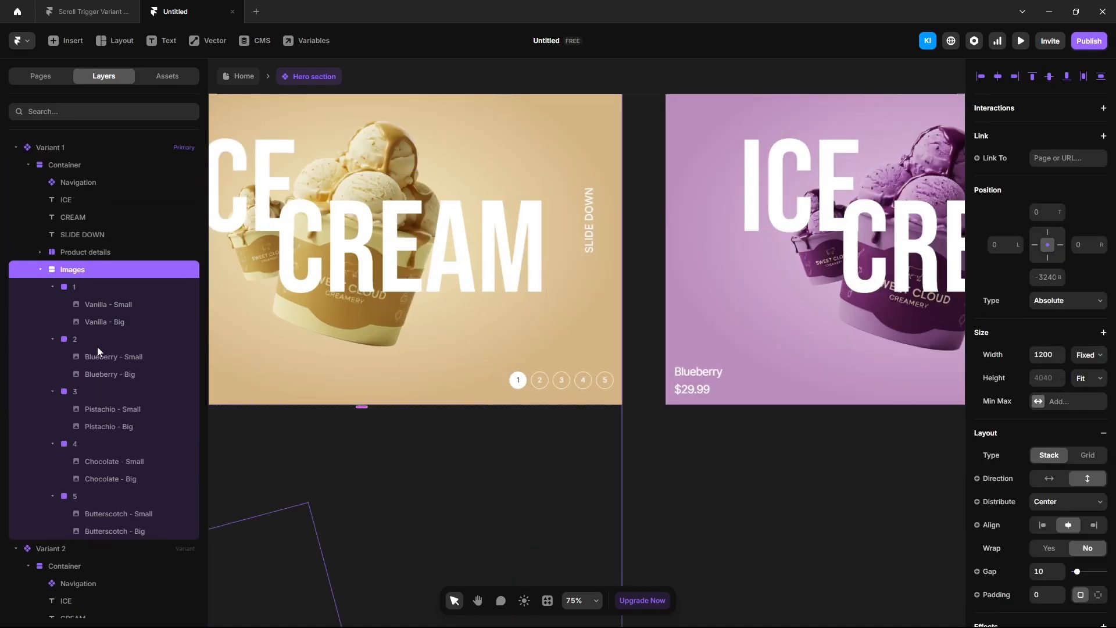
pyautogui.click(40, 252)
pyautogui.click(104, 324)
pyautogui.scroll(-3, 1032, 496)
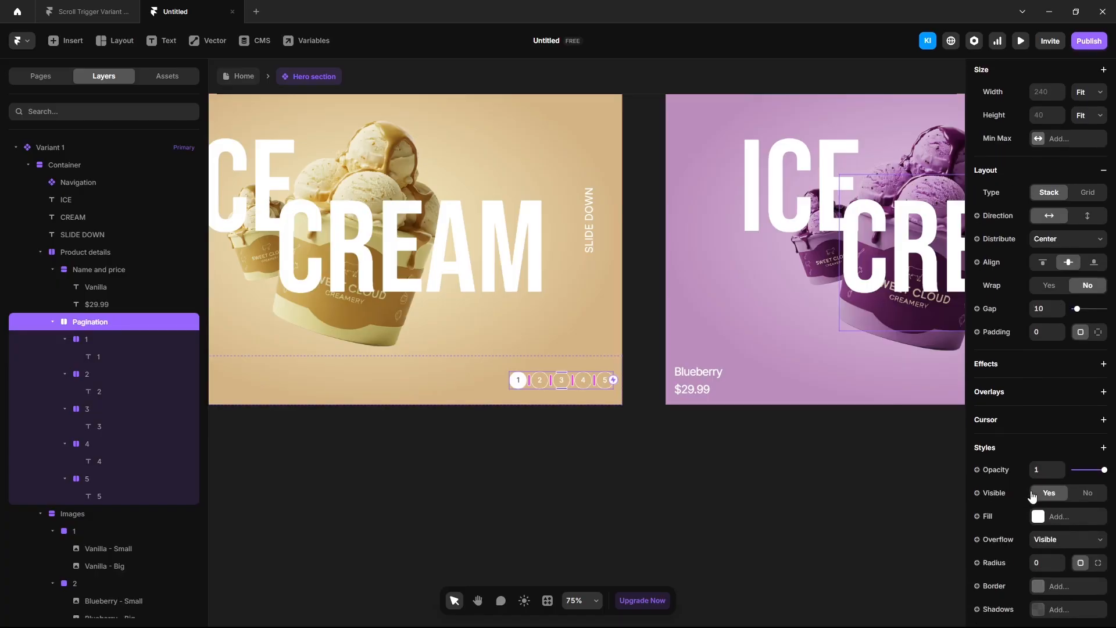
pyautogui.click(992, 453)
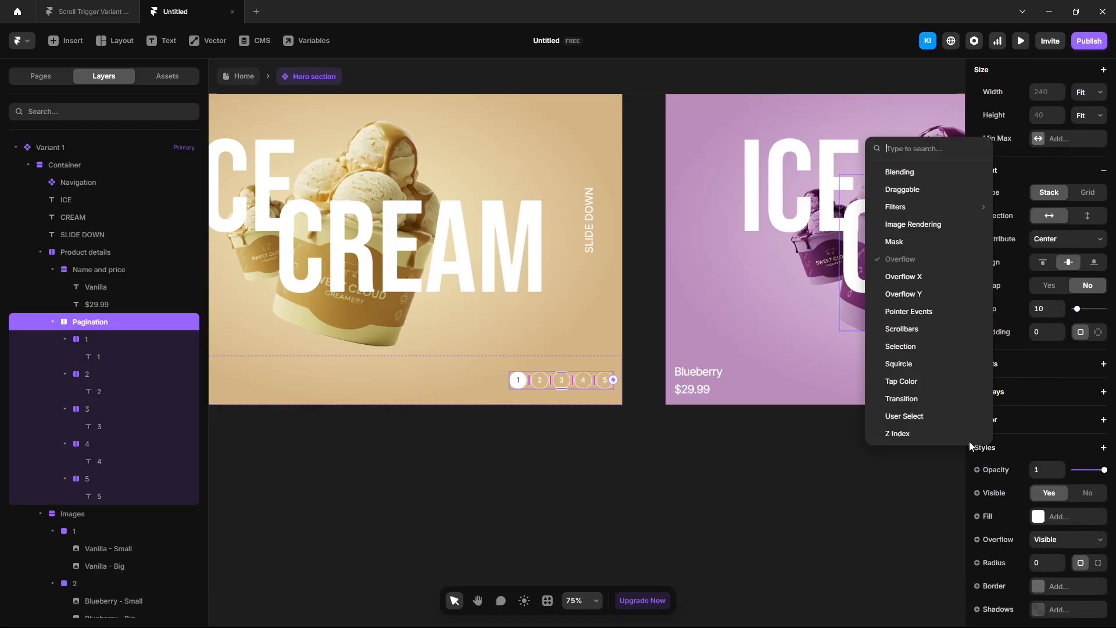
pyautogui.click(908, 431)
# - Remove the fill from pagination circle 1 in Variant 2 and give it a solid white border
pyautogui.scroll(-4, 1040, 449)
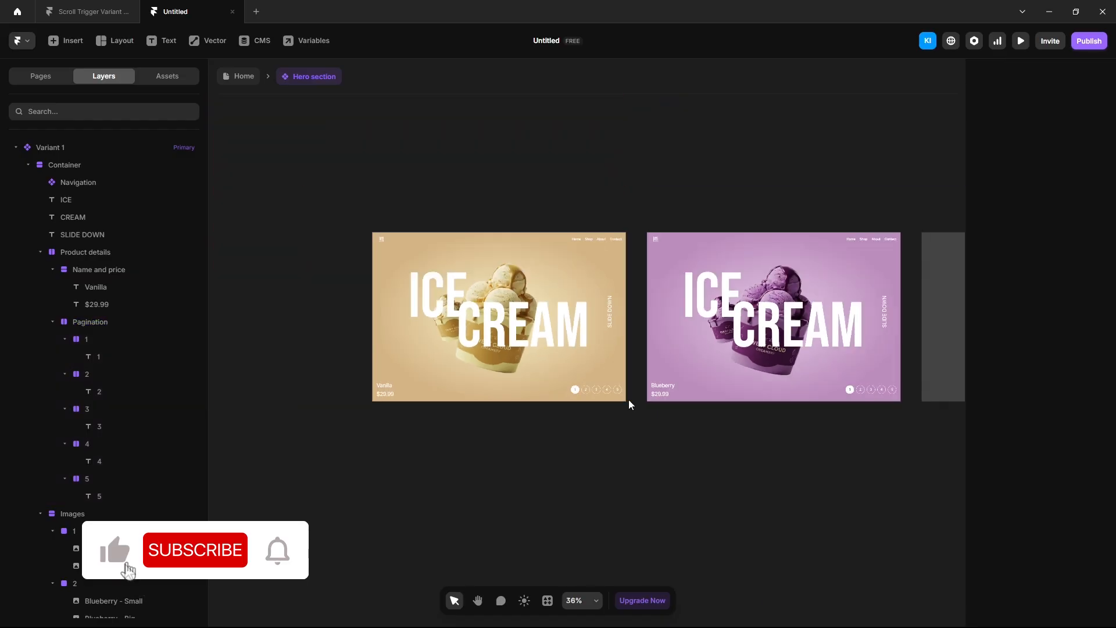
pyautogui.hscroll(3, 777, 430)
pyautogui.scroll(3, 775, 419)
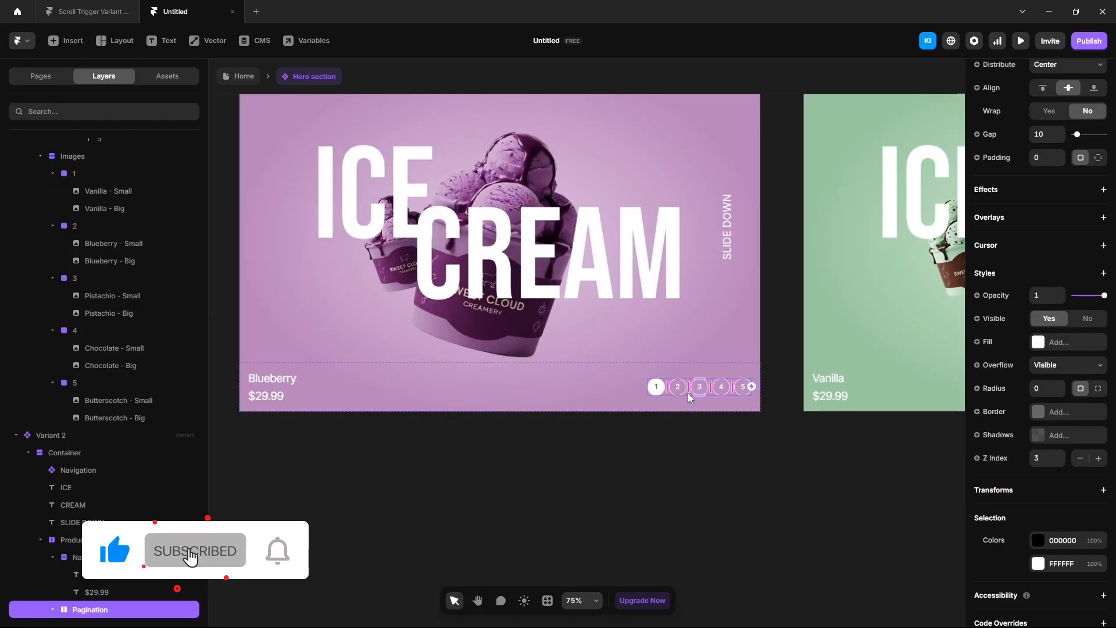
pyautogui.scroll(4, 691, 401)
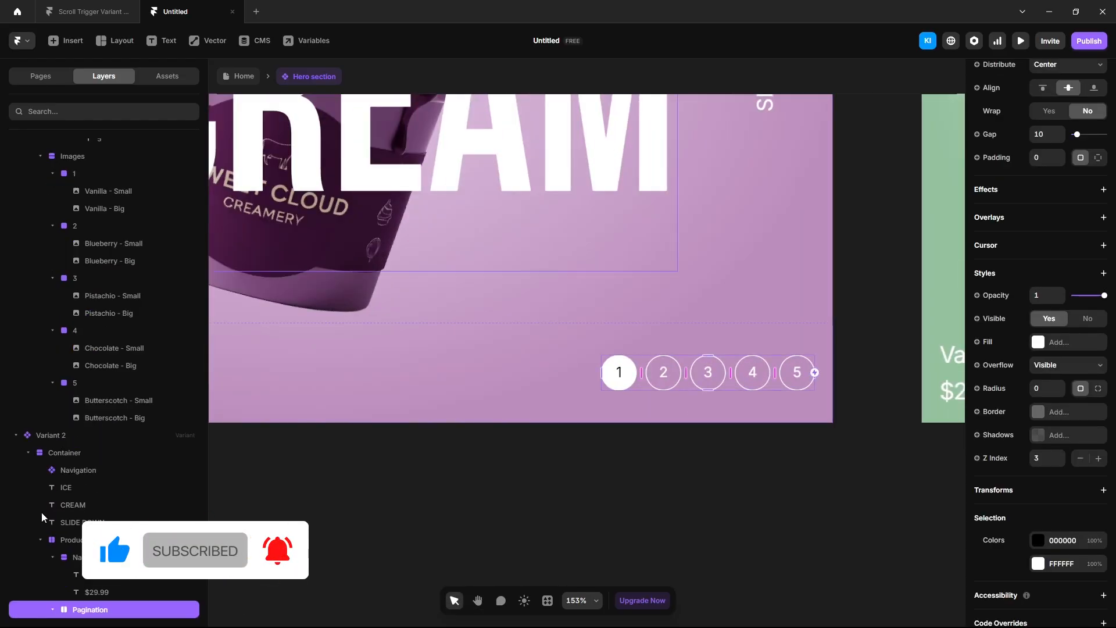
pyautogui.scroll(-4, 74, 451)
pyautogui.click(86, 395)
pyautogui.scroll(-4, 1056, 486)
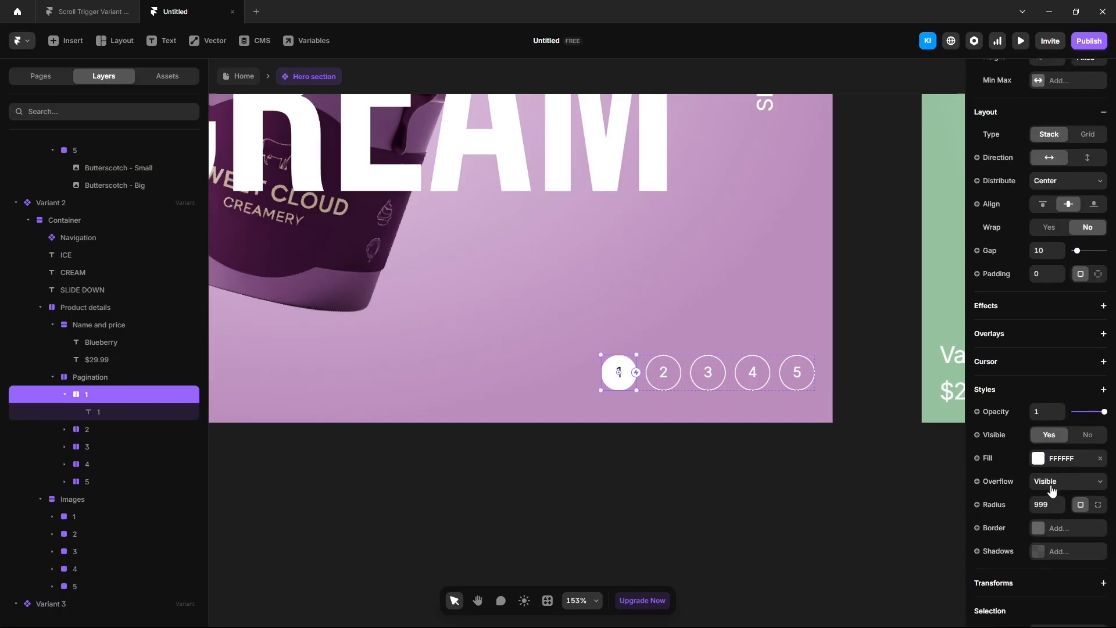
pyautogui.click(1101, 460)
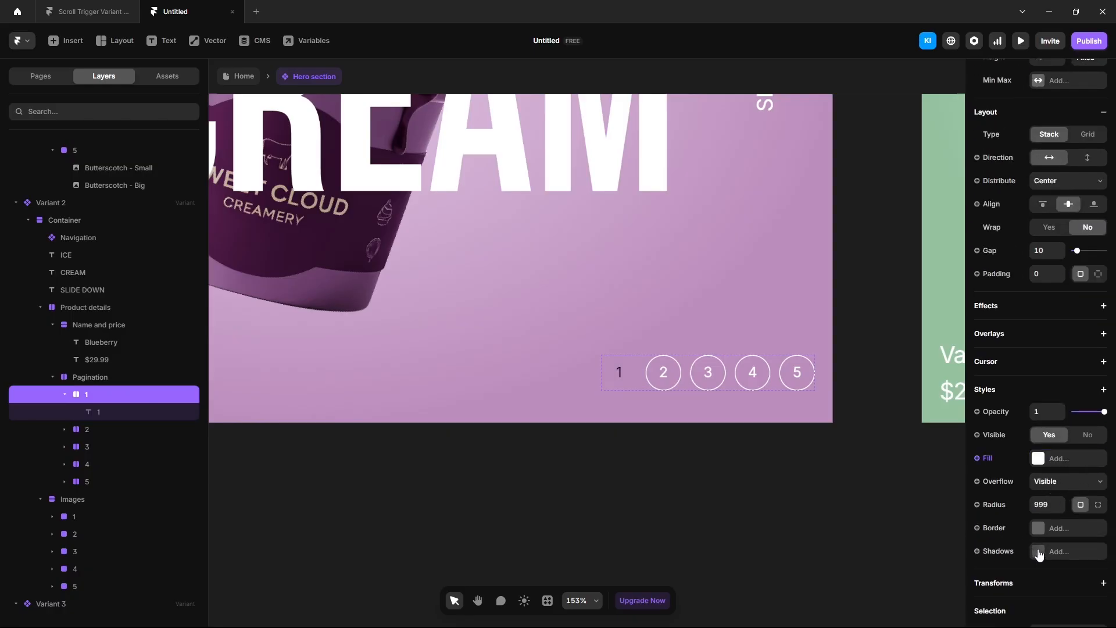
pyautogui.click(1043, 528)
pyautogui.click(890, 554)
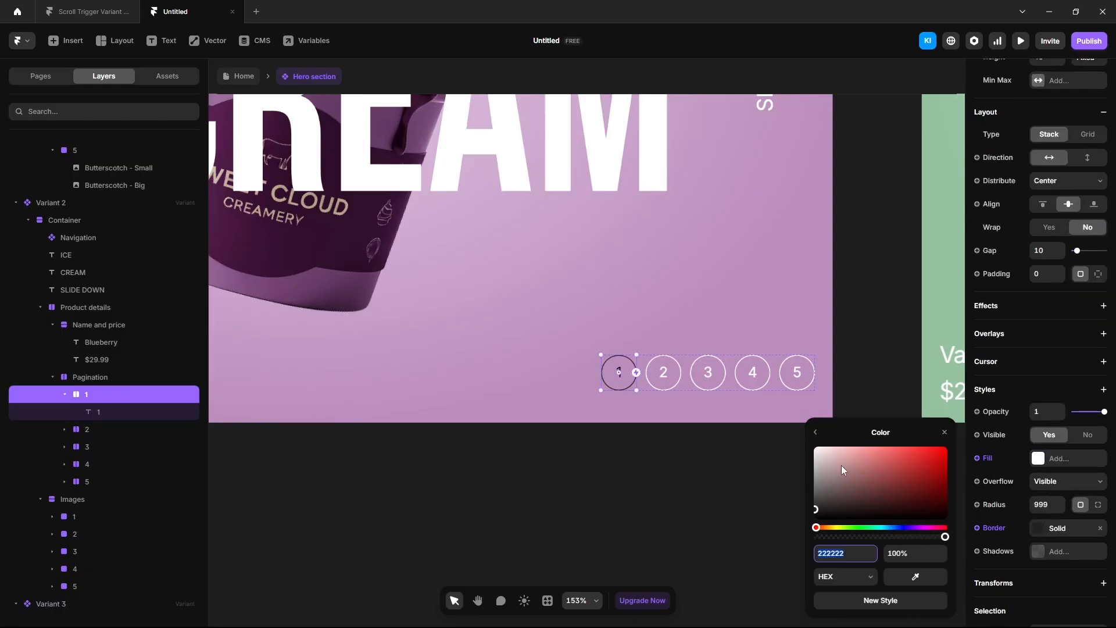
pyautogui.moveTo(842, 466); pyautogui.dragTo(801, 442)
# - Change the text color of the number inside Variant 2's pagination circle 1 to white
pyautogui.click(106, 410)
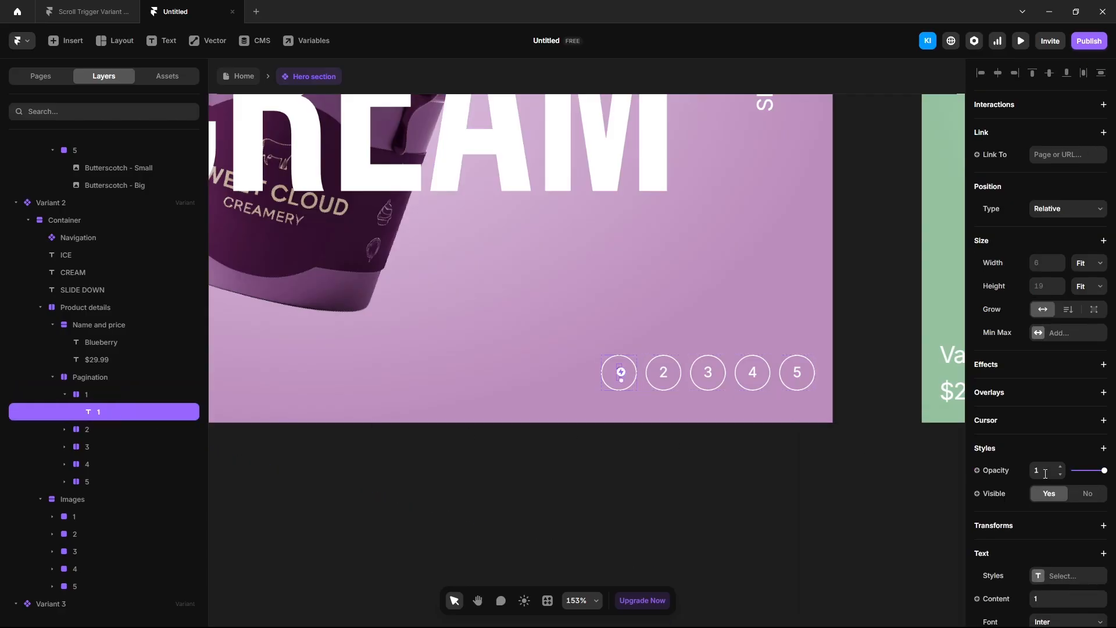
pyautogui.scroll(-4, 1041, 349)
pyautogui.click(1039, 448)
pyautogui.moveTo(850, 482); pyautogui.dragTo(791, 428)
pyautogui.click(683, 450)
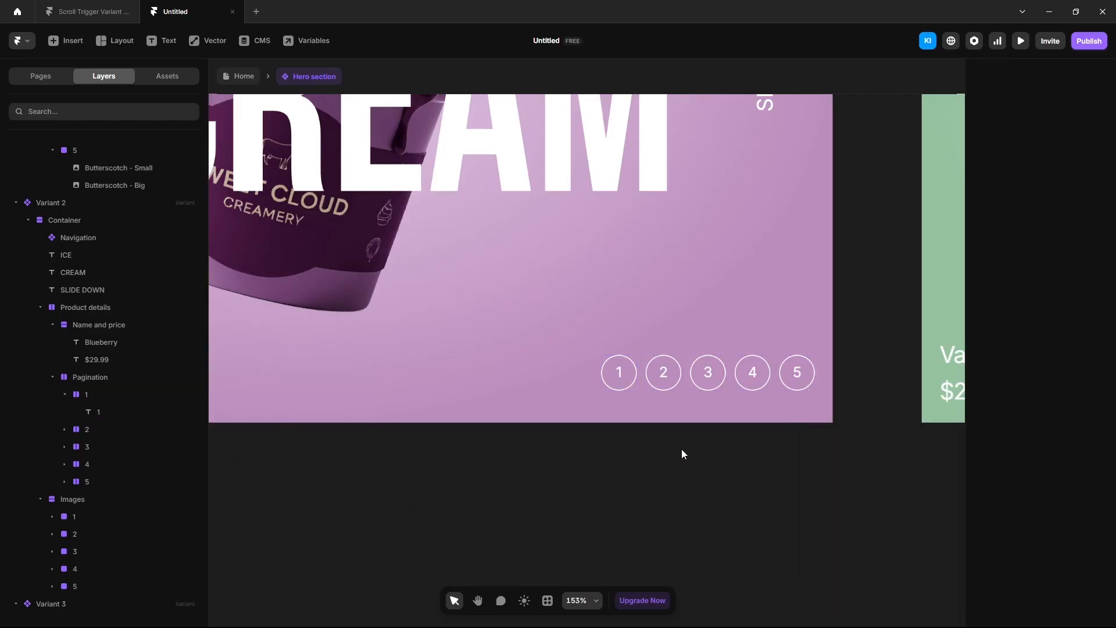
# - Add a solid FFFFFF fill to pagination circle 2 in Variant 2
pyautogui.click(101, 430)
pyautogui.scroll(-5, 1041, 378)
pyautogui.click(1040, 460)
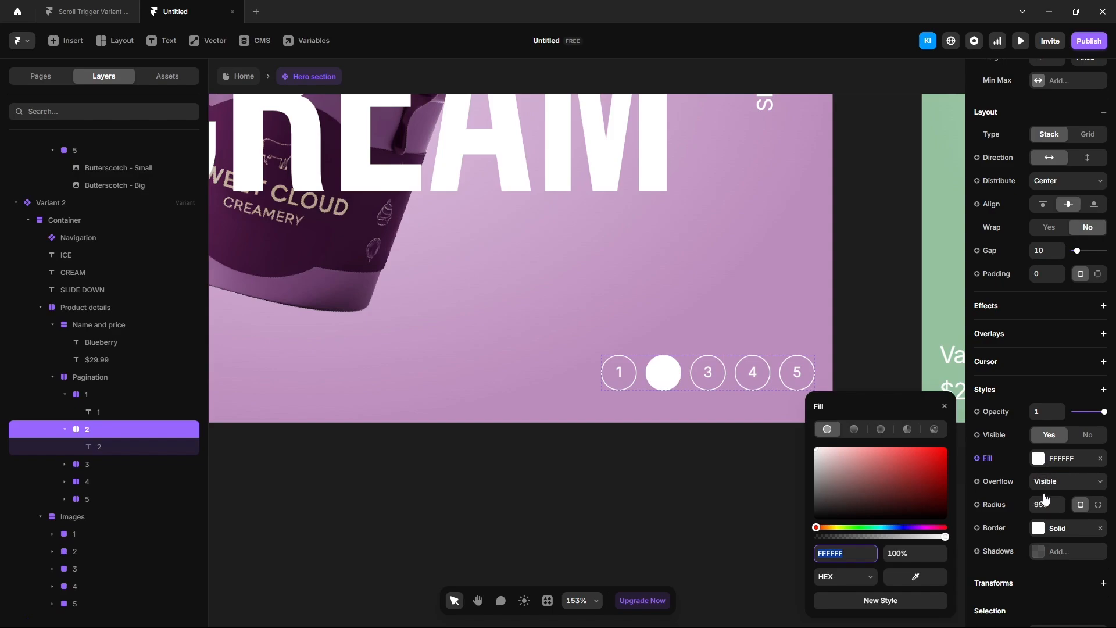
# - Remove the border from pagination circle 2 in Variant 2 and set its numeral's text color to black
pyautogui.click(1102, 528)
pyautogui.click(1100, 531)
pyautogui.click(100, 447)
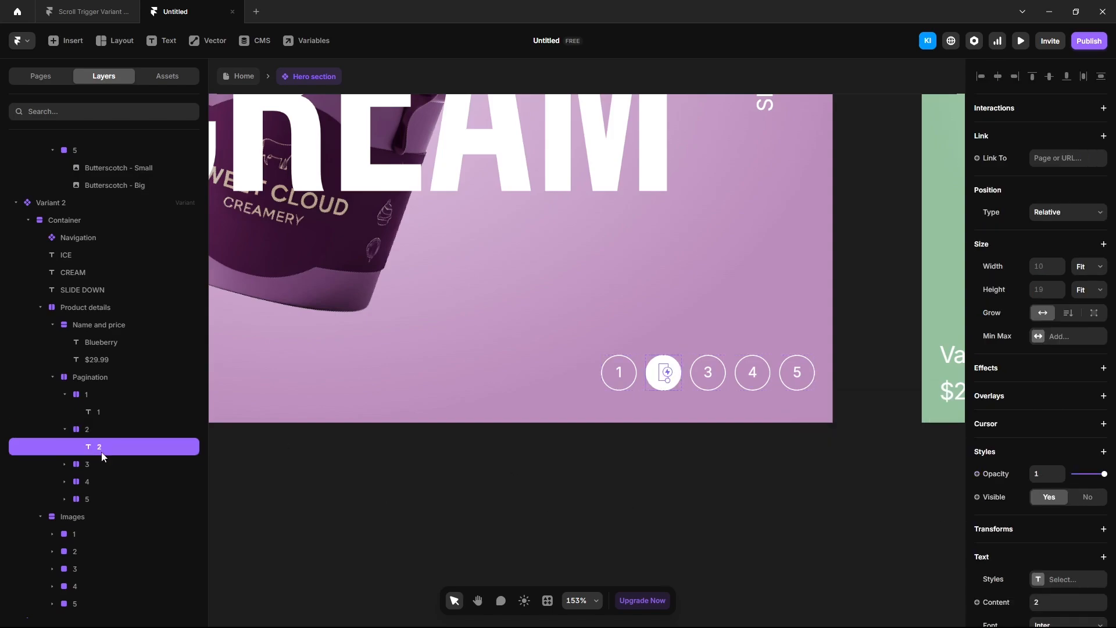
pyautogui.scroll(-5, 1041, 454)
pyautogui.click(1038, 443)
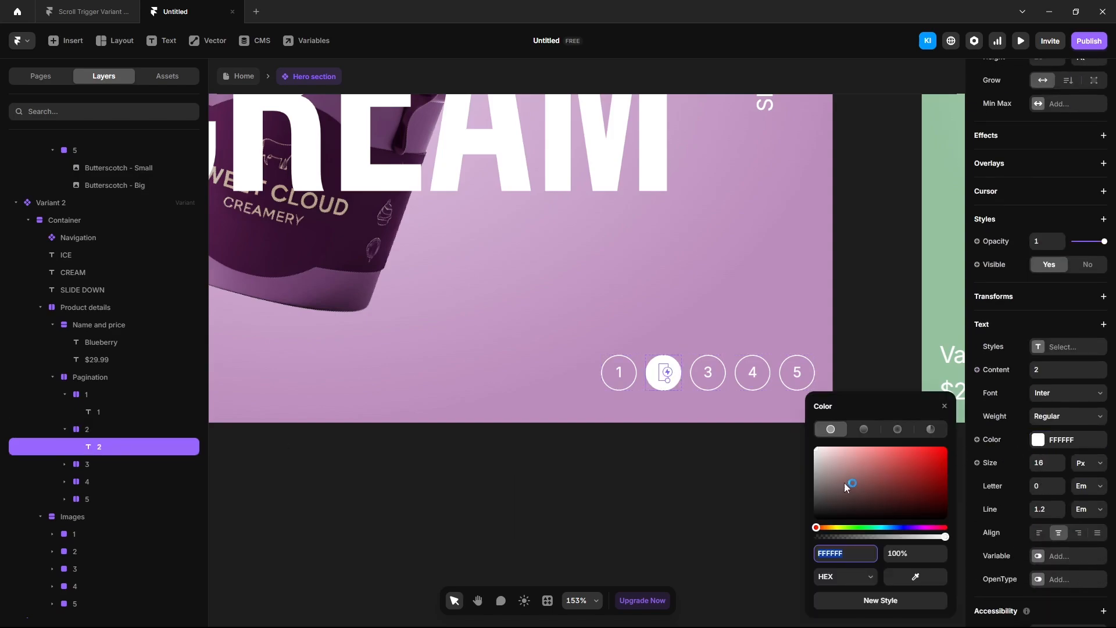
pyautogui.moveTo(845, 483); pyautogui.dragTo(776, 552)
pyautogui.click(748, 510)
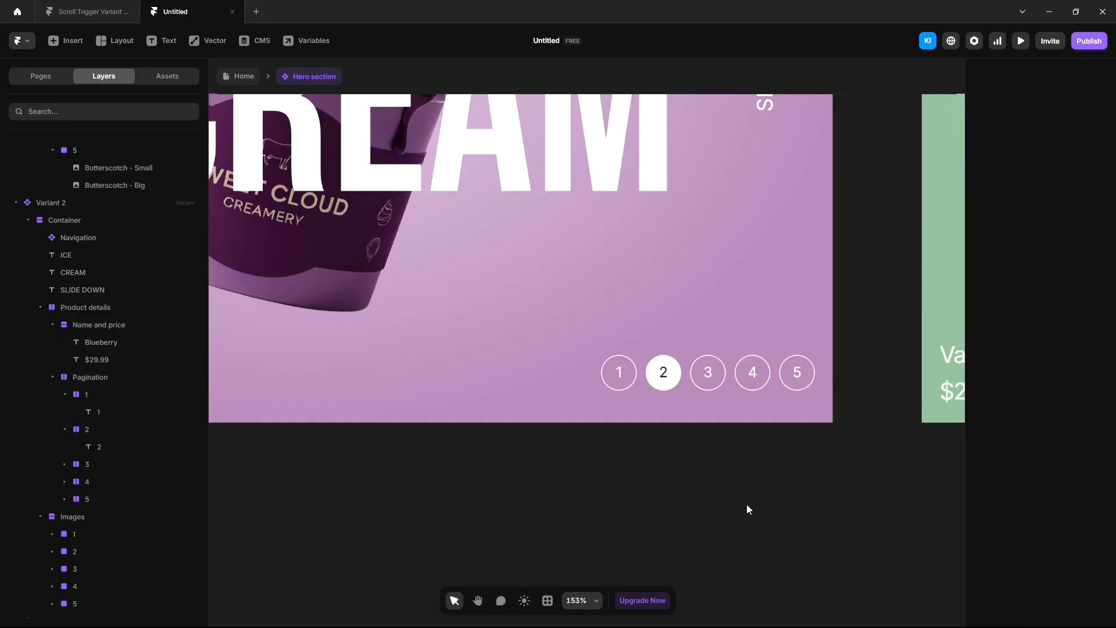
# - In Variant 1, add click interactions linking pagination circle 1 to Variant 1 and circle 2 to Variant 2
pyautogui.scroll(-5, 747, 504)
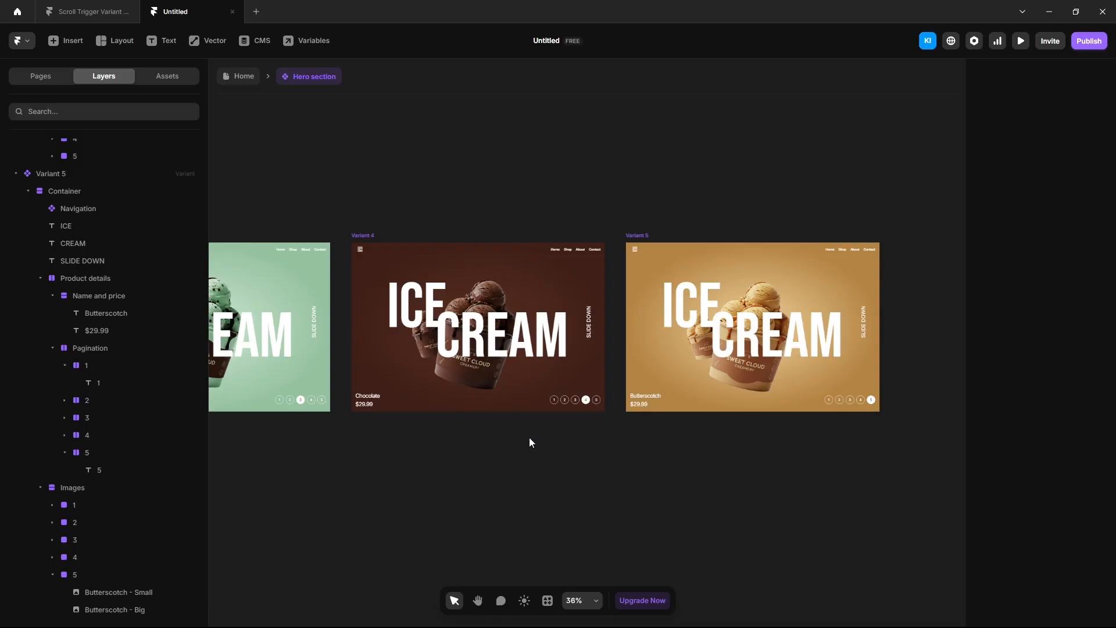
pyautogui.scroll(-5, 529, 437)
pyautogui.scroll(10, 453, 416)
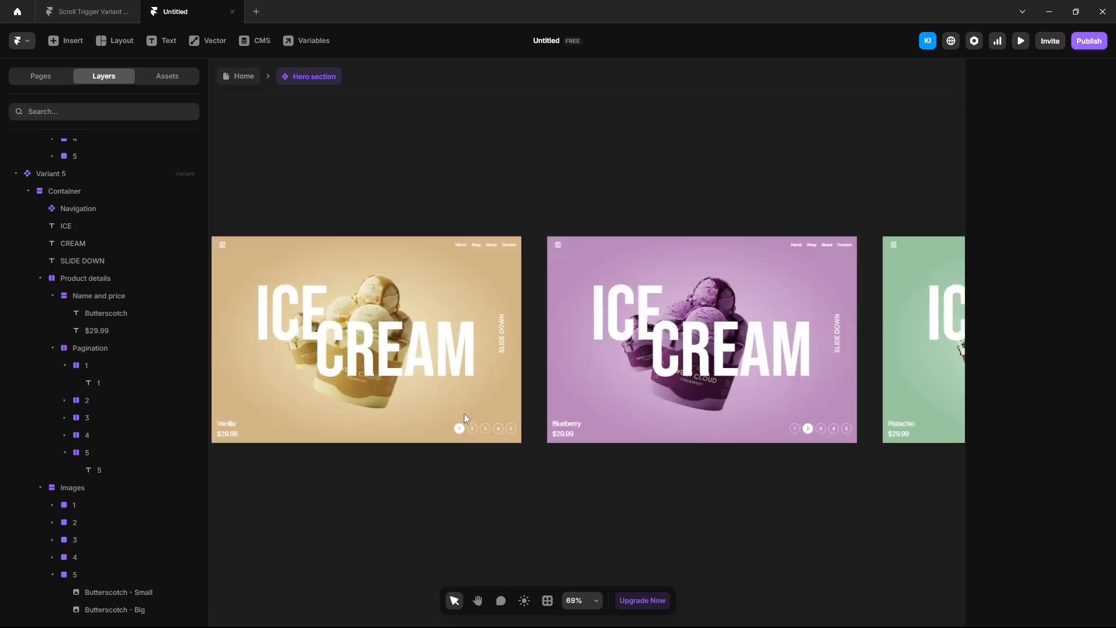
pyautogui.click(455, 451)
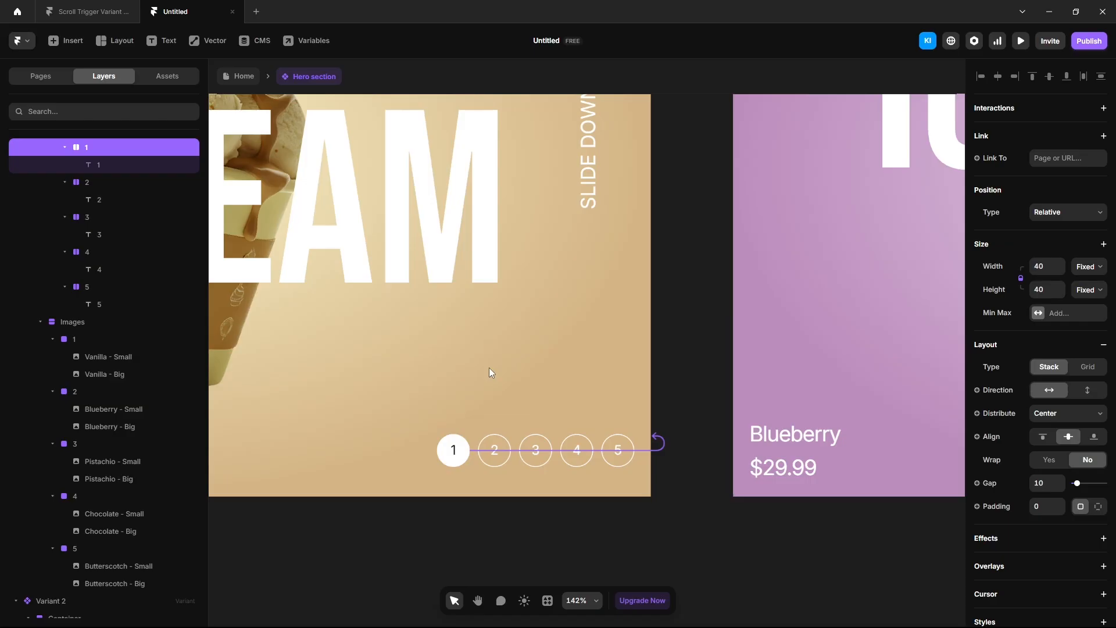
pyautogui.click(497, 462)
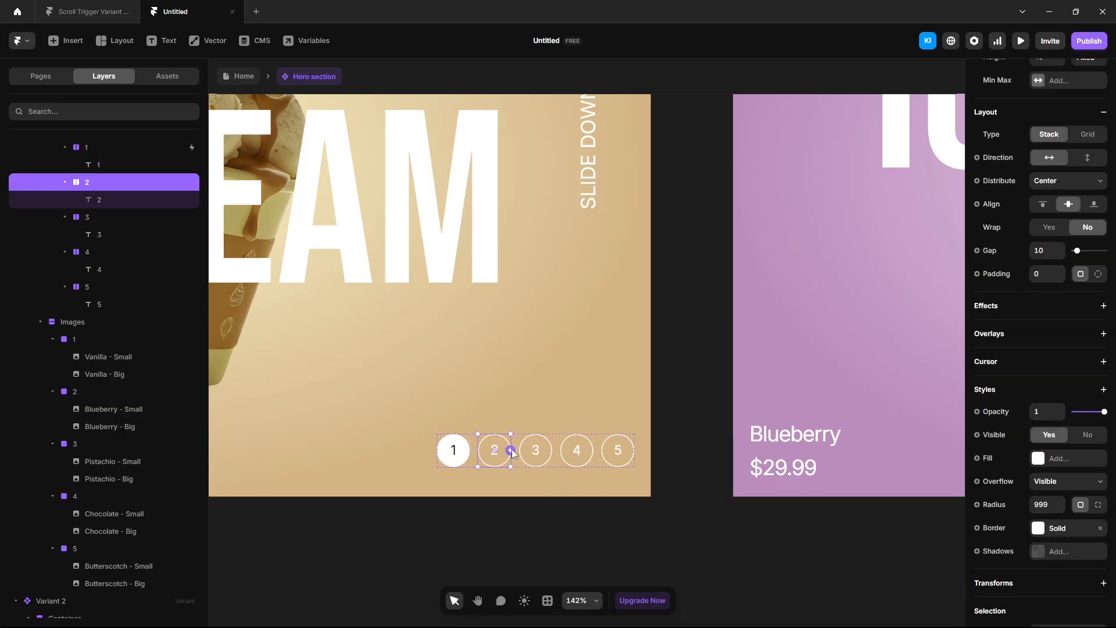
pyautogui.moveTo(512, 451); pyautogui.dragTo(811, 382)
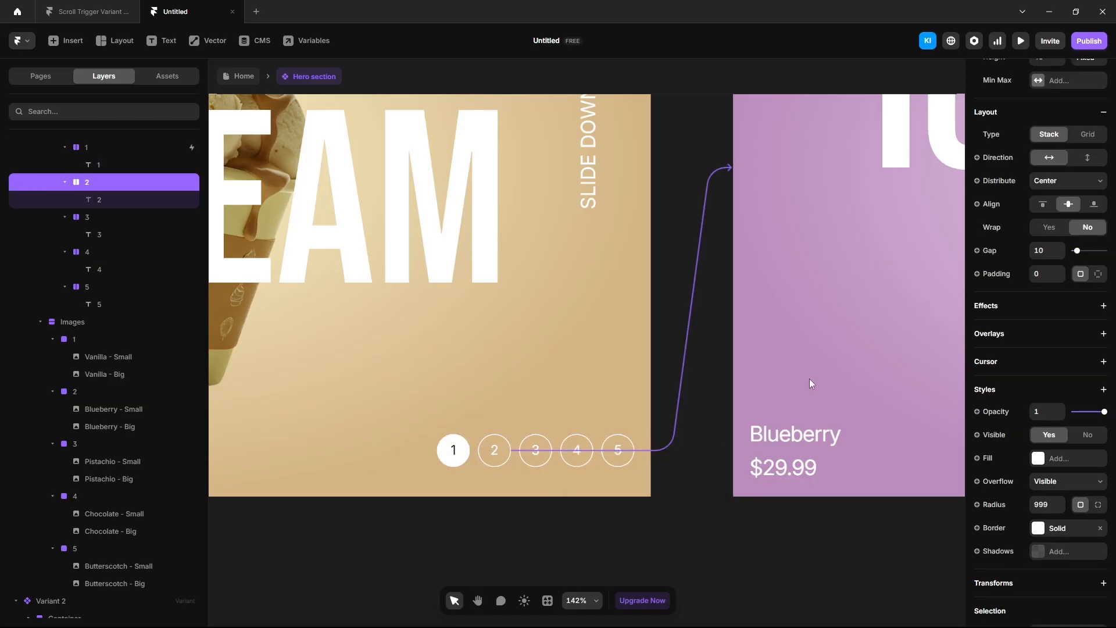
# - In Variant 1, link pagination circle 3 to Variant 3 and circle 4 to Variant 4 on click
pyautogui.click(536, 460)
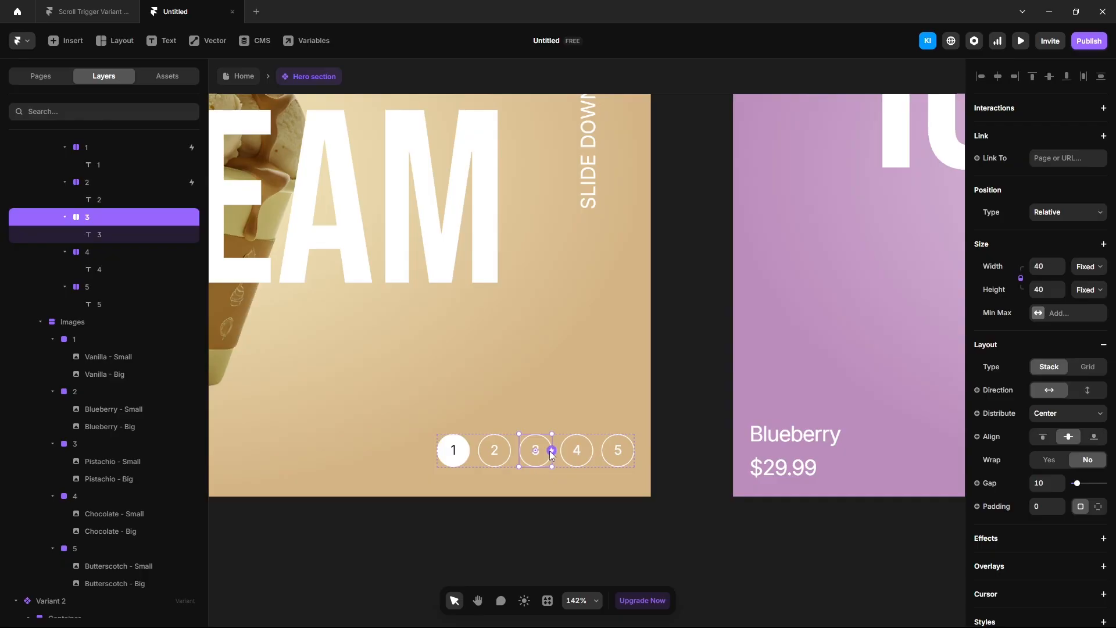
pyautogui.moveTo(552, 455); pyautogui.dragTo(864, 389)
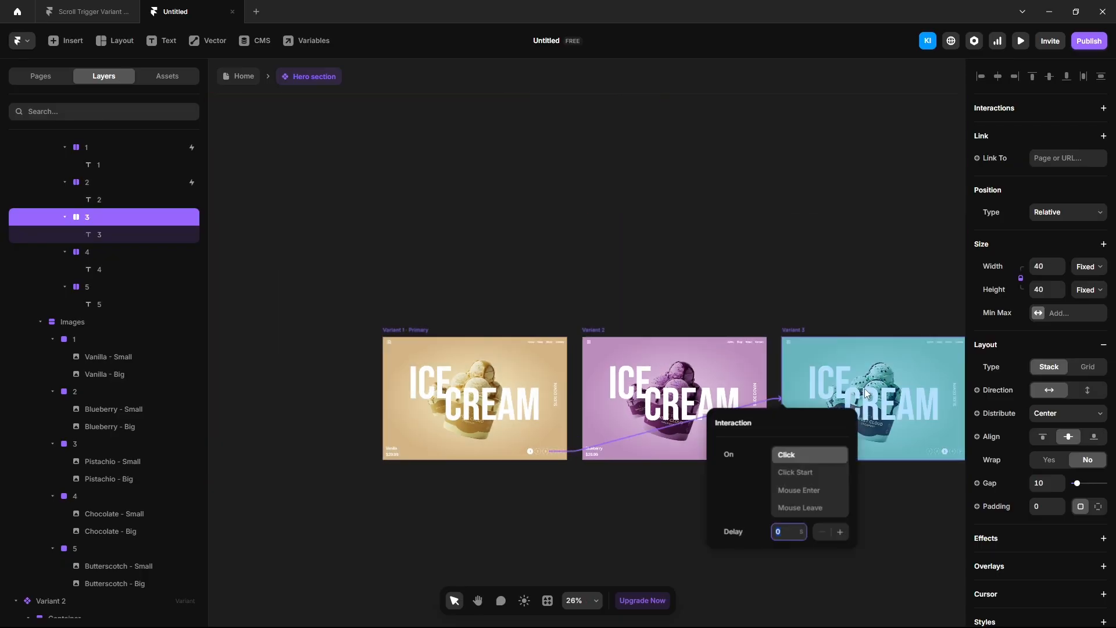
pyautogui.click(547, 429)
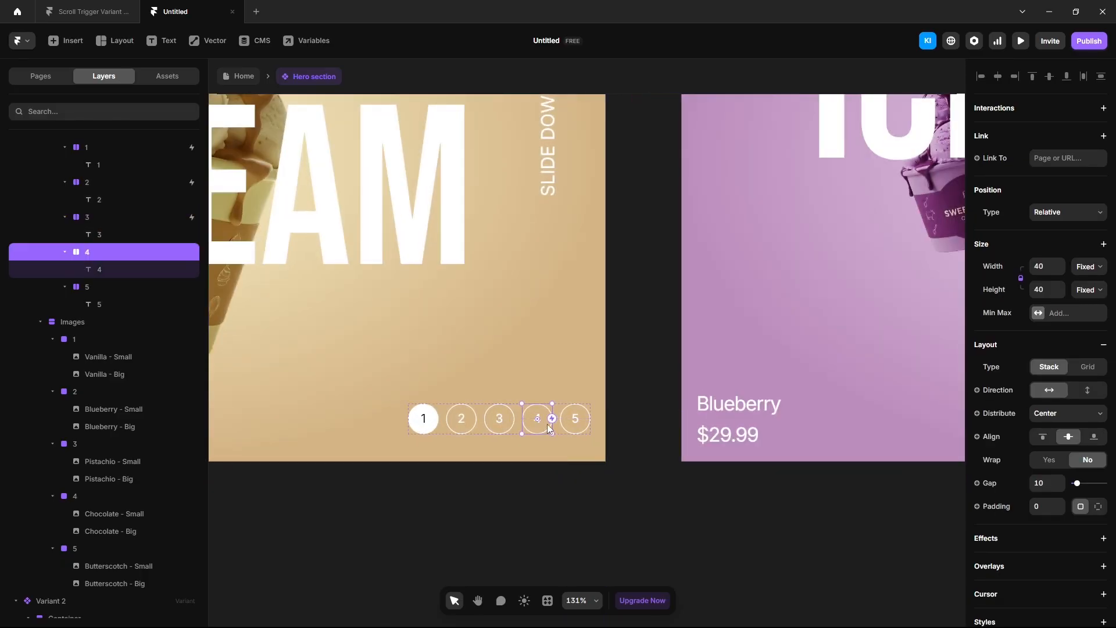
pyautogui.moveTo(552, 419); pyautogui.dragTo(866, 392)
pyautogui.click(588, 479)
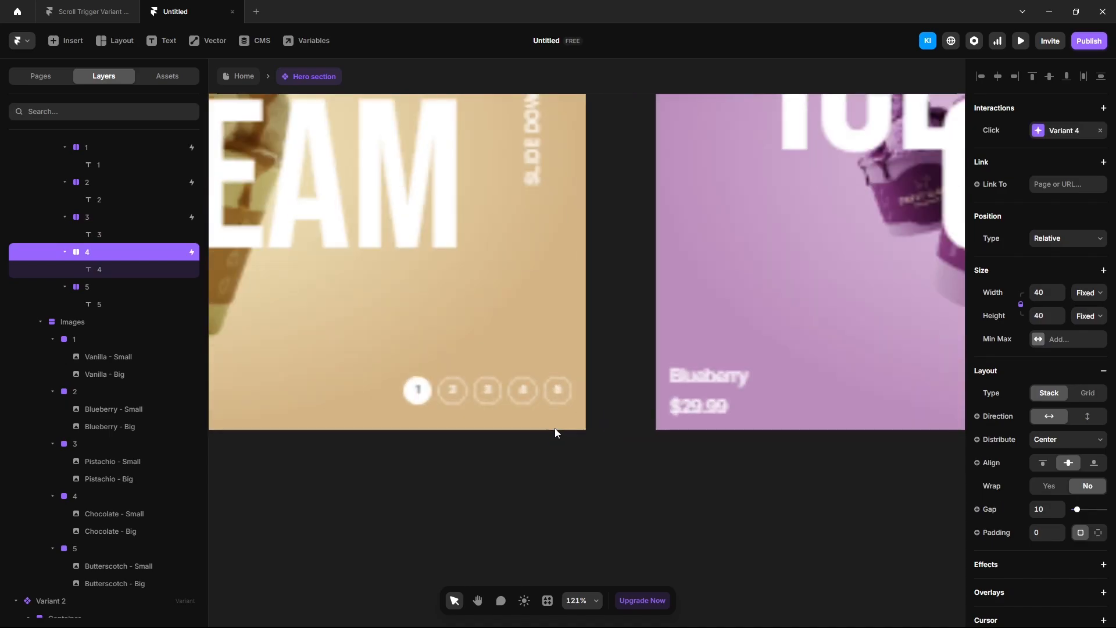
# - In Variant 1, link pagination circle 5 to Variant 5 on click with zero delay
pyautogui.click(560, 387)
pyautogui.scroll(-5, 564, 386)
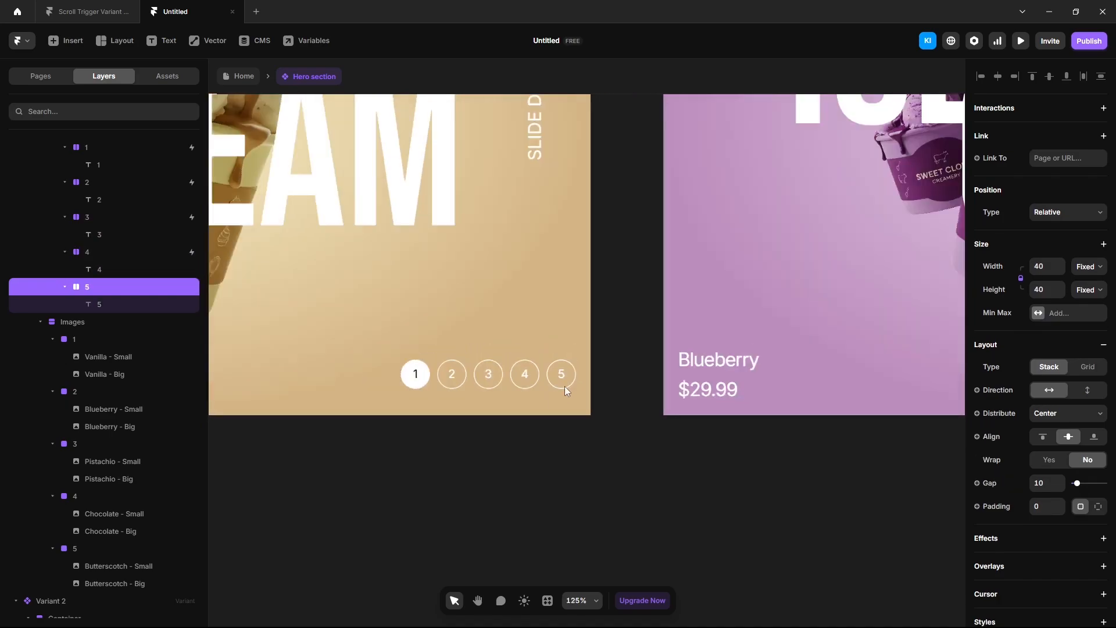
pyautogui.scroll(-4, 561, 390)
pyautogui.moveTo(560, 389); pyautogui.dragTo(860, 374)
pyautogui.click(642, 430)
pyautogui.scroll(8, 633, 411)
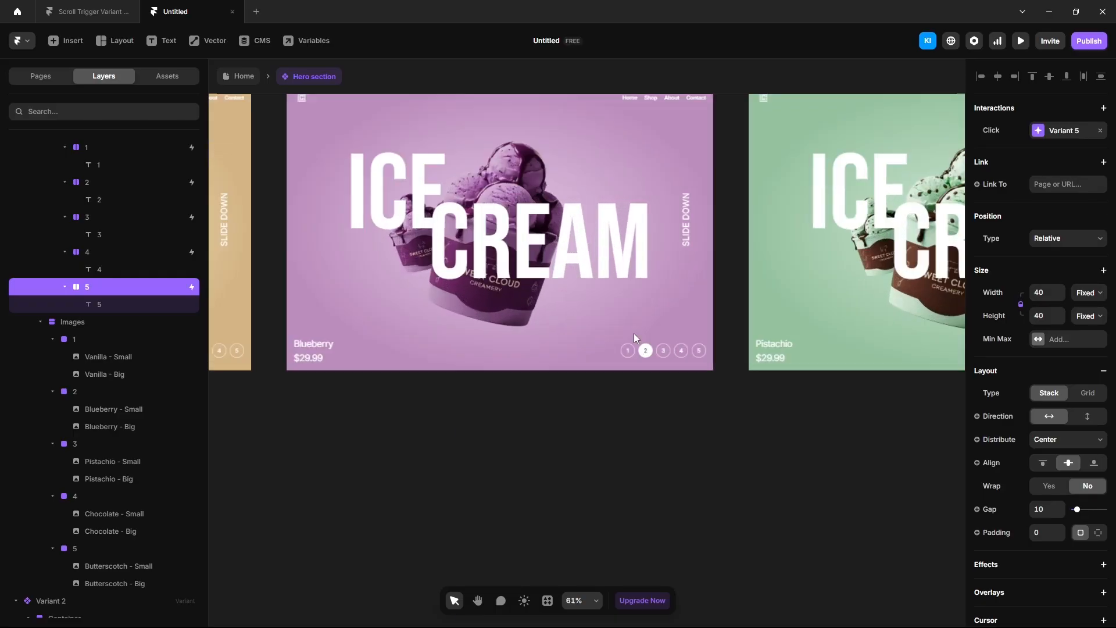
# - In Variant 2, add click interactions linking pagination circle 1 to Variant 1 and circle 2 to Variant 2 itself
pyautogui.click(631, 369)
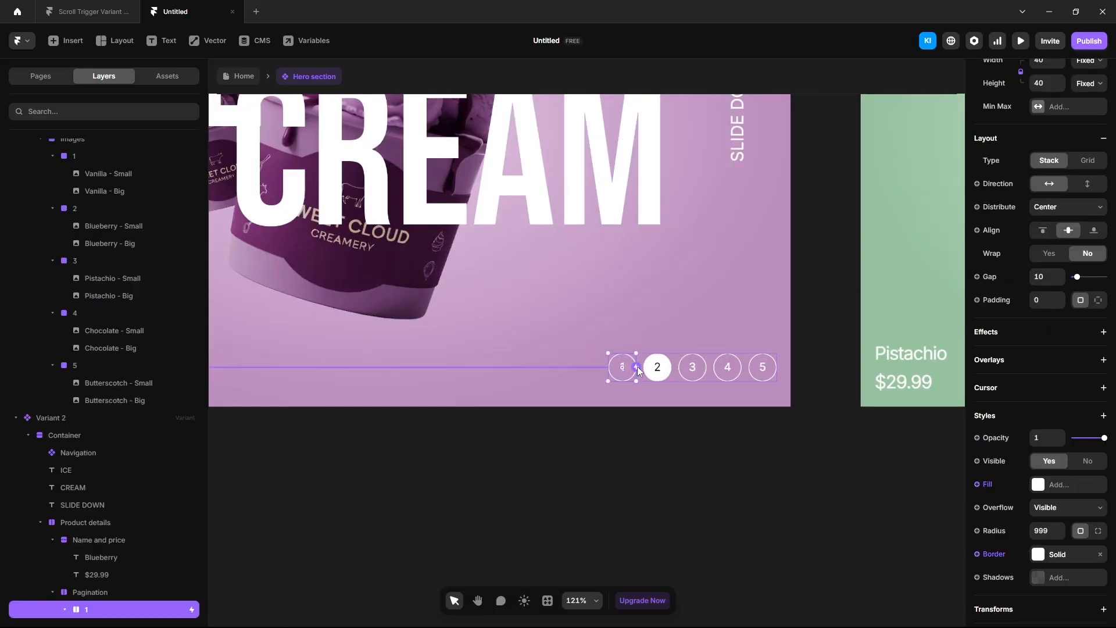
pyautogui.scroll(-5, 637, 368)
pyautogui.moveTo(638, 368); pyautogui.dragTo(374, 330)
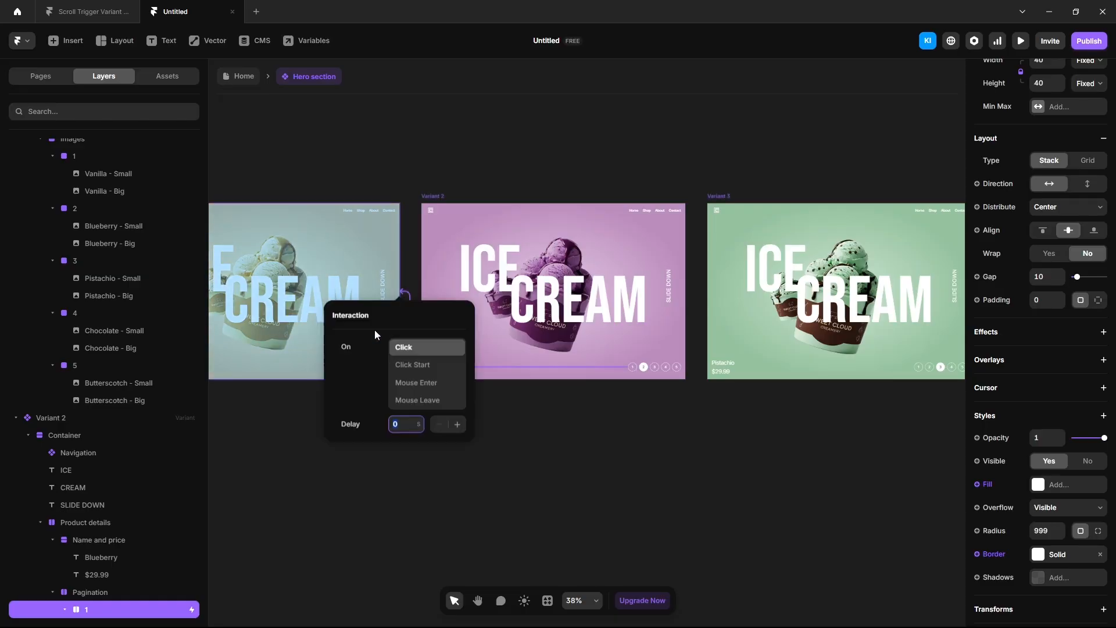
pyautogui.click(655, 433)
pyautogui.scroll(7, 658, 367)
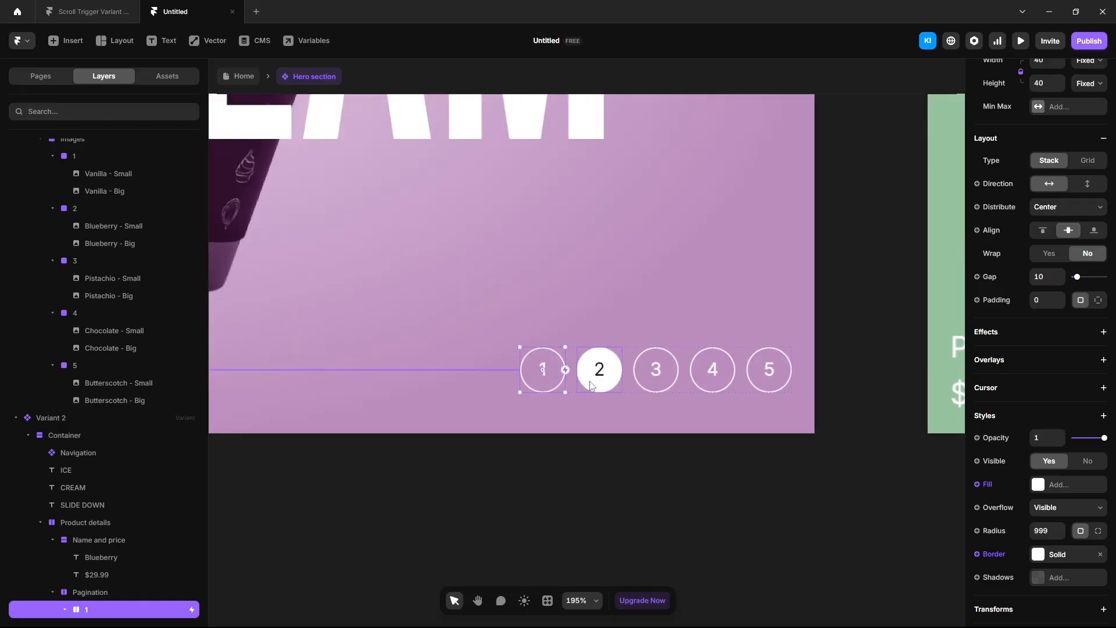
pyautogui.click(592, 385)
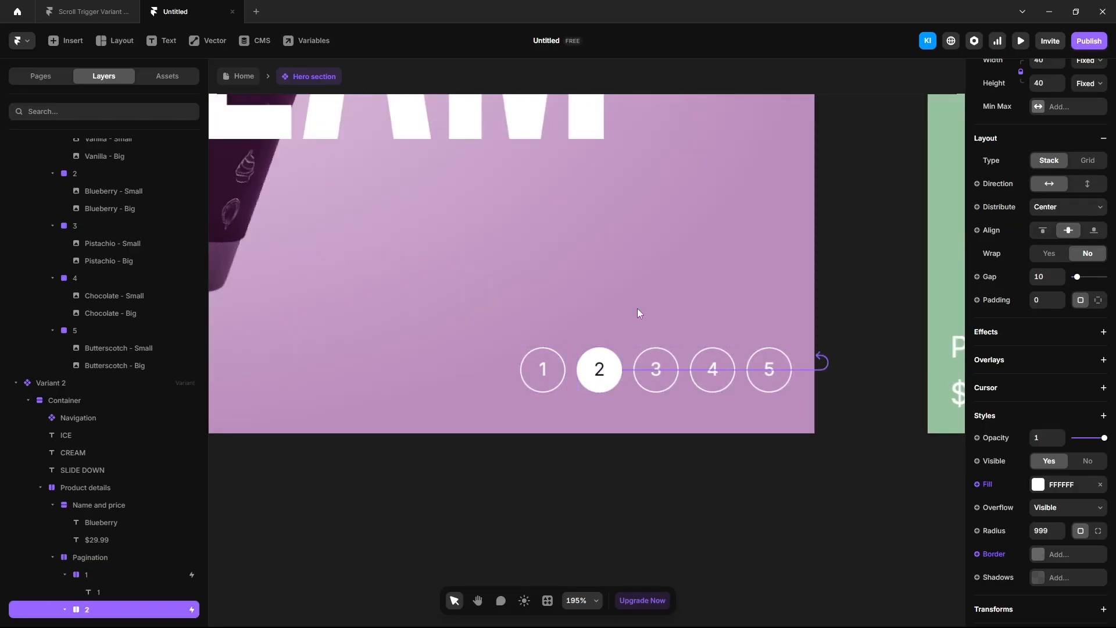
# - In Variant 2, link pagination circle 3 to Variant 3 and circle 4 to Variant 4 on click
pyautogui.click(639, 370)
pyautogui.click(665, 374)
pyautogui.scroll(-5, 678, 374)
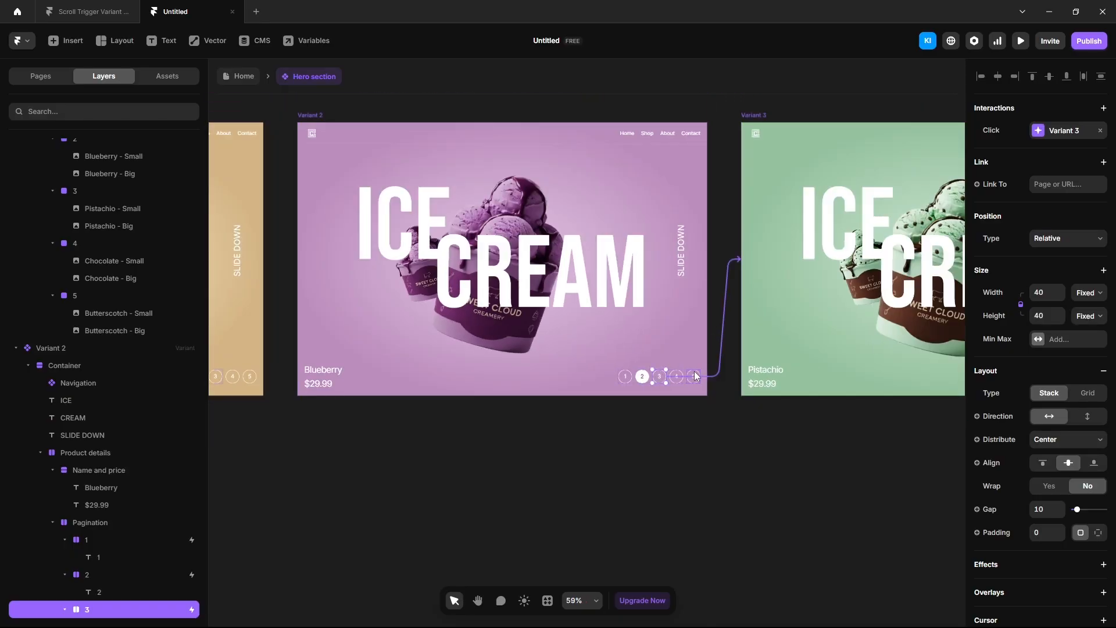
pyautogui.click(682, 380)
pyautogui.scroll(-3, 497, 388)
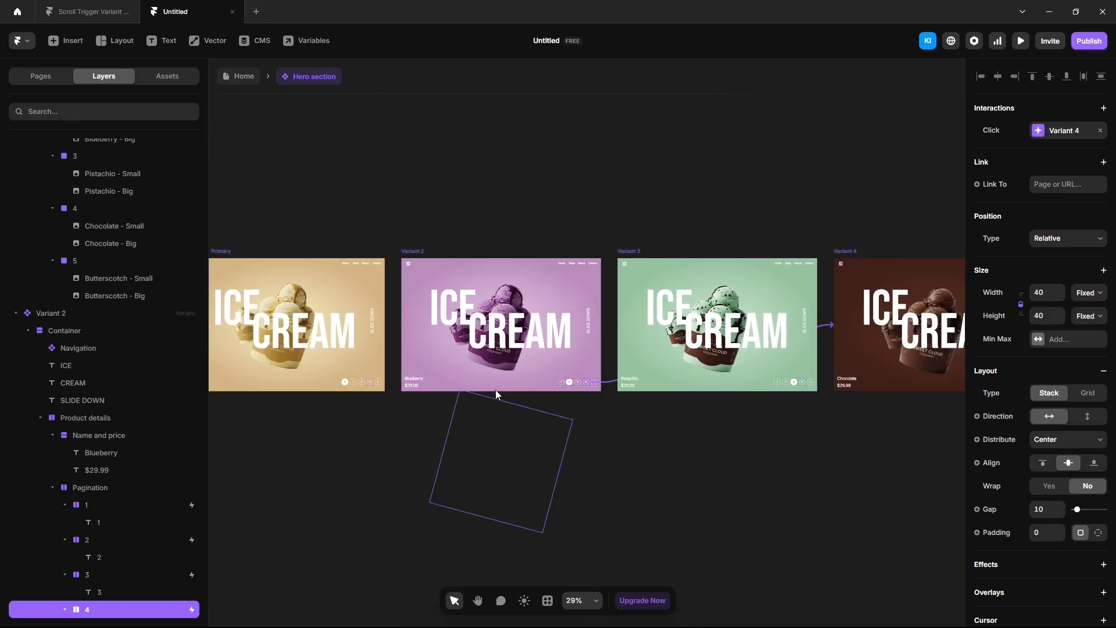
# - In Variant 2, link pagination circle 5 to Variant 5 on click
pyautogui.scroll(3, 574, 379)
pyautogui.scroll(3, 574, 380)
pyautogui.click(646, 388)
pyautogui.scroll(-8, 511, 423)
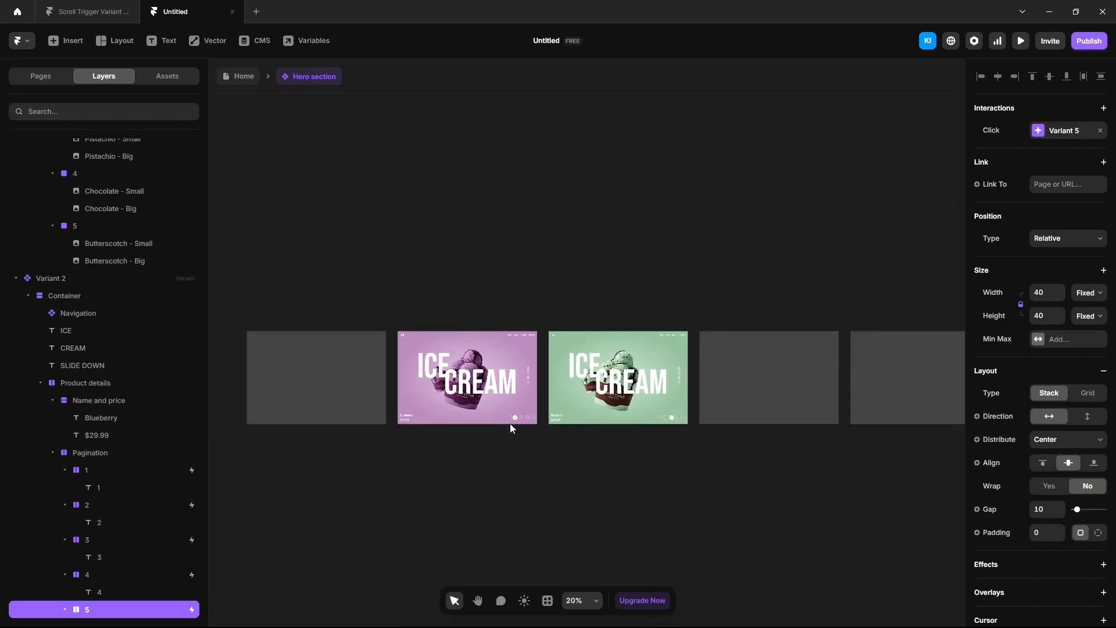
pyautogui.scroll(8, 888, 411)
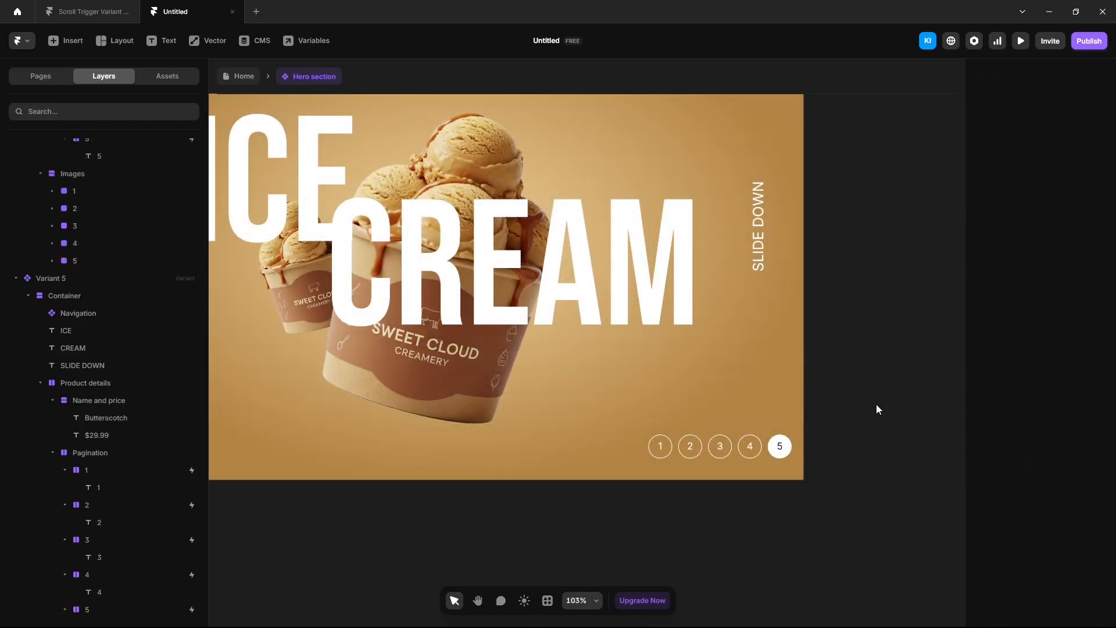
# - Return to the Home page, preview it, test pagination circle 2, and exit the preview
pyautogui.click(239, 76)
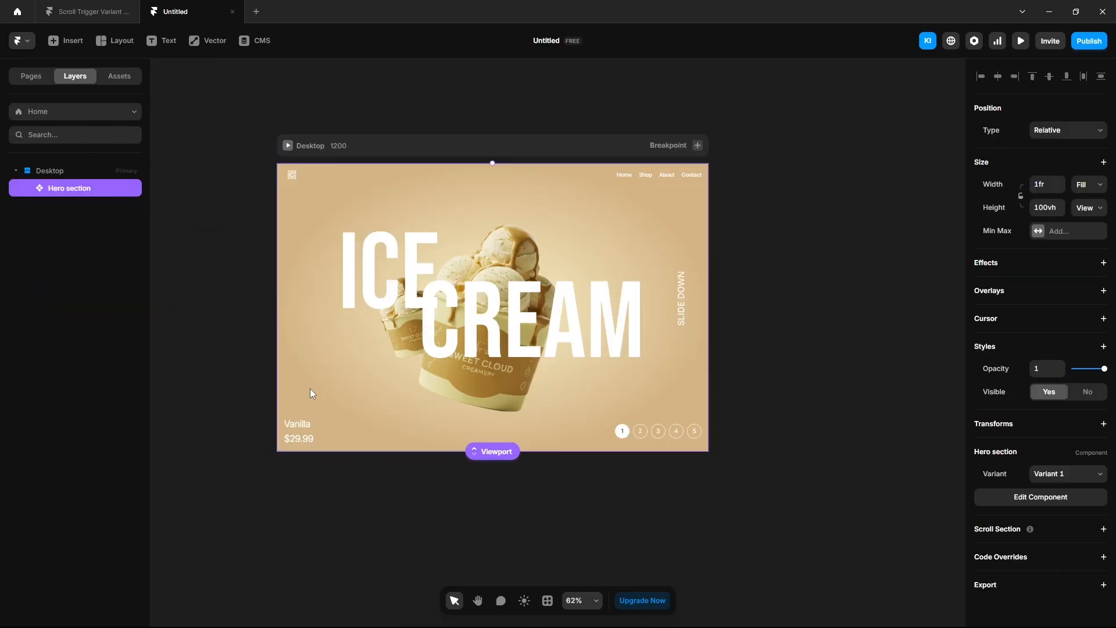
pyautogui.click(1022, 44)
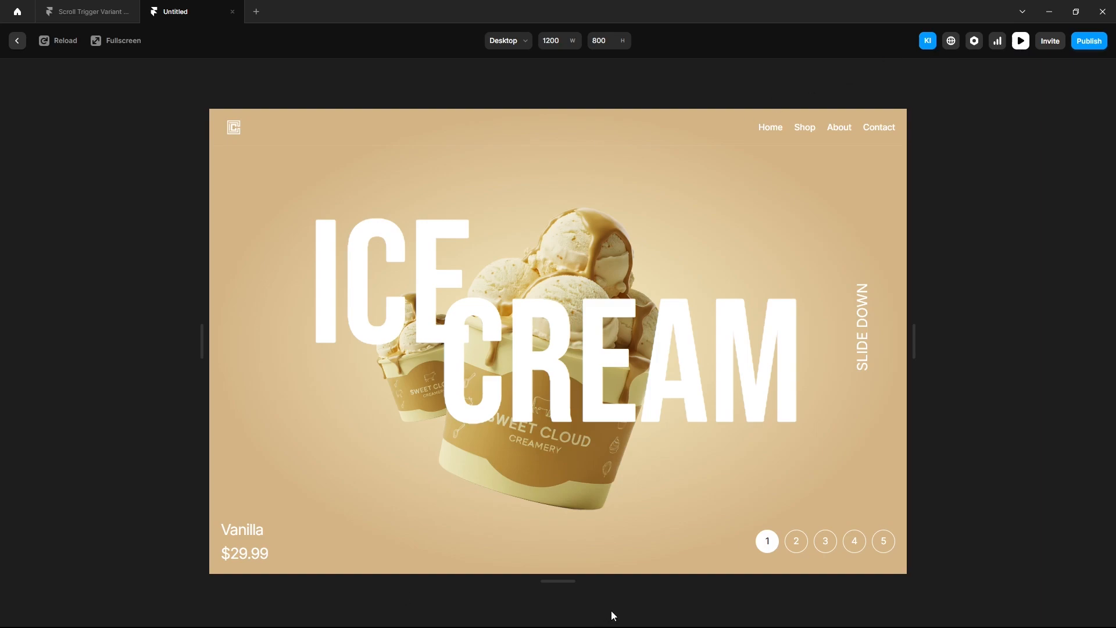
pyautogui.click(797, 547)
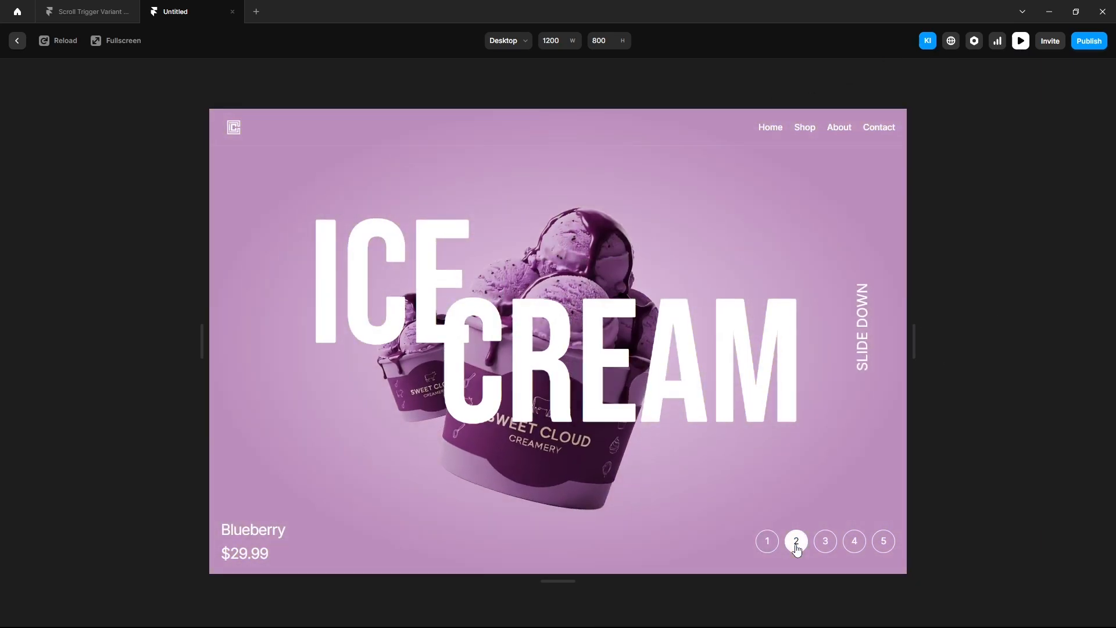
pyautogui.click(17, 41)
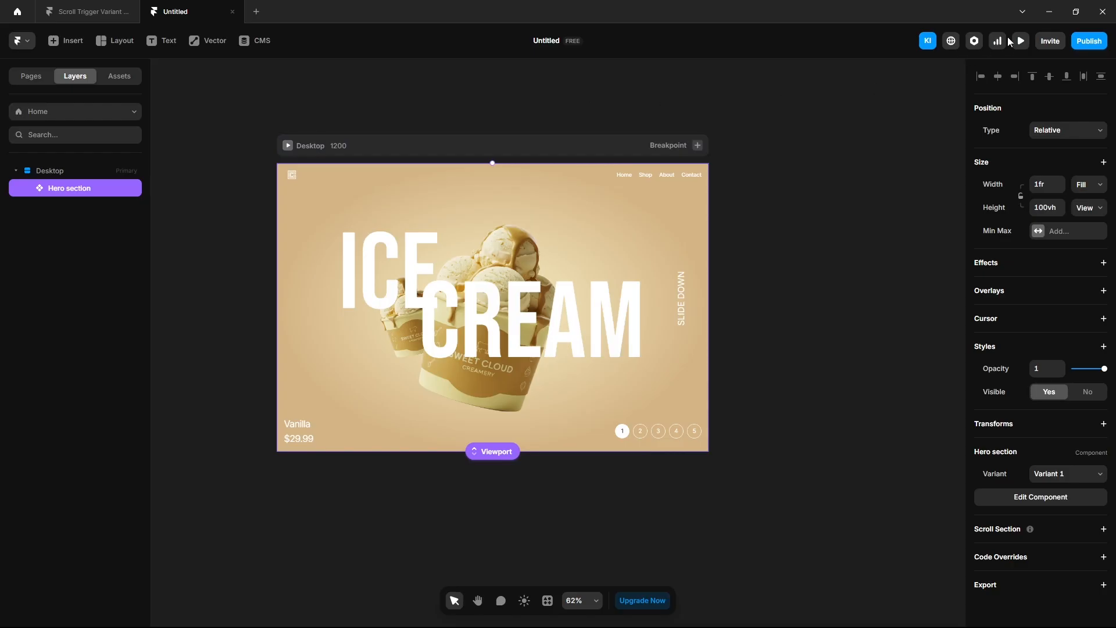
# - Preview the page again and switch back and forth between pagination circles 2 and 1 to check the slide transition
pyautogui.click(1020, 41)
pyautogui.click(792, 546)
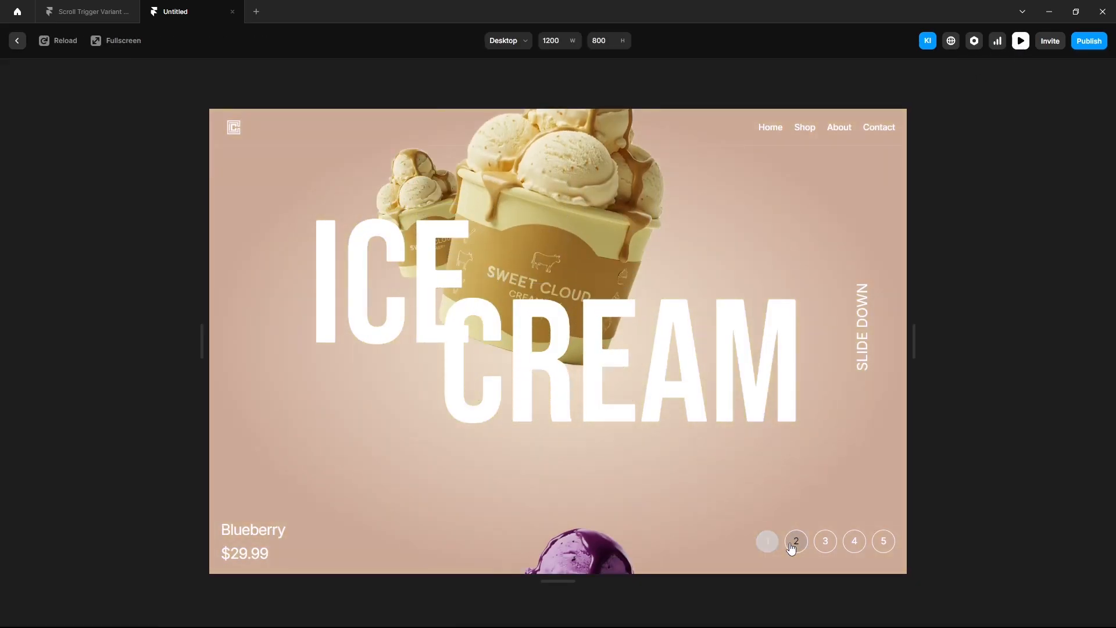
pyautogui.click(769, 547)
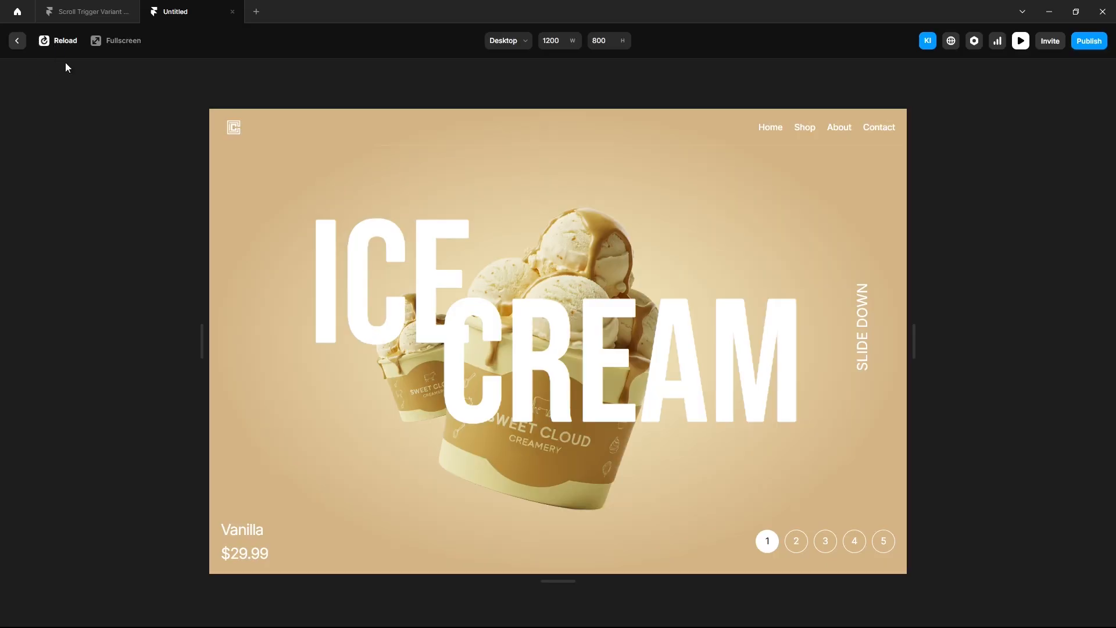
pyautogui.click(794, 545)
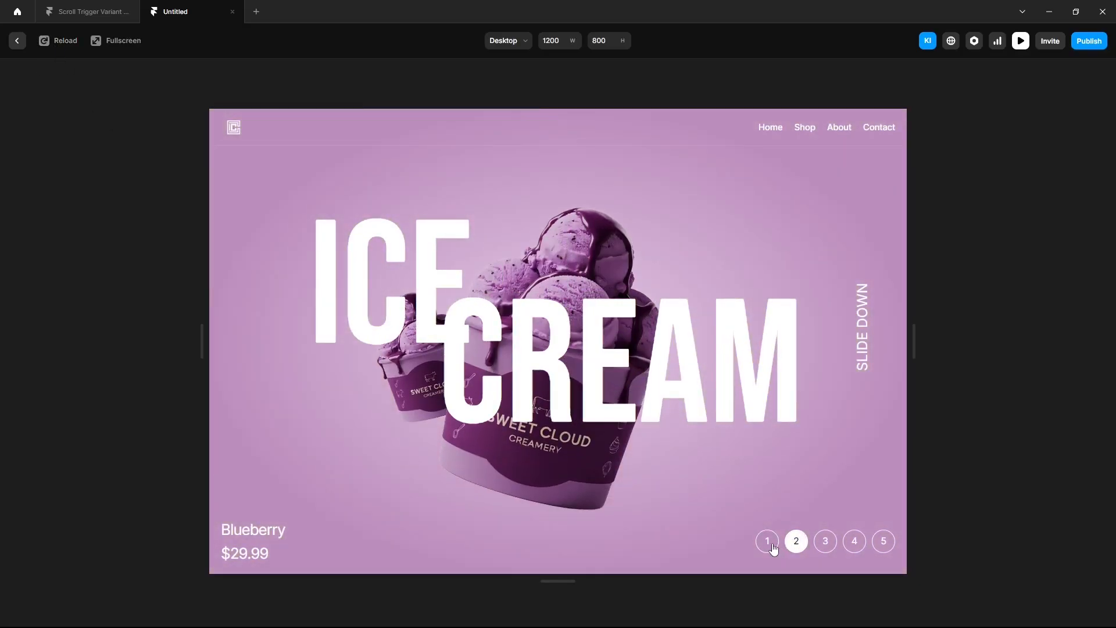
pyautogui.click(769, 545)
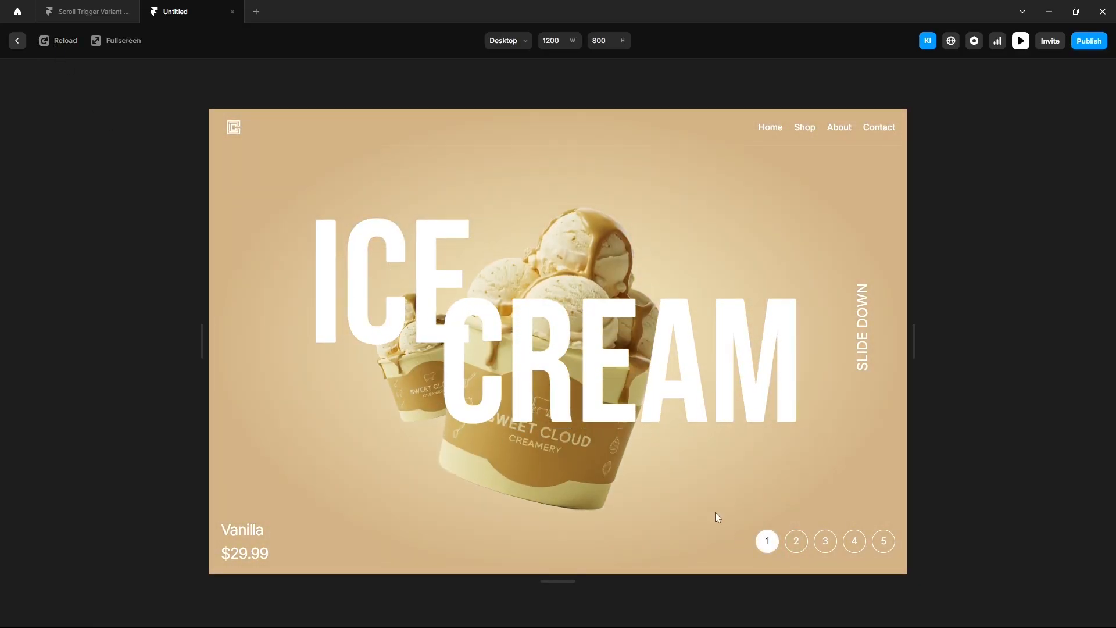
pyautogui.click(17, 41)
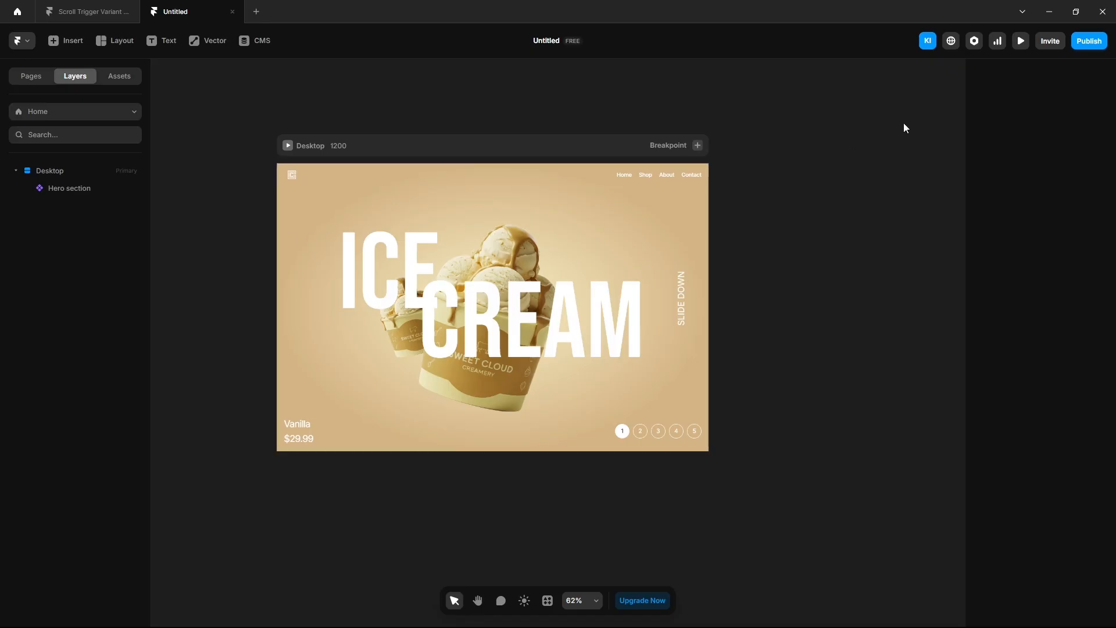
# - Reopen the page preview, switch from the Vanilla slide to the Blueberry slide, and exit to the editor
pyautogui.click(1021, 41)
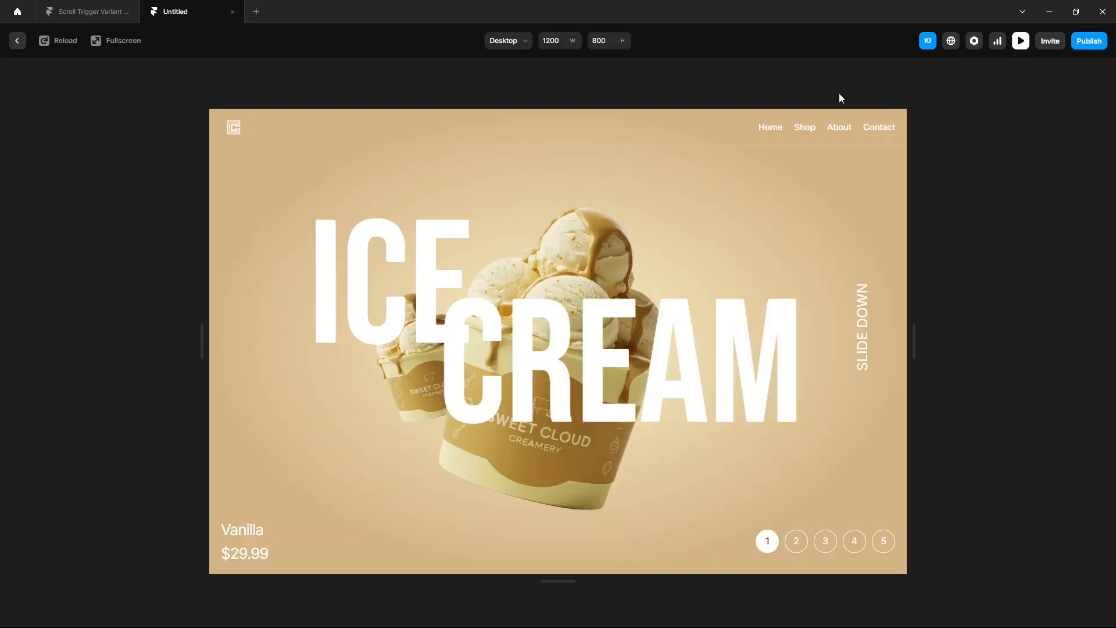
pyautogui.click(796, 544)
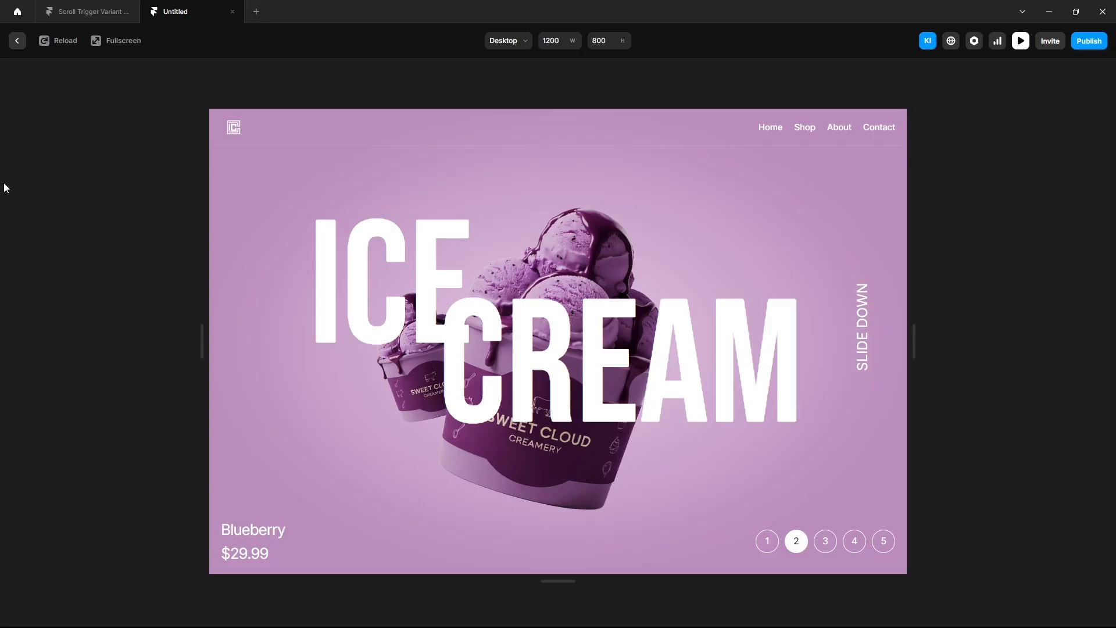
pyautogui.click(17, 41)
# - Open the Hero section component for editing and select the Images stack in Variant 1
pyautogui.click(557, 228)
pyautogui.doubleClick(557, 229)
pyautogui.click(466, 416)
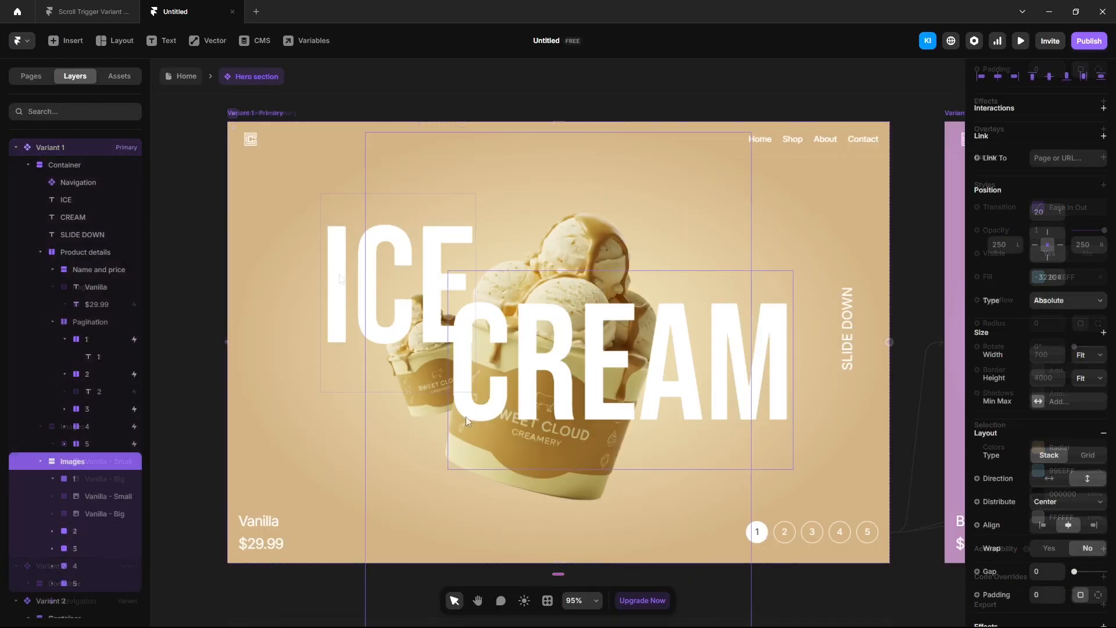
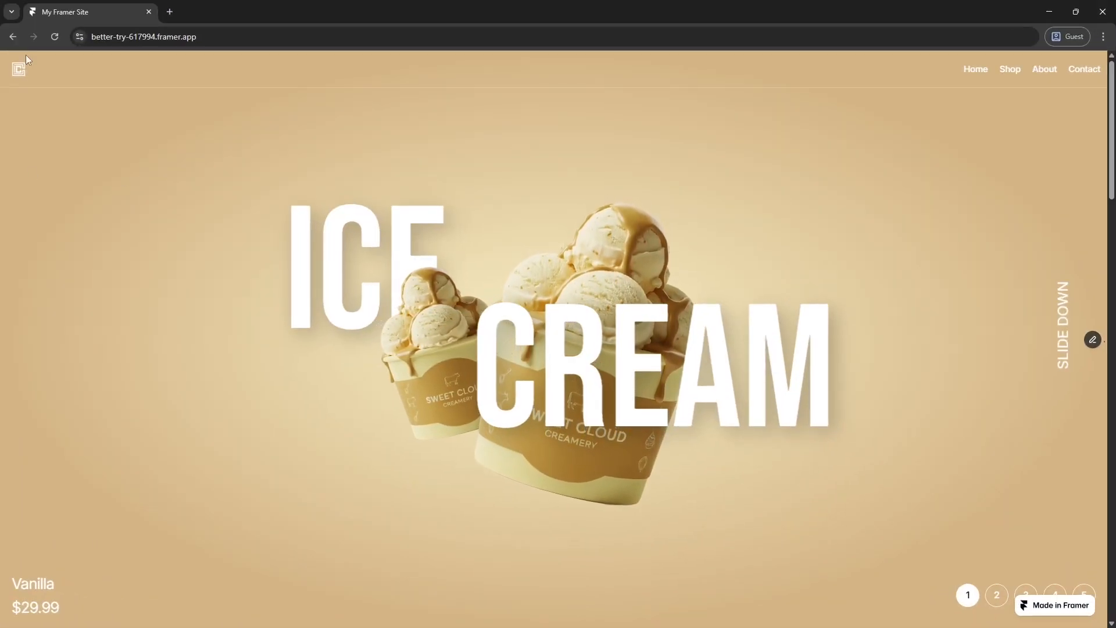
# - Reload the published site, test pagination circles 2 through 5, and reload it again to retest circle 2
pyautogui.click(54, 37)
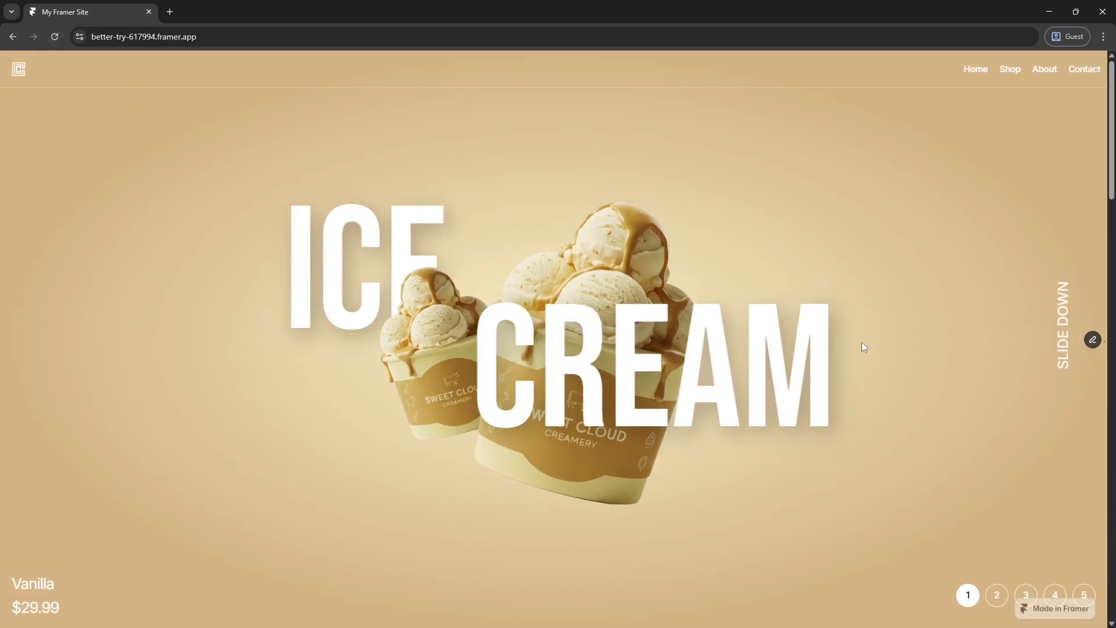
pyautogui.click(996, 595)
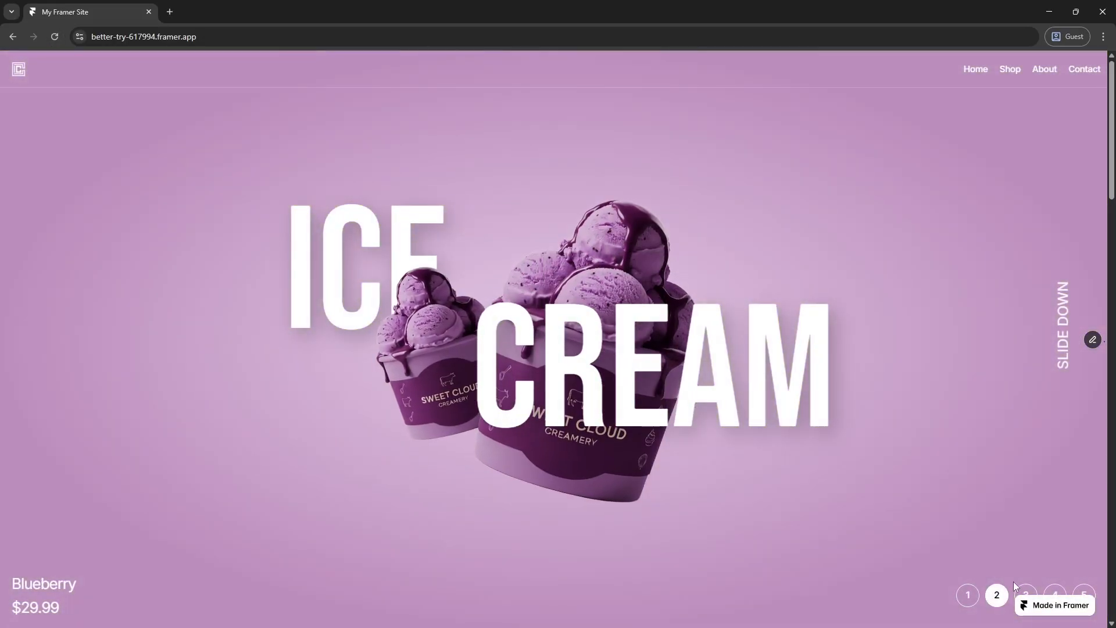
pyautogui.click(1026, 595)
pyautogui.click(1055, 594)
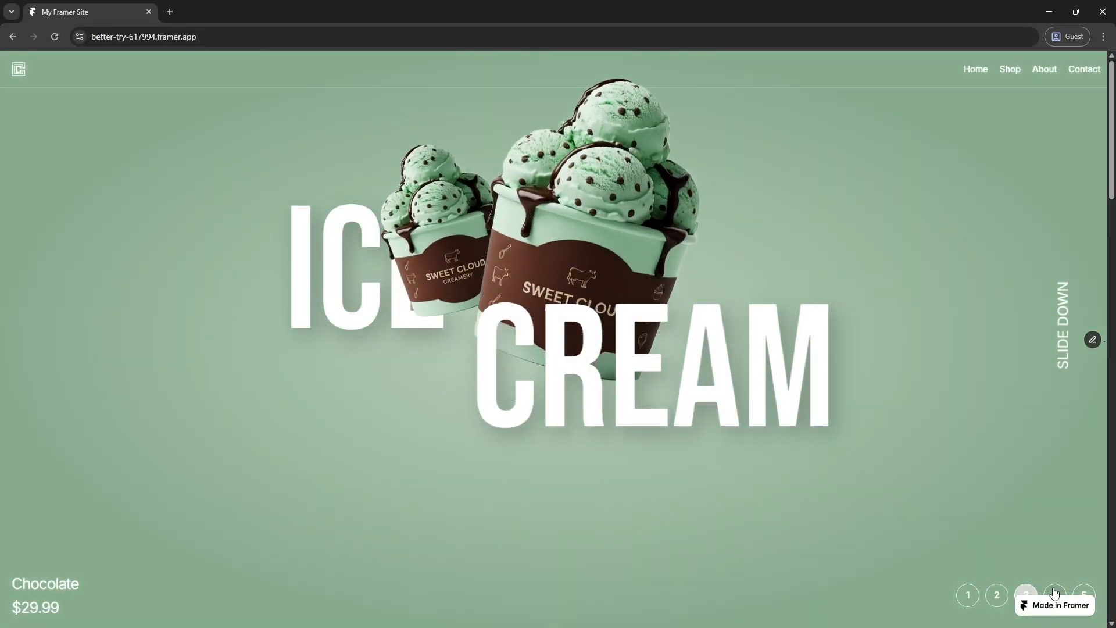
pyautogui.click(1077, 594)
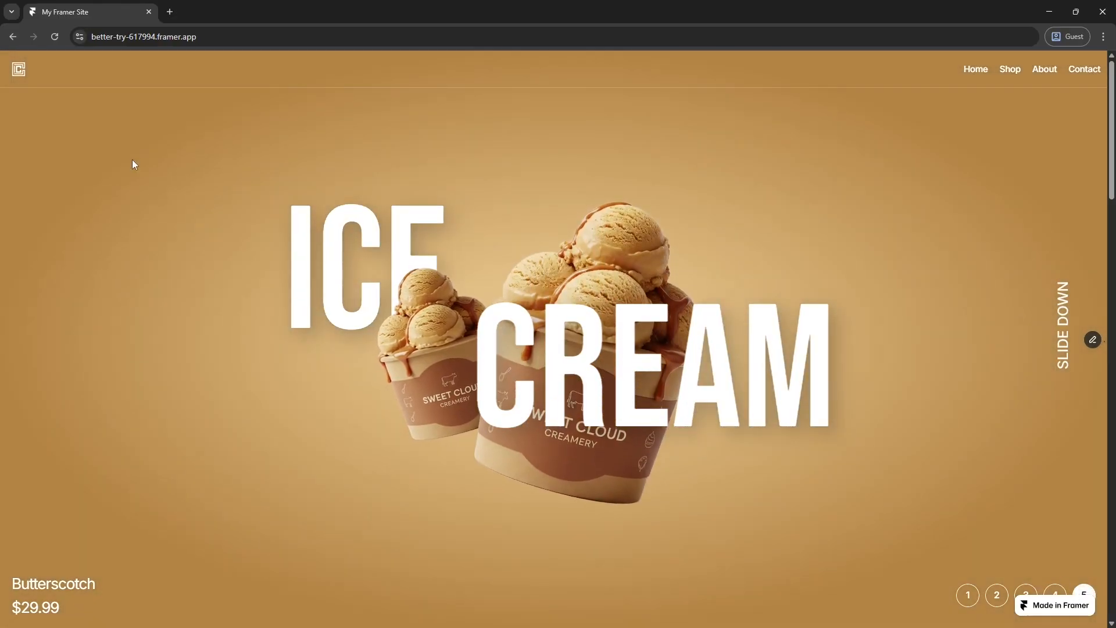
pyautogui.click(55, 36)
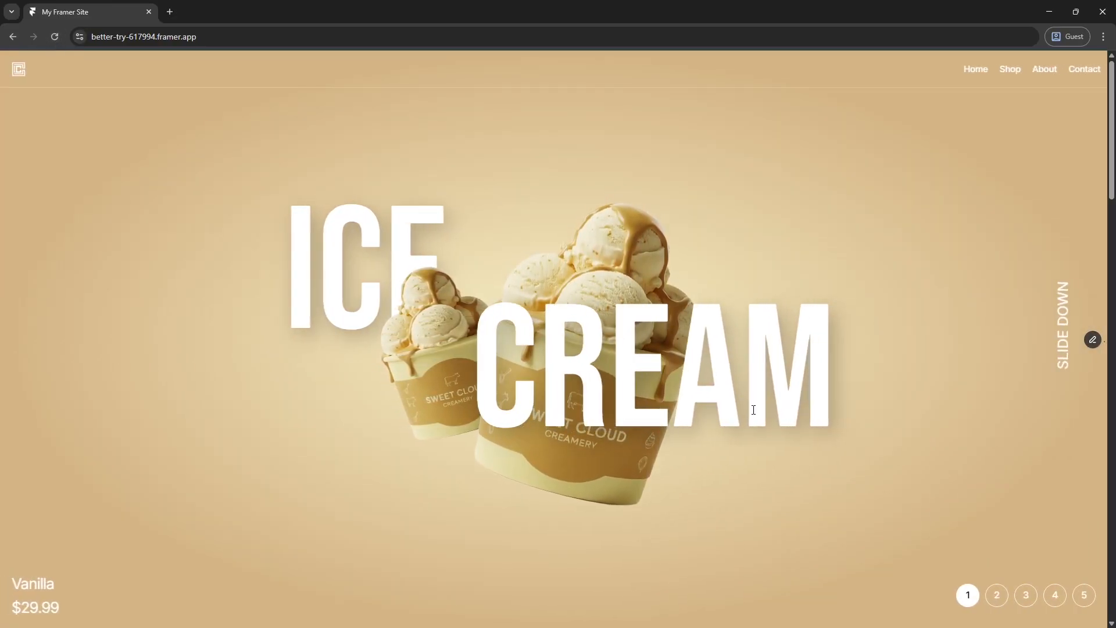
pyautogui.click(1004, 602)
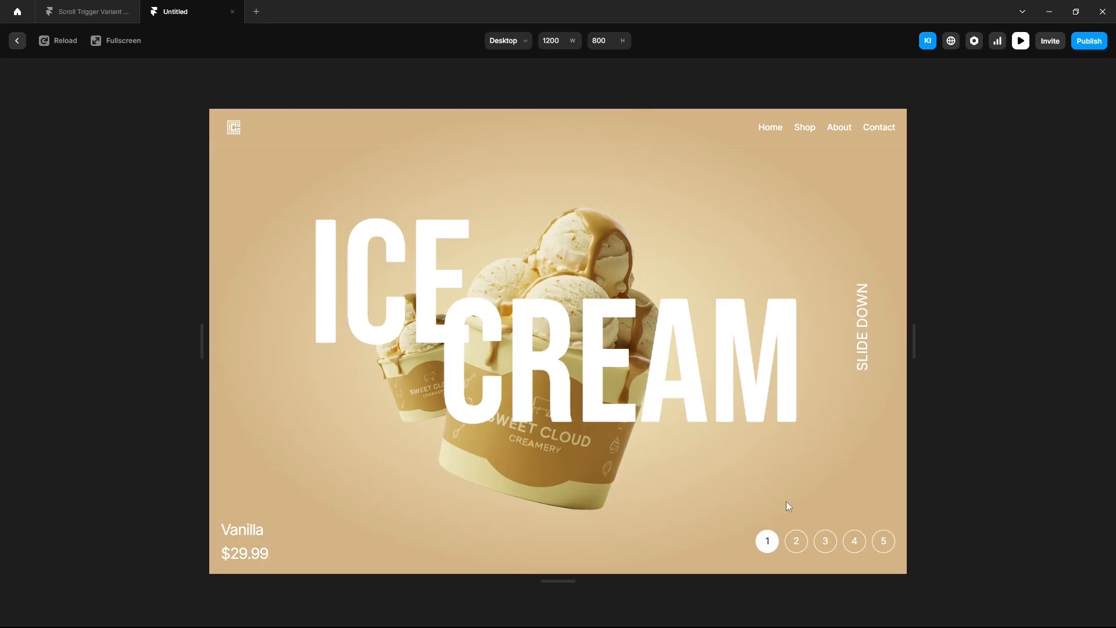
# - Check pagination circles 2 through 5 in the Framer page preview and return to the editor
pyautogui.click(796, 543)
pyautogui.click(828, 545)
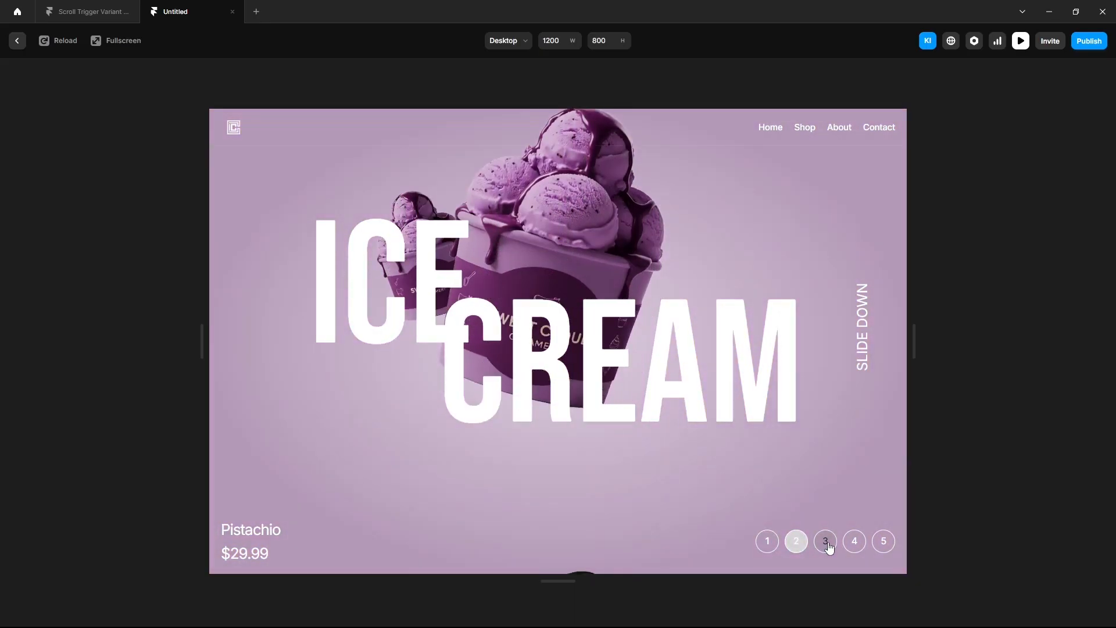
pyautogui.click(855, 540)
pyautogui.click(883, 542)
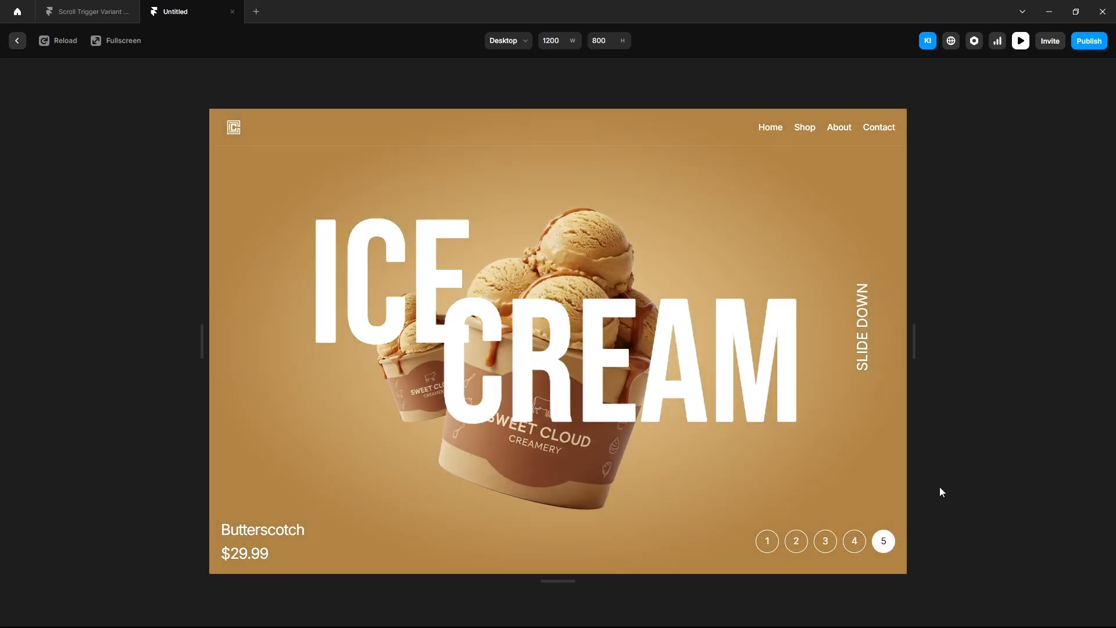
pyautogui.press('Escape')
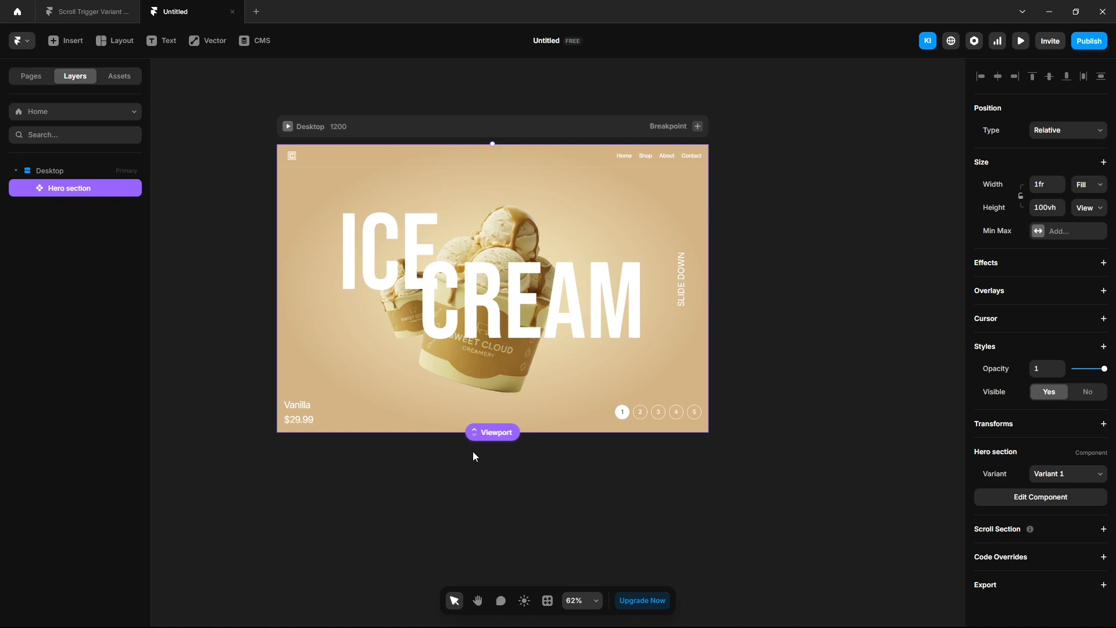
# - Wrap the Hero section on the Home page in a stack and rename the stack Main
pyautogui.hotkey('ctrl', 'alt', 'Return')
pyautogui.doubleClick(70, 190)
pyautogui.write('Main')
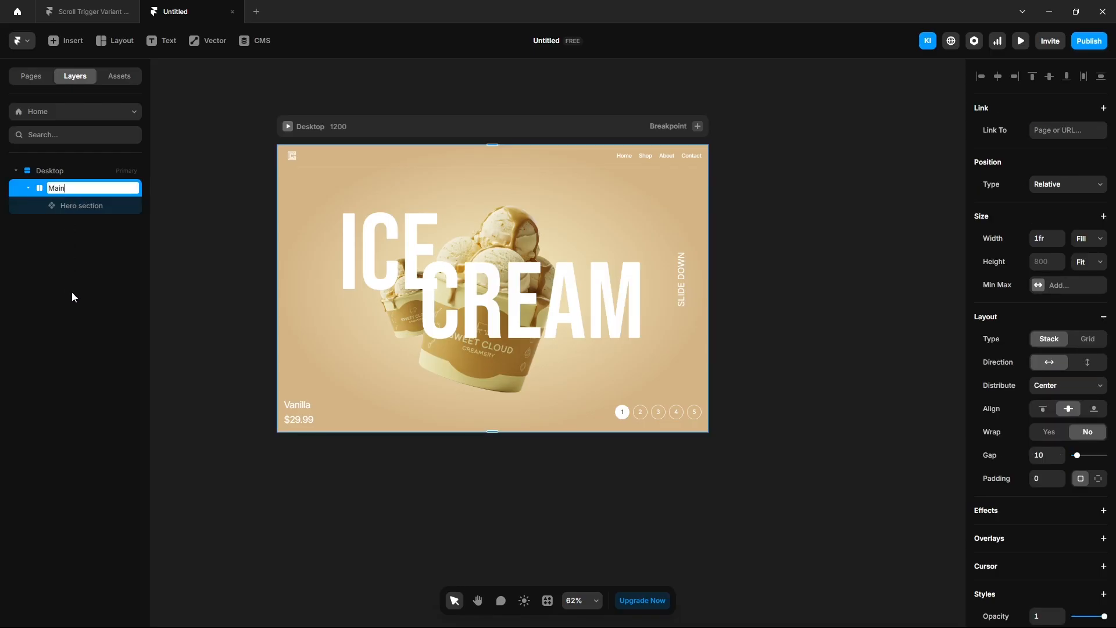
pyautogui.press('Return')
# - Set the Main stack's height to 4000 and align its content to the start
pyautogui.click(1038, 256)
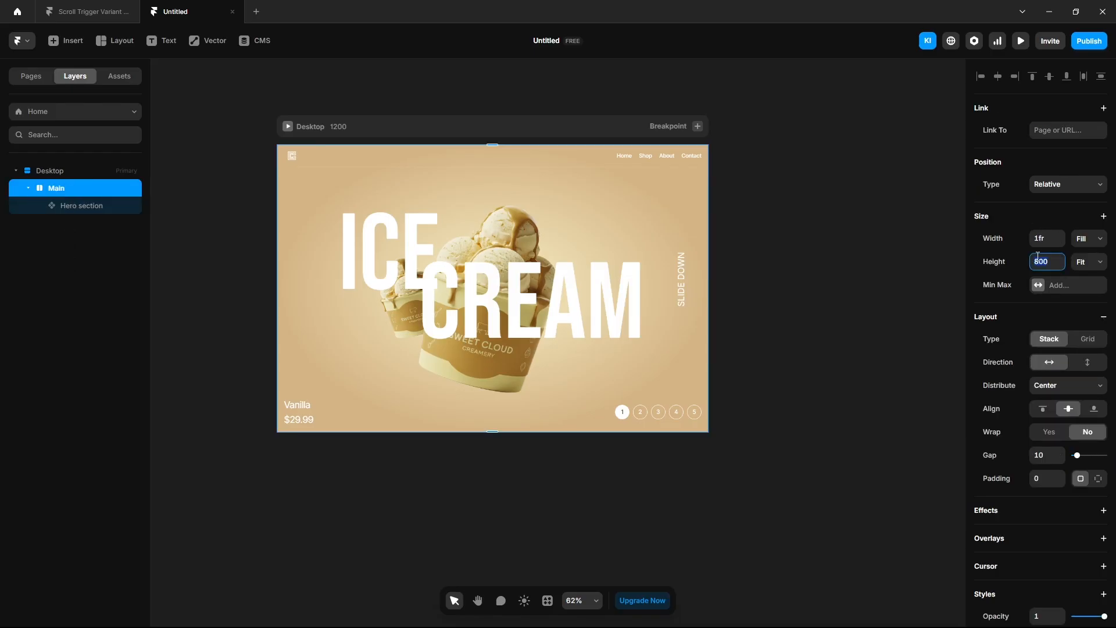
pyautogui.write('4000')
pyautogui.press('Return')
pyautogui.click(1045, 410)
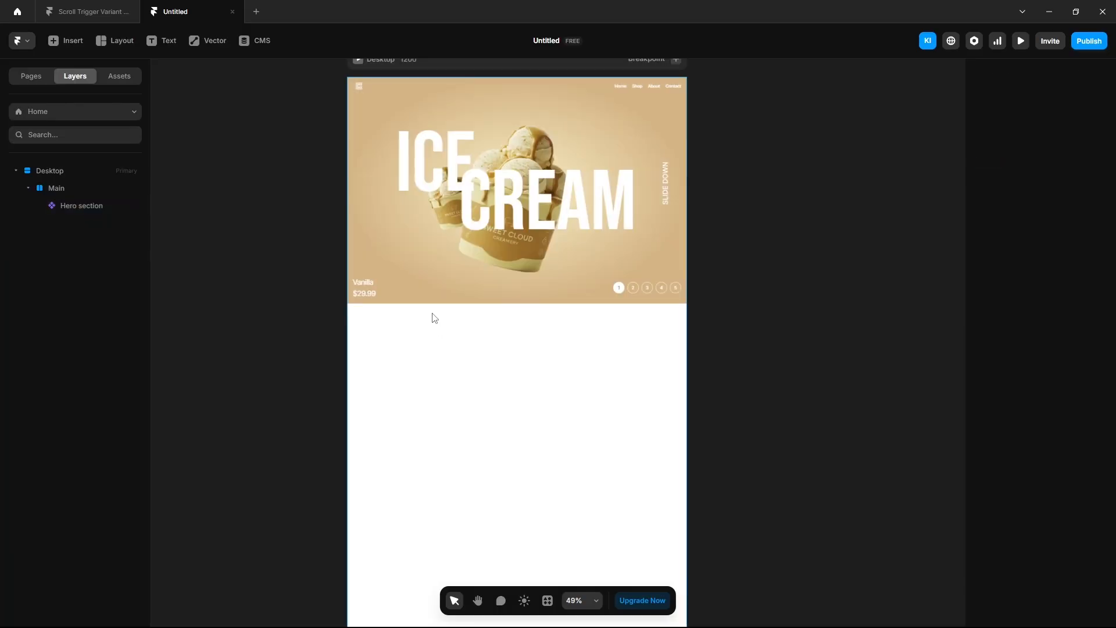
# - Draw a frame about 339 by 47 inside Main, make it absolute, and center it directly below the Hero section
pyautogui.press('f')
pyautogui.moveTo(430, 311); pyautogui.dragTo(526, 324)
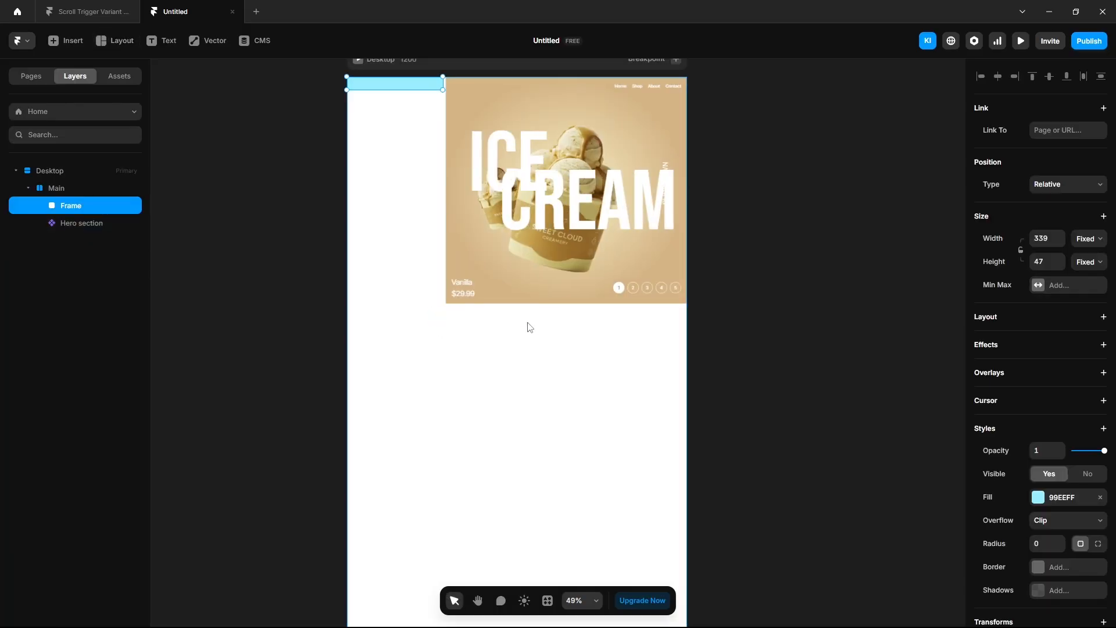
pyautogui.click(1067, 183)
pyautogui.click(1053, 198)
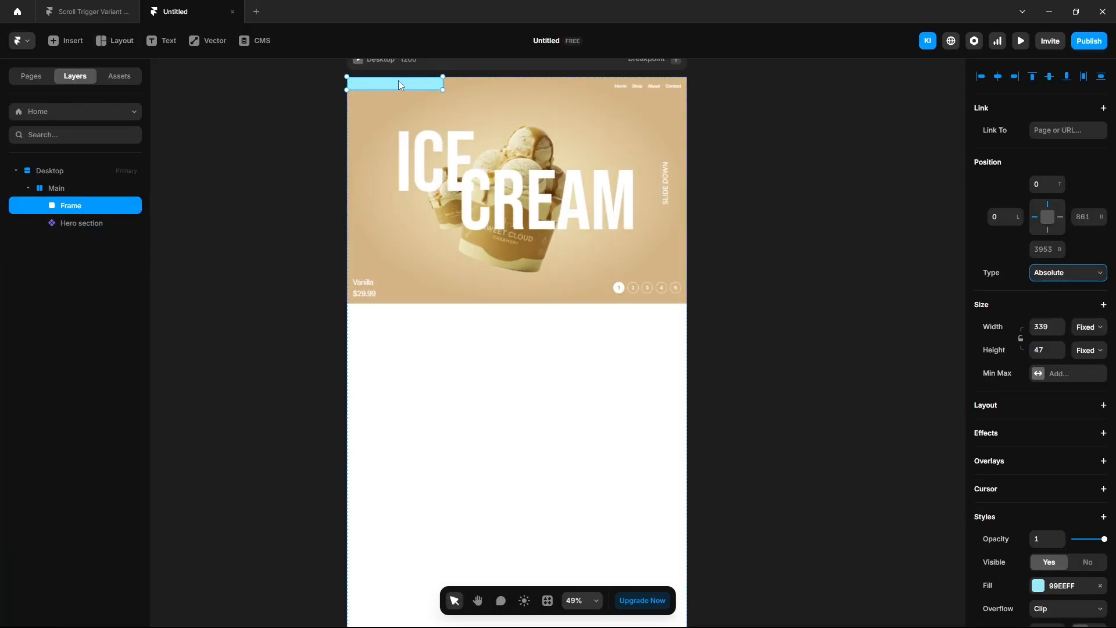
pyautogui.moveTo(399, 80); pyautogui.dragTo(518, 308)
# - Turn the new frame into a scroll section named 1
pyautogui.scroll(-4, 1030, 410)
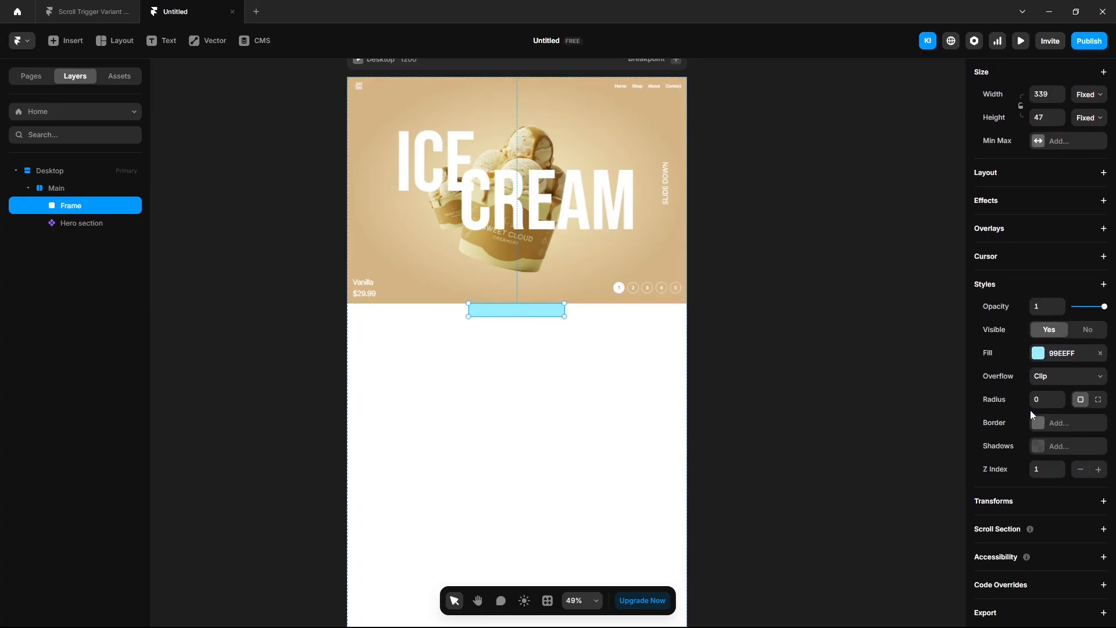
pyautogui.click(1006, 536)
pyautogui.click(1052, 552)
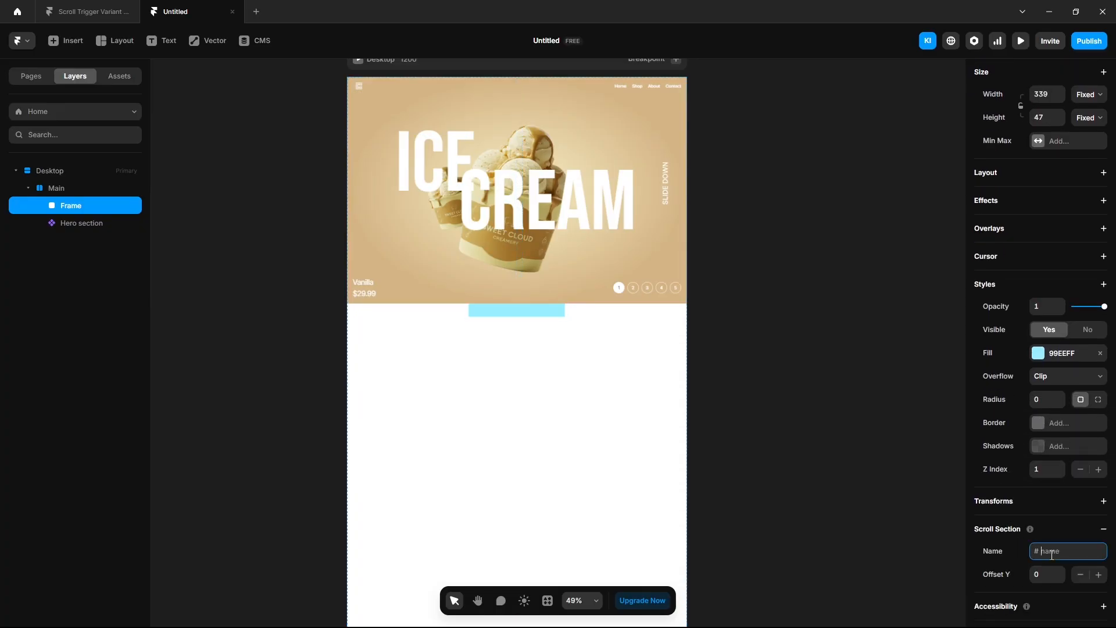
pyautogui.write('1')
pyautogui.press('Return')
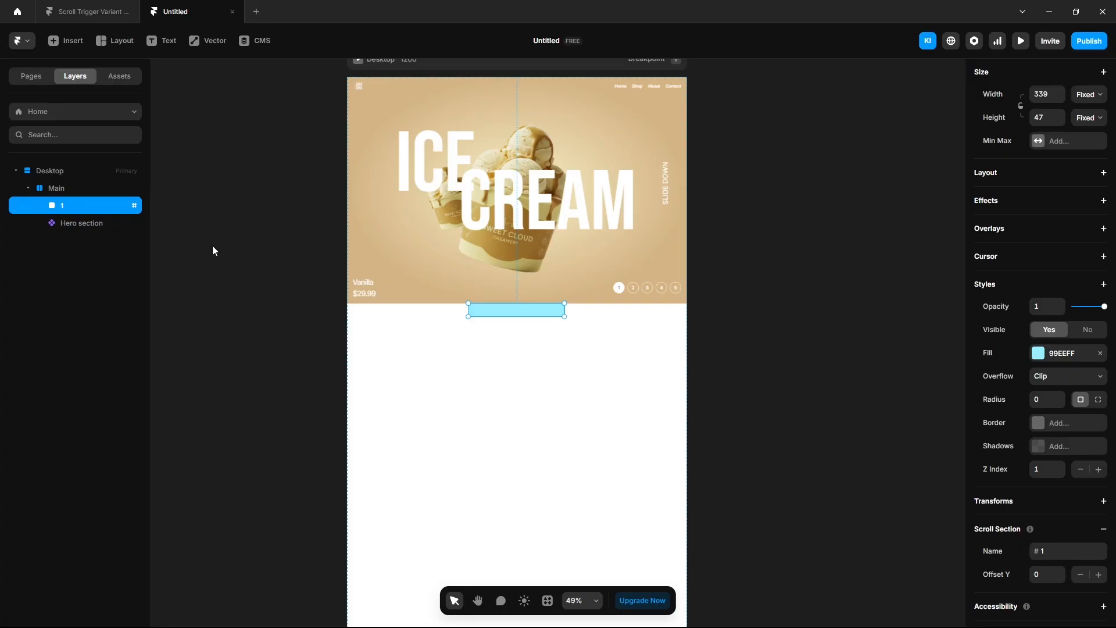
# - Duplicate frame 1 three times and rename the copies 2, 3 and 4
pyautogui.hotkey('ctrl', 'd')
pyautogui.hotkey('ctrl', 'd')
pyautogui.hotkey('ctrl', 'd')
pyautogui.doubleClick(62, 224)
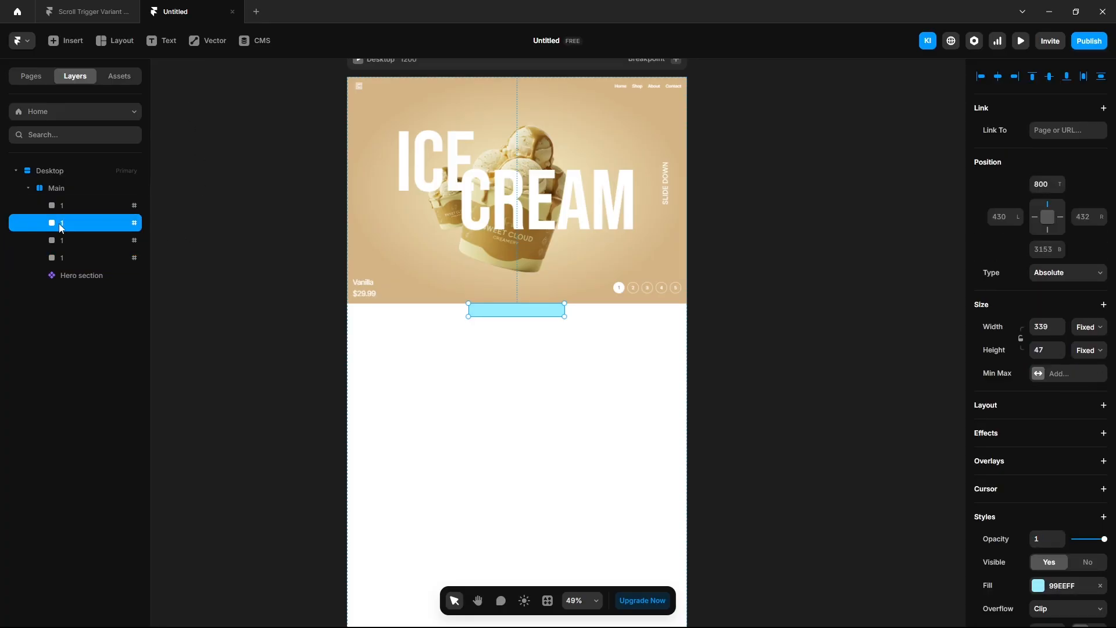
pyautogui.write('2')
pyautogui.doubleClick(72, 236)
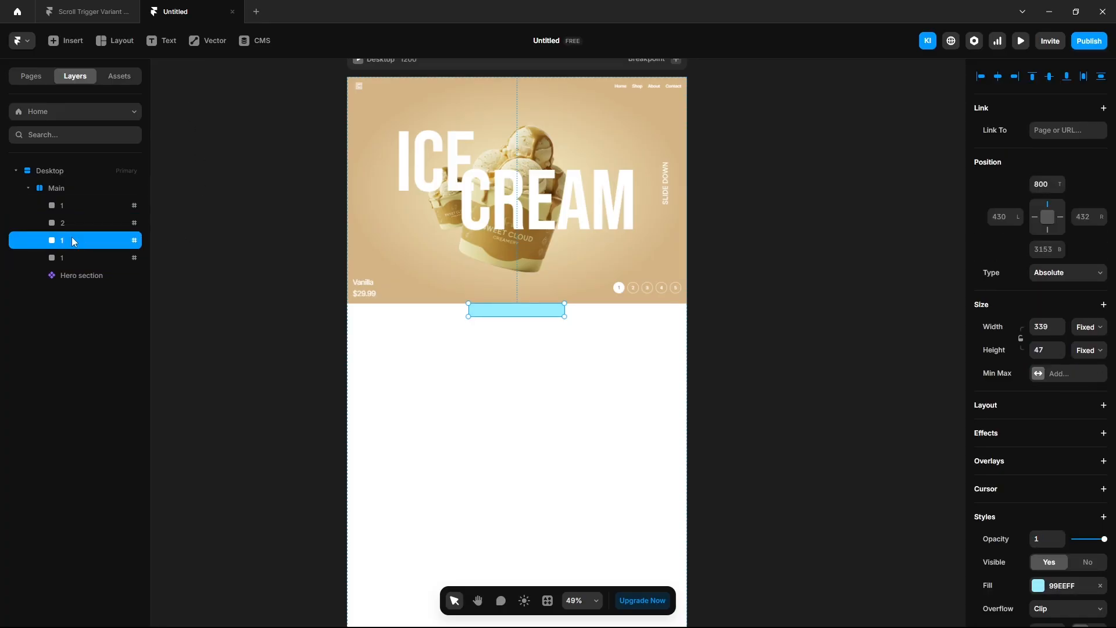
pyautogui.write('3')
pyautogui.click(75, 252)
pyautogui.doubleClick(75, 251)
pyautogui.write('4')
pyautogui.press('Return')
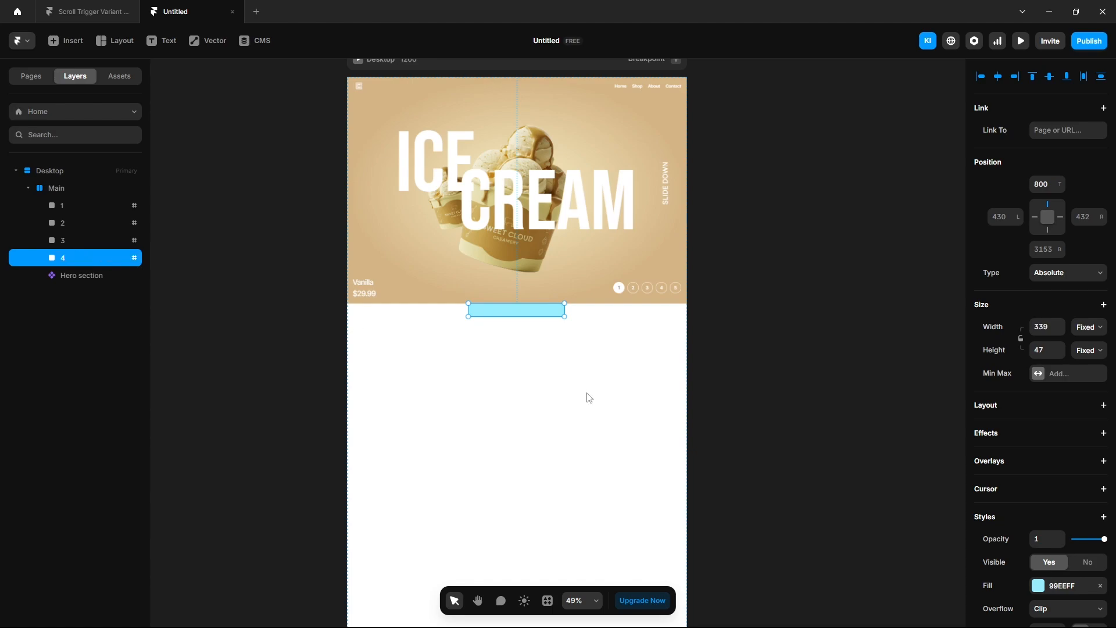
# - Set the scroll section names of frames 2, 3 and 4 to 2, 3 and 4 respectively
pyautogui.scroll(-4, 1026, 510)
pyautogui.click(80, 224)
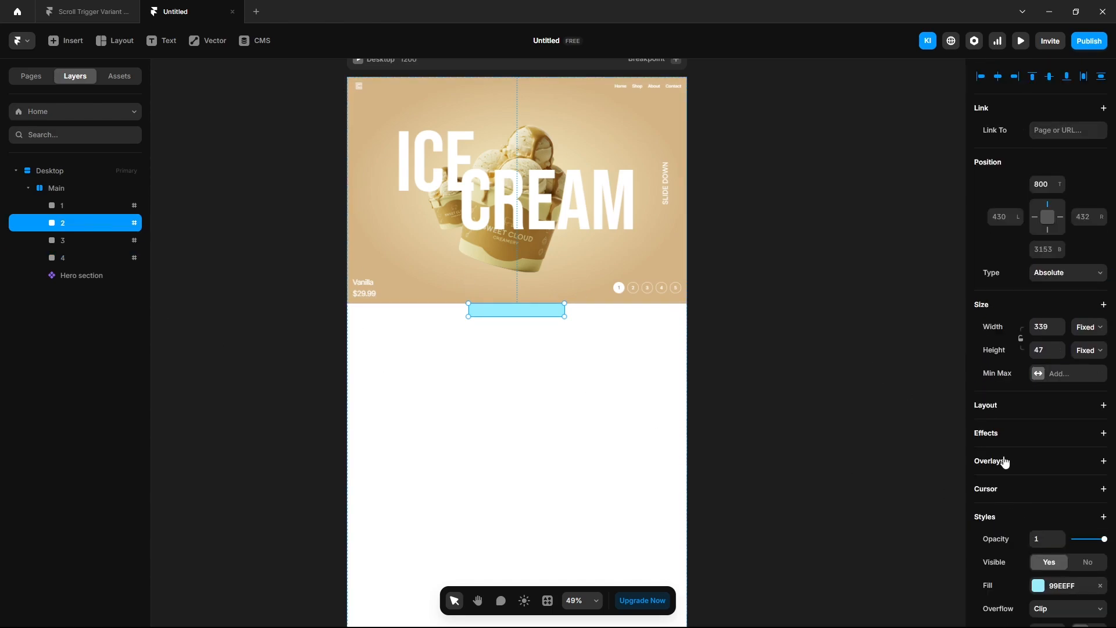
pyautogui.scroll(-5, 1047, 568)
pyautogui.click(1049, 495)
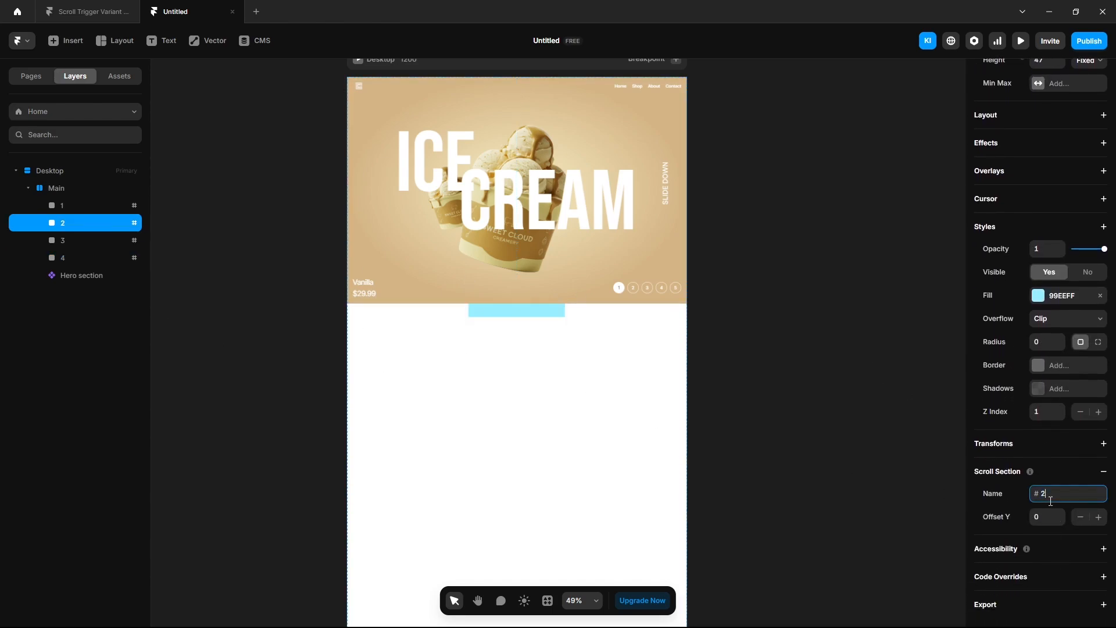
pyautogui.click(75, 240)
pyautogui.scroll(-5, 1007, 488)
pyautogui.click(1052, 494)
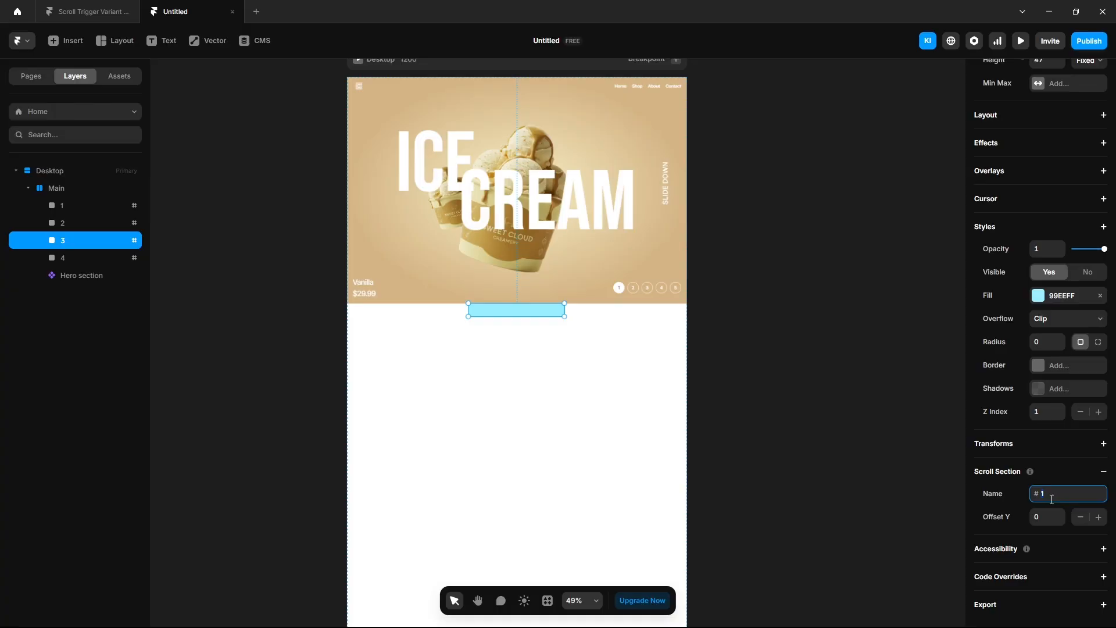
pyautogui.click(65, 259)
pyautogui.scroll(-5, 1047, 488)
pyautogui.click(1052, 493)
pyautogui.write('4')
pyautogui.click(814, 444)
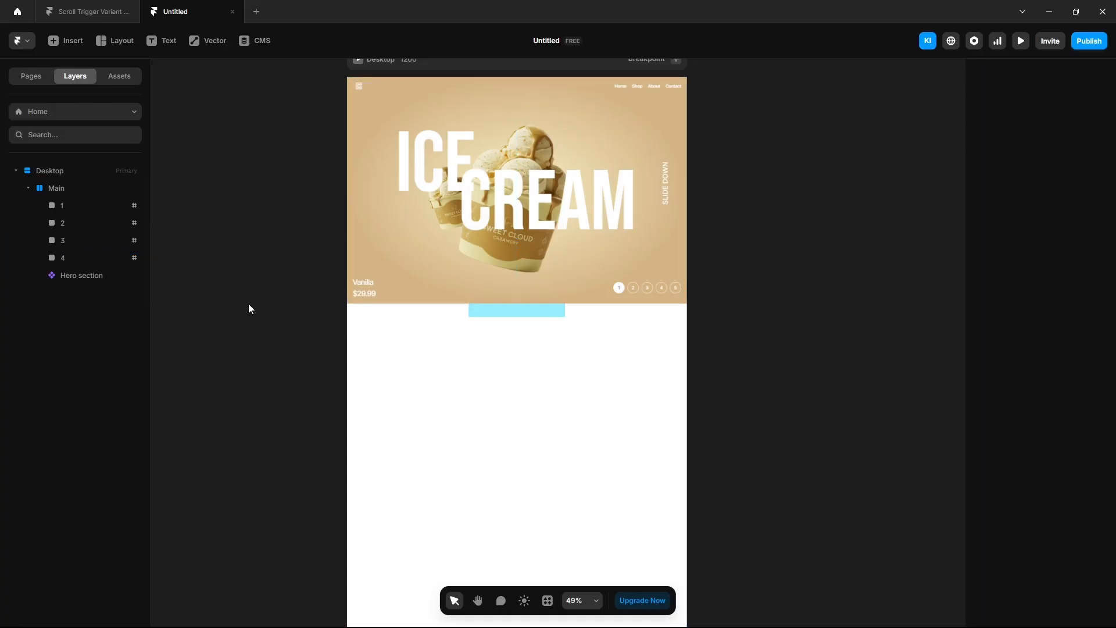
# - Space frames 2, 3 and 4 evenly down the Main stack, with top offsets of 2400 for frame 3 and 3200 for frame 4
pyautogui.click(94, 225)
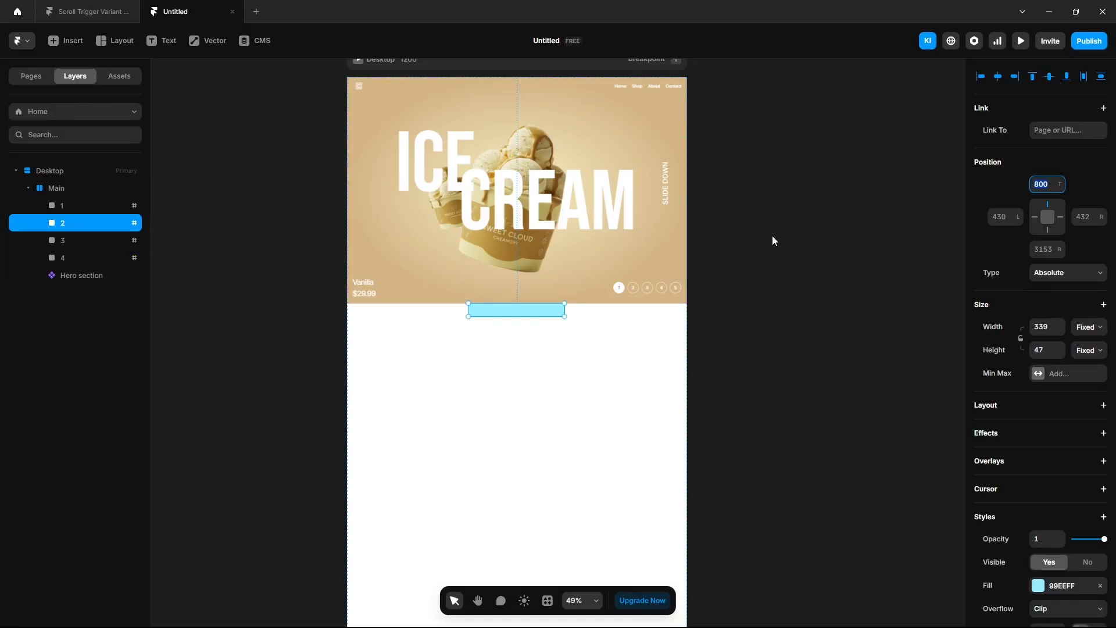
pyautogui.press('Return')
pyautogui.click(76, 240)
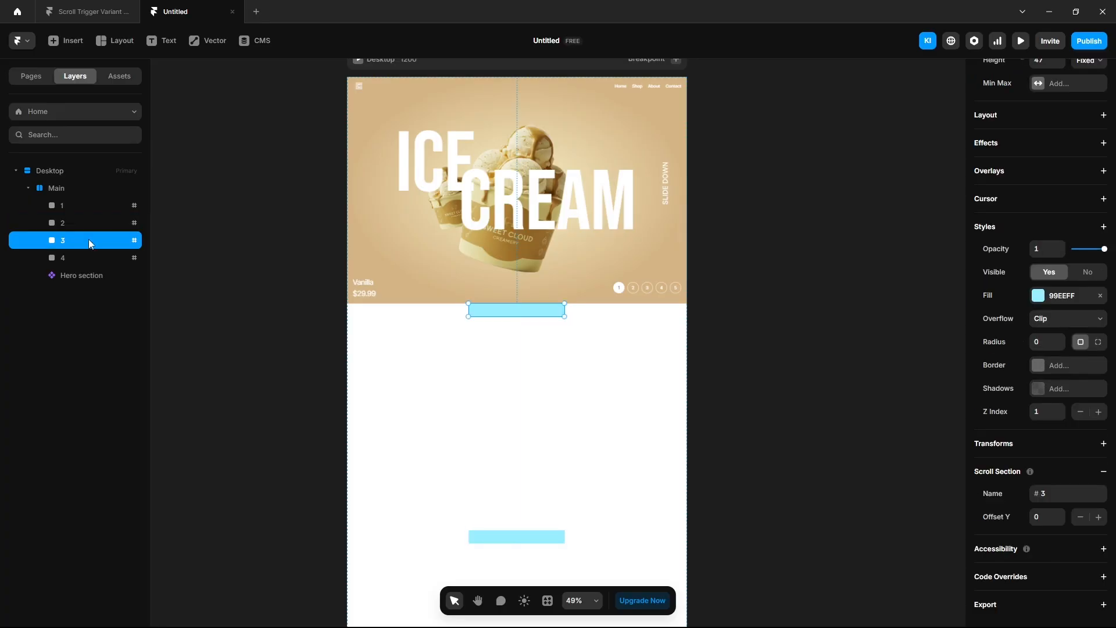
pyautogui.scroll(-3, 456, 309)
pyautogui.moveTo(1055, 185); pyautogui.dragTo(877, 213)
pyautogui.write('2400')
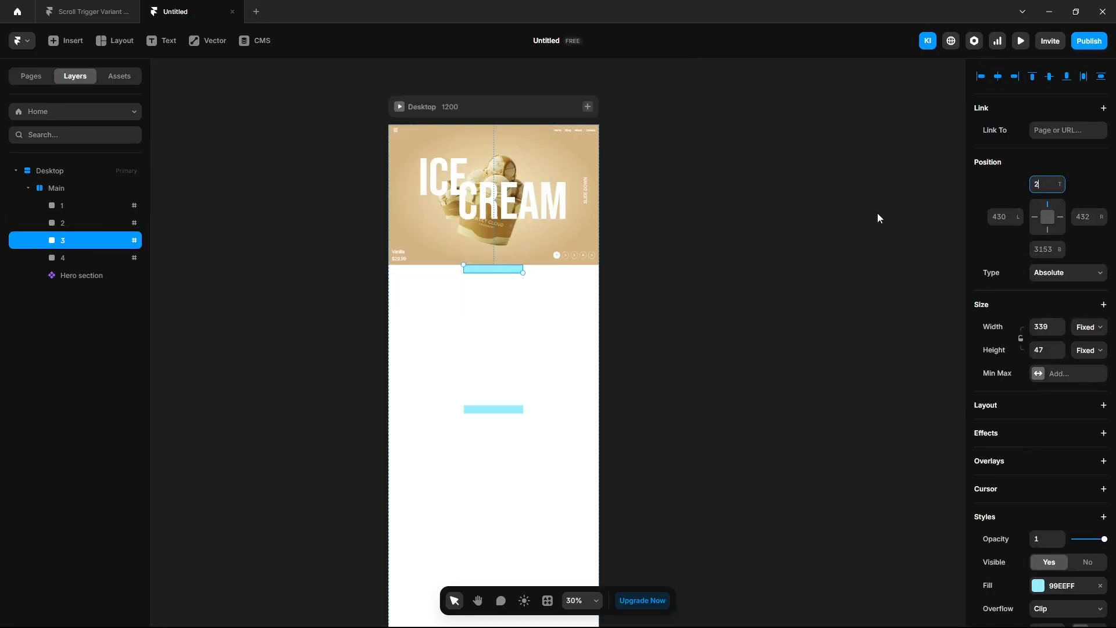
pyautogui.press('Return')
pyautogui.click(99, 257)
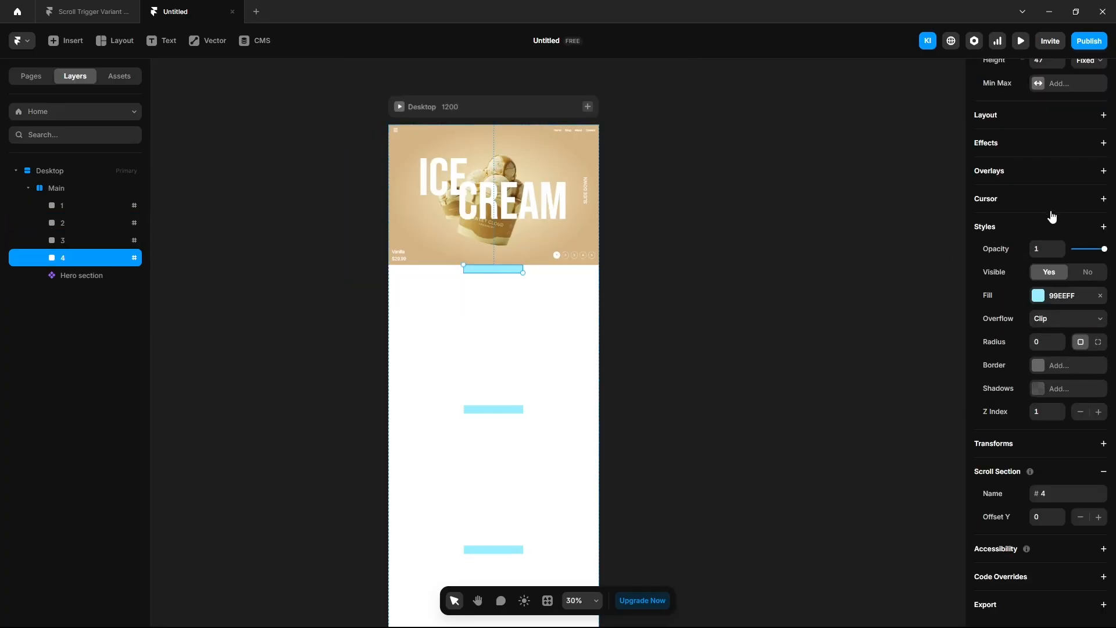
pyautogui.scroll(5, 1046, 337)
pyautogui.click(1043, 184)
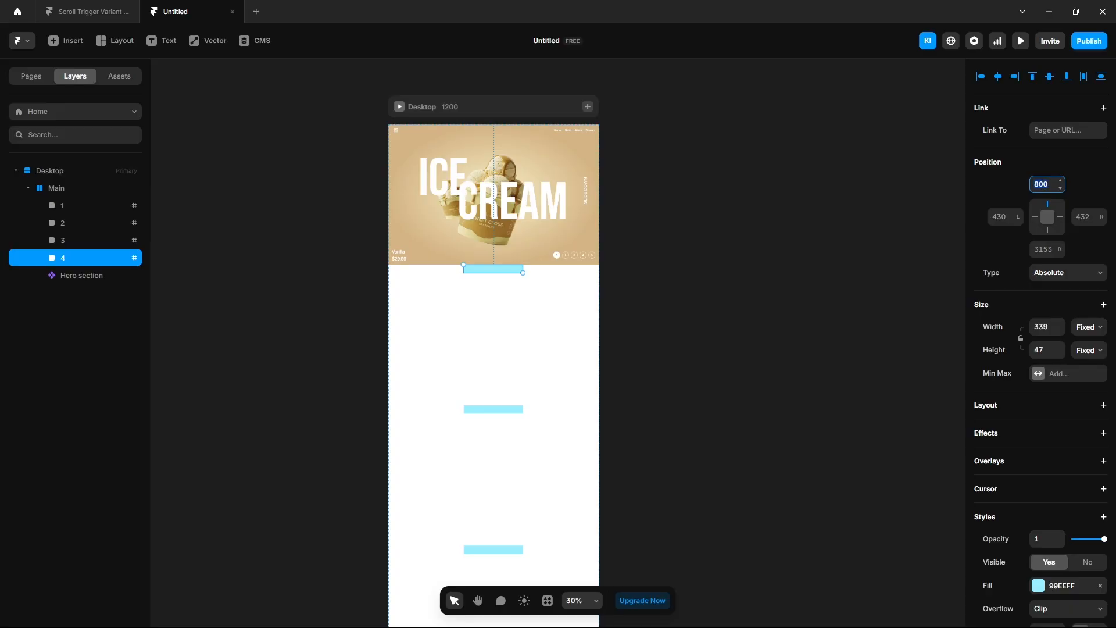
pyautogui.write('3200')
pyautogui.press('Return')
# - Add a scroll variant effect to the Hero section and set its trigger to Section in View
pyautogui.click(100, 275)
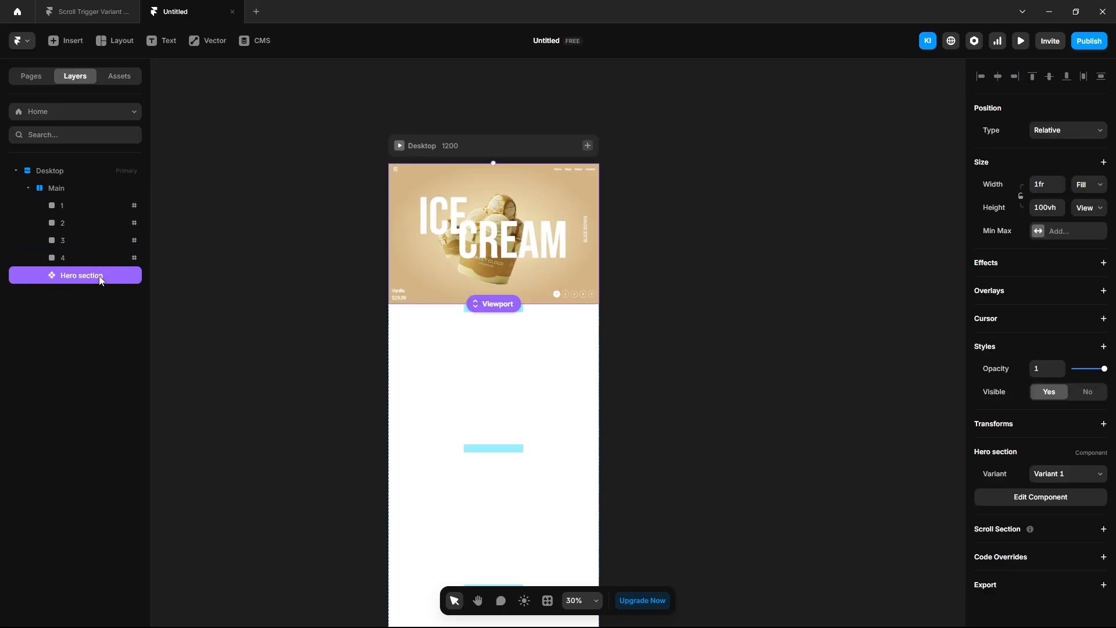
pyautogui.click(977, 265)
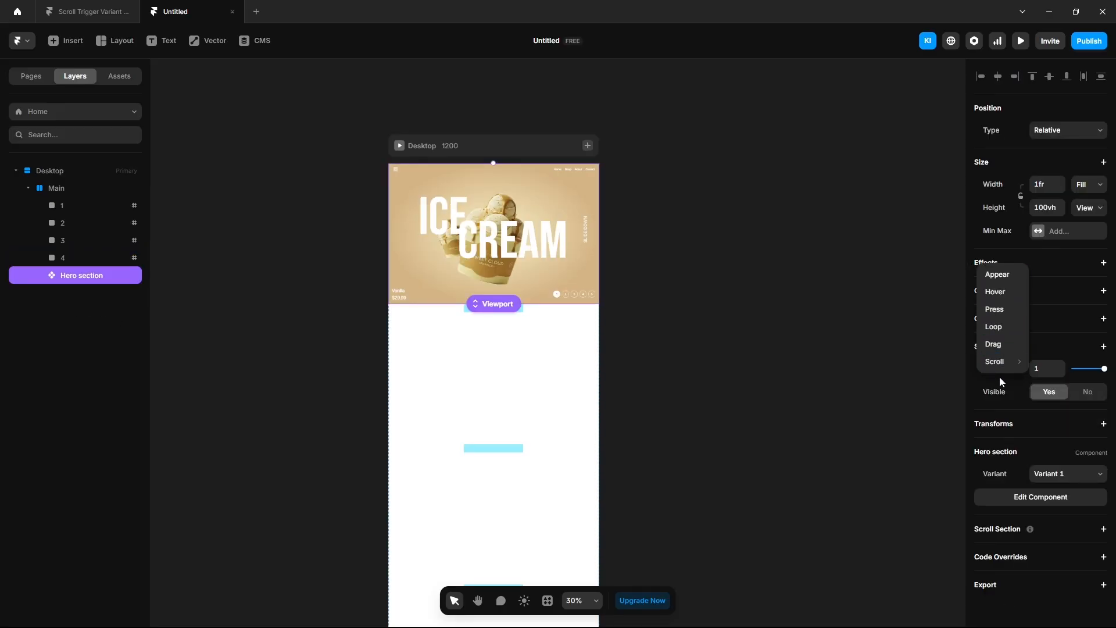
pyautogui.moveTo(1000, 365)
pyautogui.click(1064, 414)
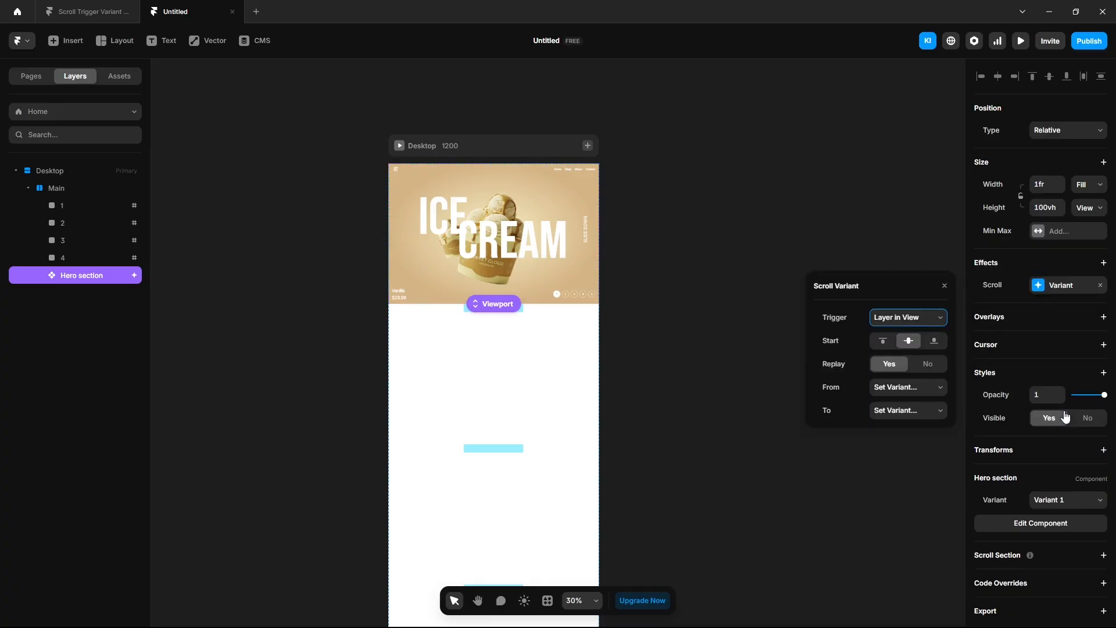
pyautogui.click(892, 329)
pyautogui.click(891, 362)
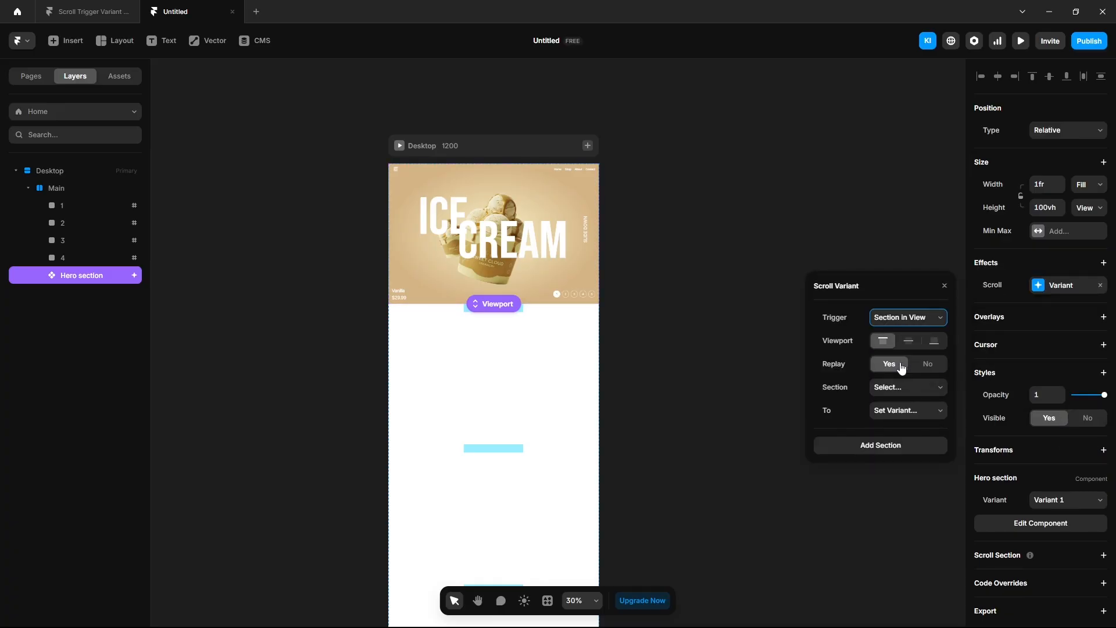
# - Set the scroll variant's viewport point to the middle and map section #1 to Variant 2
pyautogui.click(909, 343)
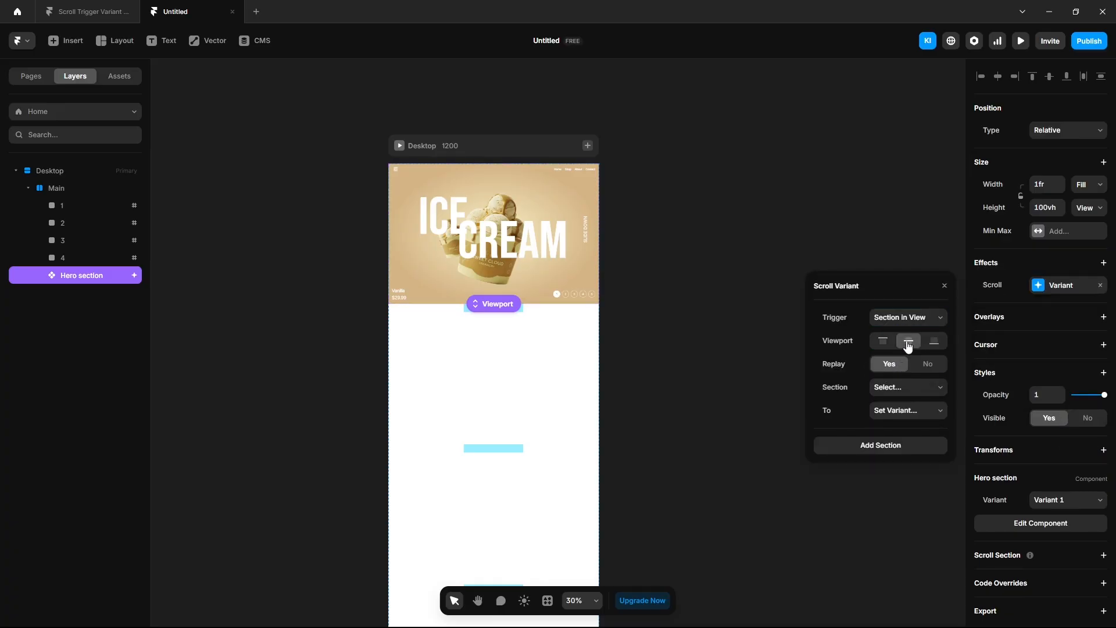
pyautogui.click(878, 390)
pyautogui.click(884, 419)
pyautogui.click(887, 413)
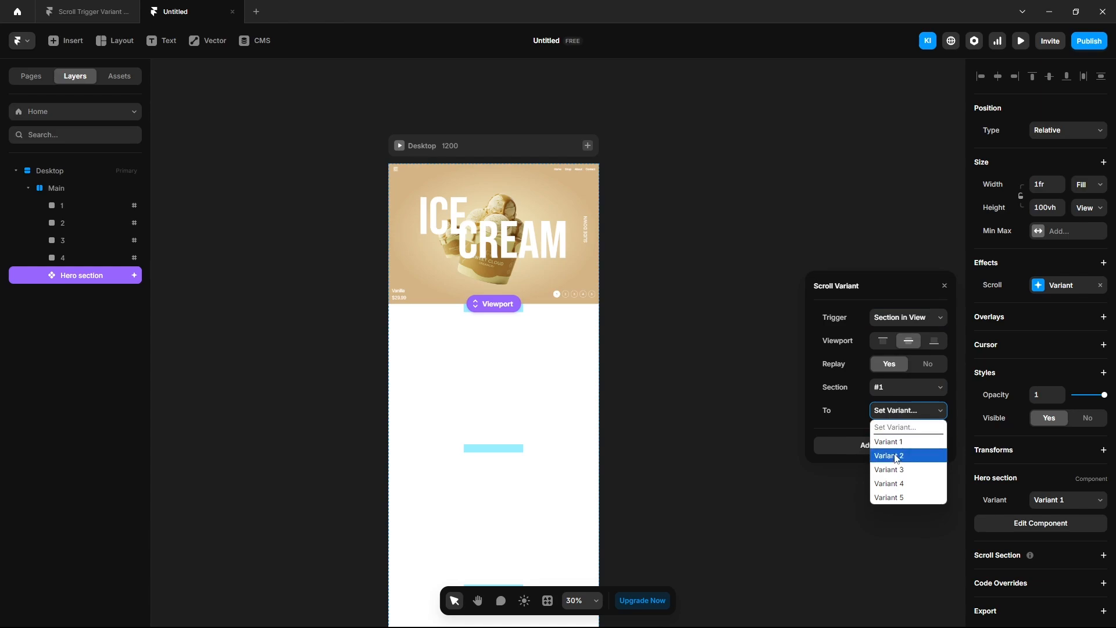
pyautogui.click(896, 456)
# - Add a second section to the scroll variant effect and map section #2 to Variant 3
pyautogui.click(896, 449)
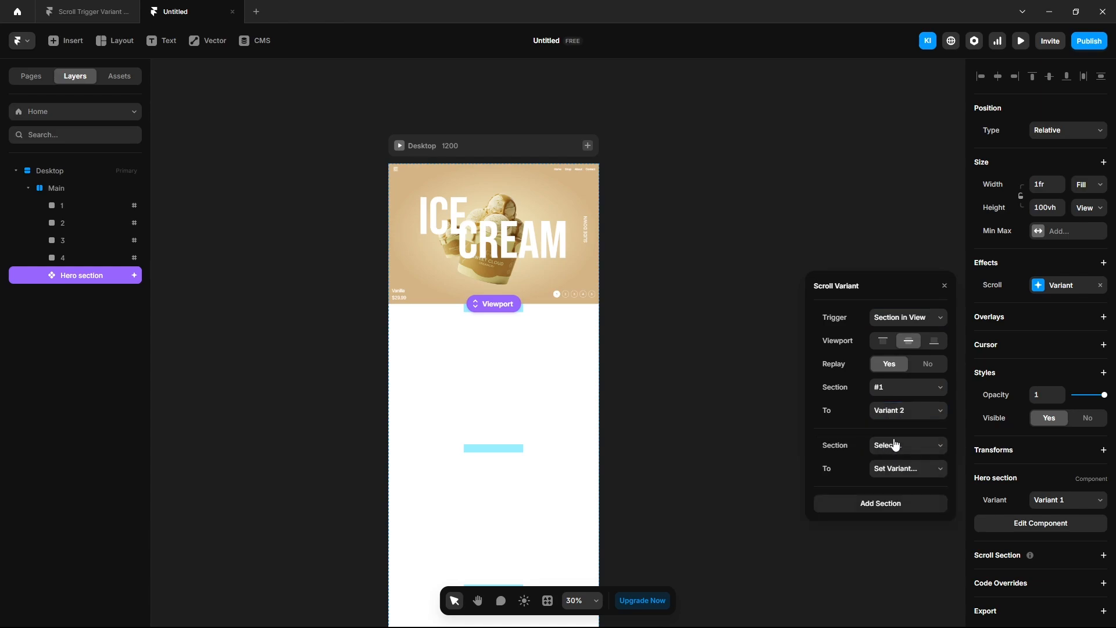
pyautogui.click(896, 445)
pyautogui.click(890, 477)
pyautogui.click(890, 473)
pyautogui.click(891, 526)
# - Add a third section to the scroll variant effect and map section #3 to Variant 4
pyautogui.click(892, 503)
pyautogui.click(894, 505)
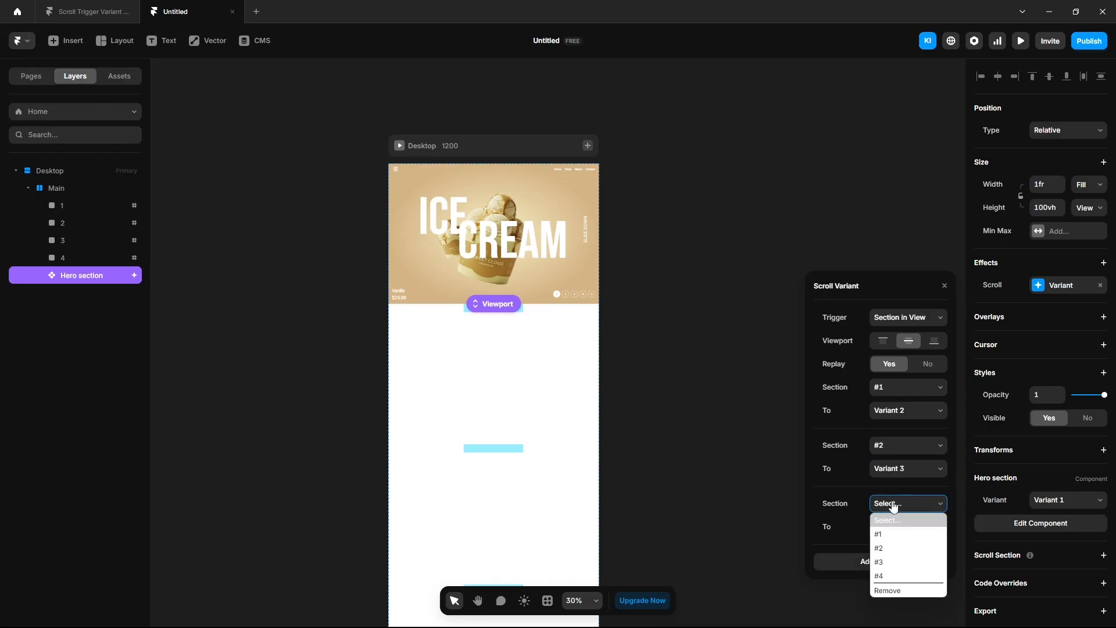
pyautogui.click(884, 561)
pyautogui.click(889, 526)
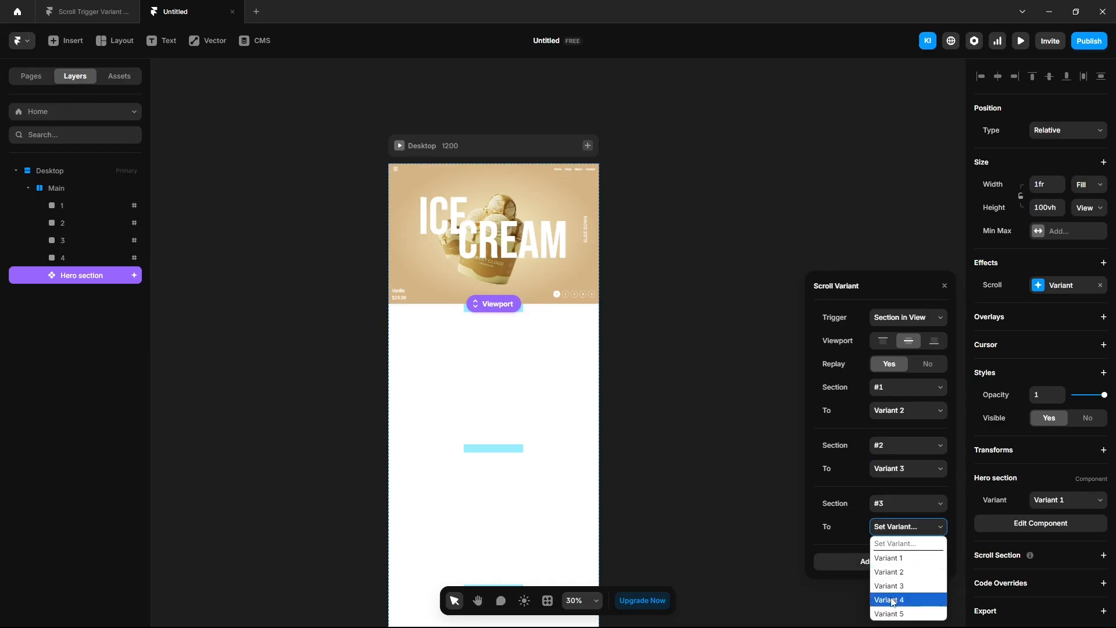
pyautogui.click(893, 601)
# - Add a fourth section to the scroll variant effect, map section #4 to Variant 5, and close the settings
pyautogui.click(891, 561)
pyautogui.click(894, 543)
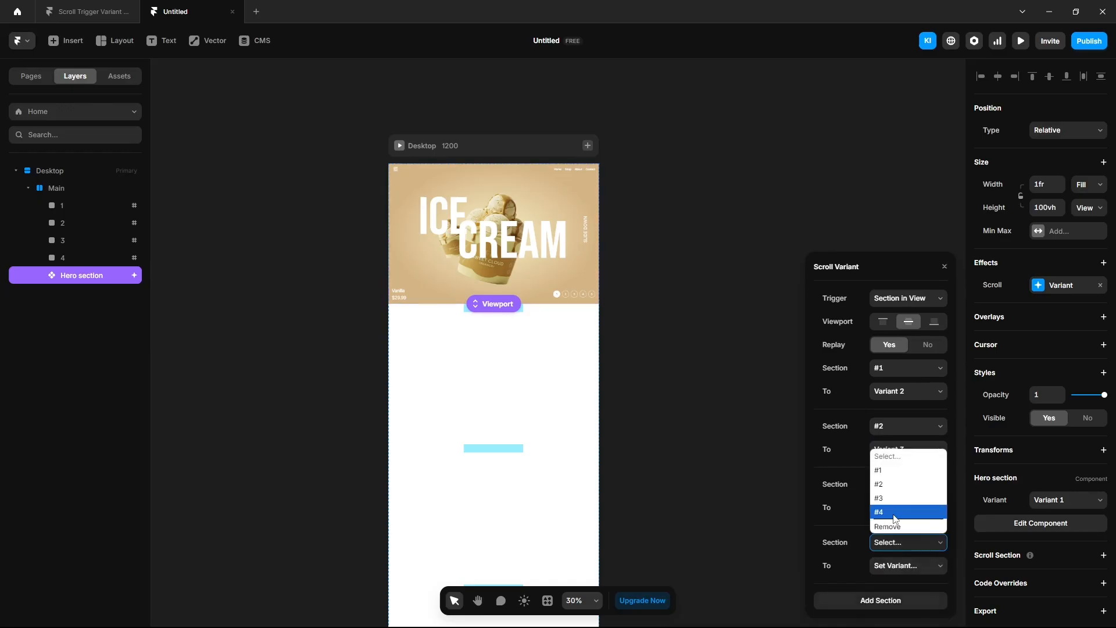
pyautogui.click(894, 512)
pyautogui.click(893, 564)
pyautogui.click(894, 547)
pyautogui.click(709, 322)
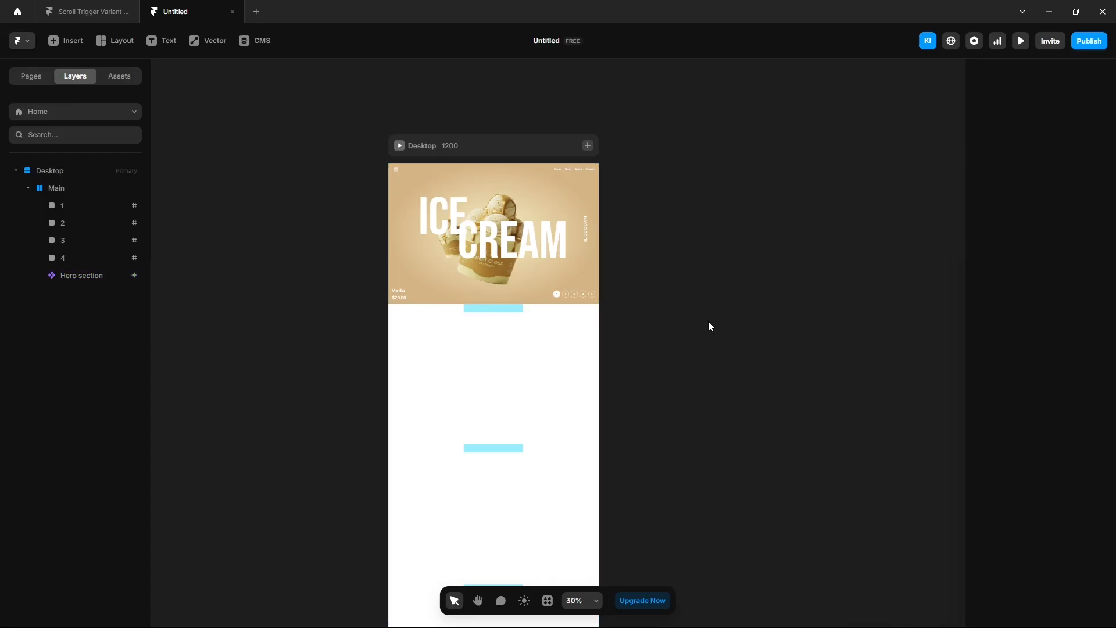
# - Preview the Home page and scroll down and up to check how the hero section changes variants
pyautogui.click(1023, 48)
pyautogui.scroll(-7, 590, 444)
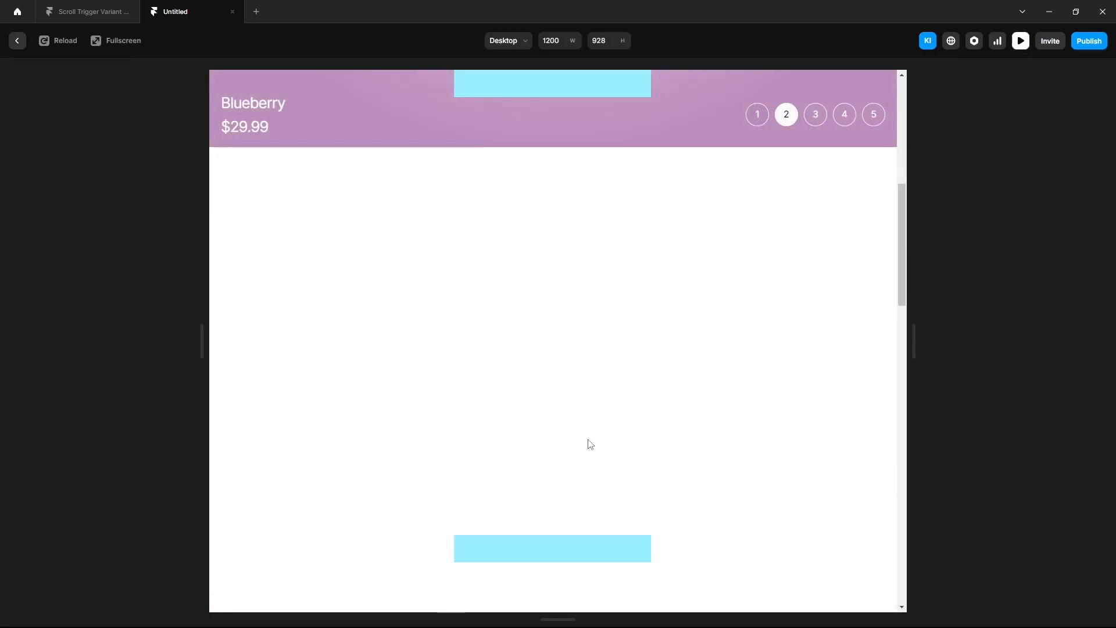
pyautogui.scroll(5, 591, 444)
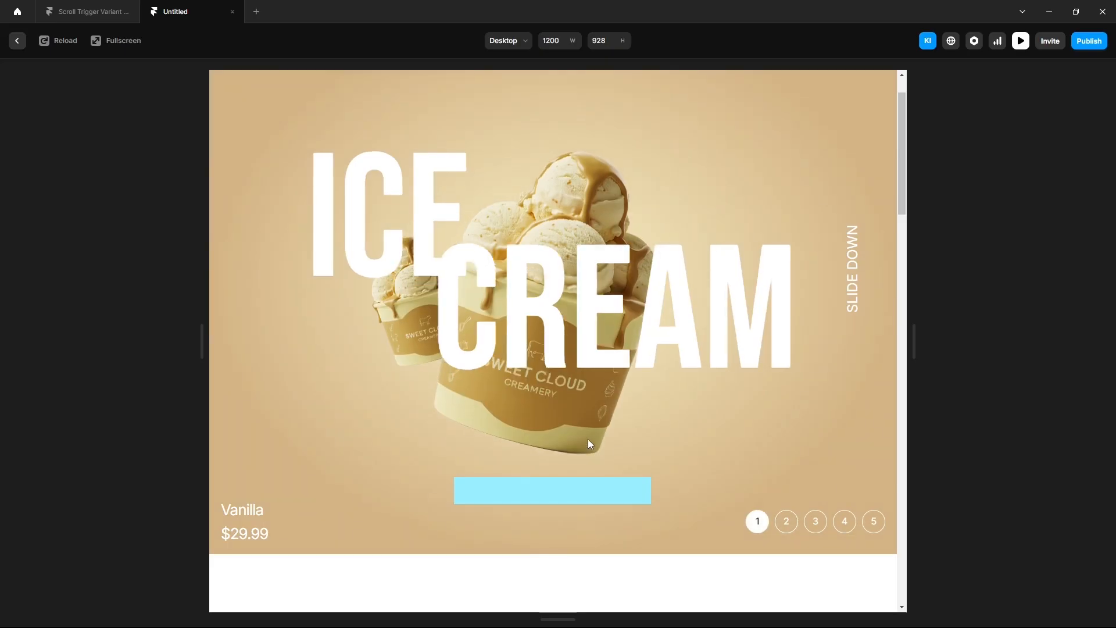
pyautogui.scroll(-5, 589, 441)
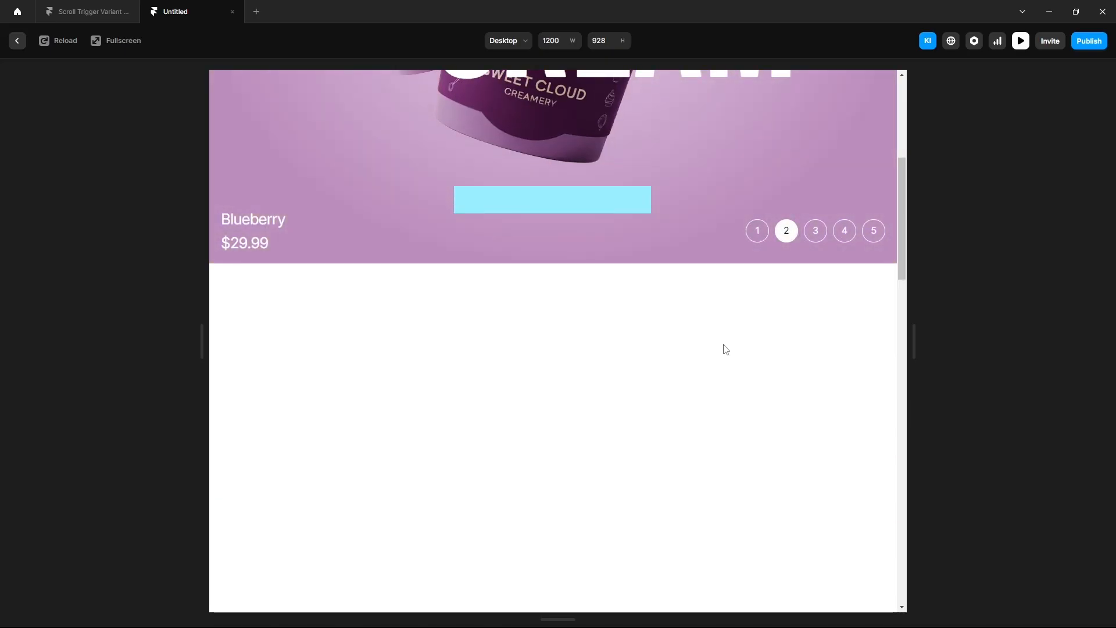
pyautogui.press('Escape')
# - Set the Hero section's position type to Sticky
pyautogui.click(86, 281)
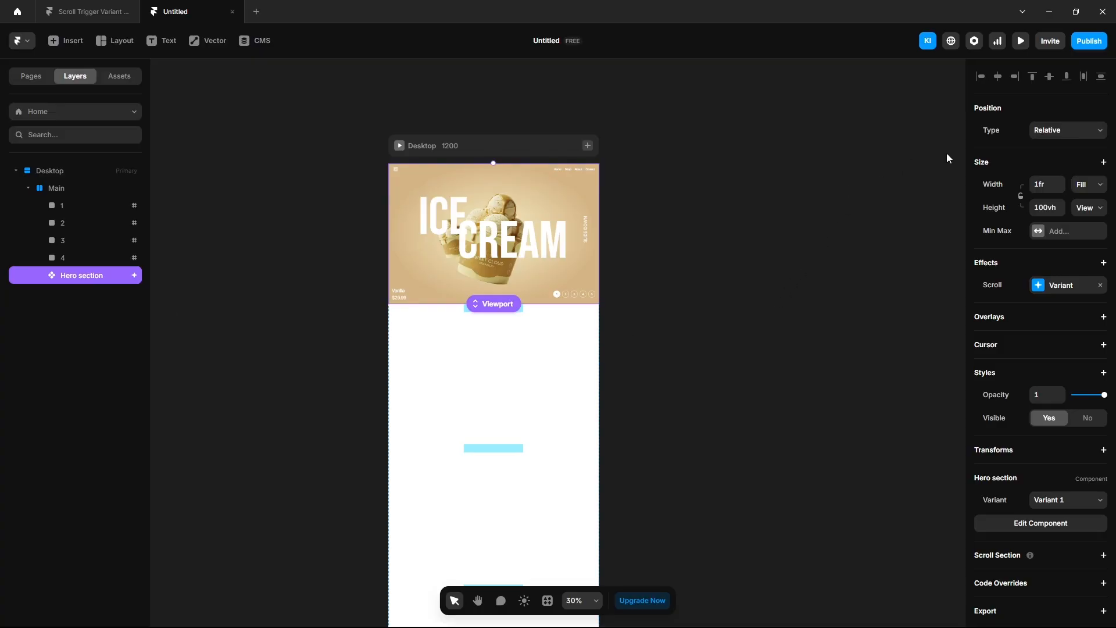
pyautogui.click(1068, 131)
pyautogui.click(1047, 187)
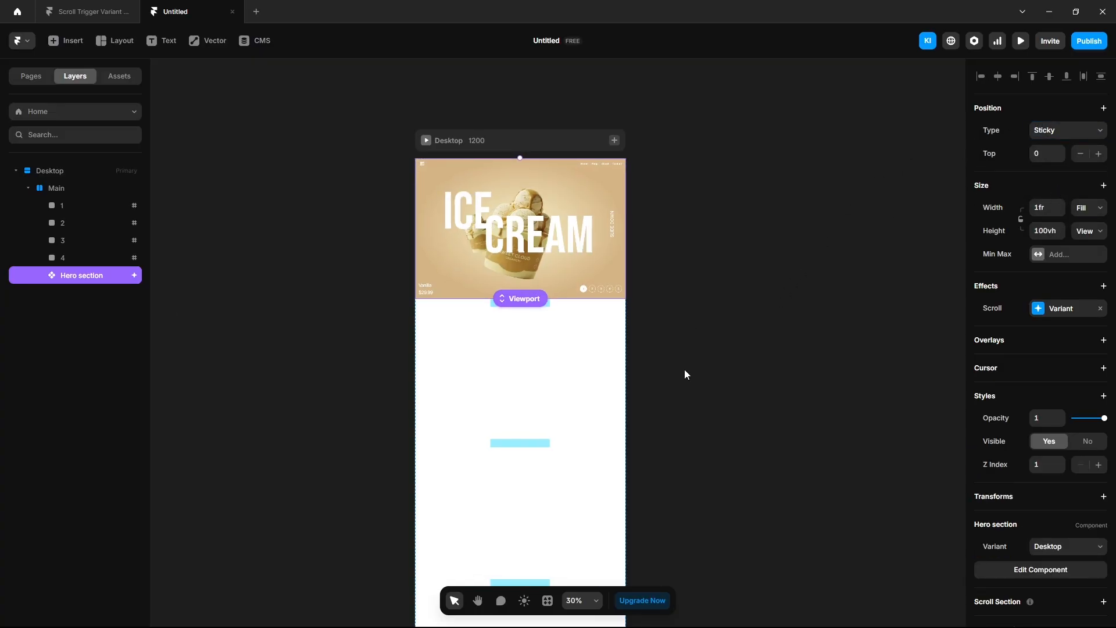
# - Set the primary hero variant's transition to Ease In Out with a time of 0.8 s and return to the Home page
pyautogui.doubleClick(534, 249)
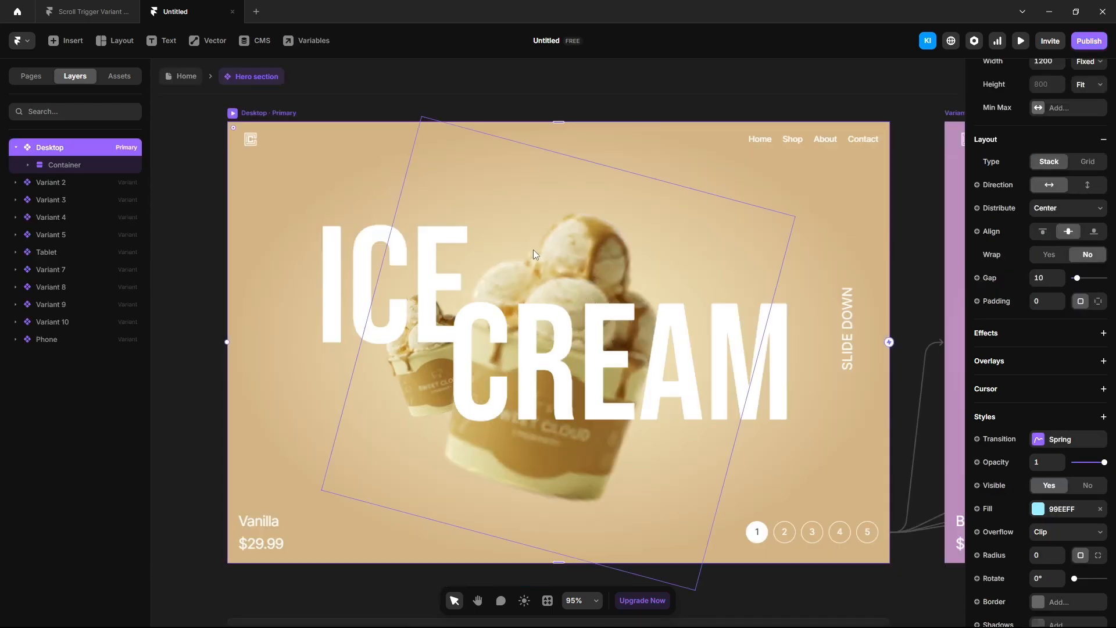
pyautogui.click(1049, 442)
pyautogui.click(881, 402)
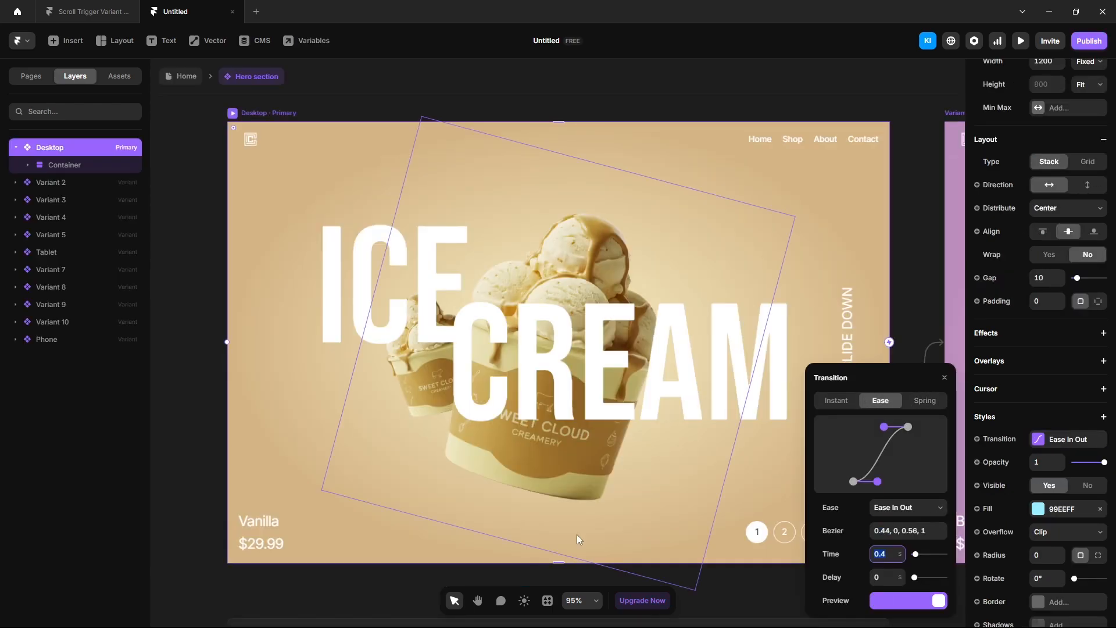
pyautogui.write('0.6')
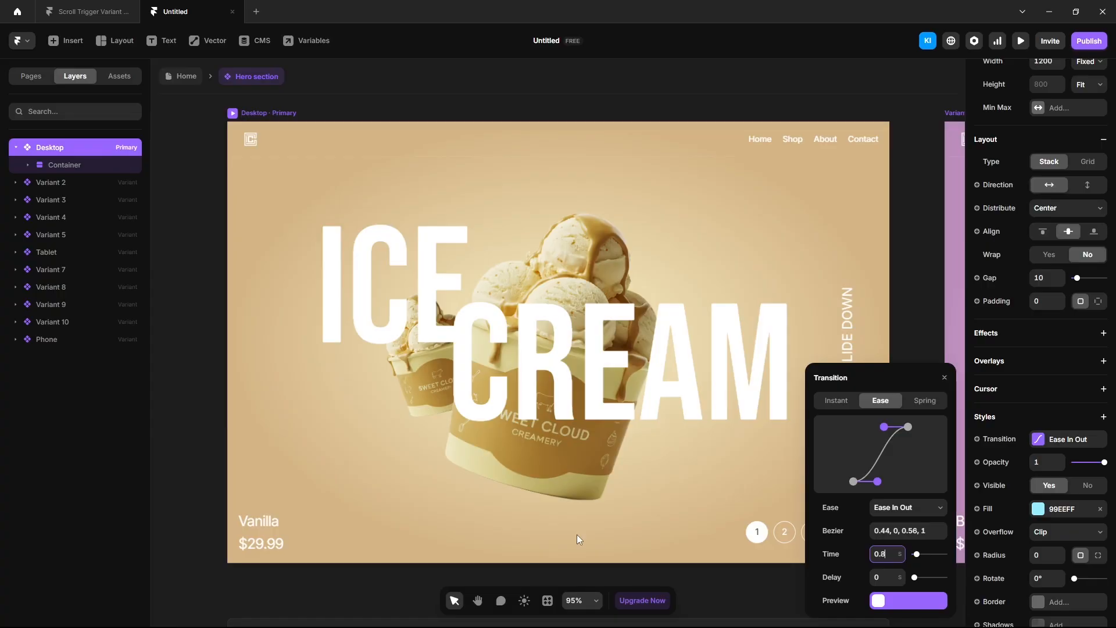
pyautogui.click(576, 535)
pyautogui.click(183, 80)
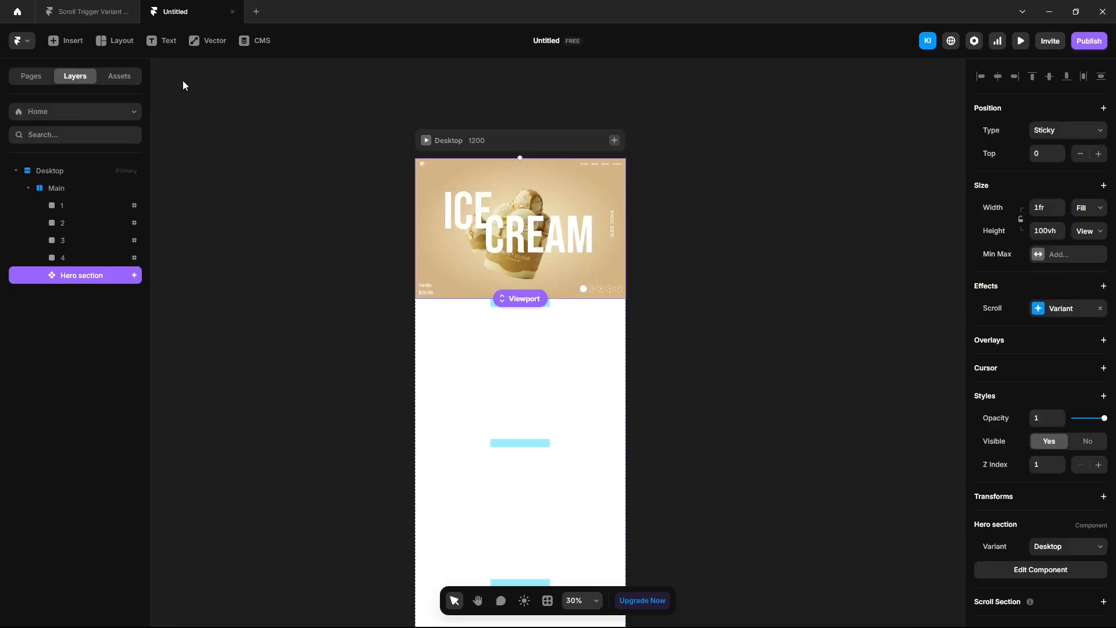
# - Preview the page and scroll through all five flavors and back to check the sticky hero and its variant transitions
pyautogui.click(1022, 41)
pyautogui.scroll(-5, 536, 433)
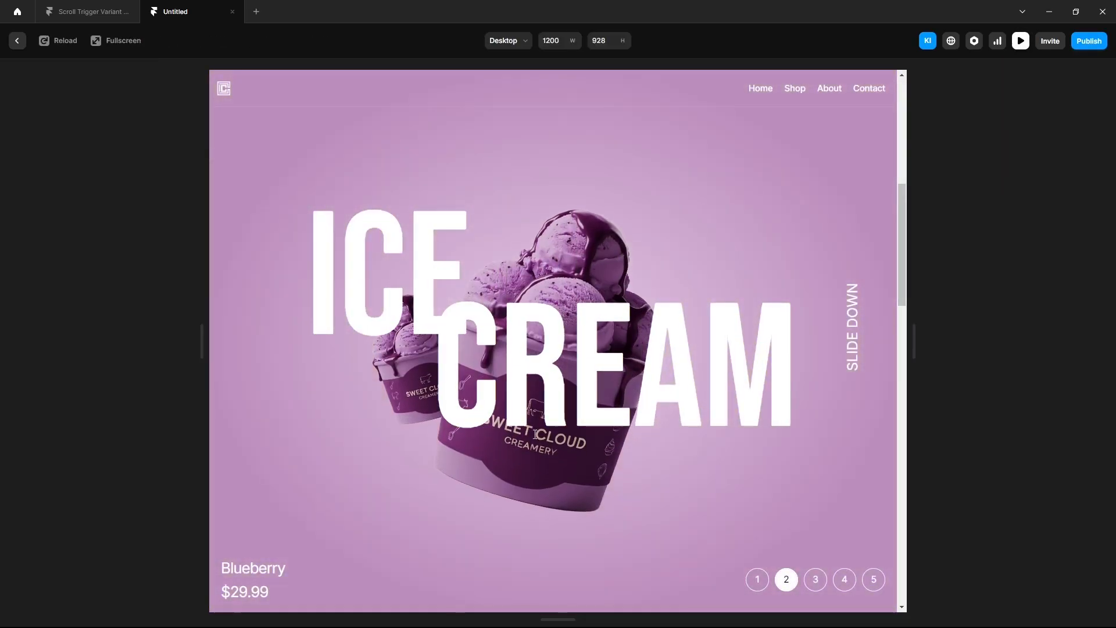
pyautogui.scroll(-5, 536, 433)
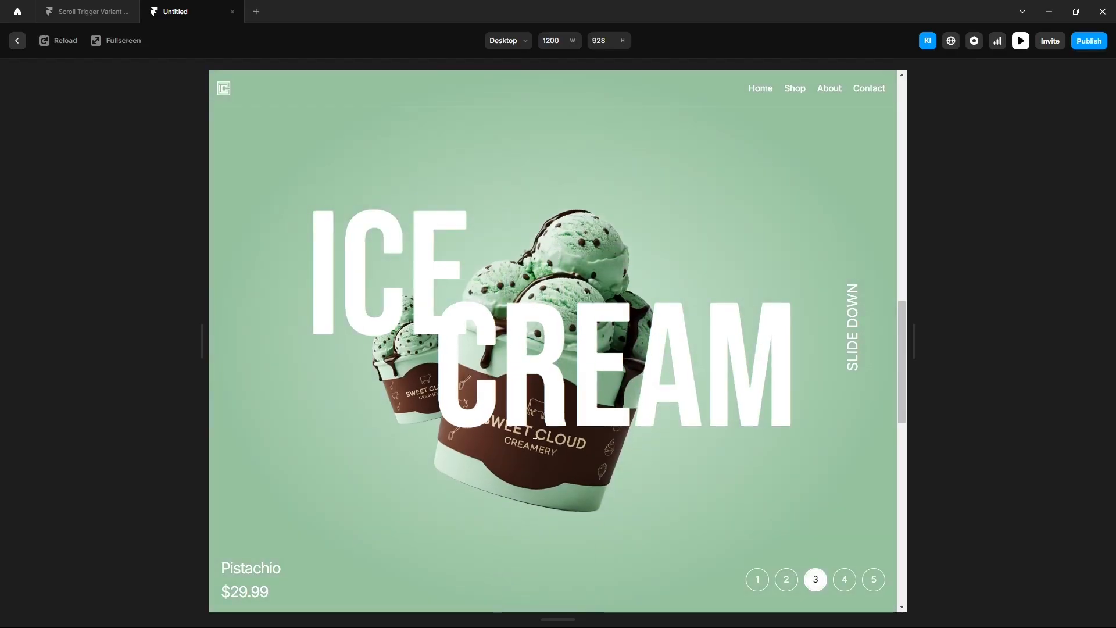
pyautogui.scroll(-5, 535, 434)
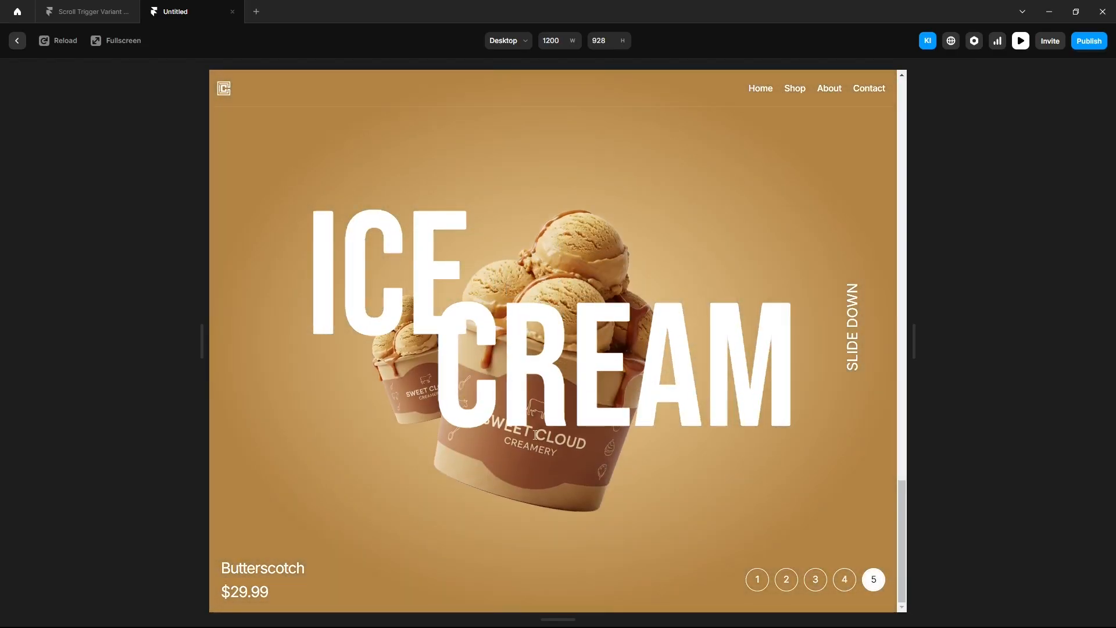
pyautogui.scroll(3, 536, 434)
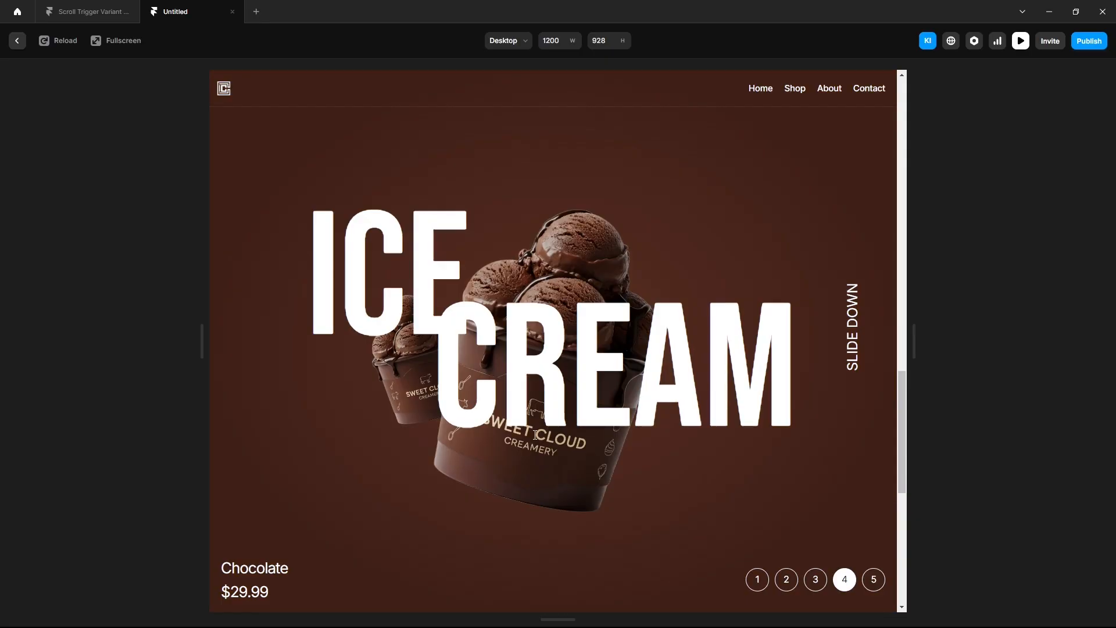
pyautogui.scroll(4, 535, 433)
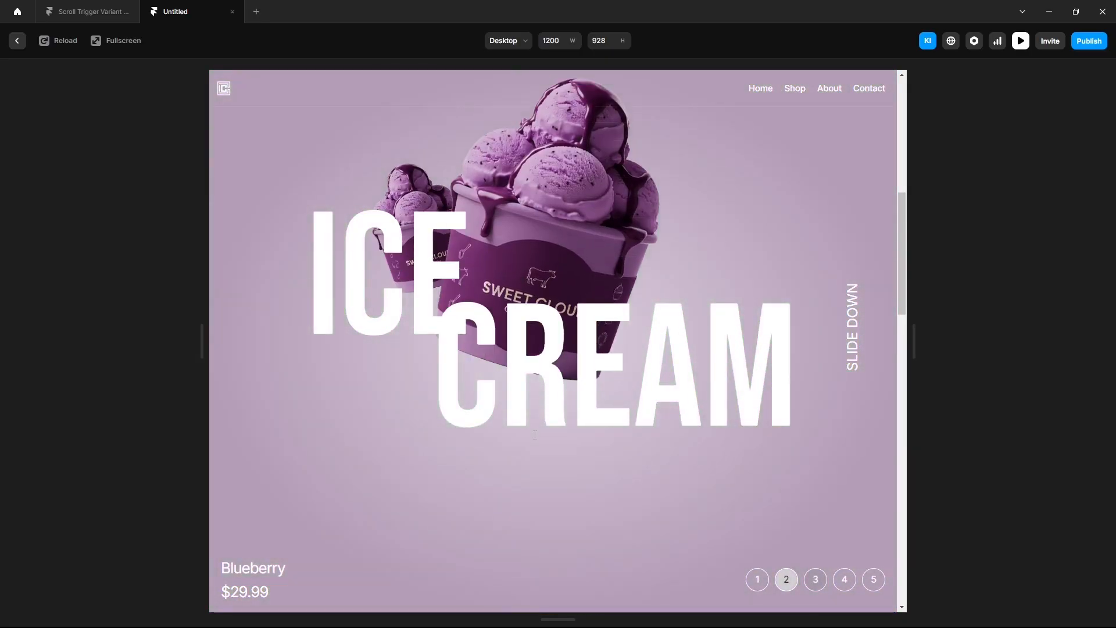
pyautogui.scroll(2, 535, 435)
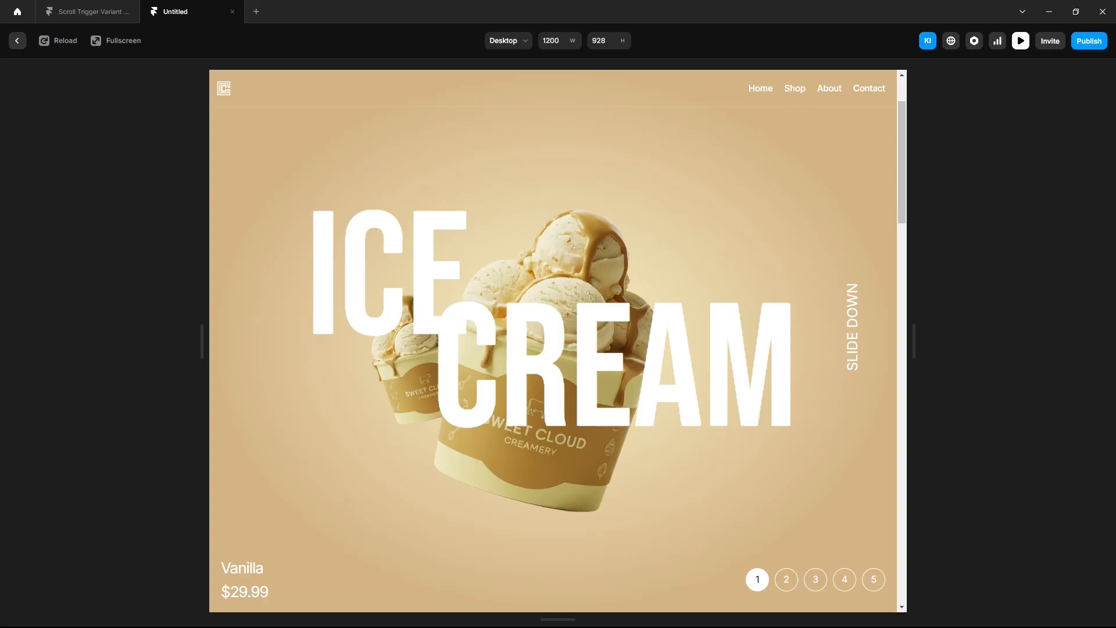
pyautogui.press('Escape')
# - Open the Hero section component and rename its primary variant Desktop
pyautogui.doubleClick(559, 294)
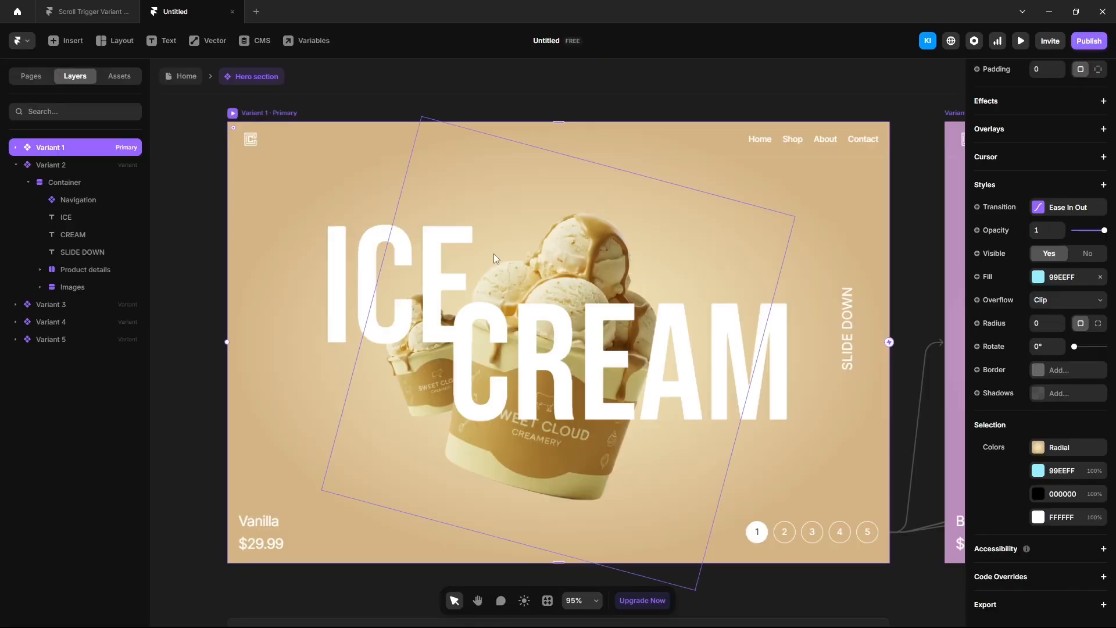
pyautogui.doubleClick(53, 148)
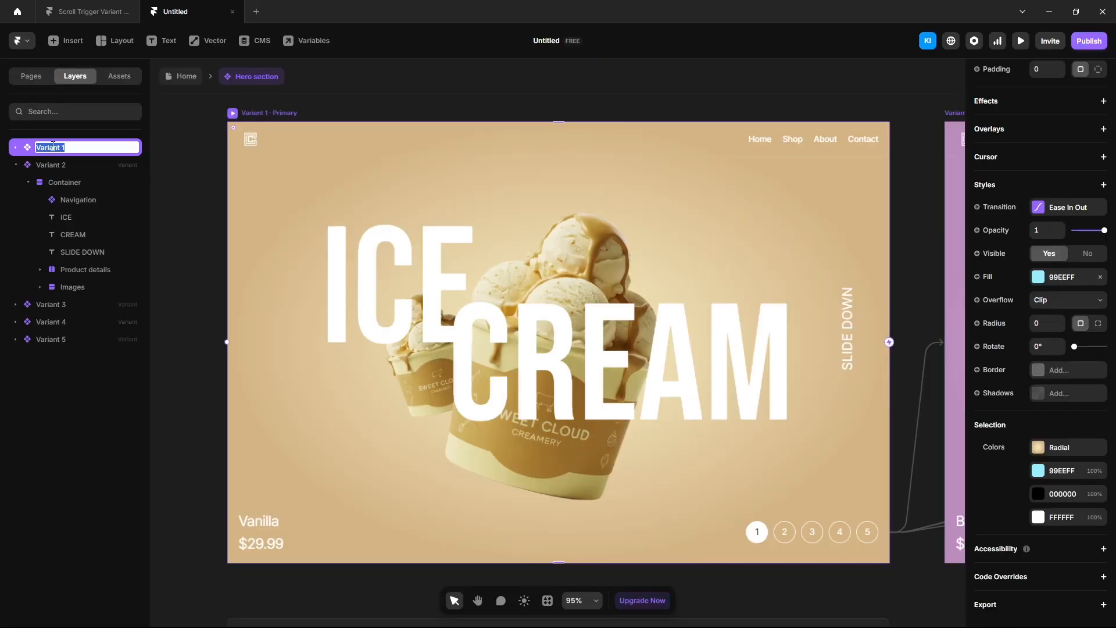
pyautogui.write('Desktop')
pyautogui.press('Return')
# - Add another variant after Variant 5 and rename it Tablet
pyautogui.scroll(-5, 266, 257)
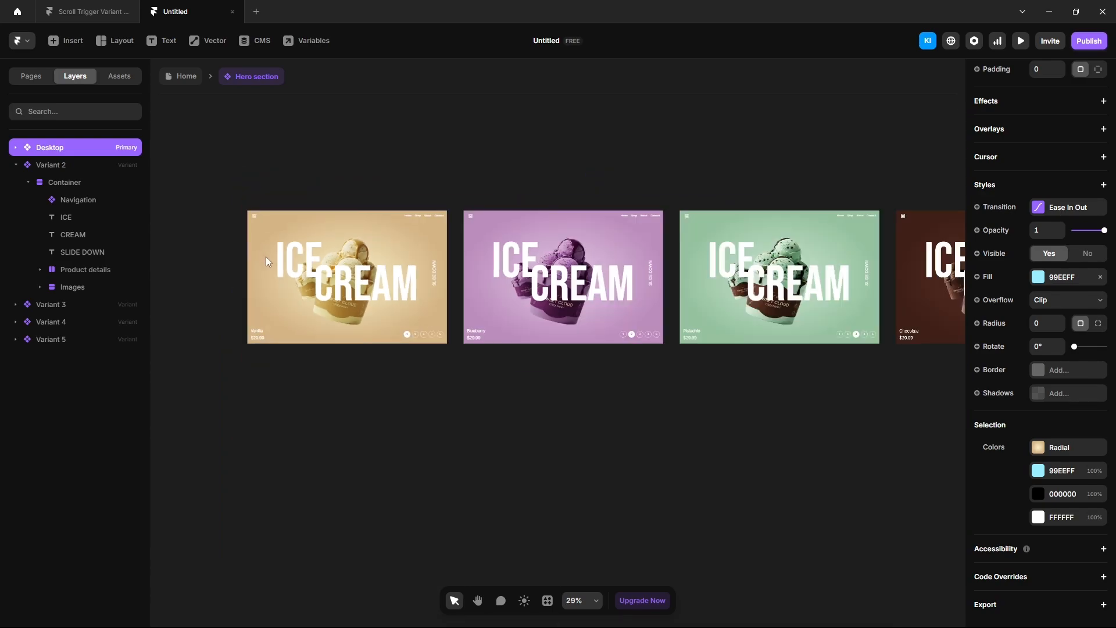
pyautogui.scroll(-1, 285, 280)
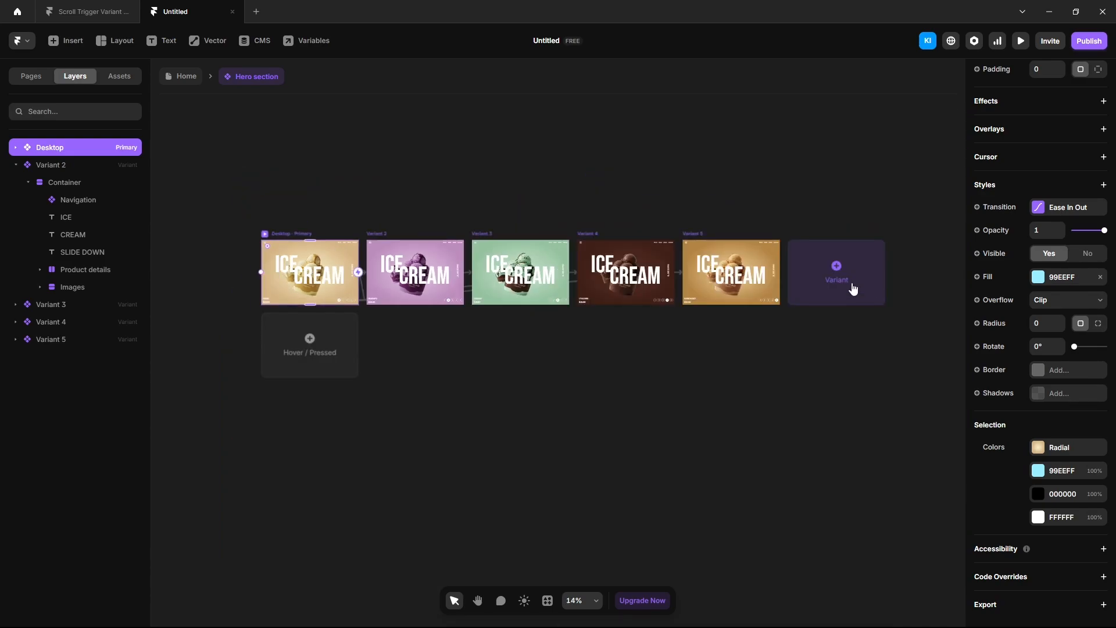
pyautogui.click(853, 289)
pyautogui.doubleClick(59, 356)
pyautogui.write('Tablet')
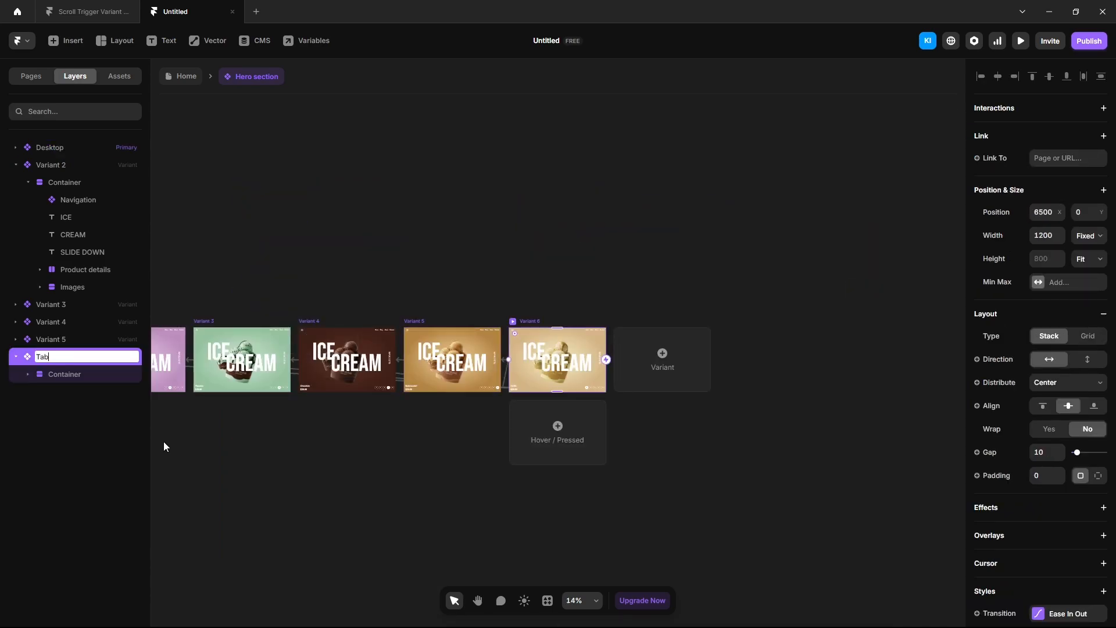
pyautogui.press('Return')
# - Set the Tablet variant's width to 810
pyautogui.scroll(5, 511, 357)
pyautogui.click(1047, 237)
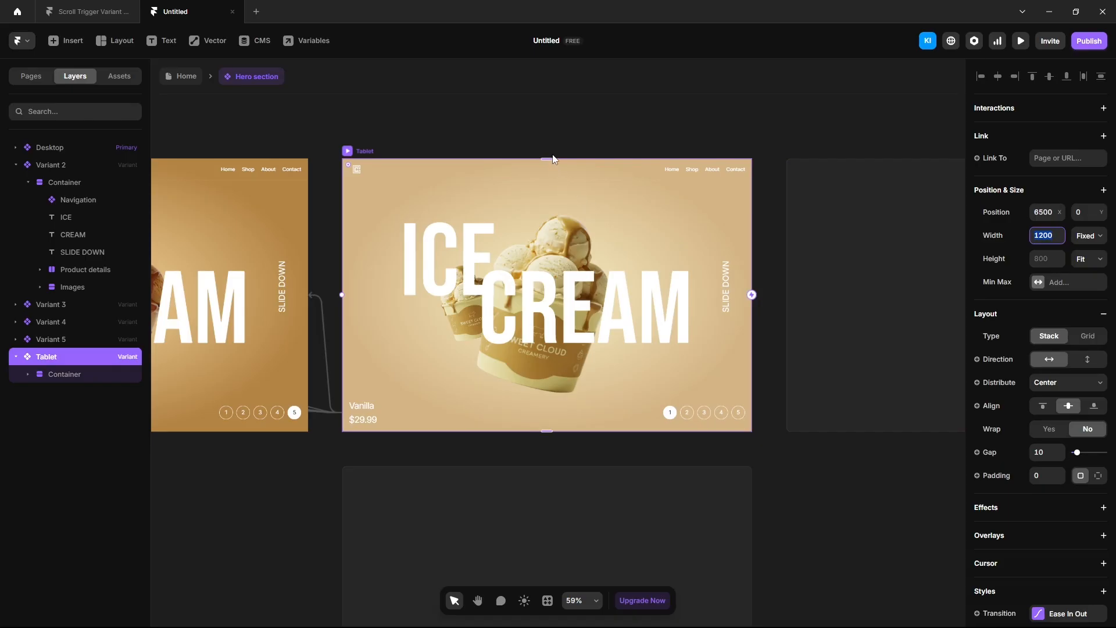
pyautogui.write('810')
pyautogui.press('Return')
# - In the Tablet variant's image group 1, resize Vanilla - Small to 250 by 250 and Vanilla - Big to 500 by 500
pyautogui.click(33, 376)
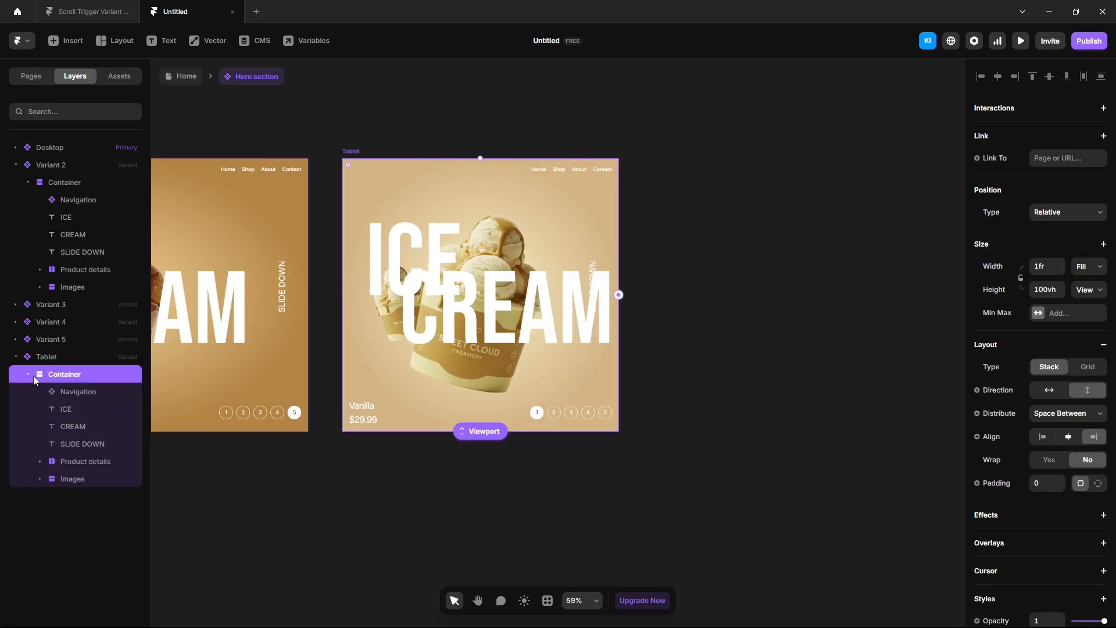
pyautogui.click(40, 478)
pyautogui.click(52, 496)
pyautogui.click(98, 514)
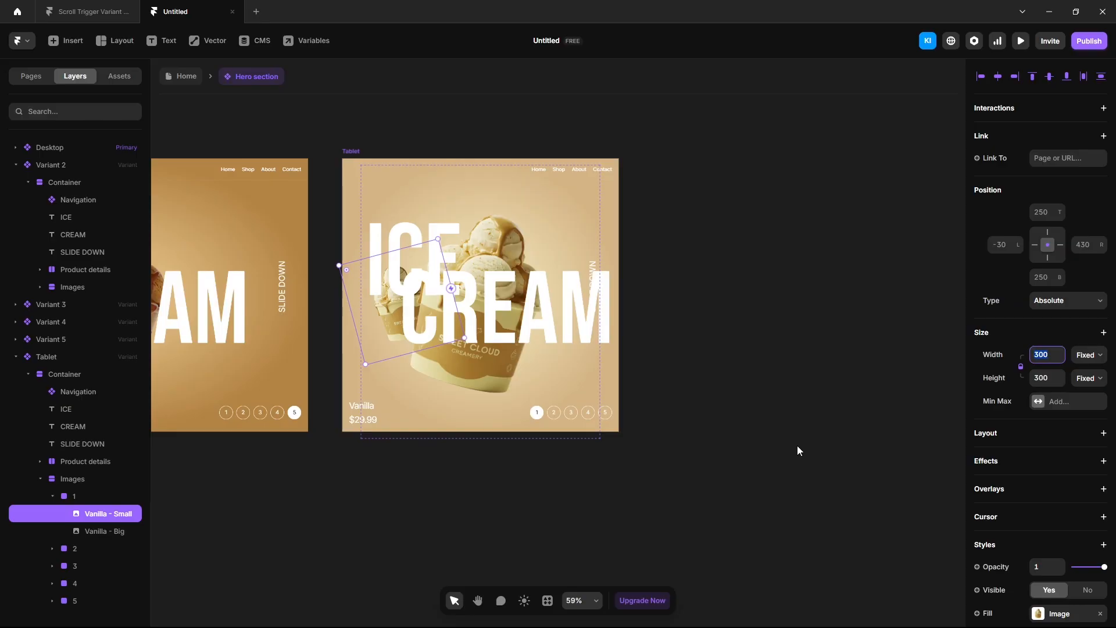
pyautogui.click(105, 530)
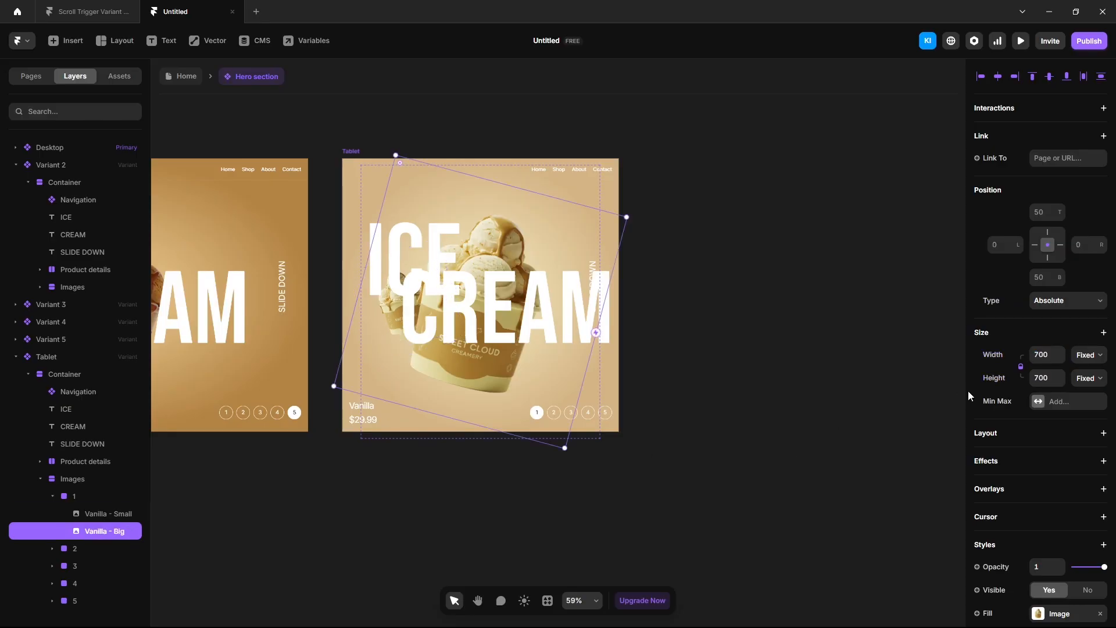
pyautogui.write('500')
pyautogui.press('Return')
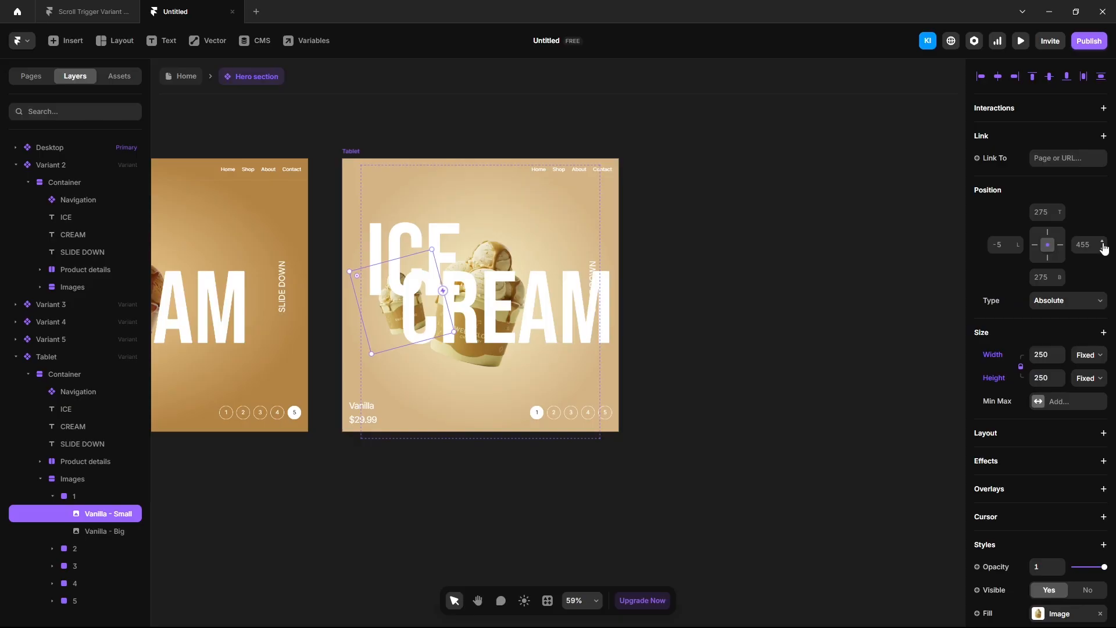
# - Set the right offset of the Tablet variant's Vanilla - Small image to 400
pyautogui.moveTo(1102, 248); pyautogui.dragTo(1100, 264)
pyautogui.click(1091, 244)
pyautogui.write('4')
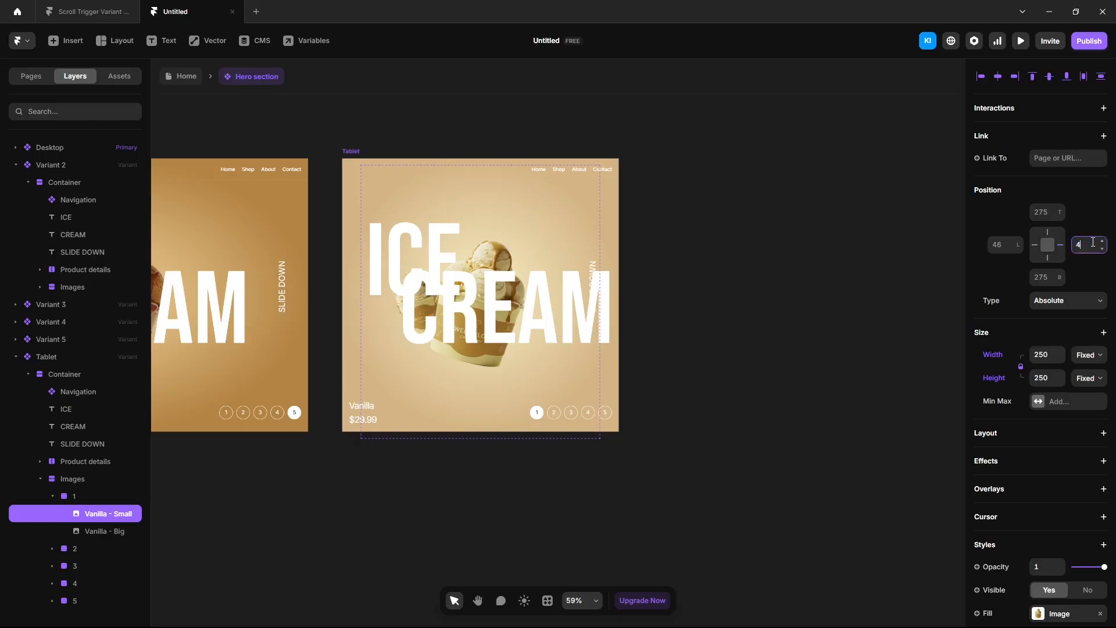
pyautogui.write('00')
pyautogui.press('Return')
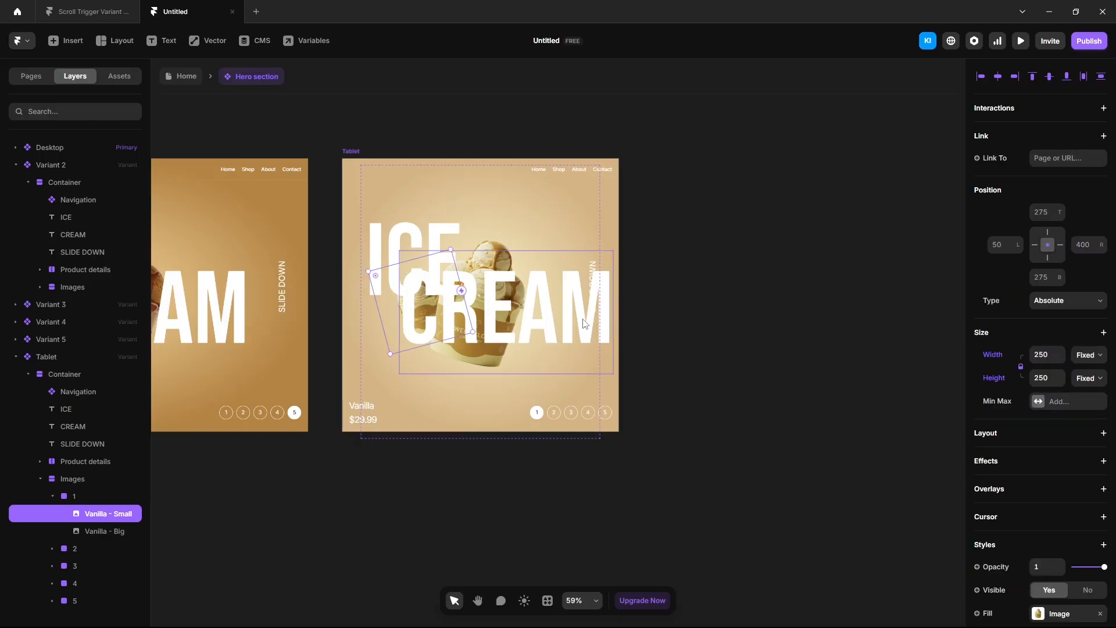
# - Set the font size of the Tablet variant's CREAM and ICE texts to 200 px
pyautogui.click(584, 323)
pyautogui.scroll(-5, 1027, 491)
pyautogui.click(1042, 574)
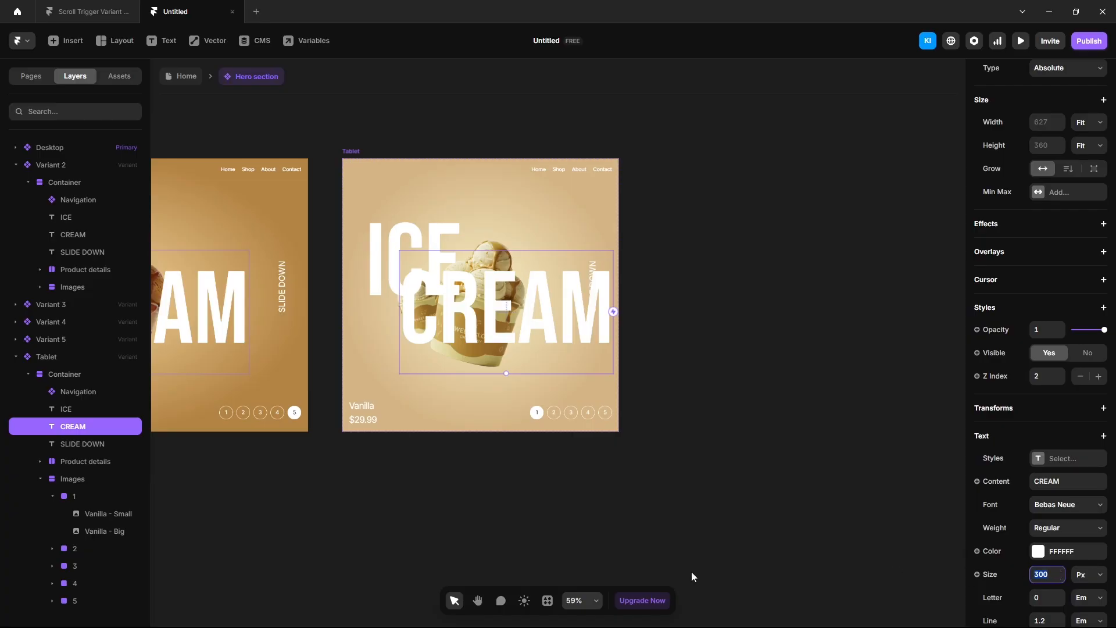
pyautogui.click(397, 256)
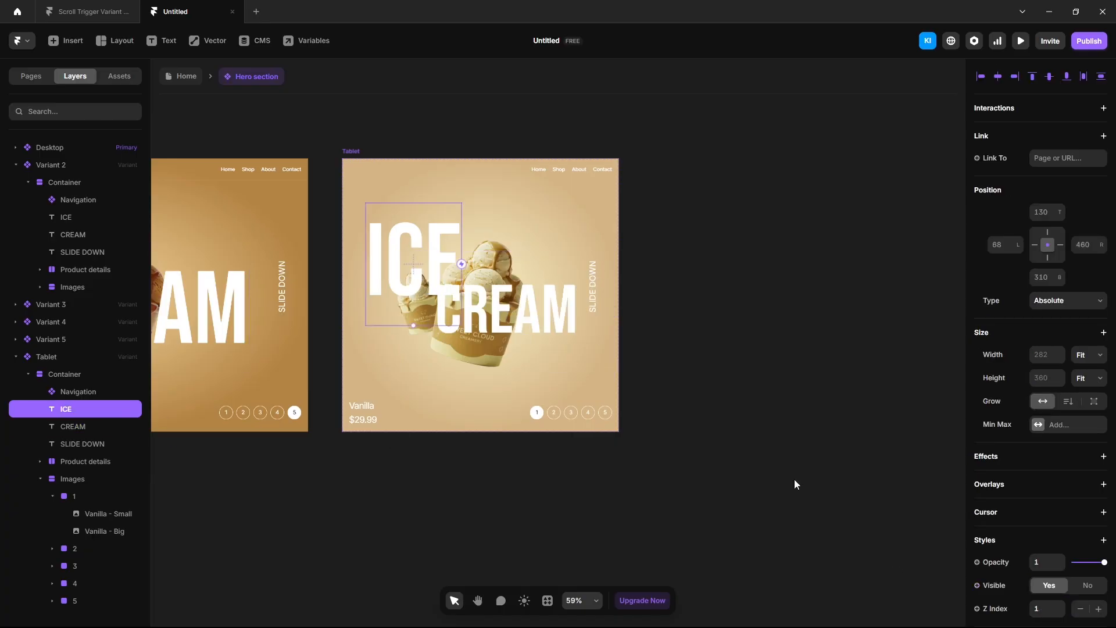
pyautogui.scroll(-4, 1034, 550)
pyautogui.click(1047, 574)
pyautogui.write('200')
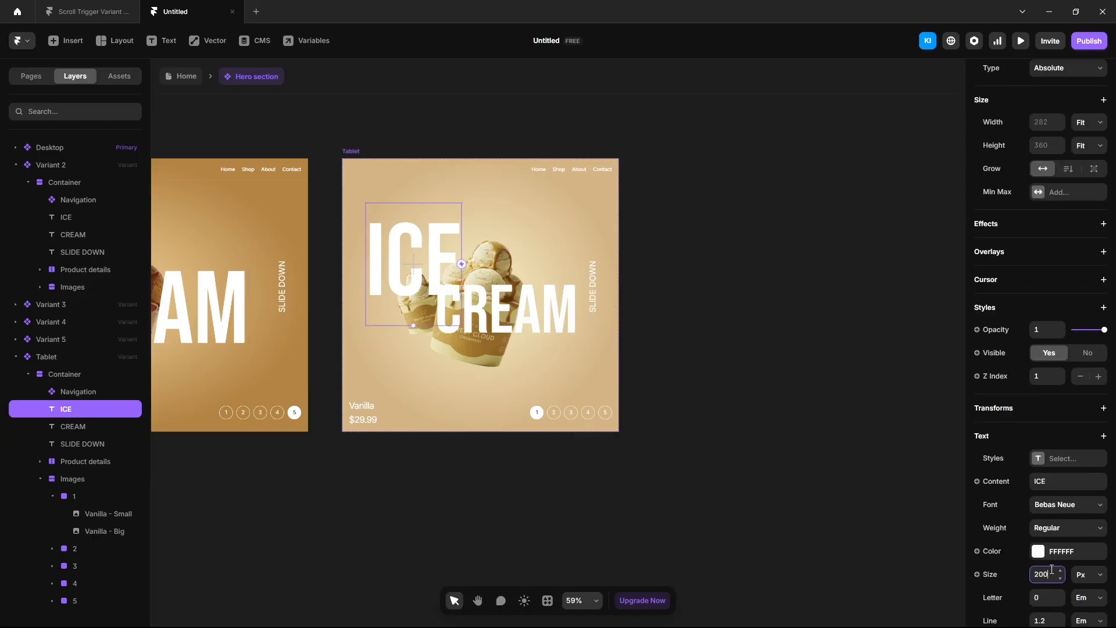
pyautogui.press('Return')
# - Remove the Z Index from the Tablet variant's ICE text and nudge its CREAM text slightly up and to the left
pyautogui.scroll(2, 448, 252)
pyautogui.press('Escape')
pyautogui.click(68, 412)
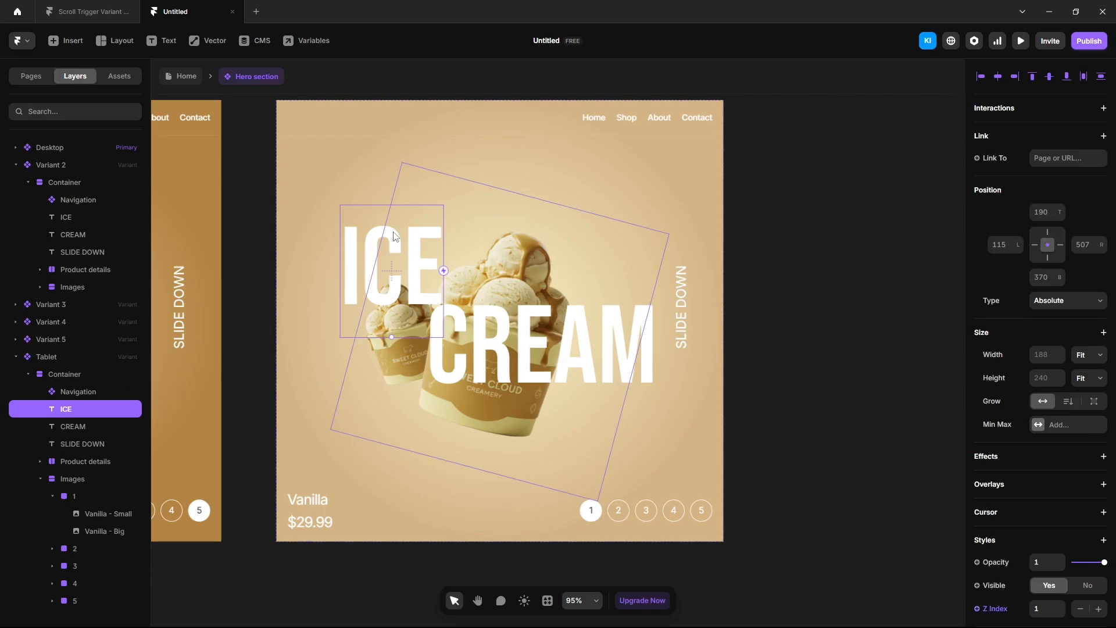
pyautogui.scroll(-3, 1024, 457)
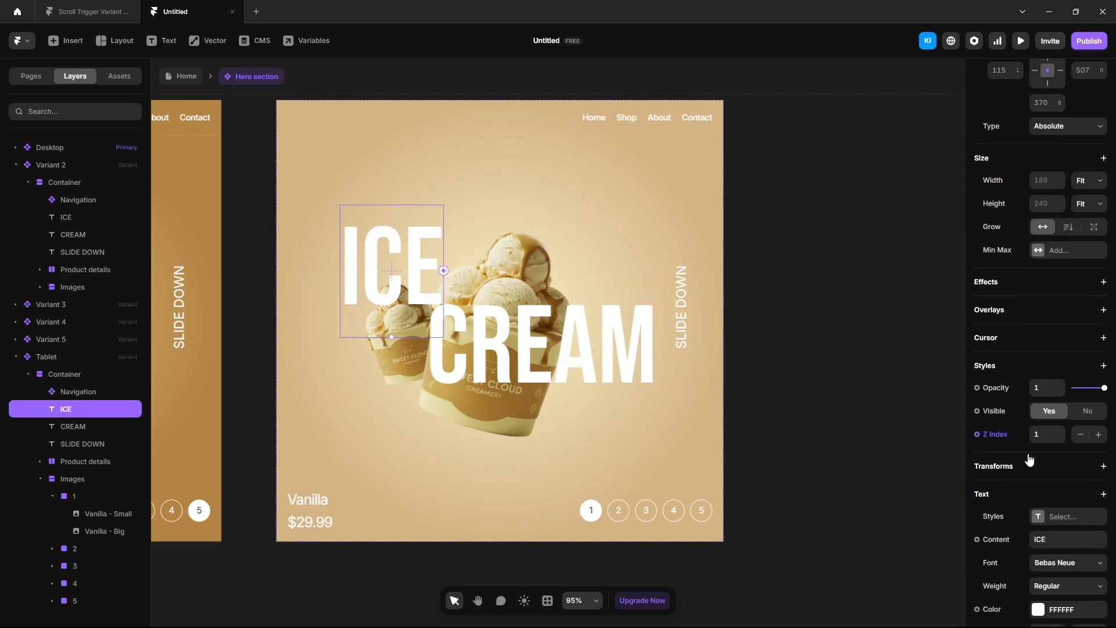
pyautogui.rightClick(998, 438)
pyautogui.click(1018, 494)
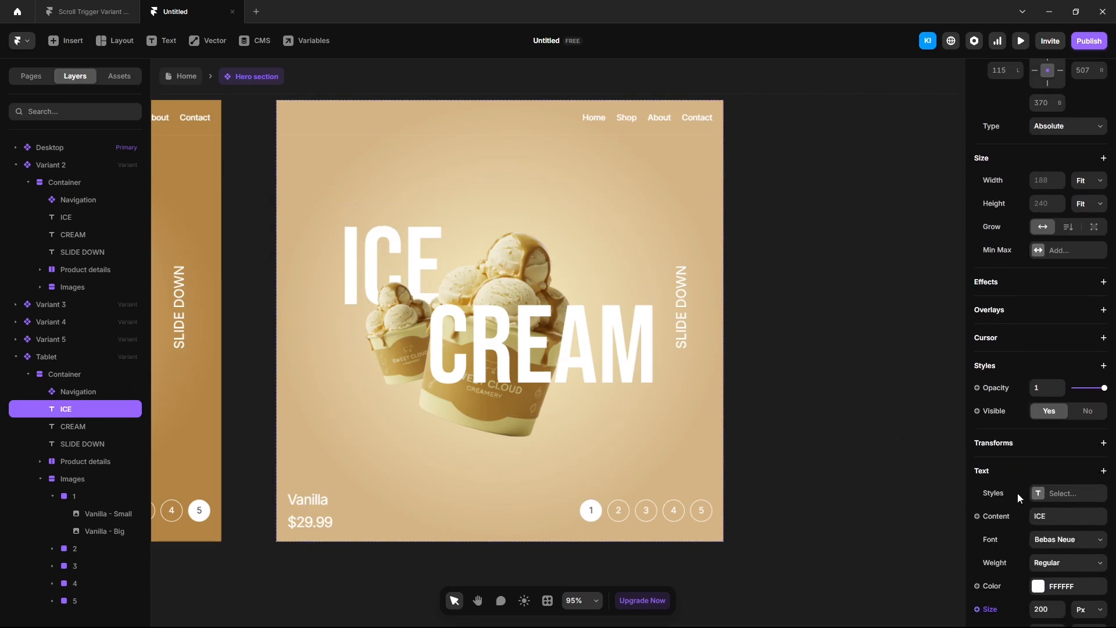
pyautogui.press('Tab')
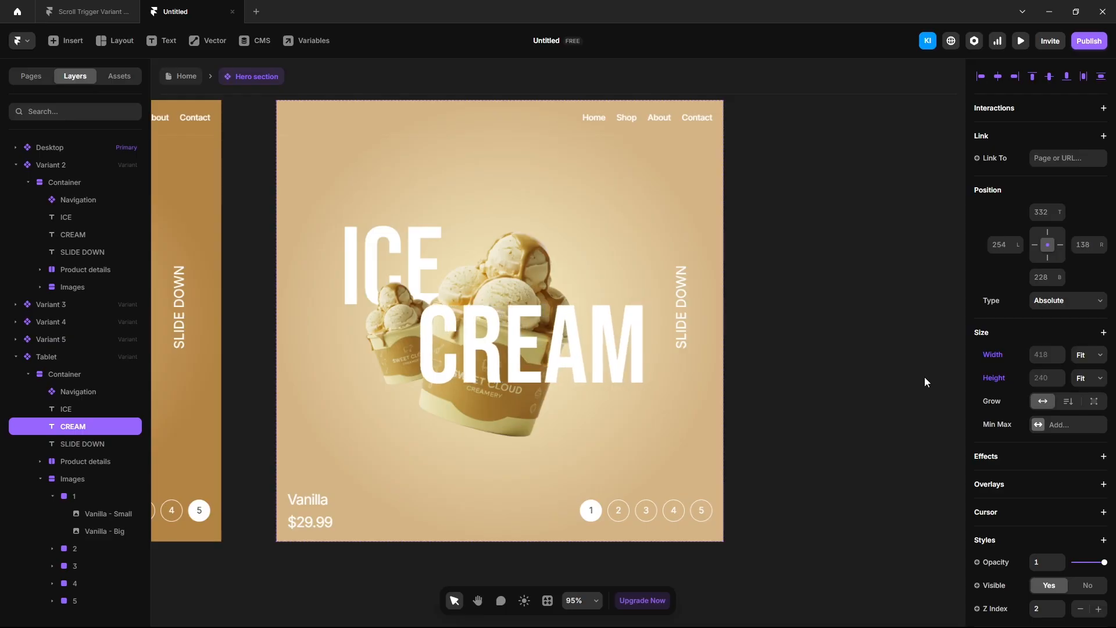
pyautogui.click(846, 371)
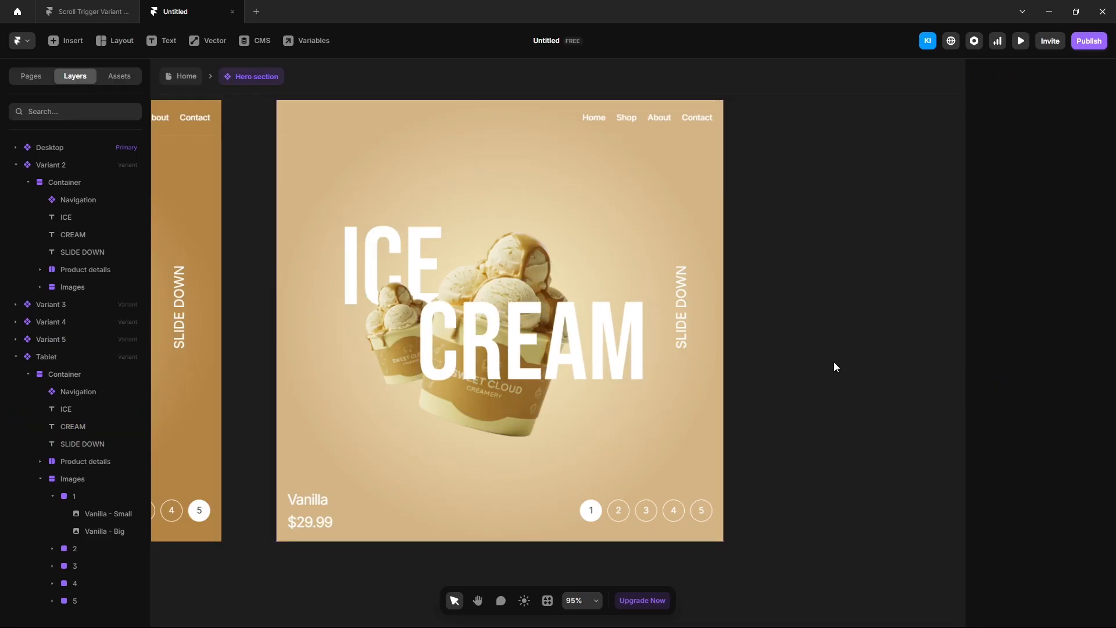
# - Add four more variants after the Tablet variant, based on it
pyautogui.scroll(-5, 834, 362)
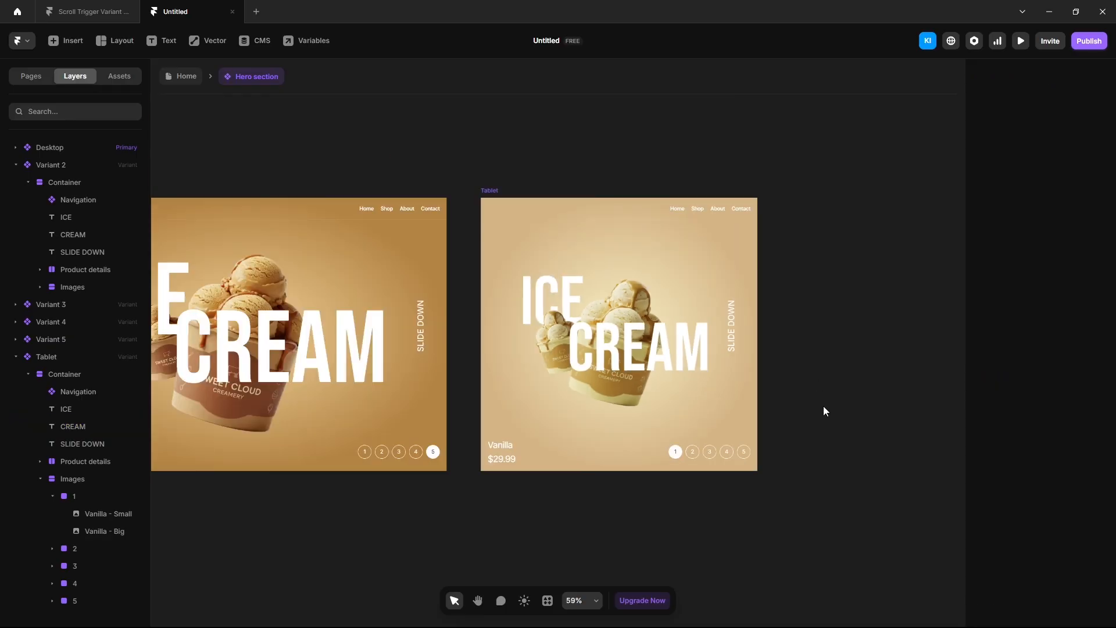
pyautogui.moveTo(829, 420); pyautogui.dragTo(664, 389)
pyautogui.click(325, 162)
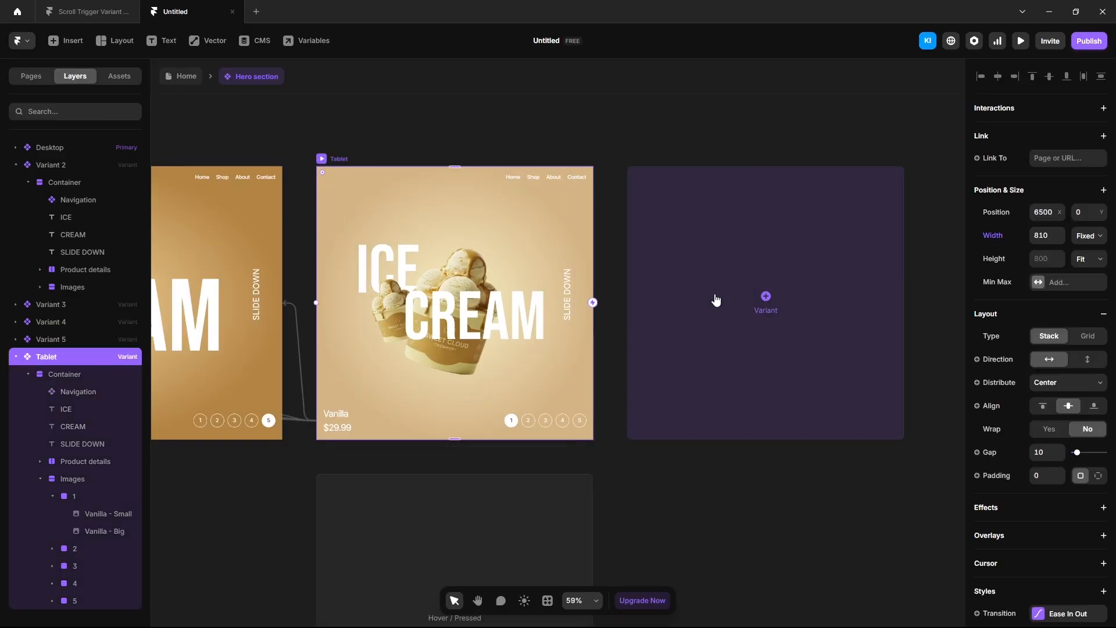
pyautogui.click(733, 301)
pyautogui.click(783, 324)
pyautogui.click(826, 335)
pyautogui.click(830, 338)
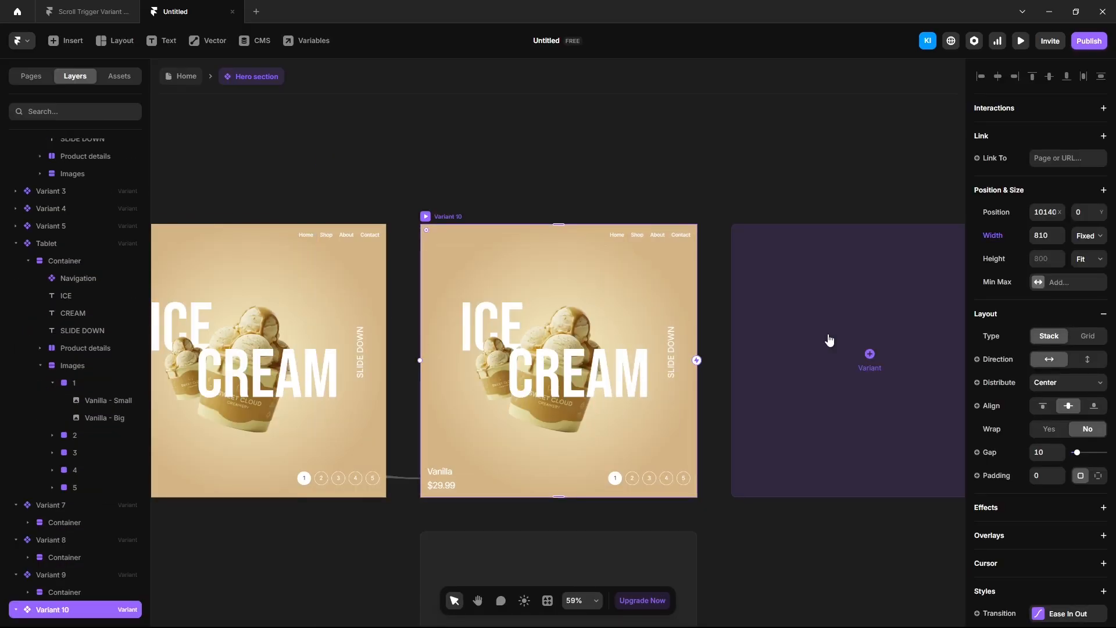
# - Add another variant after Variant 10 and rename it Phone
pyautogui.scroll(-2, 434, 201)
pyautogui.click(435, 207)
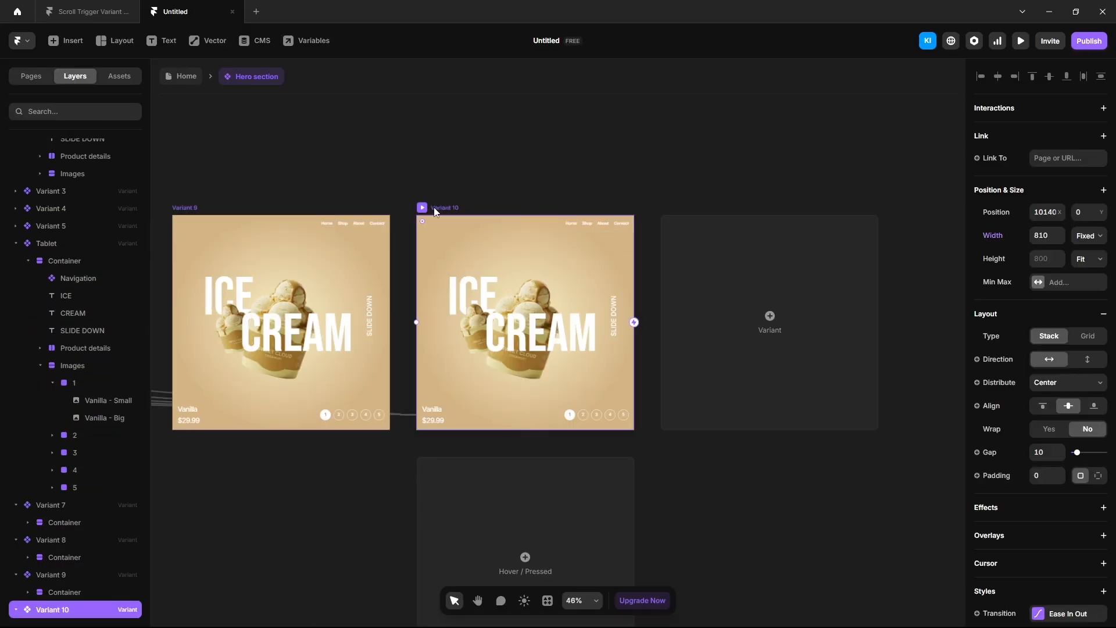
pyautogui.click(810, 357)
pyautogui.doubleClick(35, 608)
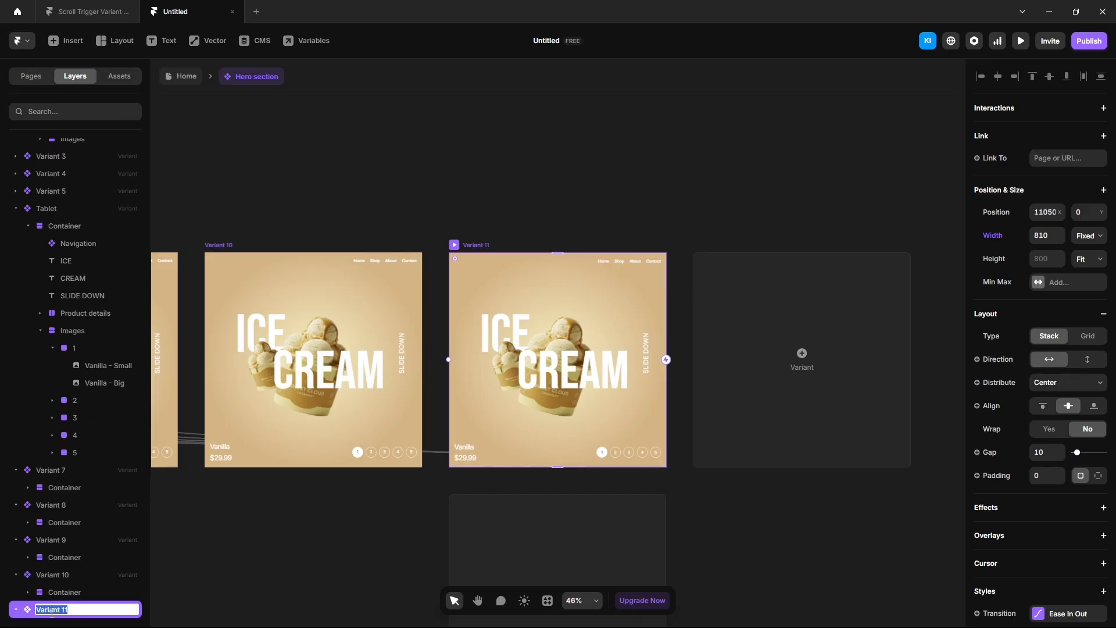
pyautogui.write('Phone')
pyautogui.press('Return')
# - Set the Phone variant's width to 390
pyautogui.click(1041, 235)
pyautogui.write('39')
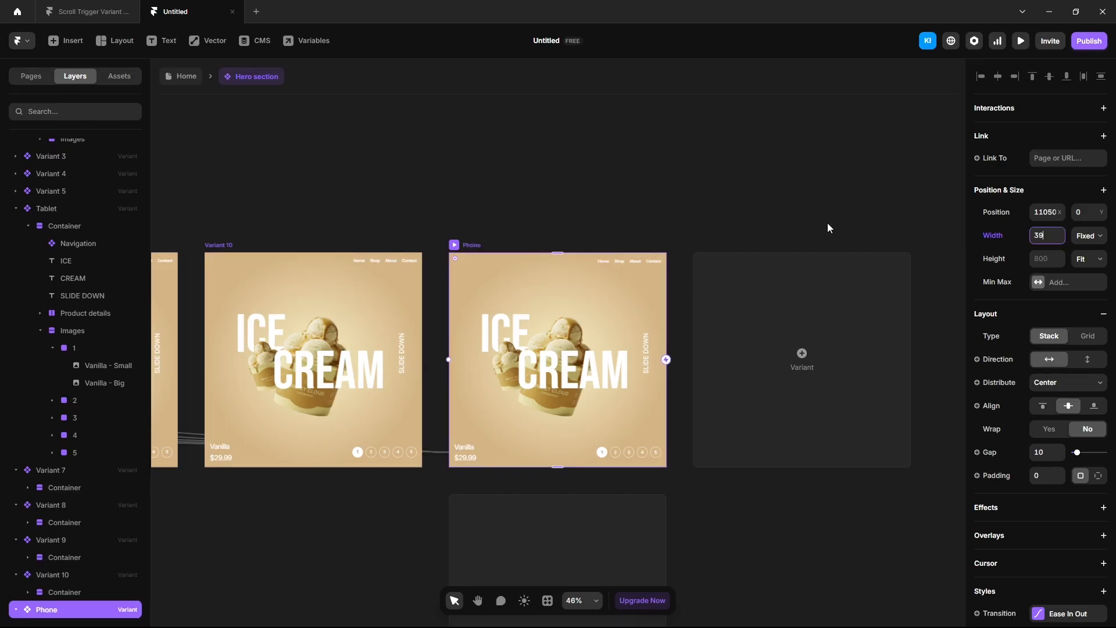
pyautogui.write('0')
pyautogui.press('Return')
# - Switch the Phone variant's Navigation component to its Phone variant and set its width to 390
pyautogui.click(486, 256)
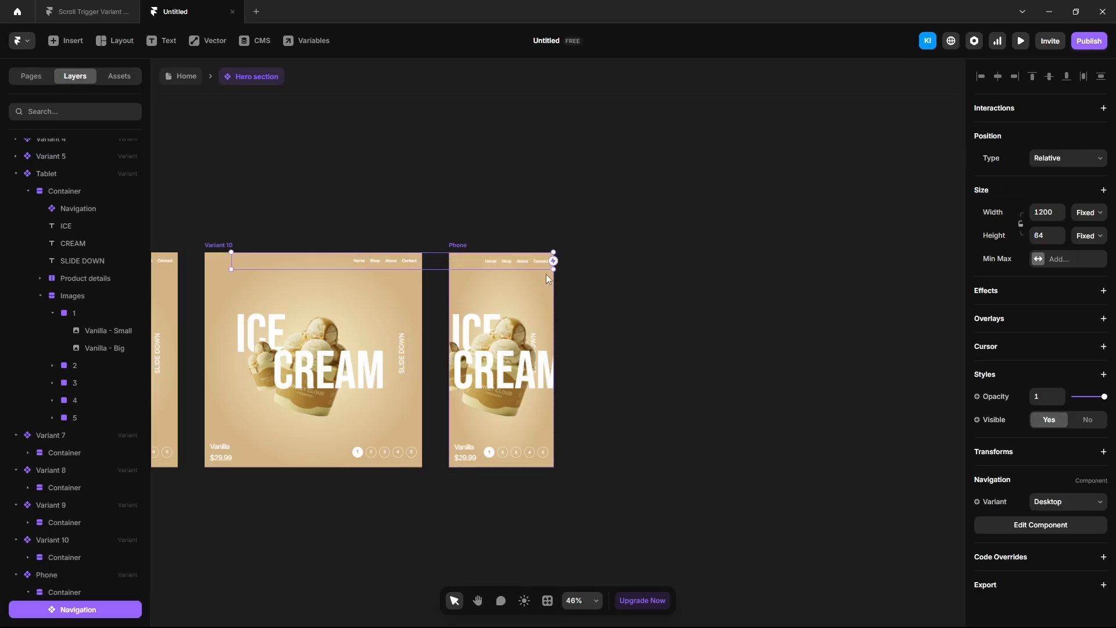
pyautogui.click(1062, 502)
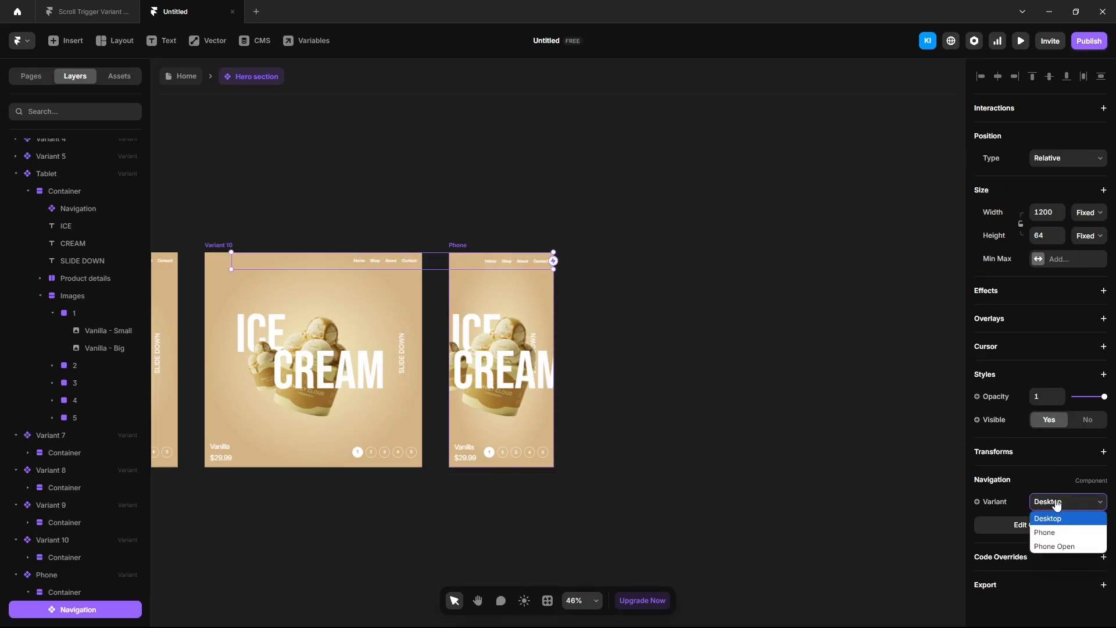
pyautogui.click(1051, 532)
pyautogui.click(1047, 212)
pyautogui.write('39')
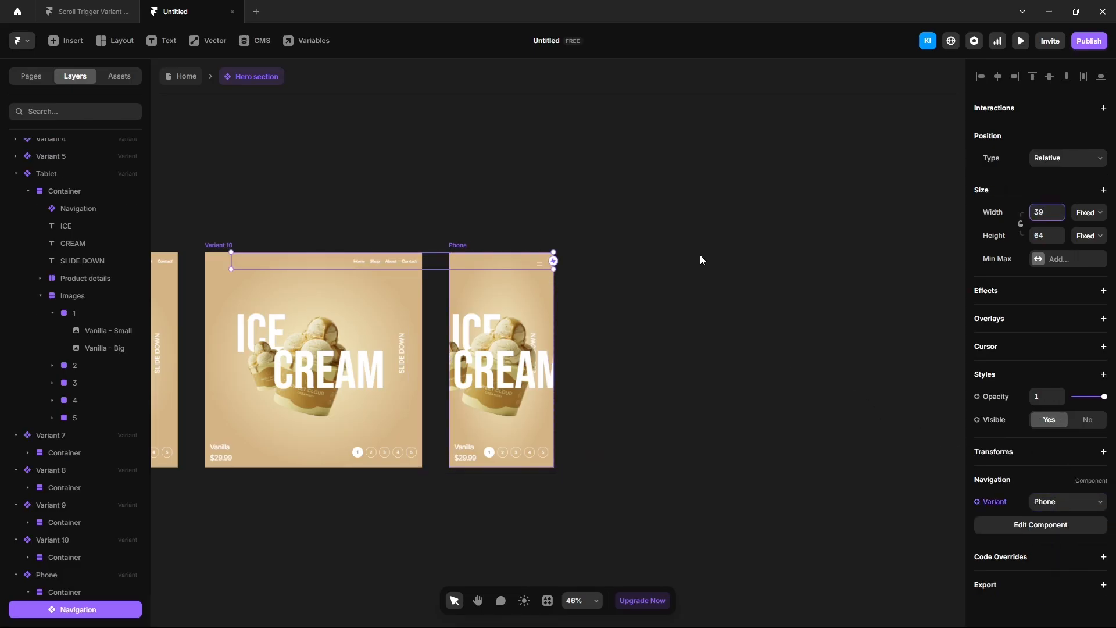
pyautogui.write('0')
pyautogui.click(700, 256)
# - In the Phone variant's image group 1, resize Vanilla - Big to 350 by 350 and Vanilla - Small to 200 by 200
pyautogui.scroll(2, 519, 446)
pyautogui.keyDown('ctrl'); pyautogui.click(500, 385); pyautogui.keyUp('ctrl')
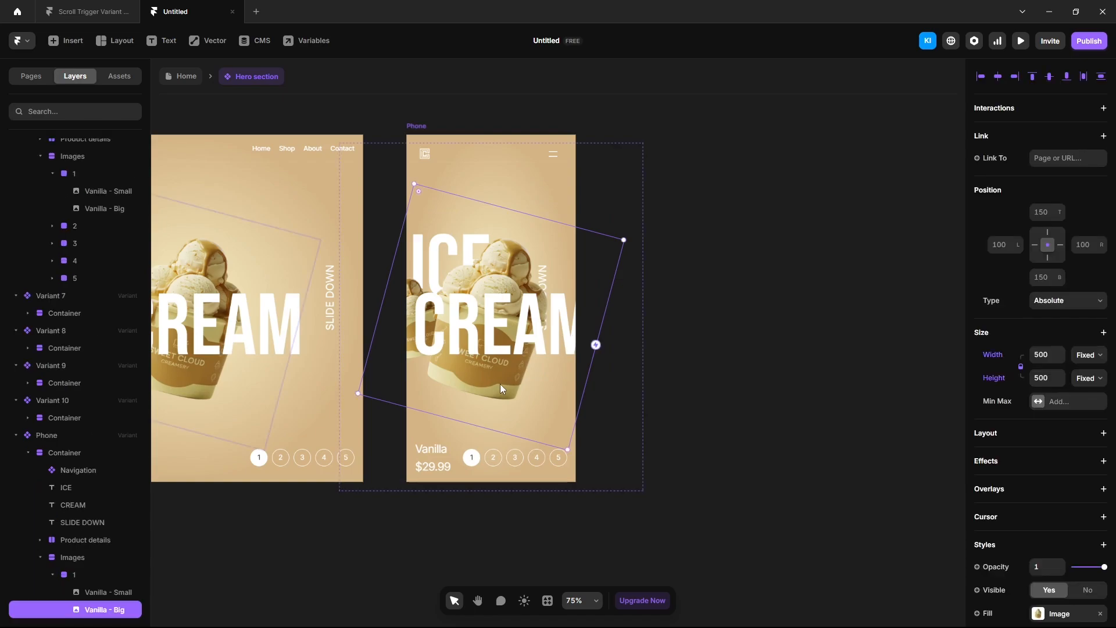
pyautogui.click(1046, 354)
pyautogui.write('35')
pyautogui.press('Return')
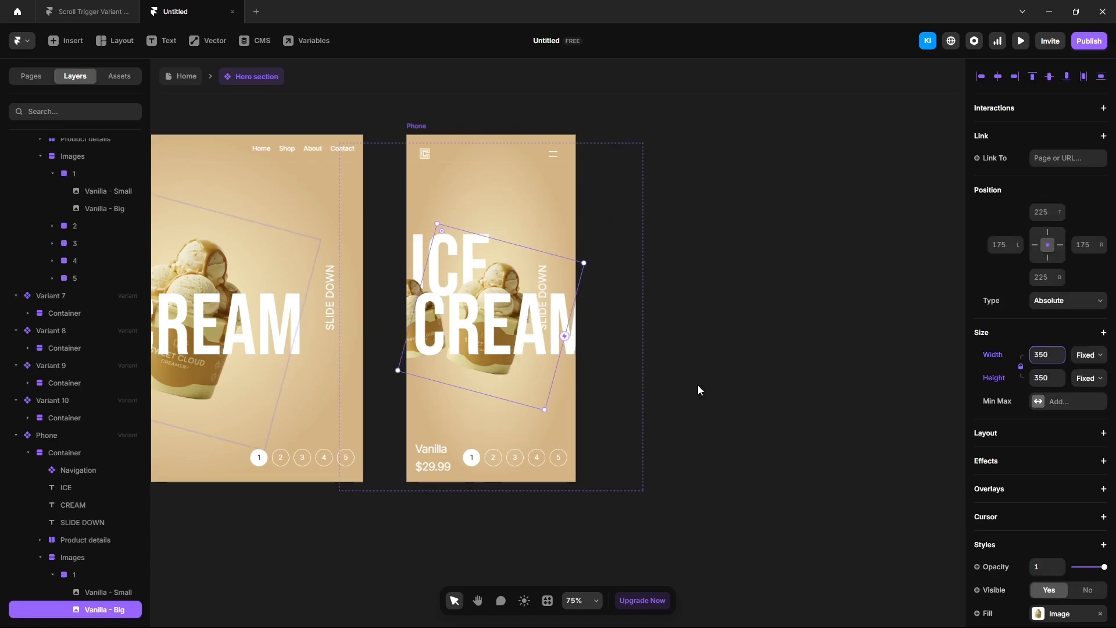
pyautogui.click(90, 593)
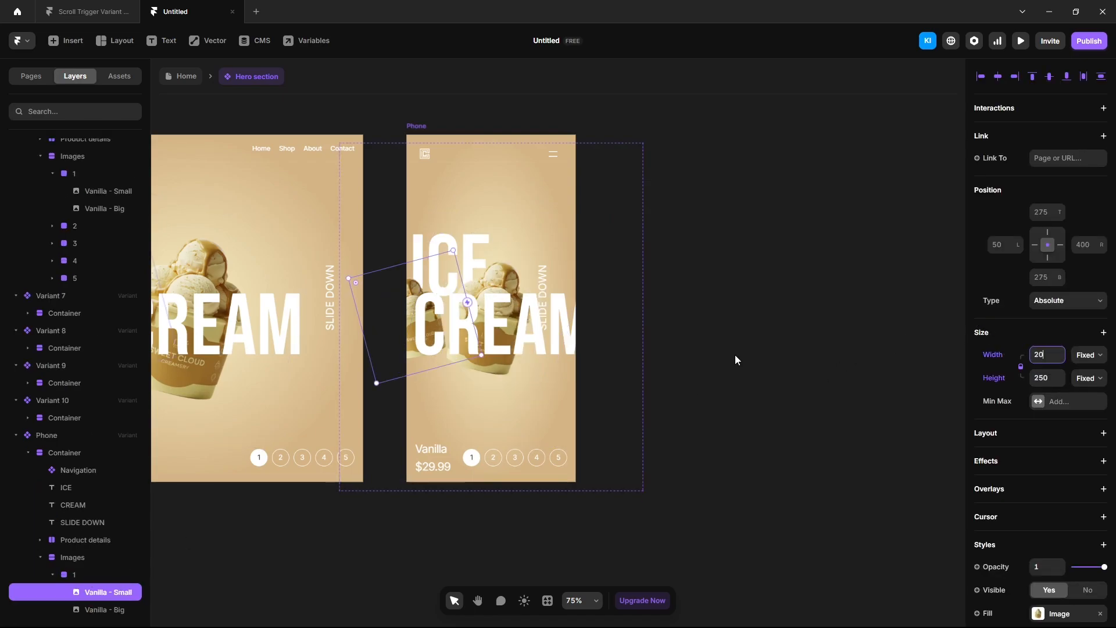
# - Set the font size of the Phone variant's ICE and CREAM texts to 120 px
pyautogui.click(68, 486)
pyautogui.scroll(-4, 1032, 488)
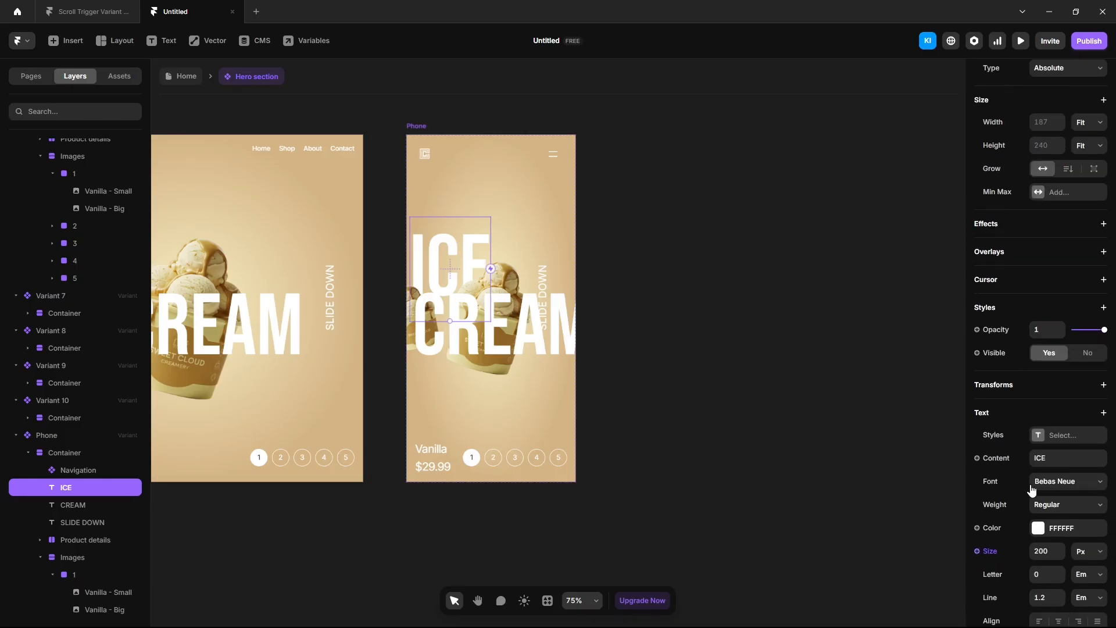
pyautogui.moveTo(1051, 551); pyautogui.dragTo(856, 559)
pyautogui.write('120')
pyautogui.press('Return')
pyautogui.click(75, 502)
pyautogui.scroll(-4, 1009, 515)
pyautogui.moveTo(1051, 575); pyautogui.dragTo(901, 574)
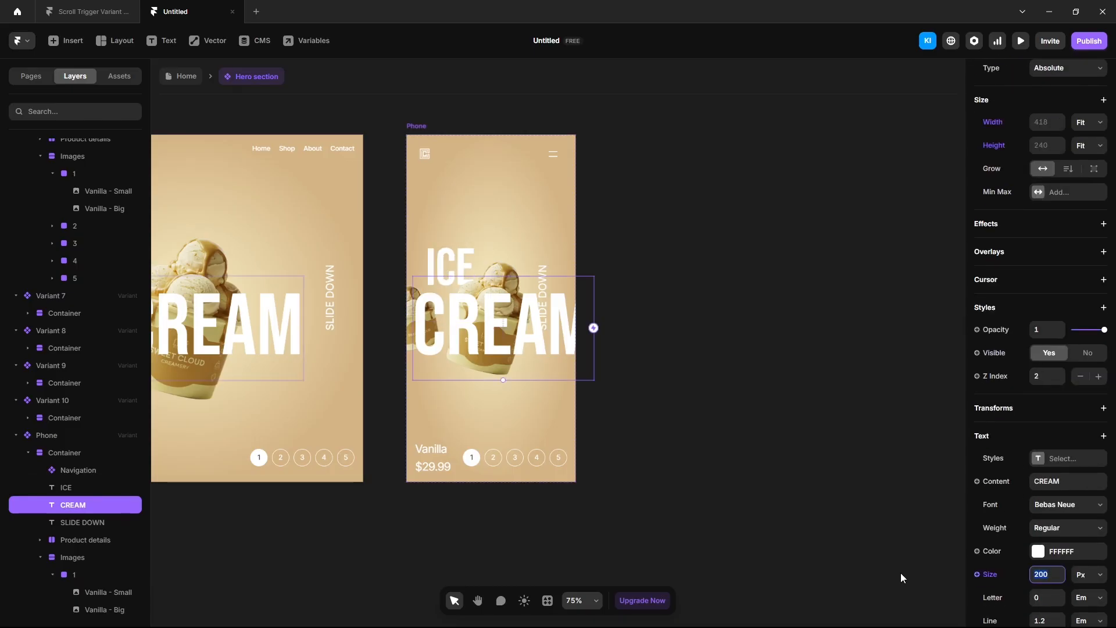
pyautogui.write('120')
pyautogui.press('Return')
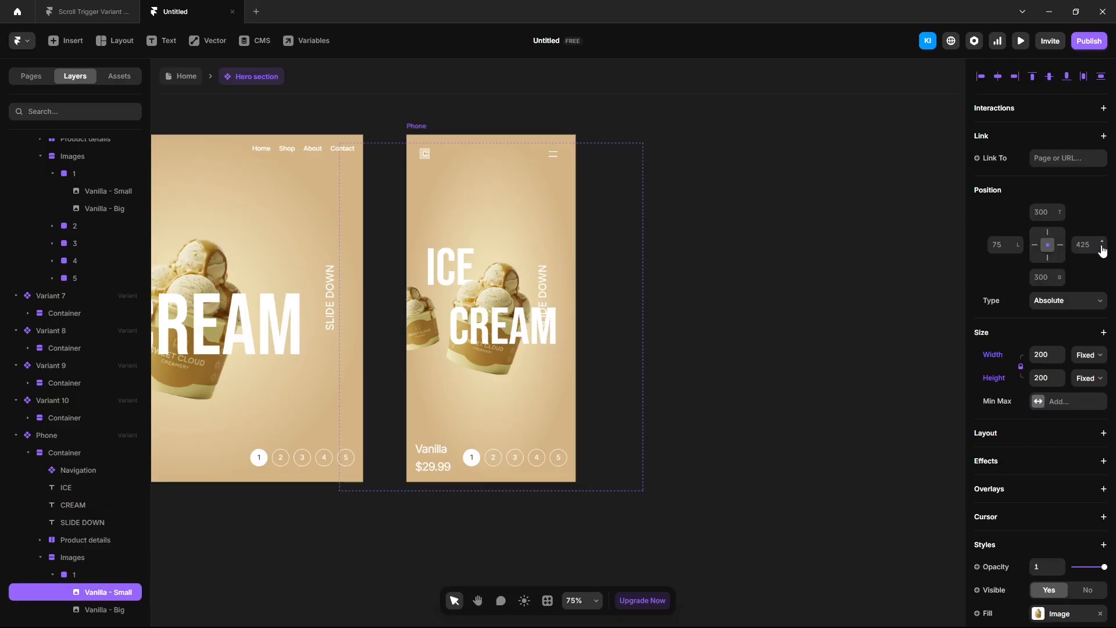
# - Reduce the right offset of the Phone variant's Vanilla - Small image and lower its ICE text to a bottom offset of about 387
pyautogui.moveTo(1104, 253); pyautogui.dragTo(1104, 277)
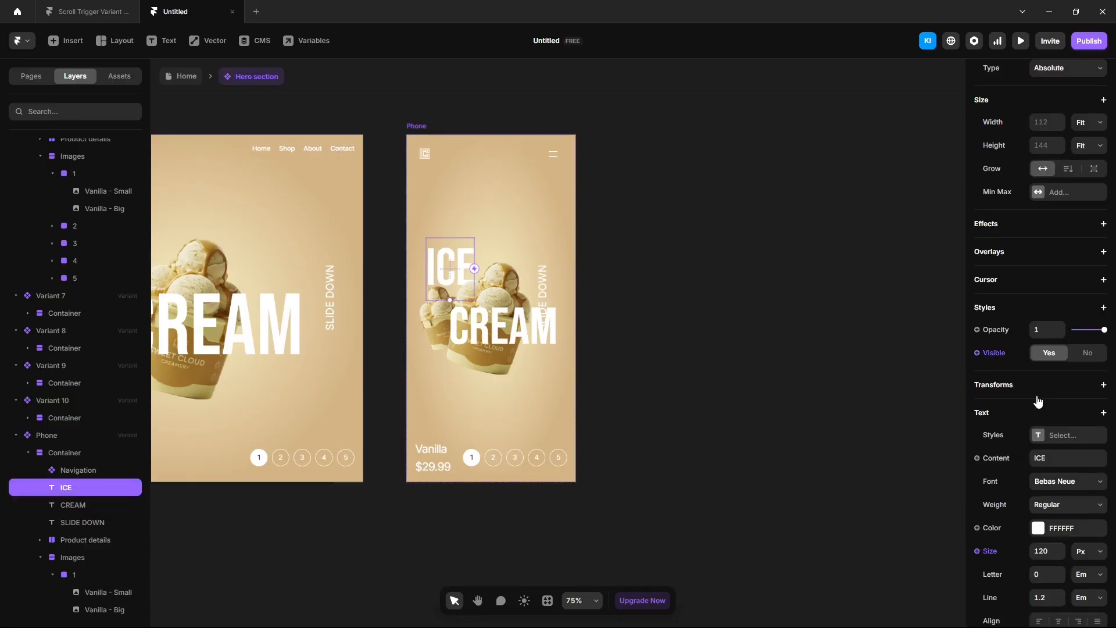
pyautogui.scroll(4, 1066, 487)
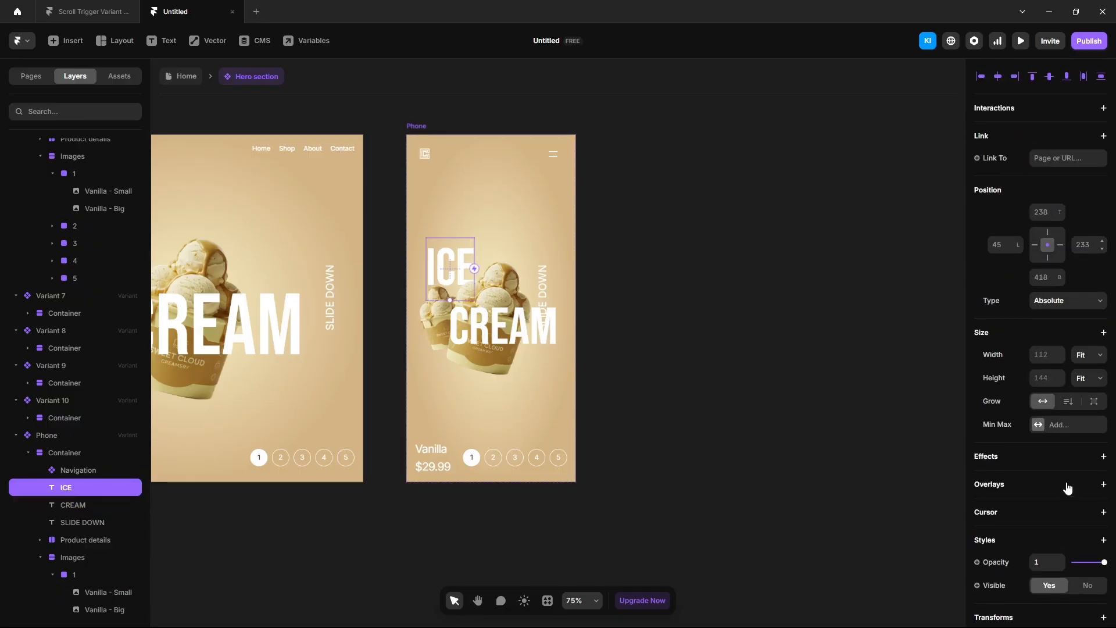
pyautogui.moveTo(1063, 281); pyautogui.dragTo(1062, 295)
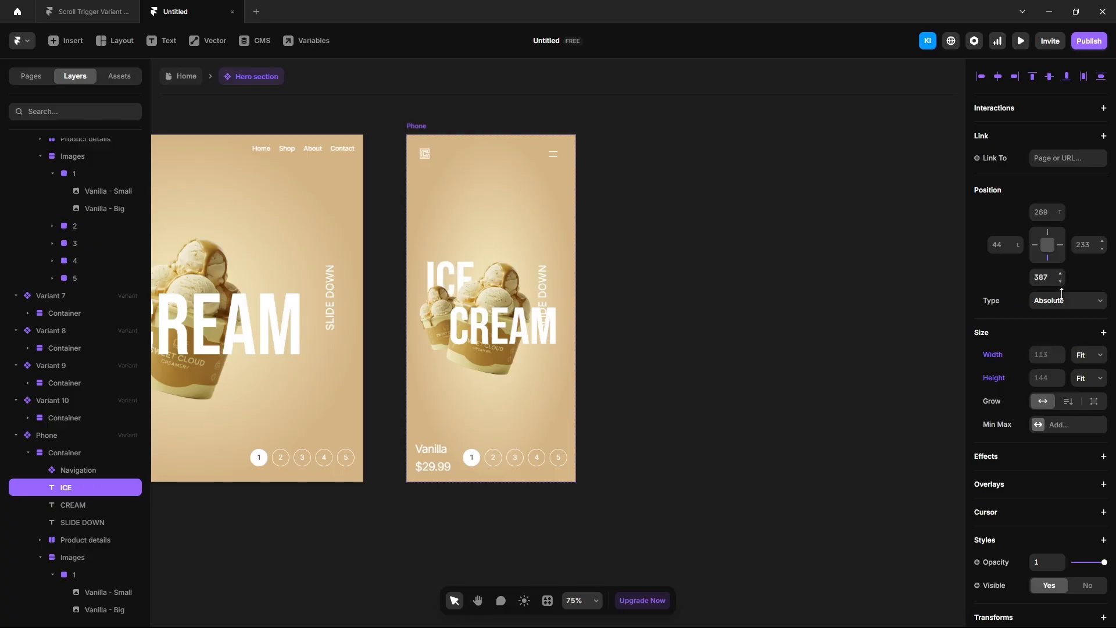
# - Move the Phone variant's CREAM text slightly up toward ICE and hide its SLIDE DOWN text
pyautogui.click(81, 505)
pyautogui.scroll(4, 977, 298)
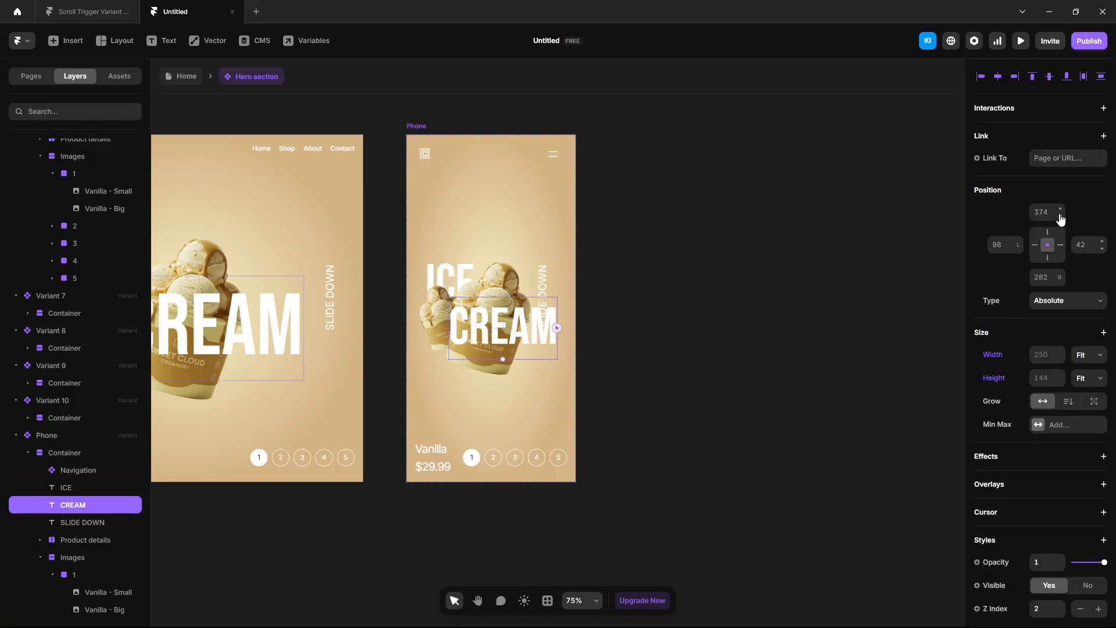
pyautogui.moveTo(1061, 215); pyautogui.dragTo(1061, 226)
pyautogui.click(864, 447)
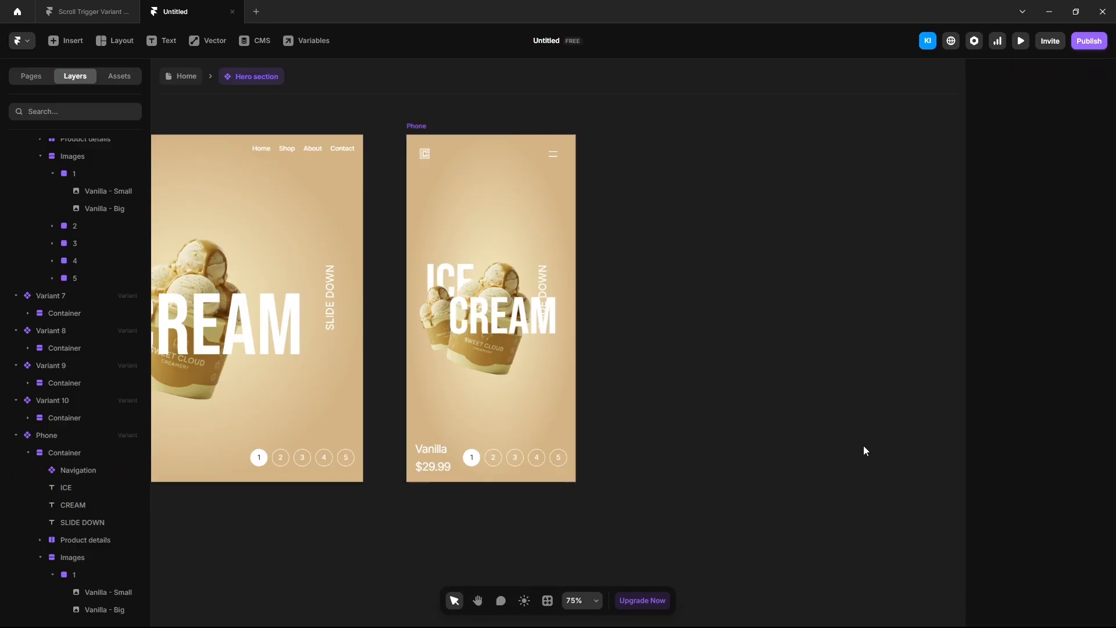
pyautogui.click(93, 522)
pyautogui.click(1090, 499)
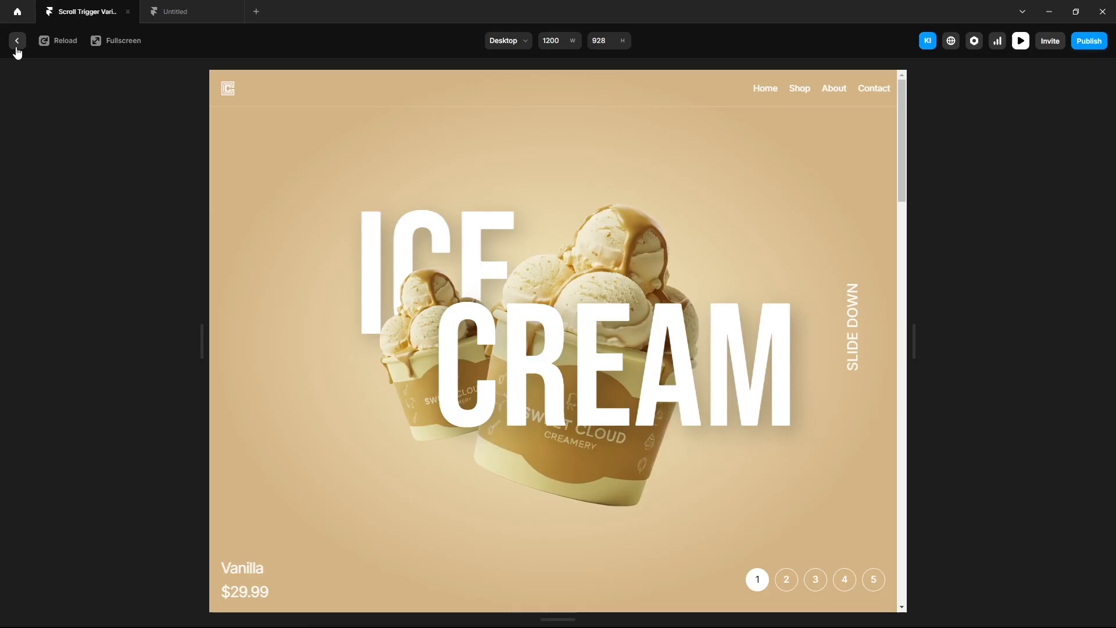
# - Leave the finished project's preview, examine the desktop, tablet and phone variants of its Hero section component, and return to the Home page
pyautogui.click(15, 44)
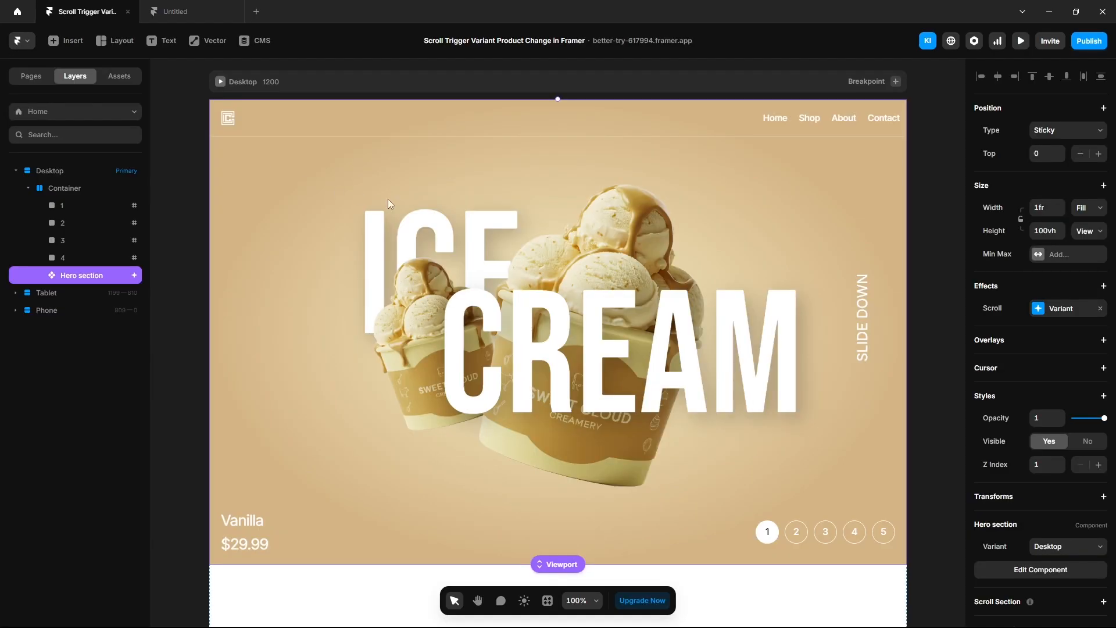
pyautogui.scroll(-7, 346, 308)
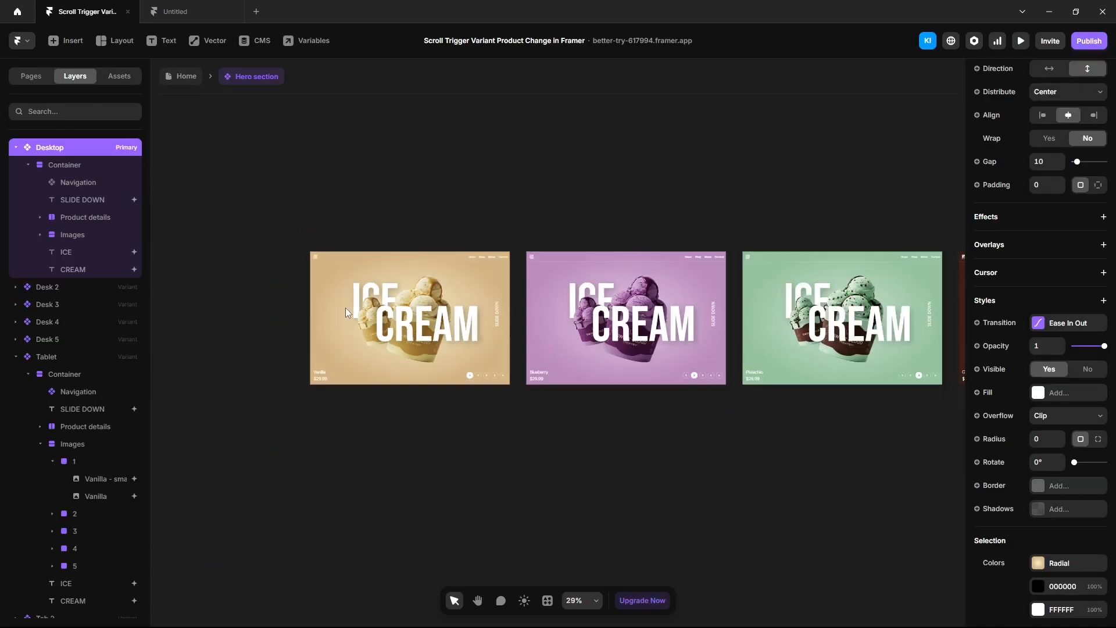
pyautogui.click(687, 485)
pyautogui.press('space')
pyautogui.moveTo(803, 449); pyautogui.dragTo(267, 444)
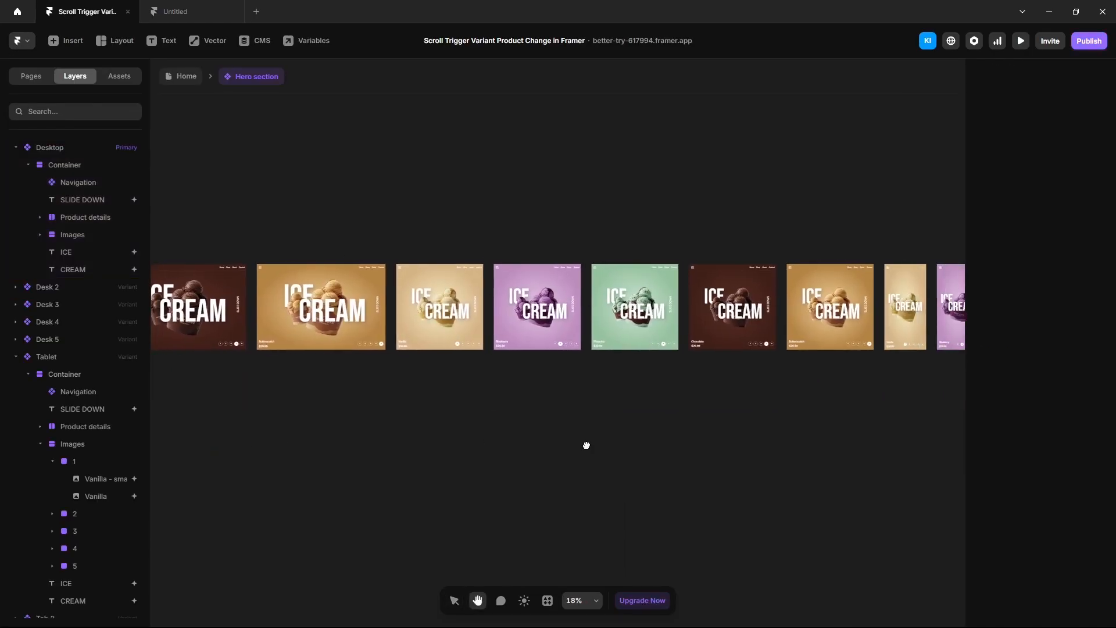
pyautogui.scroll(2, 494, 372)
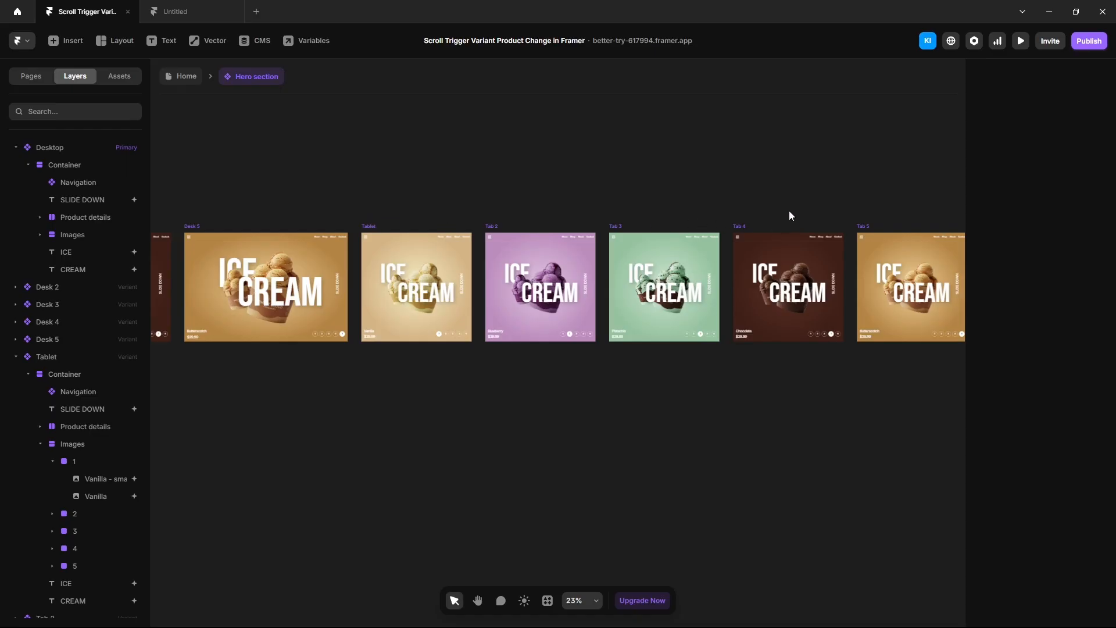
pyautogui.moveTo(877, 197); pyautogui.dragTo(324, 182)
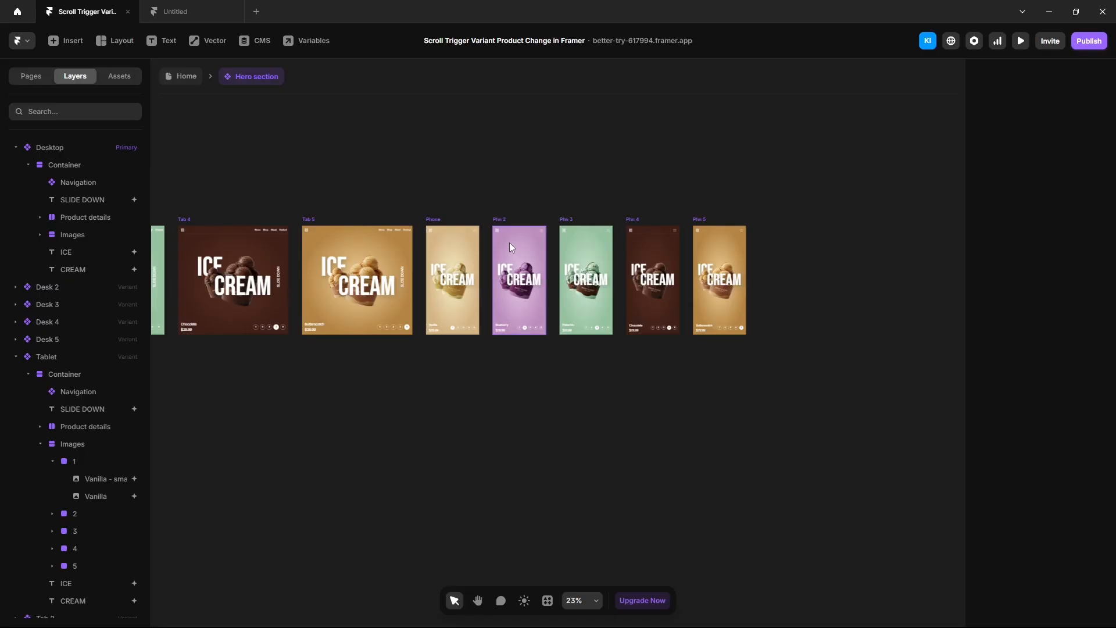
pyautogui.click(195, 77)
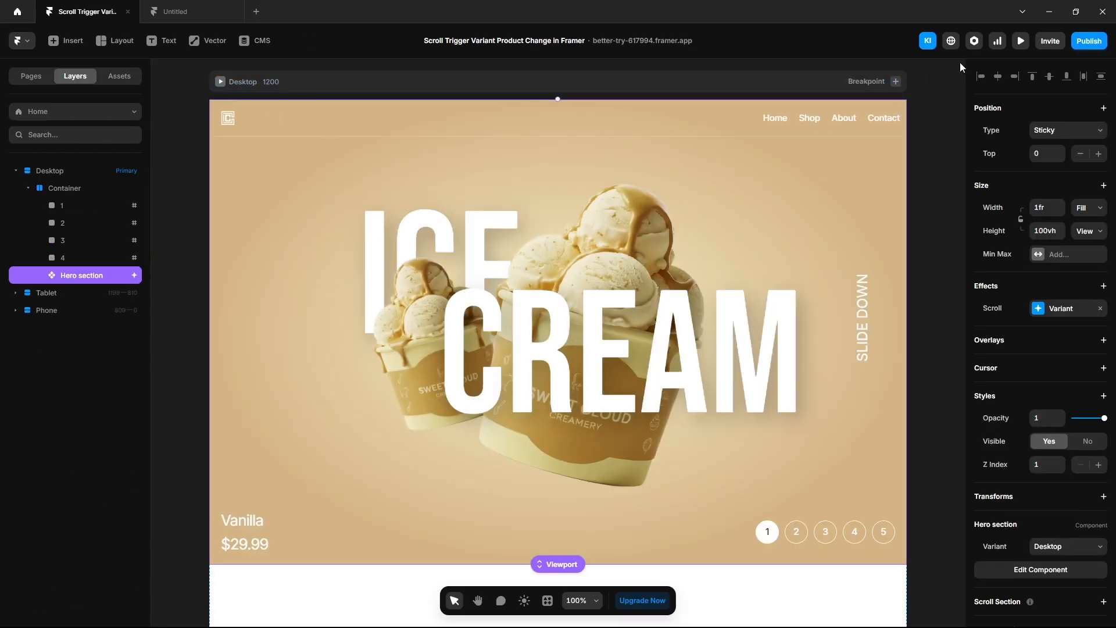
# - Preview the finished project's Home page and leave the preview
pyautogui.click(1022, 40)
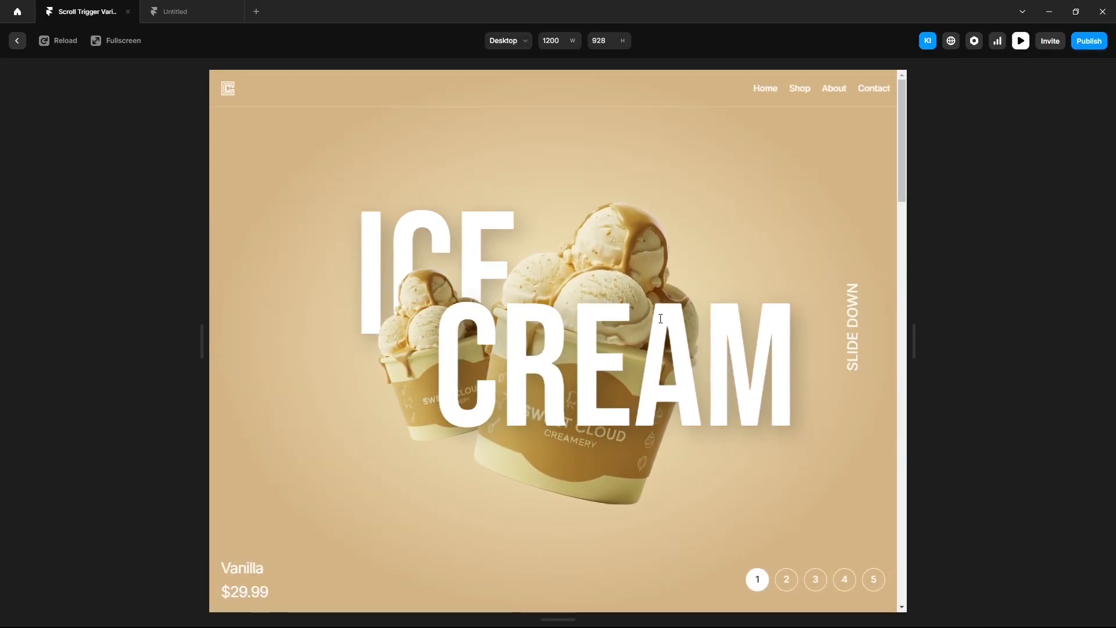
pyautogui.click(17, 40)
# - In the Untitled project, add an Appear effect to the Desktop variant's ICE text with enter opacity 1 and X offset -500
pyautogui.click(391, 301)
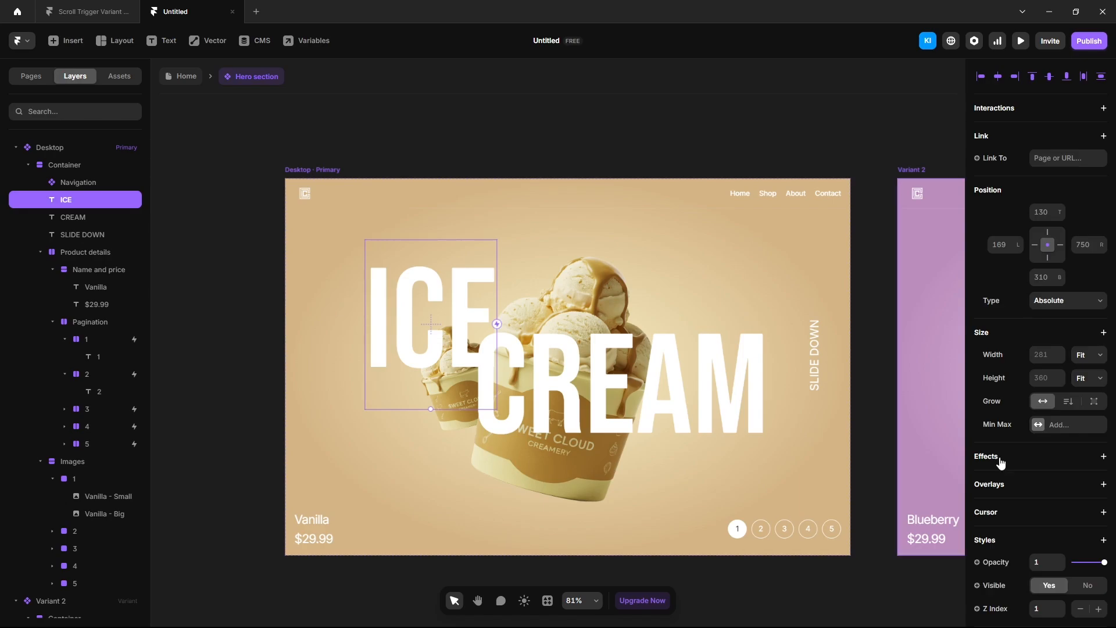
pyautogui.click(1001, 460)
pyautogui.click(1009, 487)
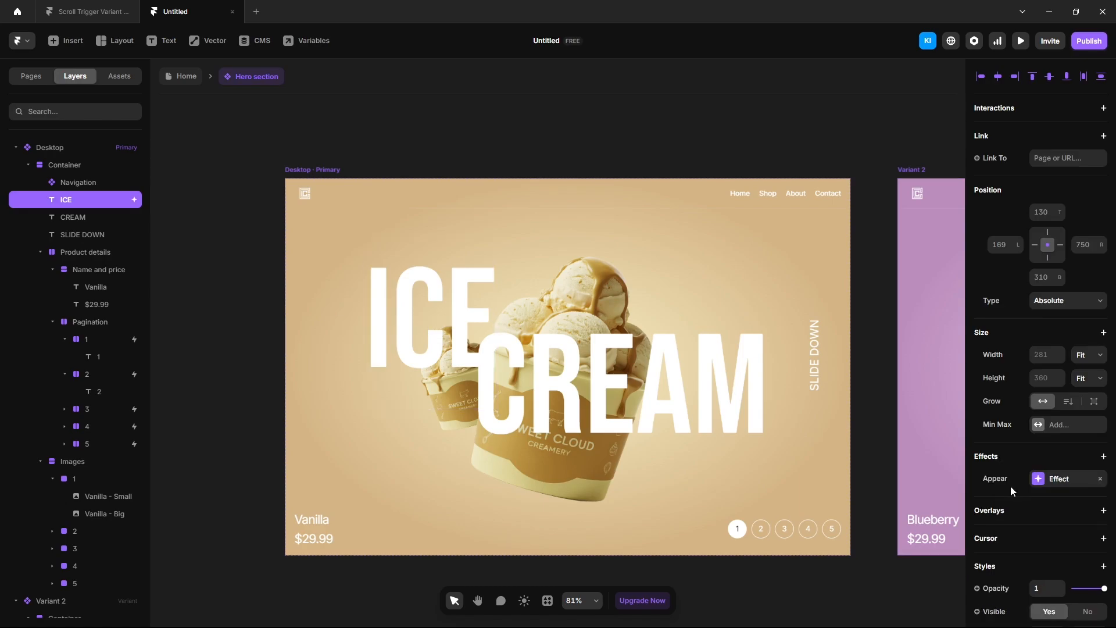
pyautogui.click(1074, 478)
pyautogui.click(901, 560)
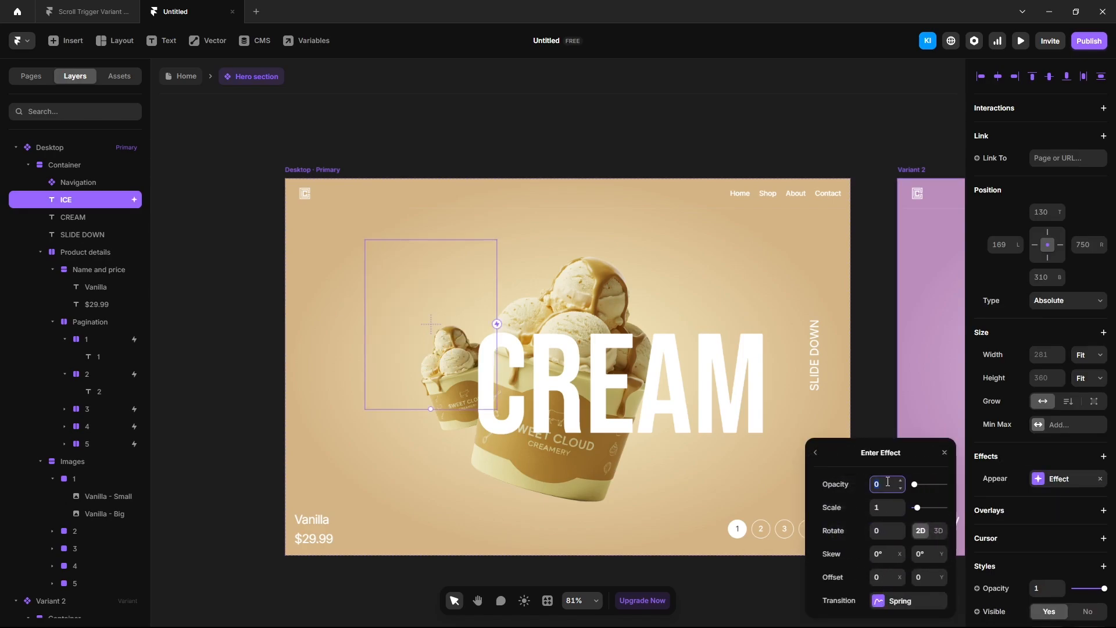
pyautogui.press('Return')
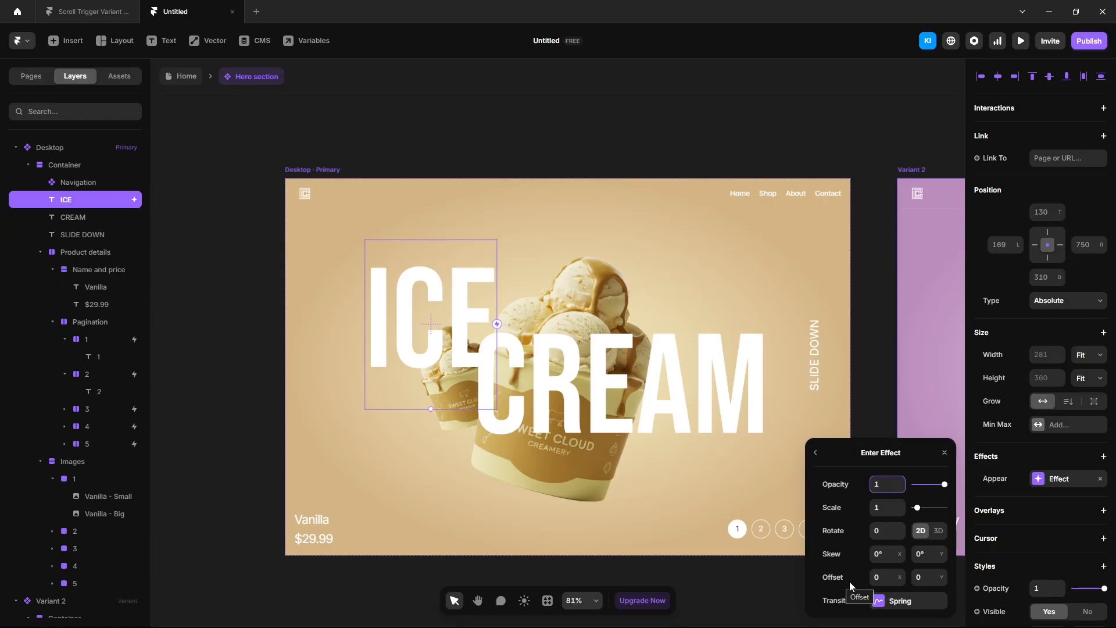
pyautogui.moveTo(894, 574); pyautogui.dragTo(937, 591)
pyautogui.write('-500')
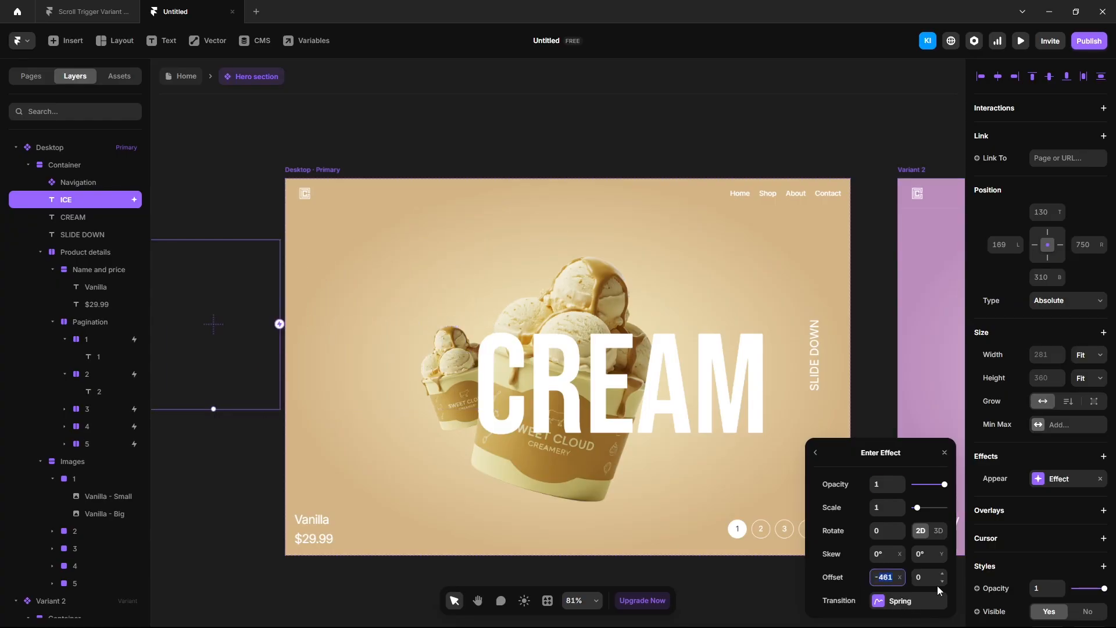
# - Set the ICE text's enter transition to Ease with a time of 0.8 s and preview the component
pyautogui.click(905, 602)
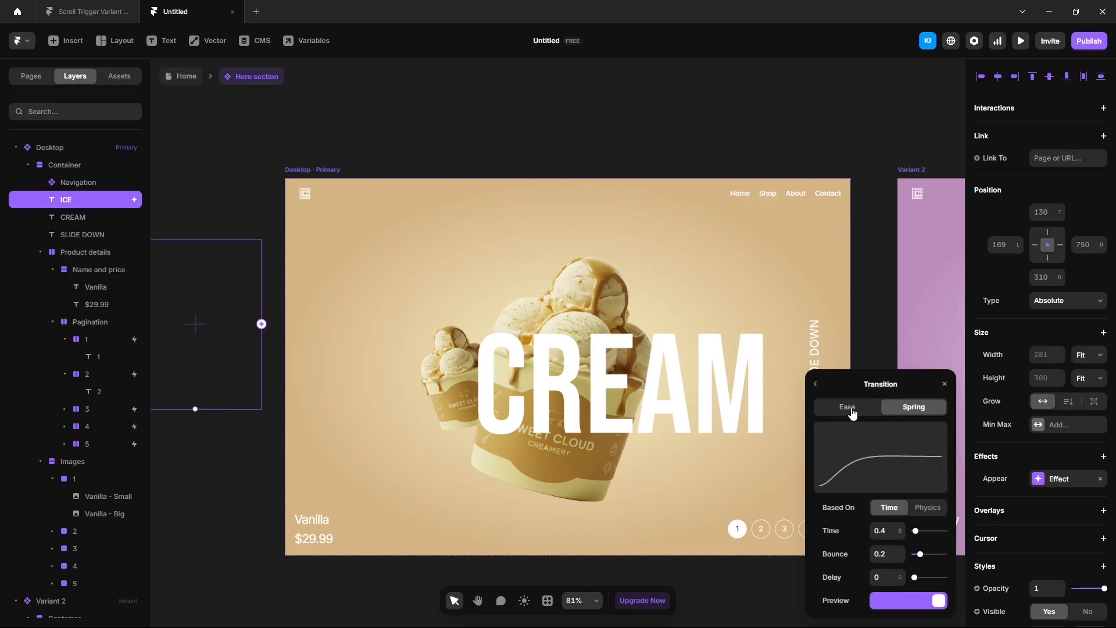
pyautogui.click(849, 401)
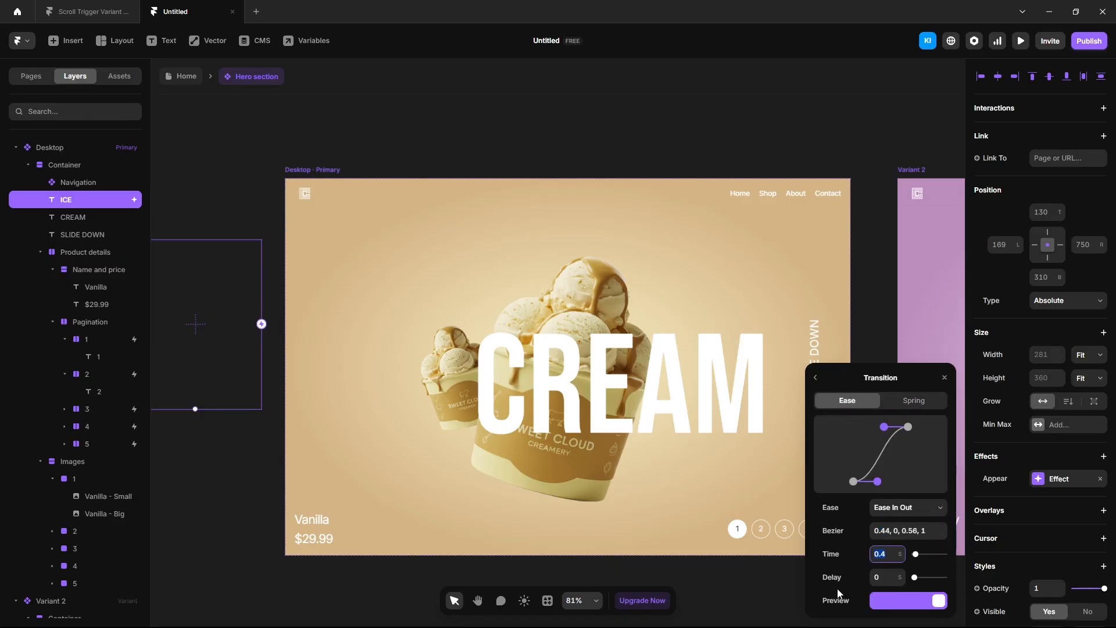
pyautogui.write('0.8')
pyautogui.click(815, 378)
pyautogui.click(526, 114)
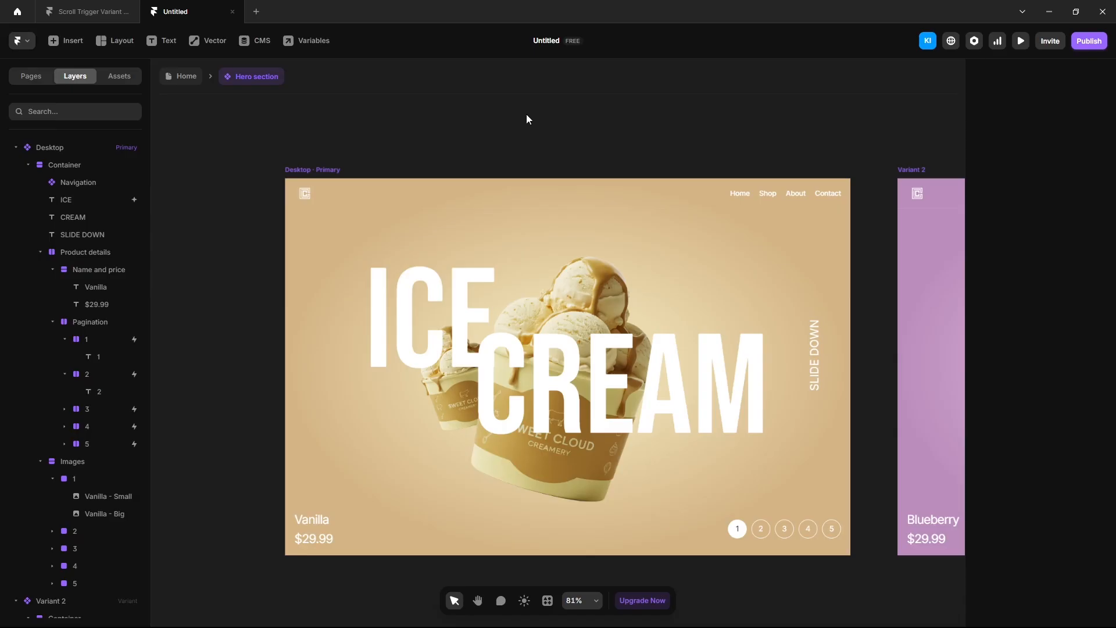
pyautogui.click(1022, 41)
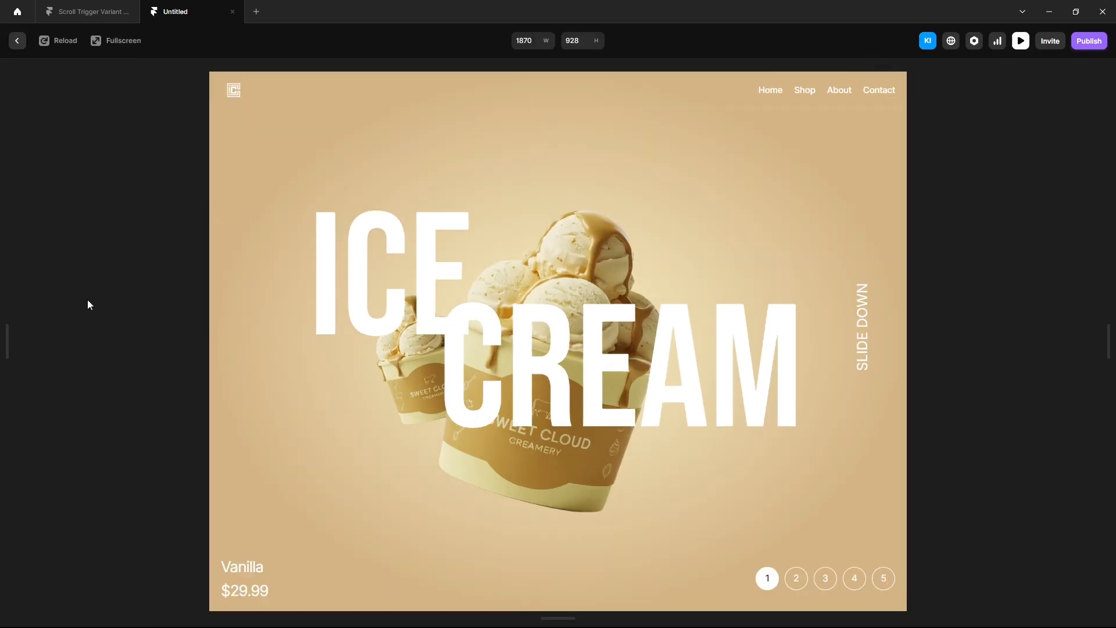
pyautogui.click(16, 41)
# - Copy the ICE text's Appear effect and paste it onto the Cycloto logo inside the Navigation component
pyautogui.click(66, 200)
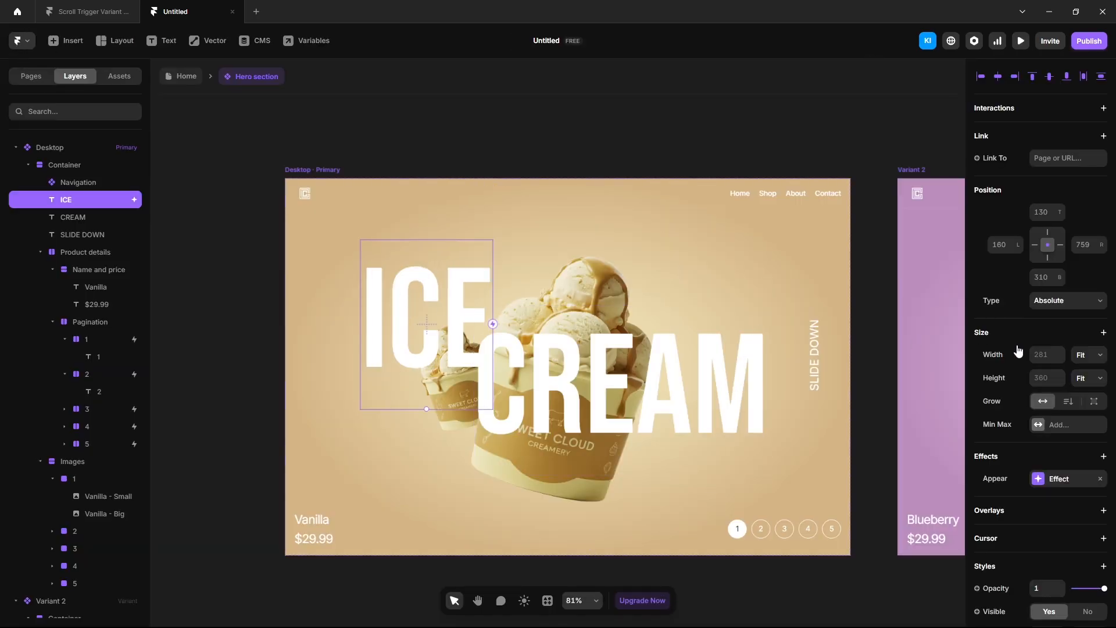
pyautogui.rightClick(1055, 485)
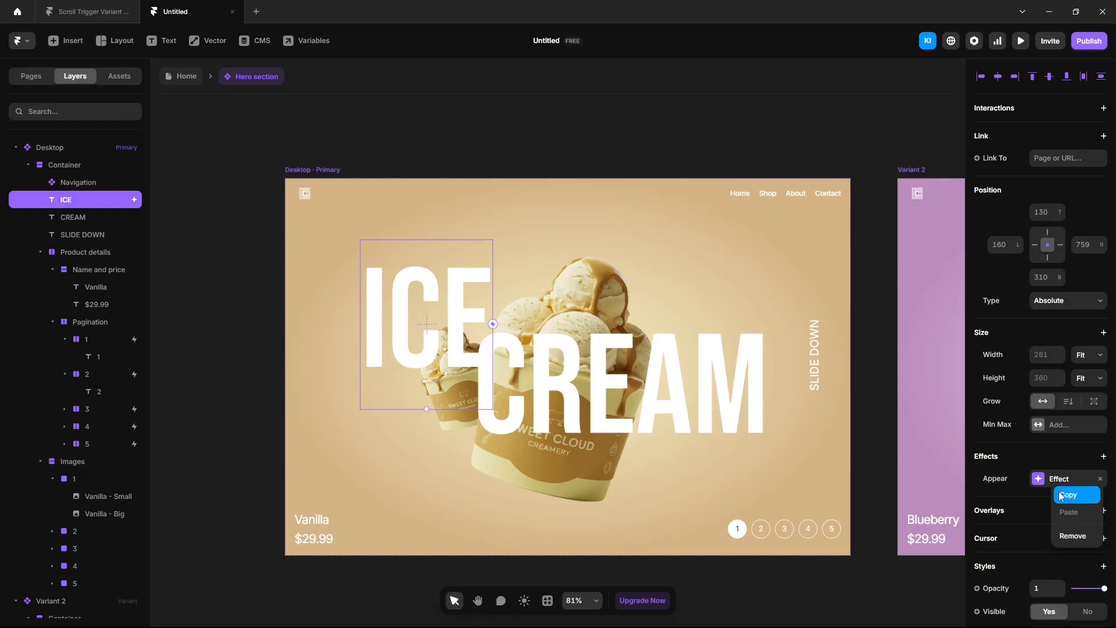
pyautogui.click(1064, 495)
pyautogui.click(372, 139)
pyautogui.click(326, 196)
pyautogui.doubleClick(326, 197)
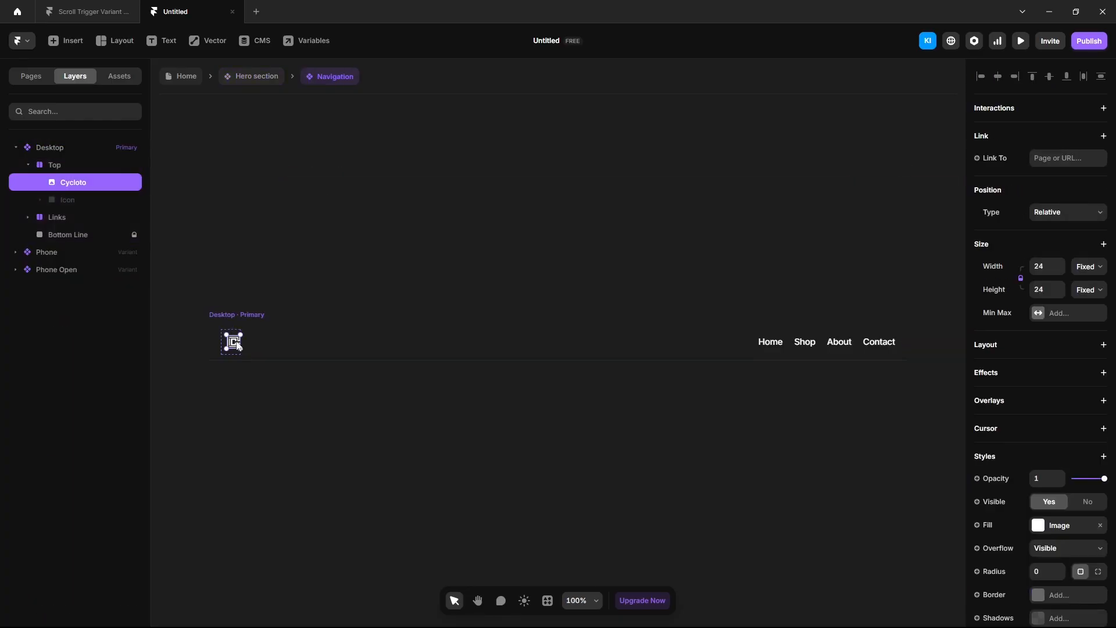
pyautogui.click(984, 375)
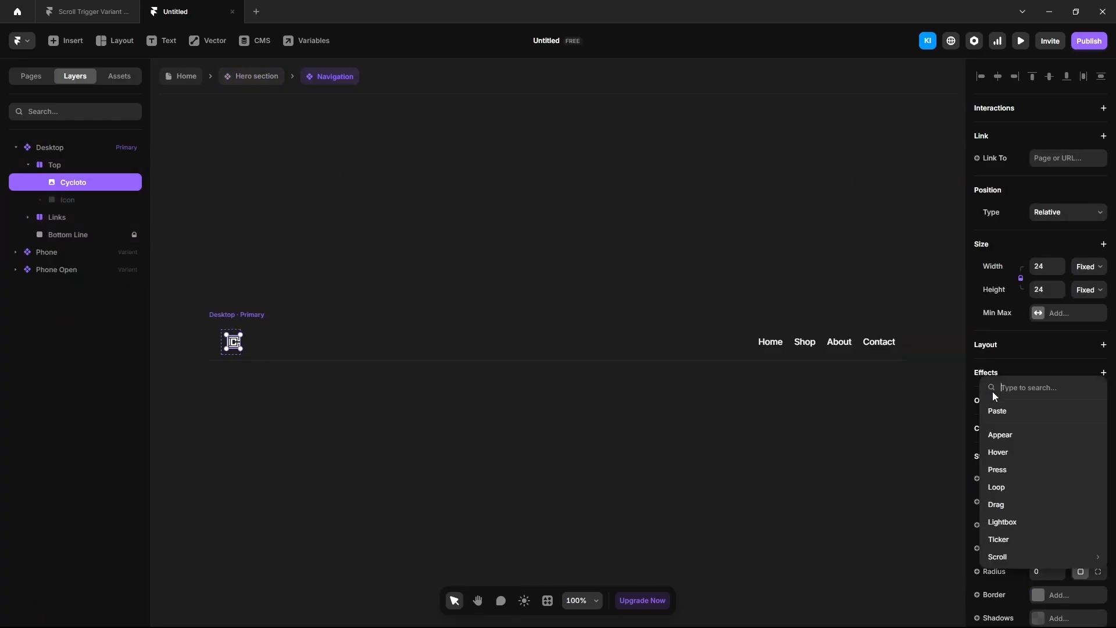
pyautogui.click(999, 414)
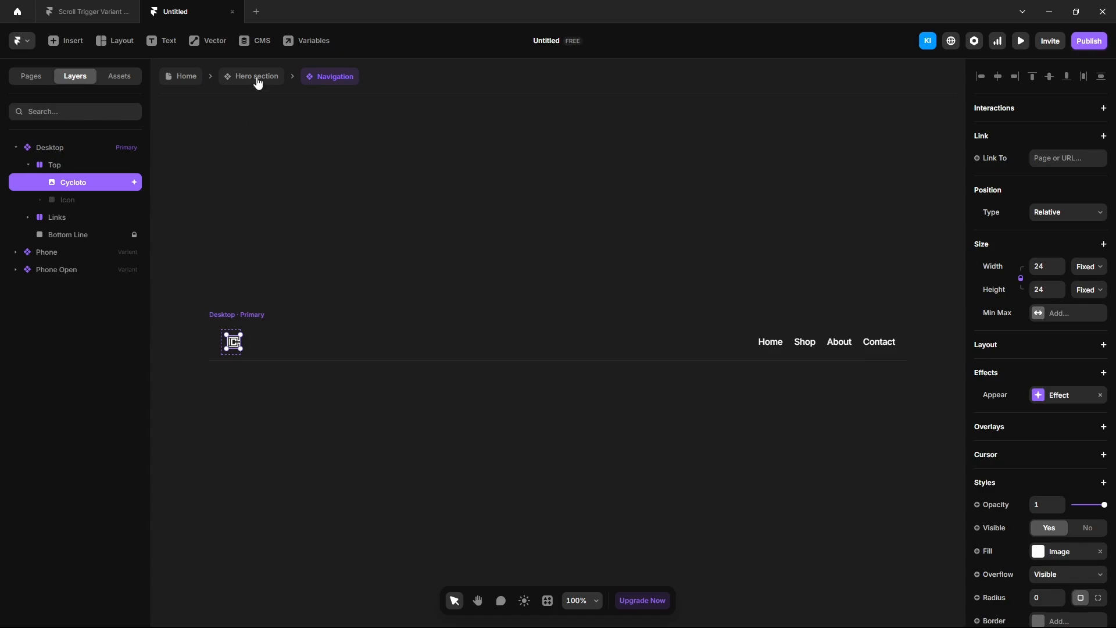
# - Return to the Hero section component and paste the Appear effect onto the Desktop variant's Name and price stack
pyautogui.click(257, 76)
pyautogui.click(103, 271)
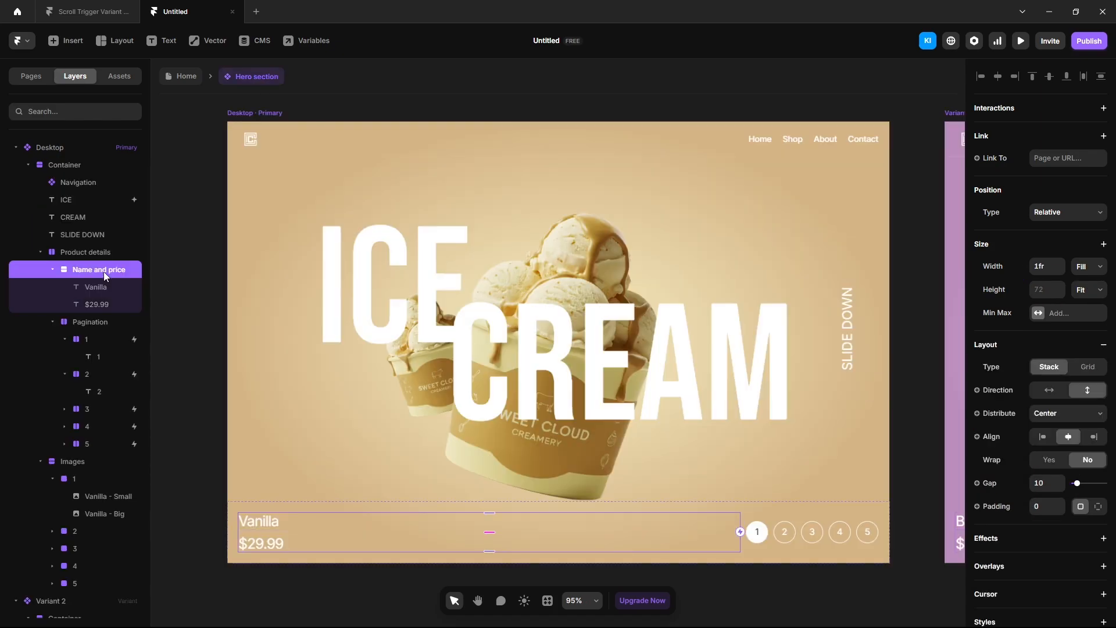
pyautogui.click(986, 539)
pyautogui.click(1006, 381)
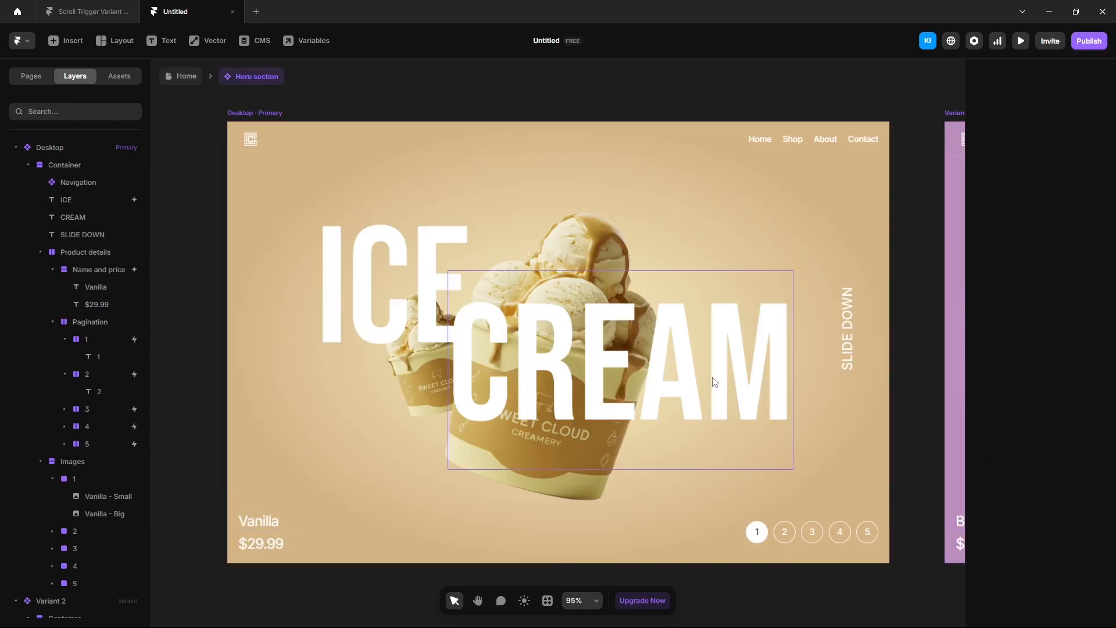
# - Paste the copied Appear effect onto the Desktop variant's CREAM text
pyautogui.click(715, 382)
pyautogui.click(999, 459)
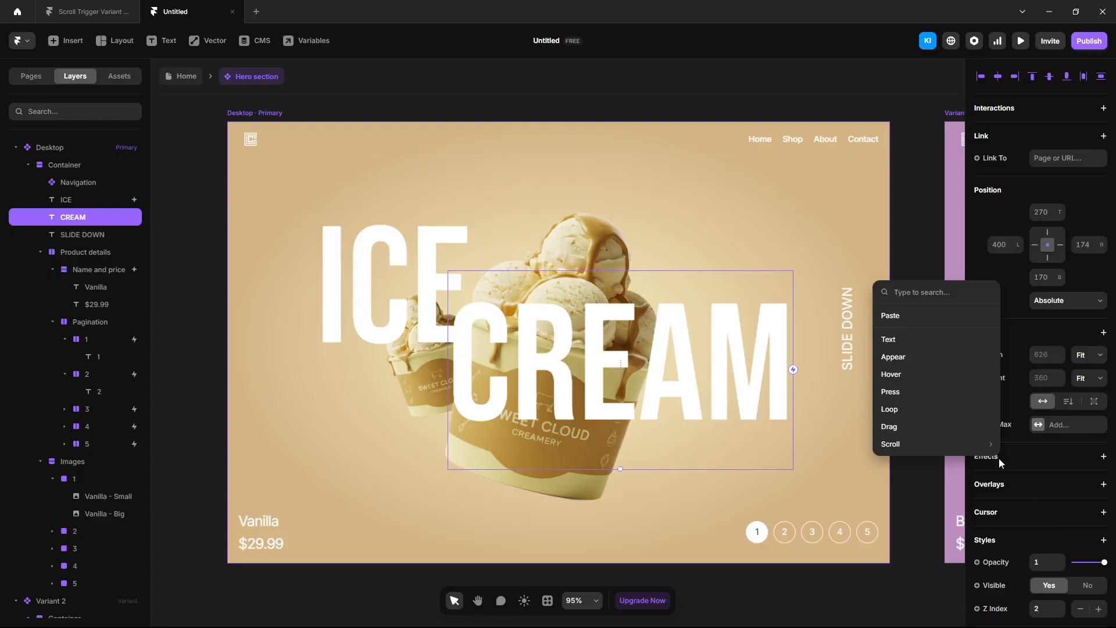
pyautogui.click(938, 325)
# - Set the X offset of the CREAM text's enter effect to 800
pyautogui.click(1053, 479)
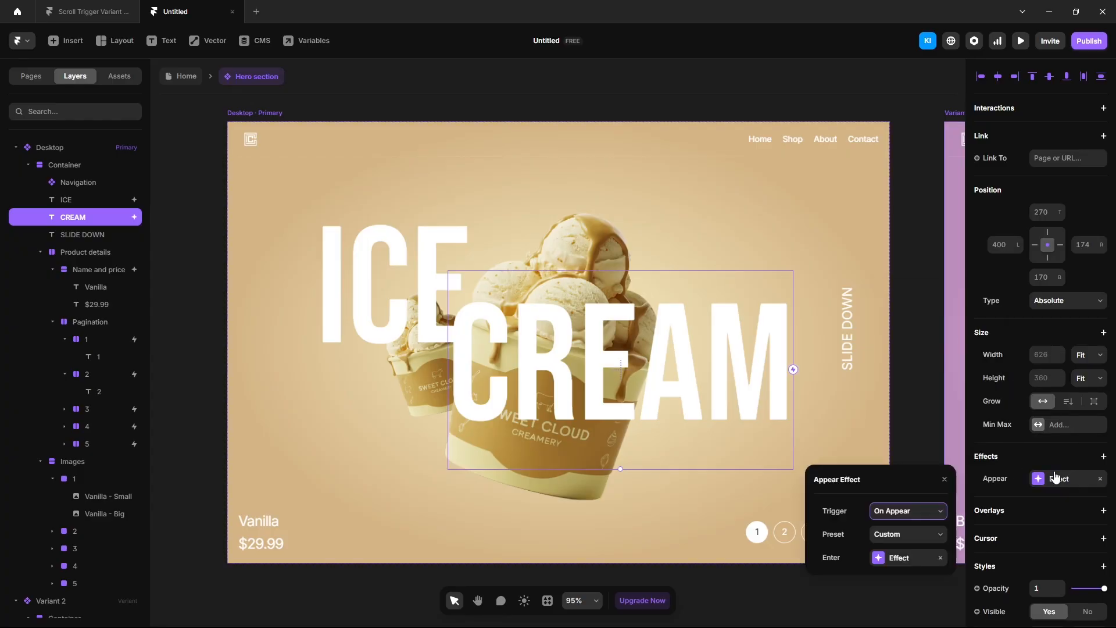
pyautogui.click(915, 562)
pyautogui.click(880, 577)
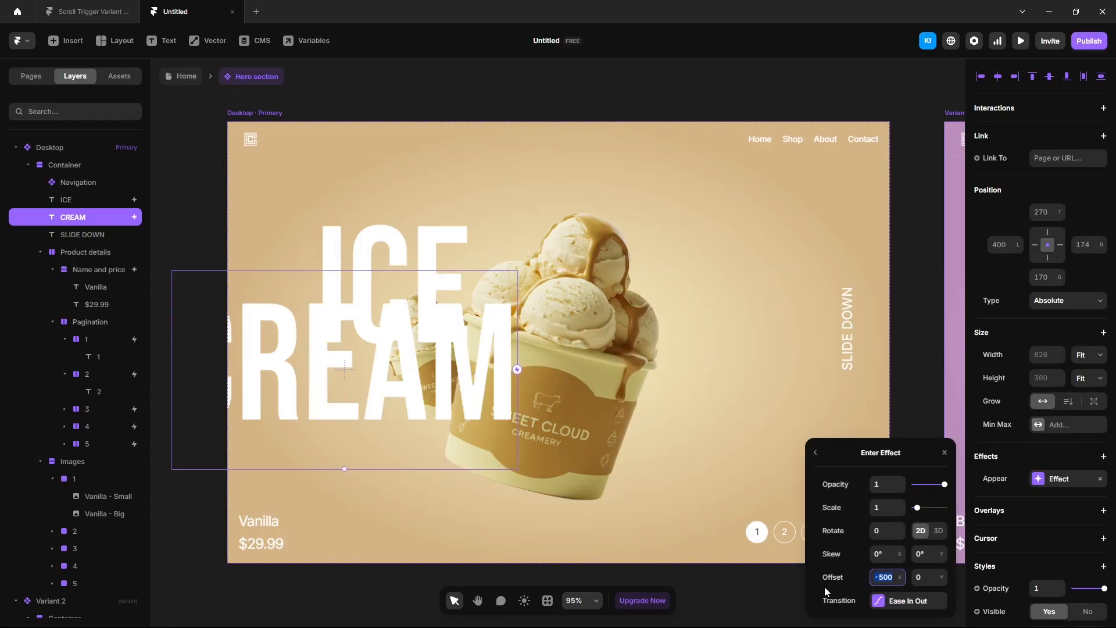
pyautogui.press('Left')
pyautogui.hotkey('shift', 'Right')
pyautogui.press('BackSpace')
pyautogui.press('Return')
pyautogui.hotkey('shift', 'Up')
pyautogui.hotkey('shift', 'Up')
pyautogui.hotkey('shift', 'Up')
pyautogui.hotkey('shift', 'Up')
pyautogui.hotkey('shift', 'Up')
pyautogui.hotkey('shift', 'Up')
pyautogui.hotkey('shift', 'Up')
pyautogui.hotkey('shift', 'Up')
pyautogui.hotkey('shift', 'Up')
pyautogui.hotkey('shift', 'Up')
pyautogui.hotkey('shift', 'Up')
pyautogui.hotkey('shift', 'Up')
pyautogui.hotkey('shift', 'Up')
pyautogui.hotkey('shift', 'Up')
pyautogui.hotkey('shift', 'Up')
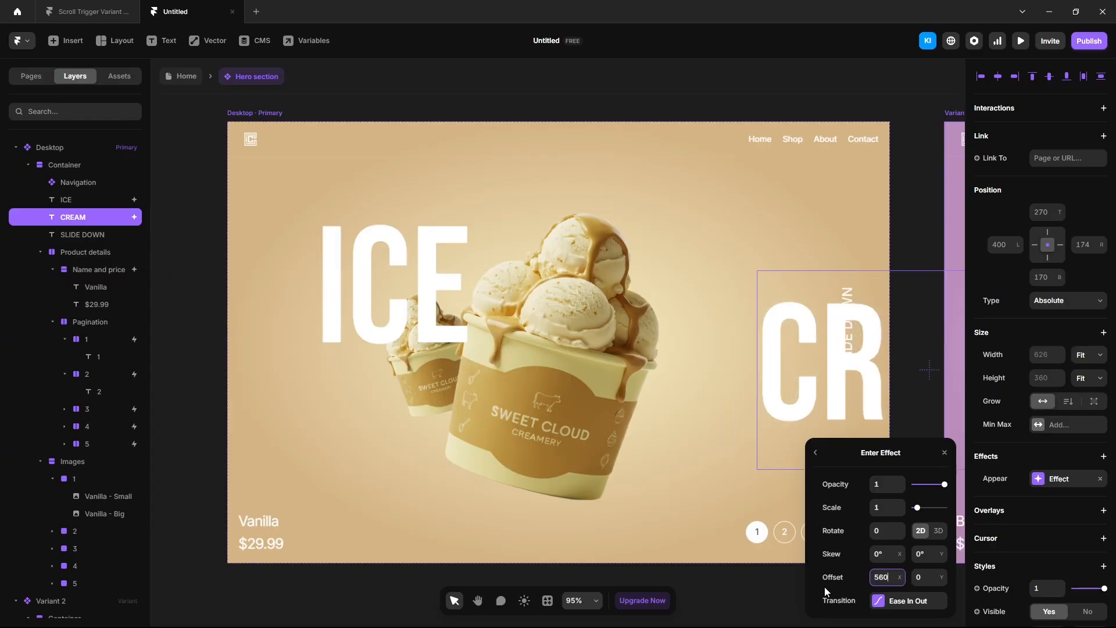
pyautogui.hotkey('shift', 'Up')
pyautogui.hotkey('shift', 'Up')
pyautogui.hotkey('shift', 'Up')
pyautogui.hotkey('shift', 'Up')
pyautogui.hotkey('shift', 'Up')
pyautogui.hotkey('shift', 'Up')
pyautogui.hotkey('shift', 'Up')
pyautogui.hotkey('shift', 'Up')
pyautogui.hotkey('shift', 'Up')
pyautogui.hotkey('shift', 'Up')
pyautogui.hotkey('shift', 'Up')
pyautogui.hotkey('shift', 'Up')
pyautogui.hotkey('shift', 'Up')
pyautogui.hotkey('shift', 'Up')
pyautogui.hotkey('shift', 'Up')
pyautogui.hotkey('shift', 'Up')
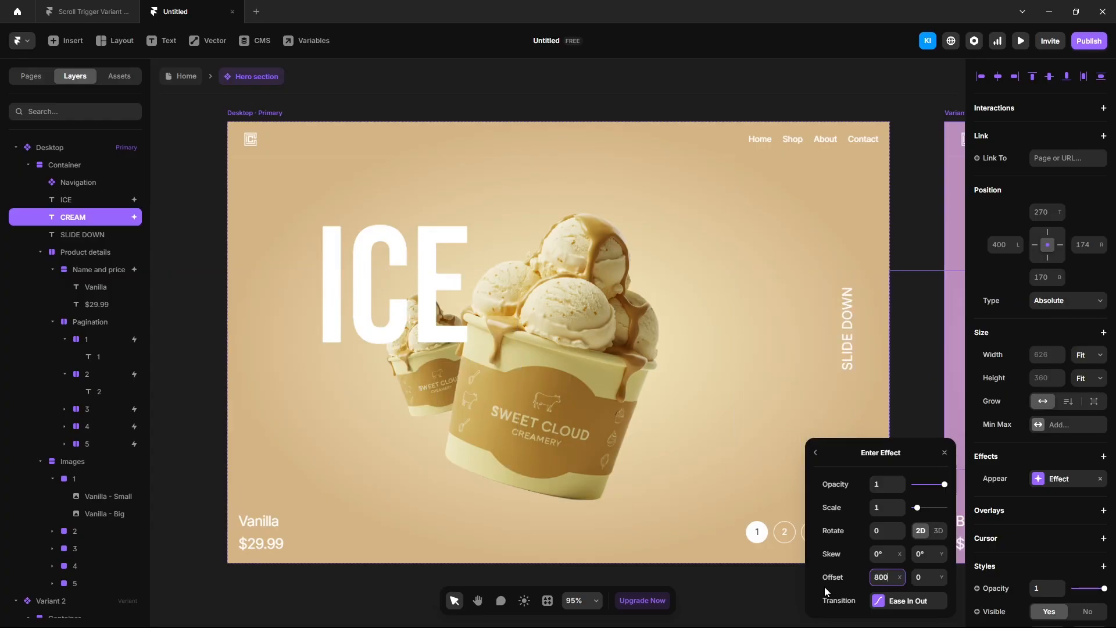
pyautogui.press('Return')
# - Copy the CREAM text's Appear effect and paste it onto the SLIDE DOWN text
pyautogui.click(1056, 481)
pyautogui.rightClick(1055, 481)
pyautogui.click(1064, 490)
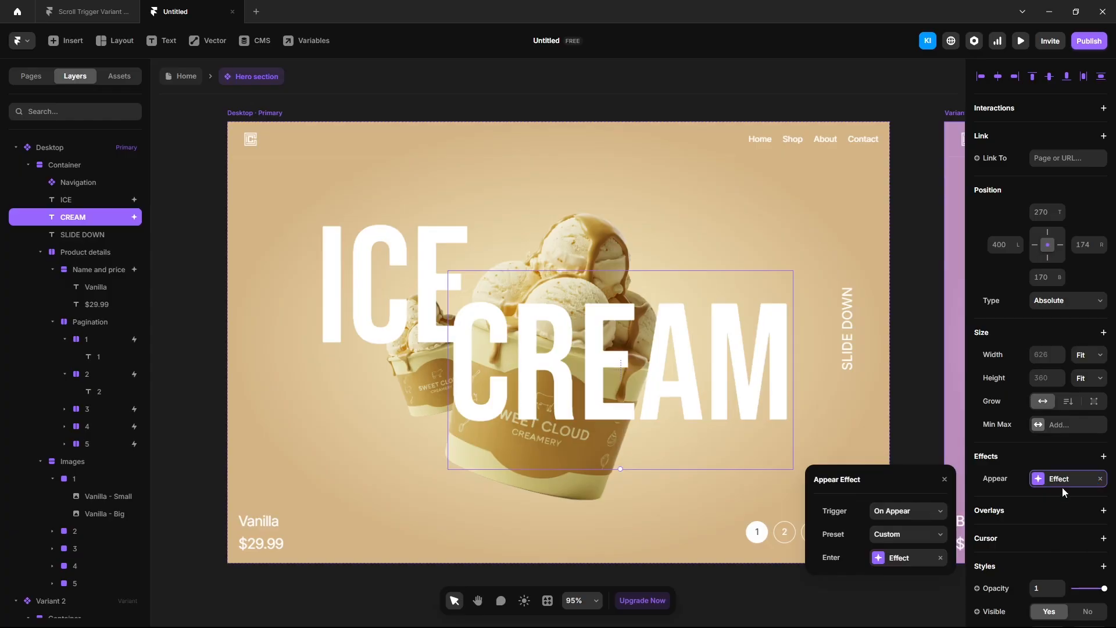
pyautogui.click(846, 328)
pyautogui.click(846, 328)
pyautogui.click(990, 313)
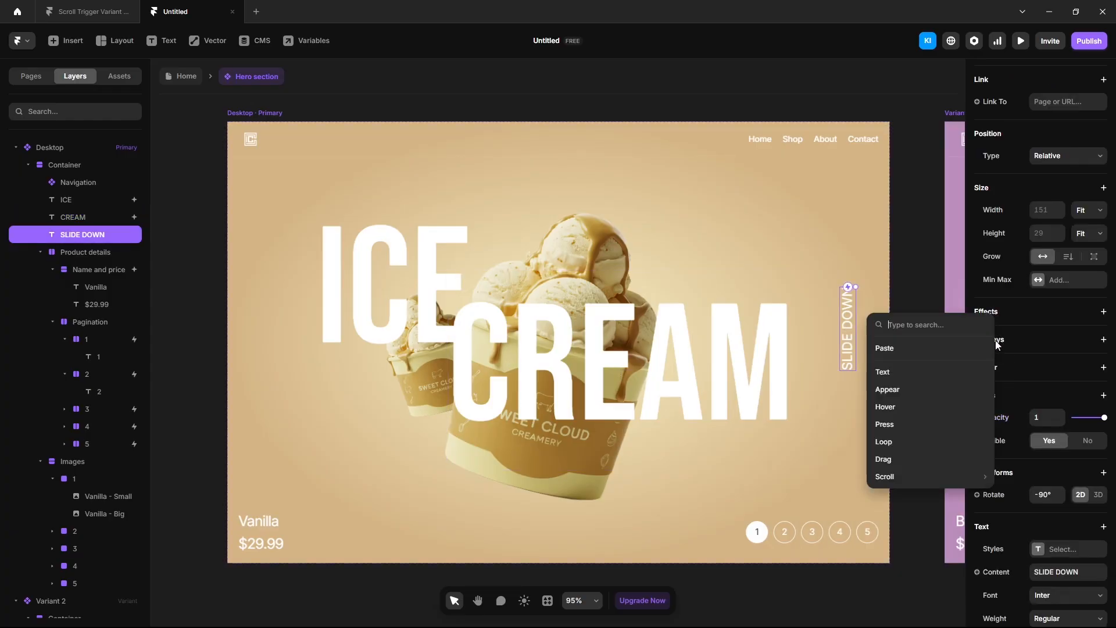
# - Paste the CREAM text's Appear effect onto the Desktop variant's Pagination stack
pyautogui.click(82, 252)
pyautogui.click(72, 323)
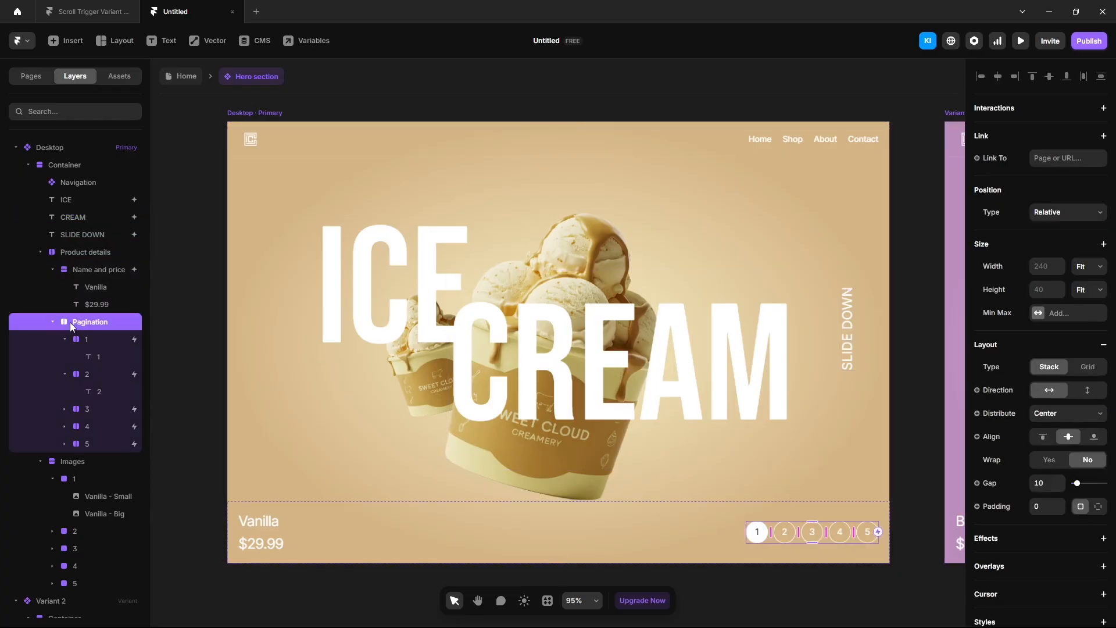
pyautogui.click(1103, 538)
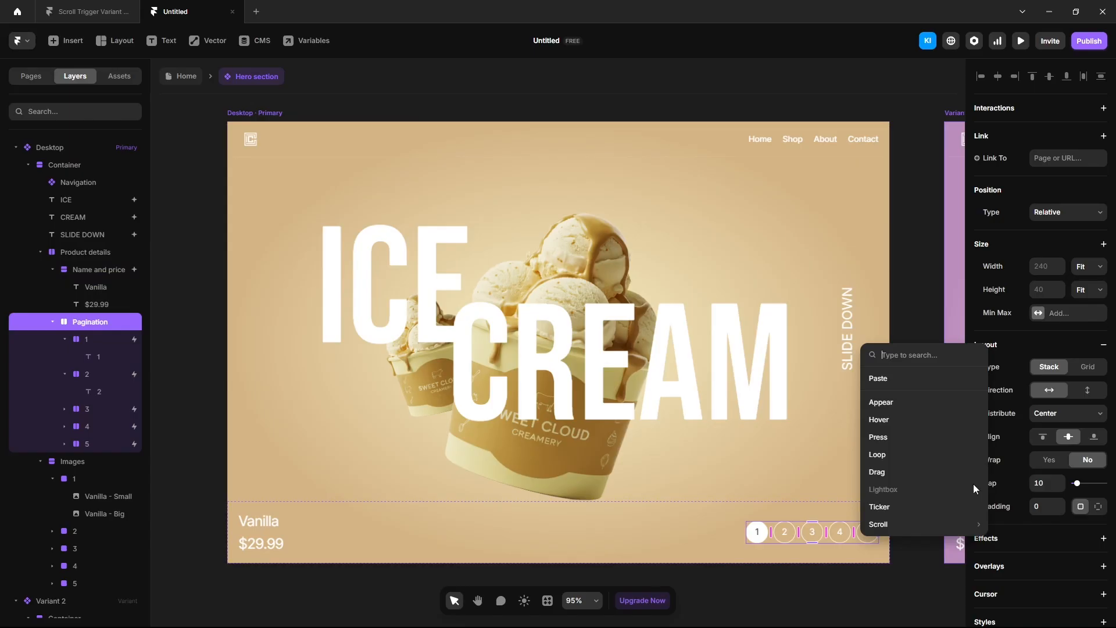
pyautogui.click(920, 382)
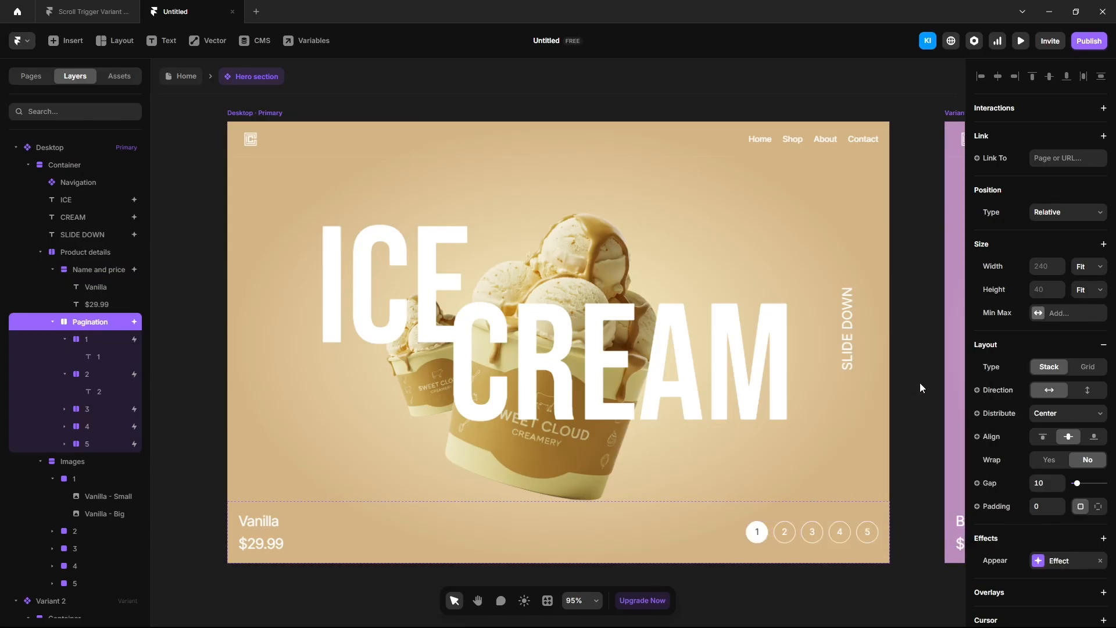
# - Paste the Appear effect onto the Links stack inside the Navigation component and return to the Hero section
pyautogui.doubleClick(794, 145)
pyautogui.click(787, 343)
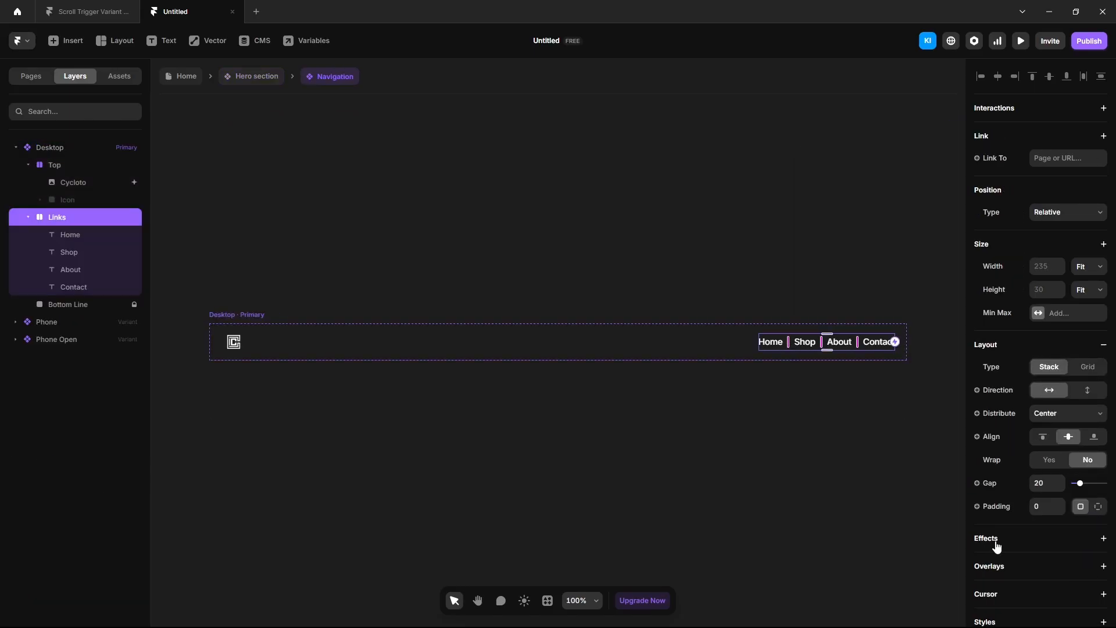
pyautogui.click(997, 547)
pyautogui.click(909, 383)
pyautogui.press('Escape')
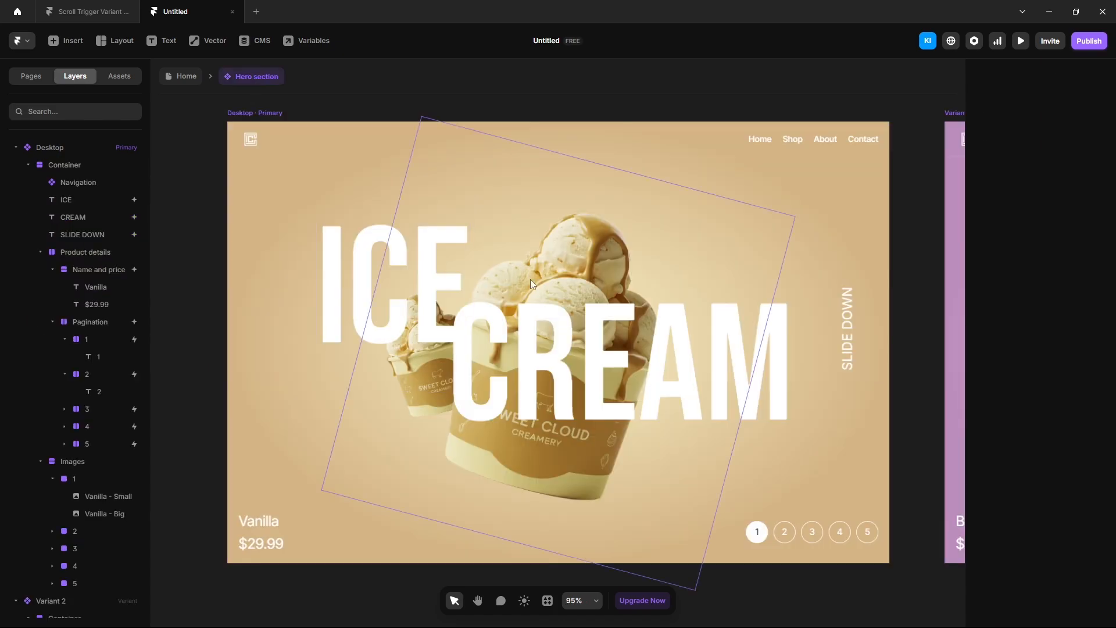
# - Add a Loop effect to the Vanilla - Big image with rotation 0 and a Y offset of 20
pyautogui.click(598, 247)
pyautogui.click(992, 431)
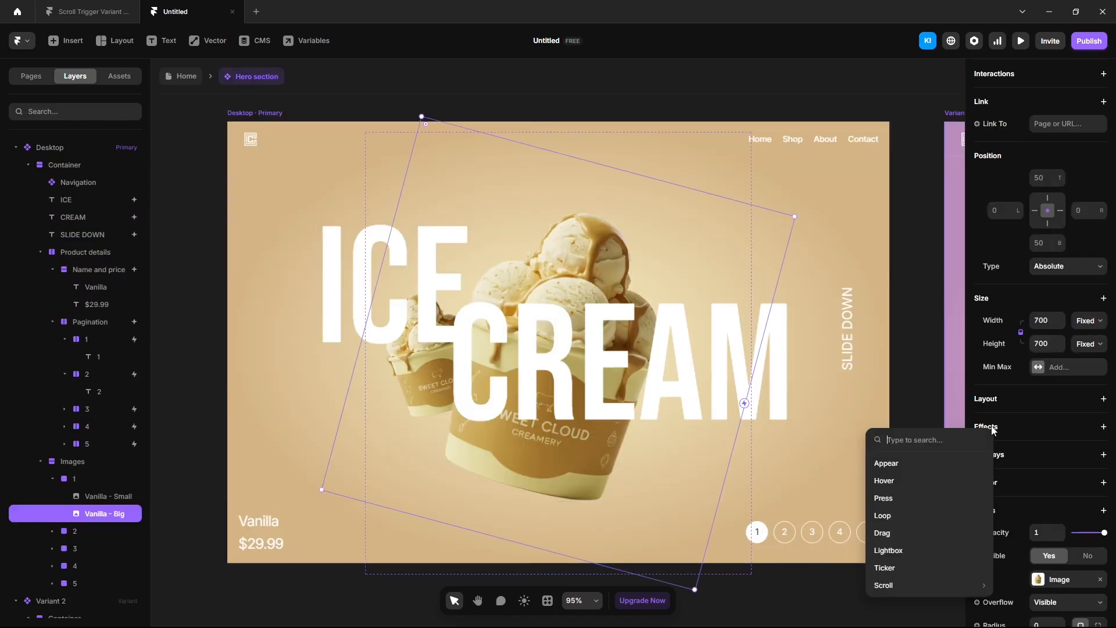
pyautogui.click(888, 515)
pyautogui.click(884, 510)
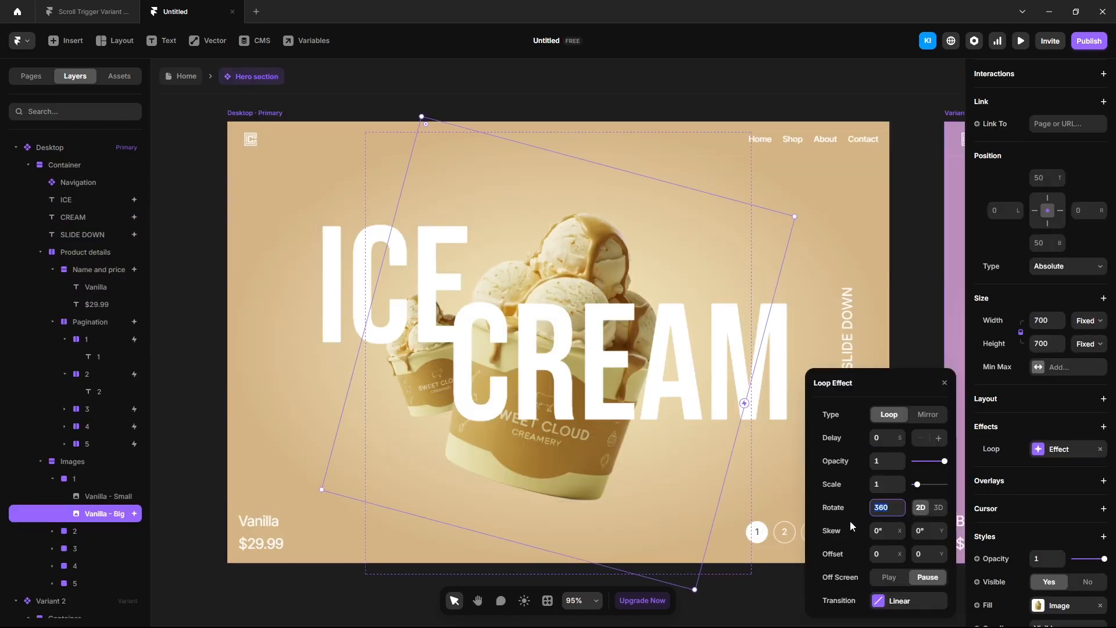
pyautogui.write('0')
pyautogui.click(931, 554)
pyautogui.write('20')
# - Add a Loop effect to the Vanilla - Small image with rotation 0 and an X offset of 20, and return to the Home page
pyautogui.click(105, 495)
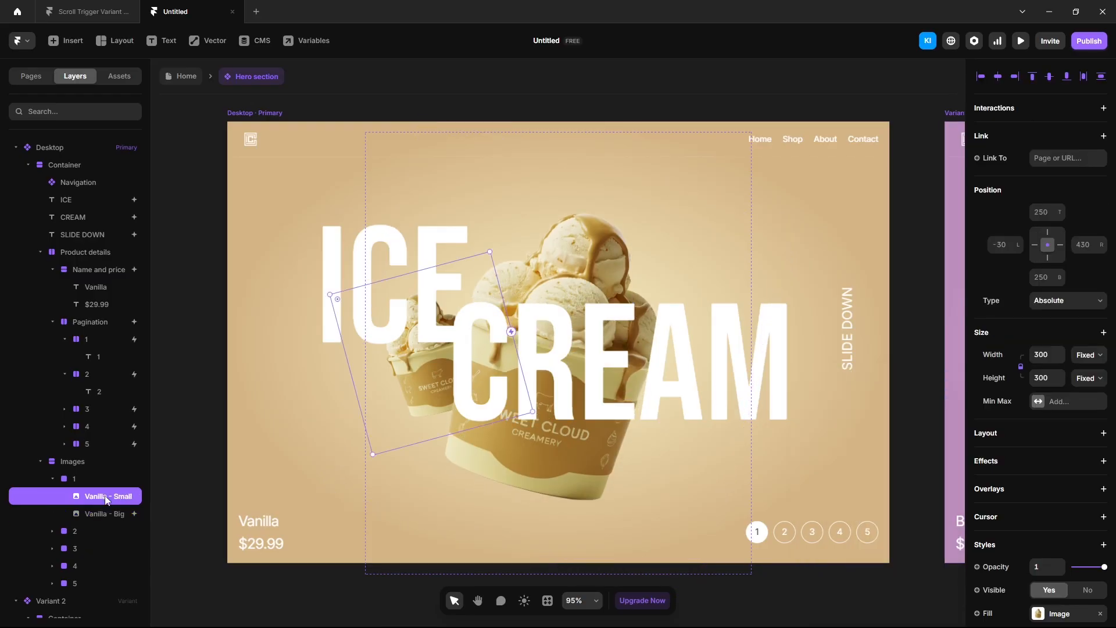
pyautogui.click(990, 462)
pyautogui.moveTo(966, 437)
pyautogui.click(901, 378)
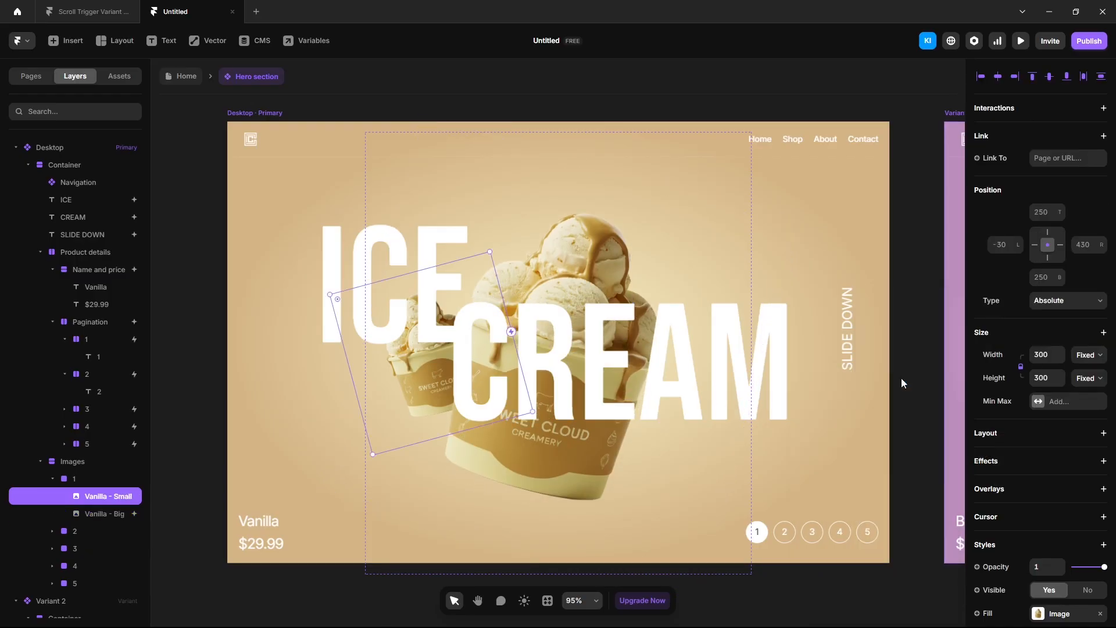
pyautogui.click(884, 509)
pyautogui.write('0')
pyautogui.click(882, 557)
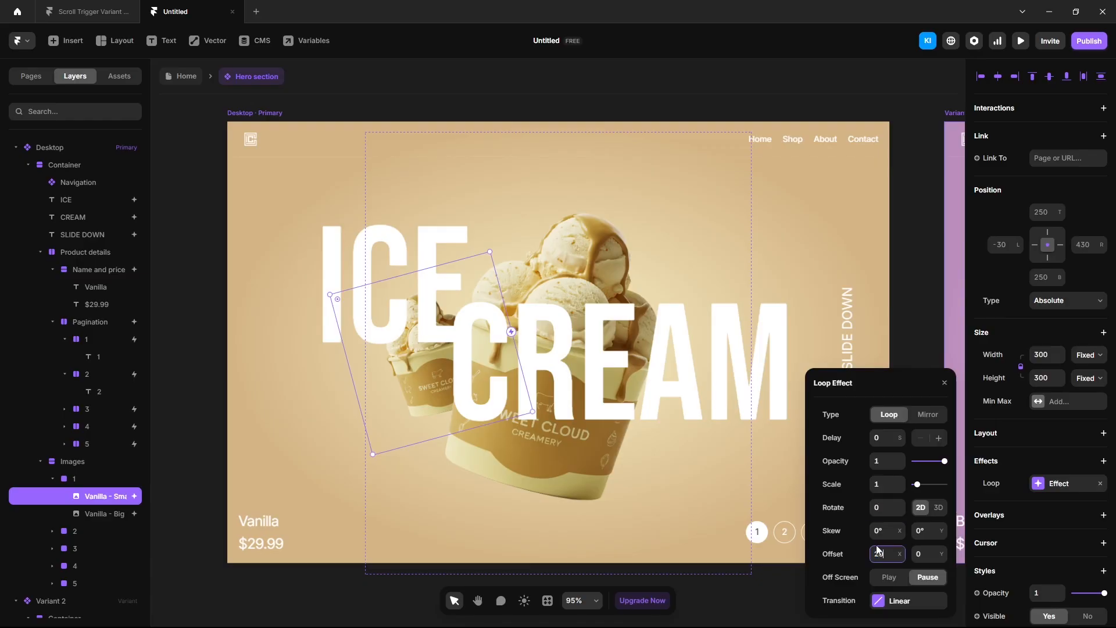
pyautogui.write('20')
pyautogui.press('Return')
pyautogui.click(200, 186)
pyautogui.click(182, 78)
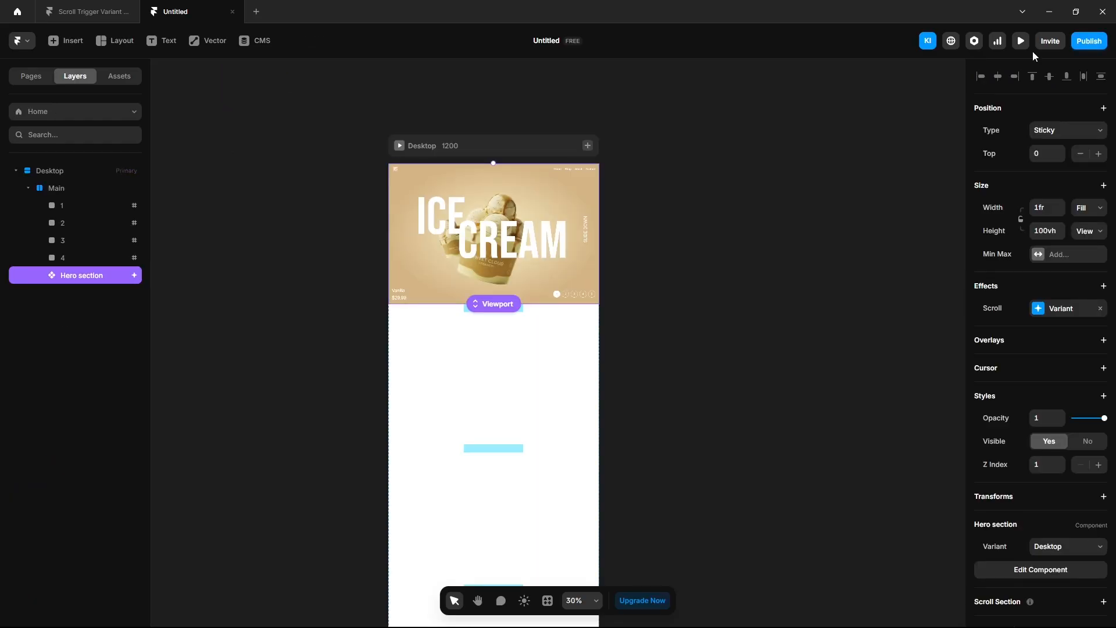
# - Set the Loop effect type to Mirror for the Vanilla - Big and Vanilla - Small images in the Hero section's Desktop variant
pyautogui.click(1021, 41)
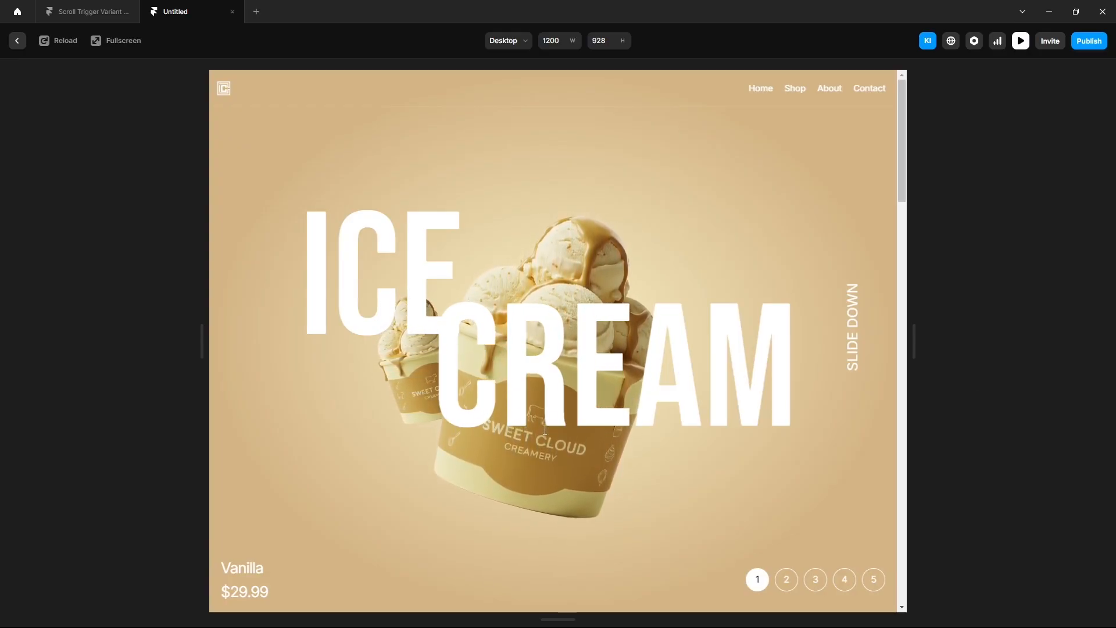
pyautogui.press('Escape')
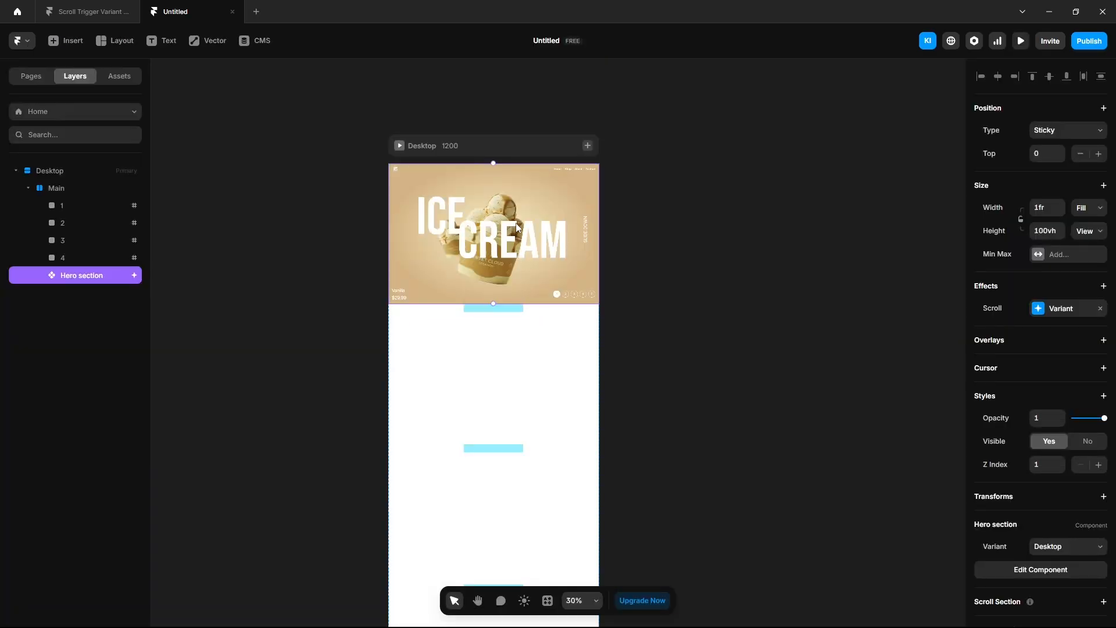
pyautogui.doubleClick(515, 222)
pyautogui.click(578, 245)
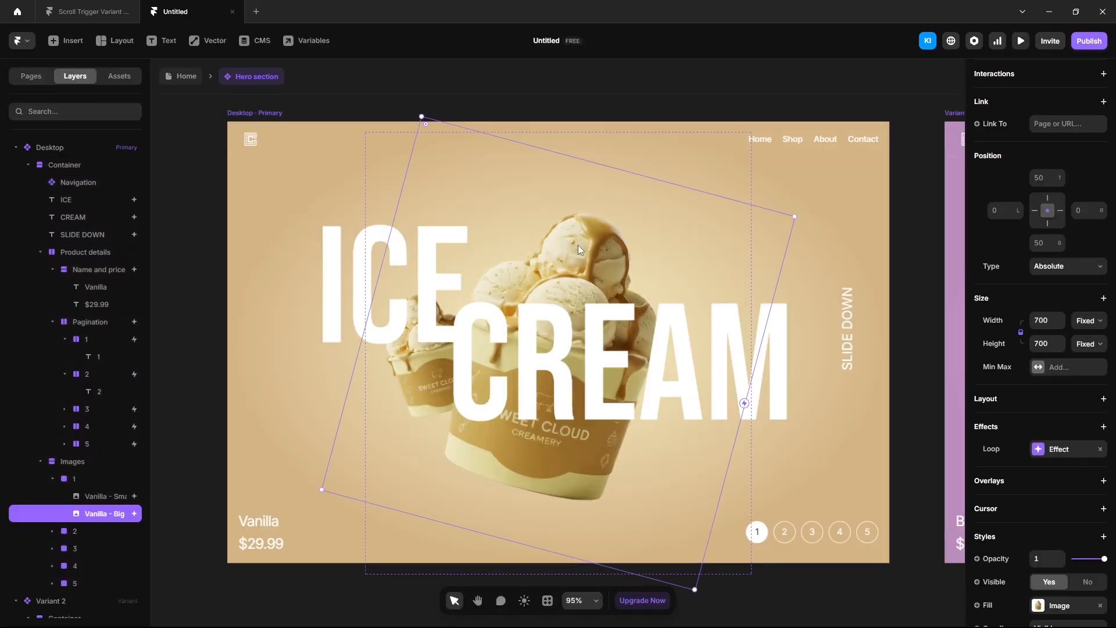
pyautogui.click(1056, 449)
pyautogui.click(928, 414)
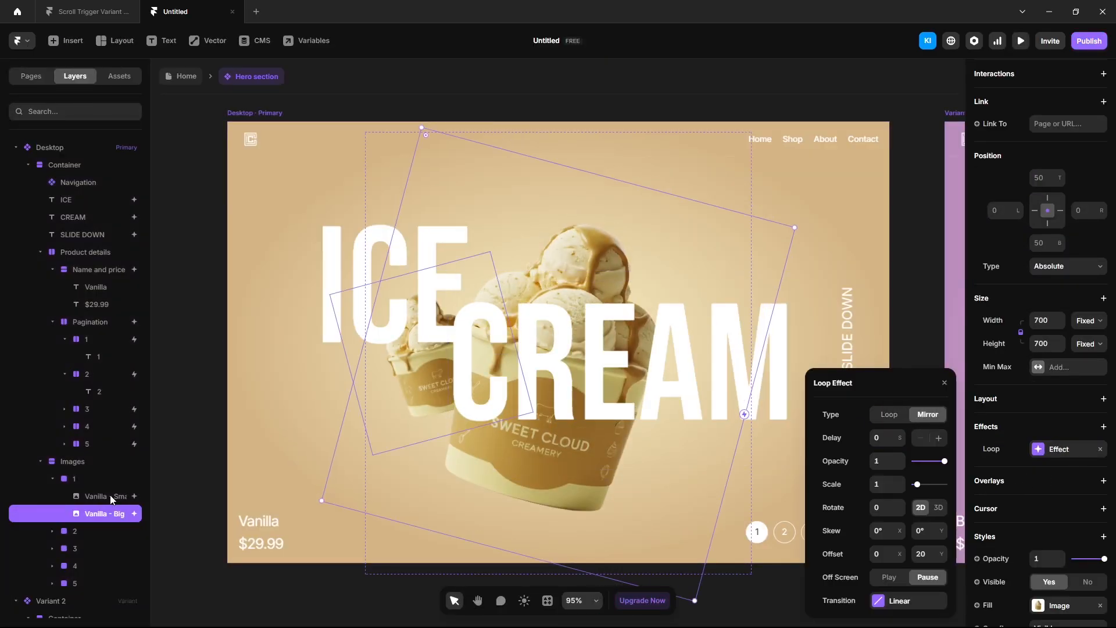
pyautogui.click(105, 496)
pyautogui.click(928, 414)
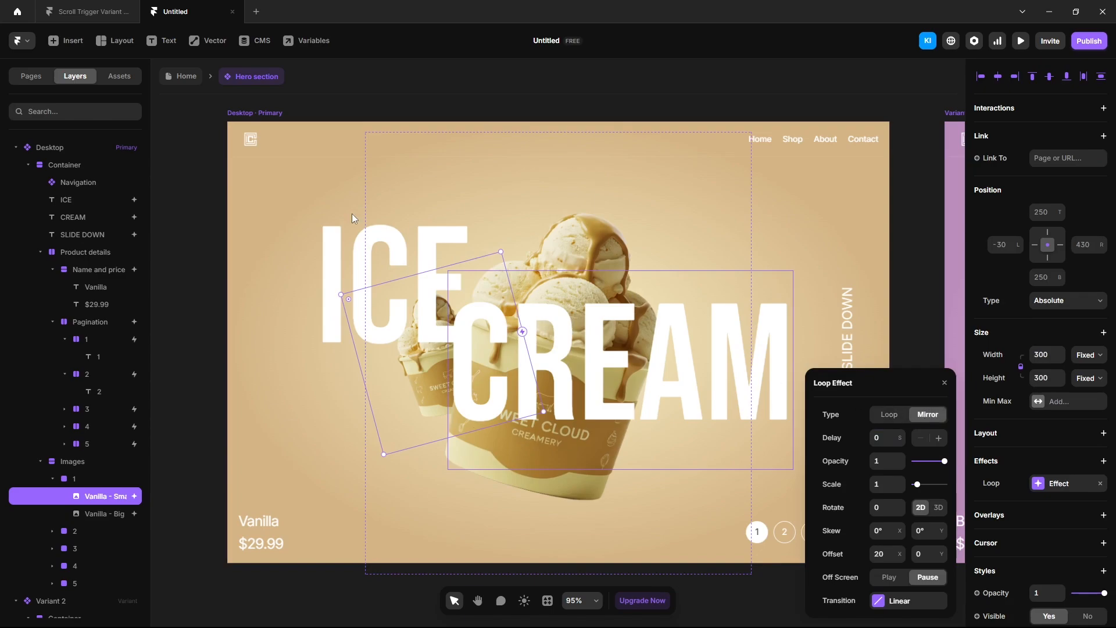
# - Return to the Home page and preview the mirrored loop motion of the ice cream images
pyautogui.click(185, 76)
pyautogui.click(1021, 41)
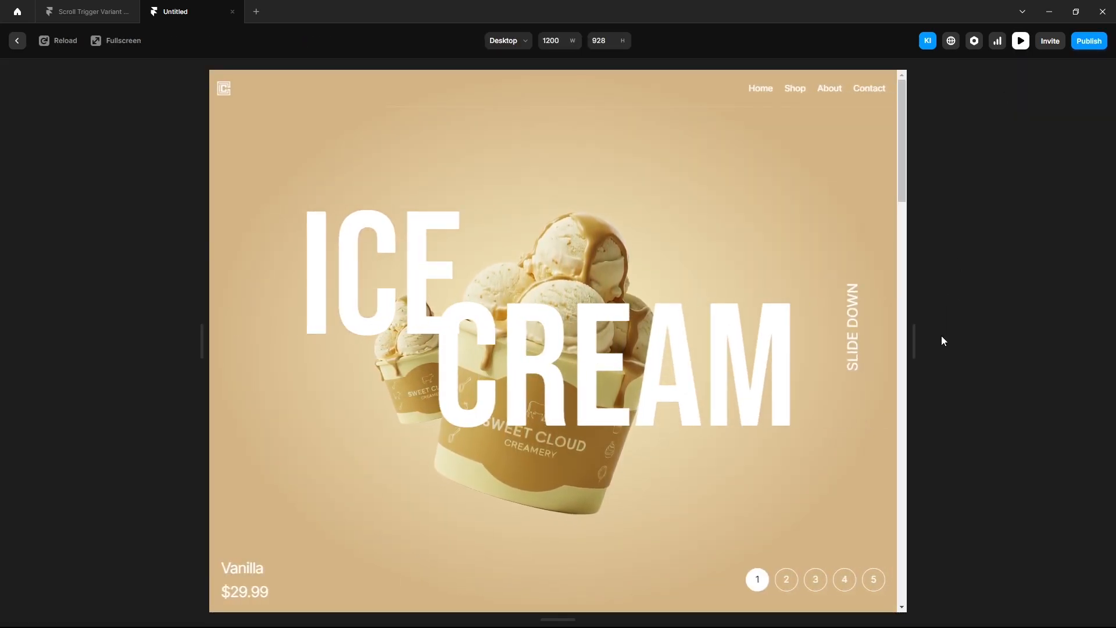
pyautogui.press('Escape')
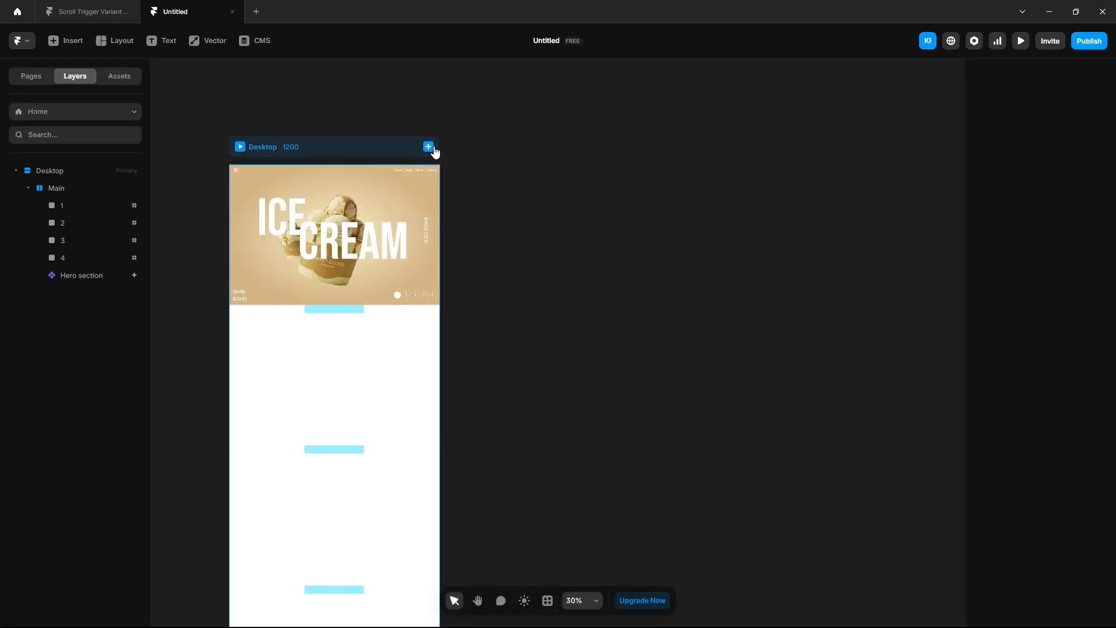
# - Add Tablet and Phone breakpoints to the Home page
pyautogui.click(429, 147)
pyautogui.click(443, 173)
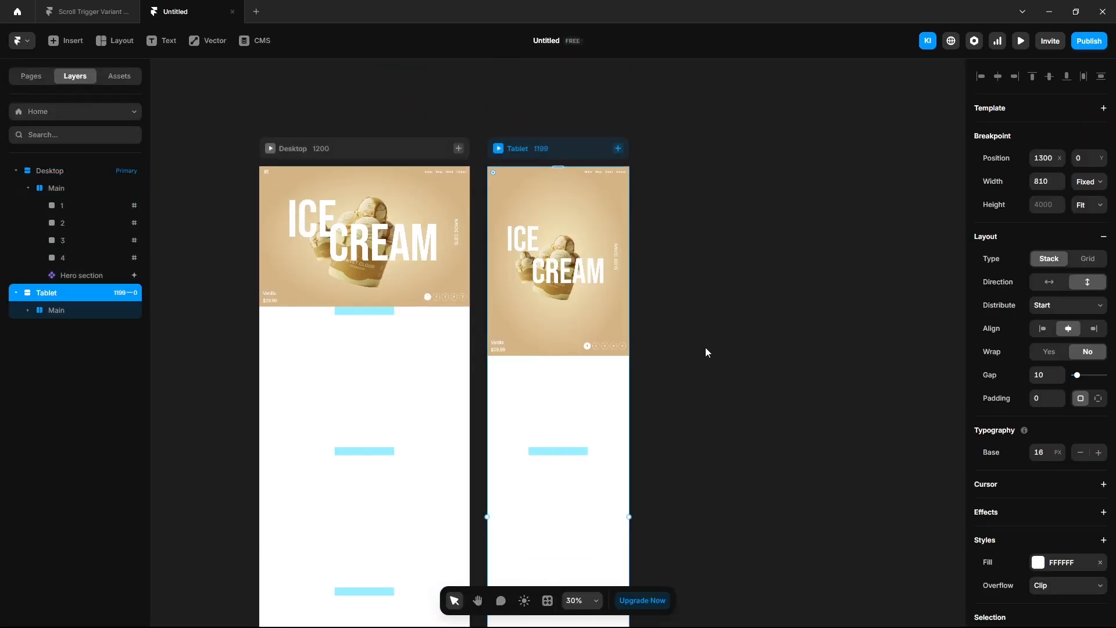
pyautogui.click(459, 149)
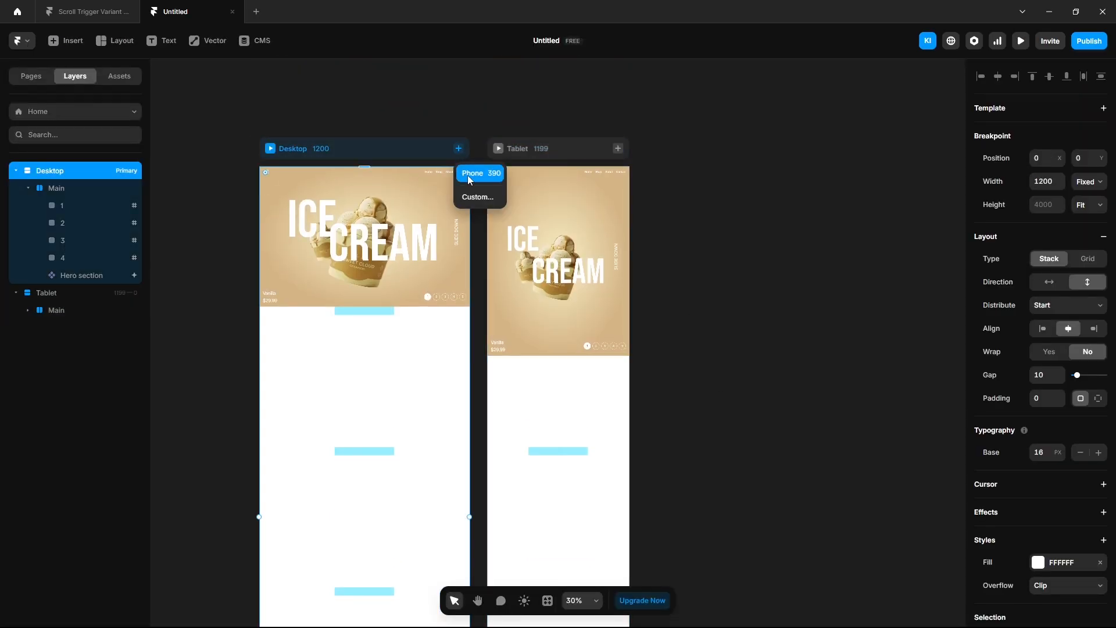
pyautogui.click(472, 173)
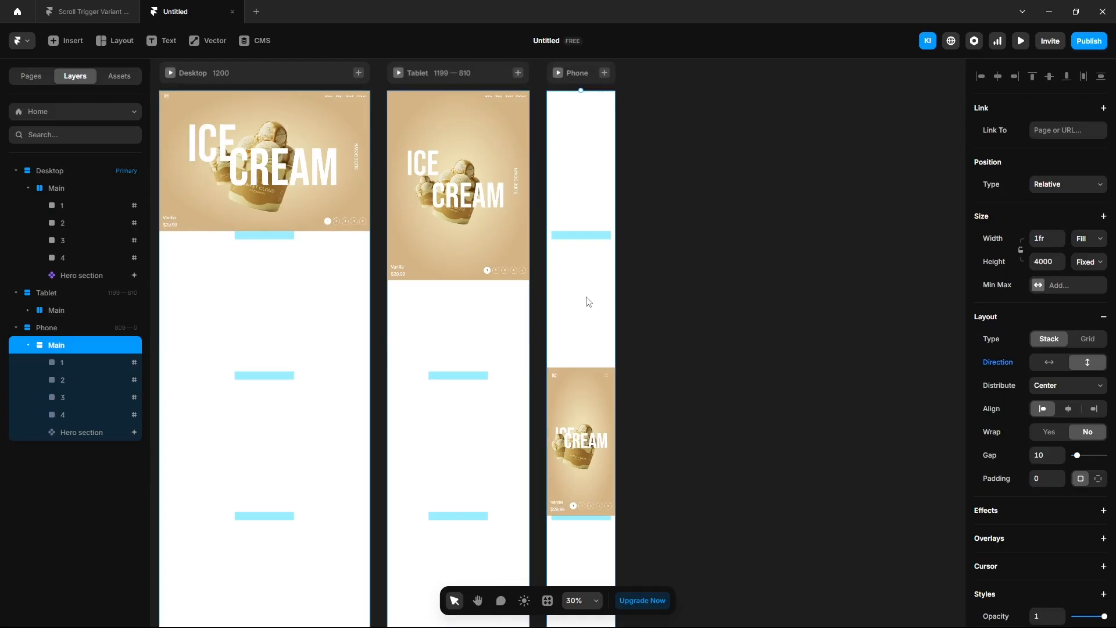
# - Set the distribution of the Phone breakpoint's Main stack to Start
pyautogui.click(1063, 387)
pyautogui.click(1059, 402)
pyautogui.click(751, 308)
pyautogui.scroll(1, 480, 230)
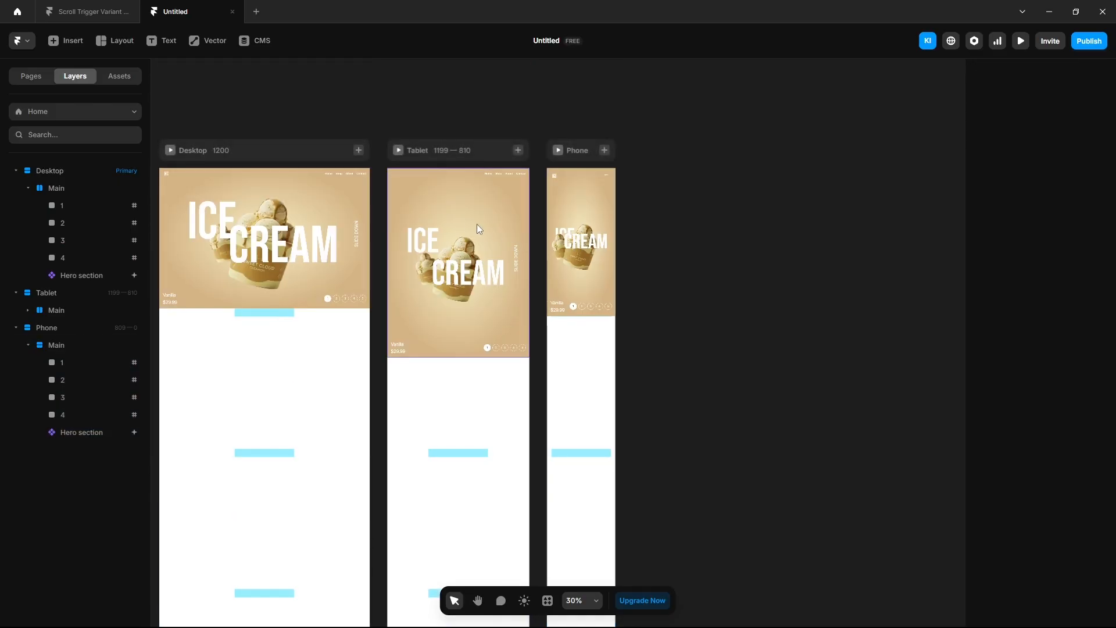
# - Open the Hero section component from the Tablet breakpoint and set the Tablet variant's Navigation width to 810
pyautogui.scroll(6, 414, 174)
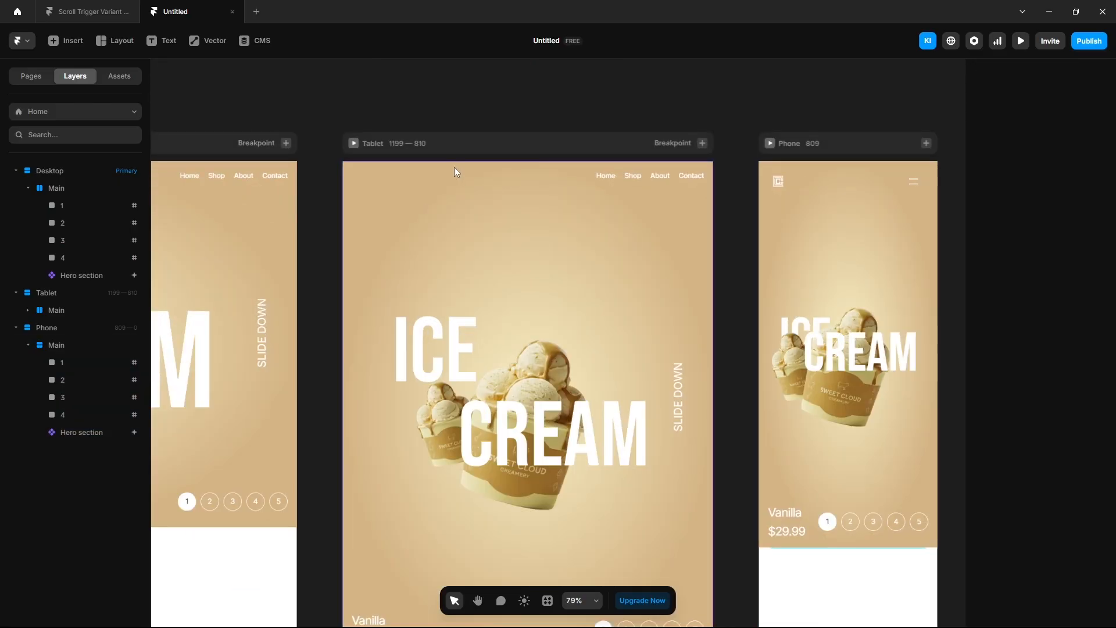
pyautogui.click(483, 235)
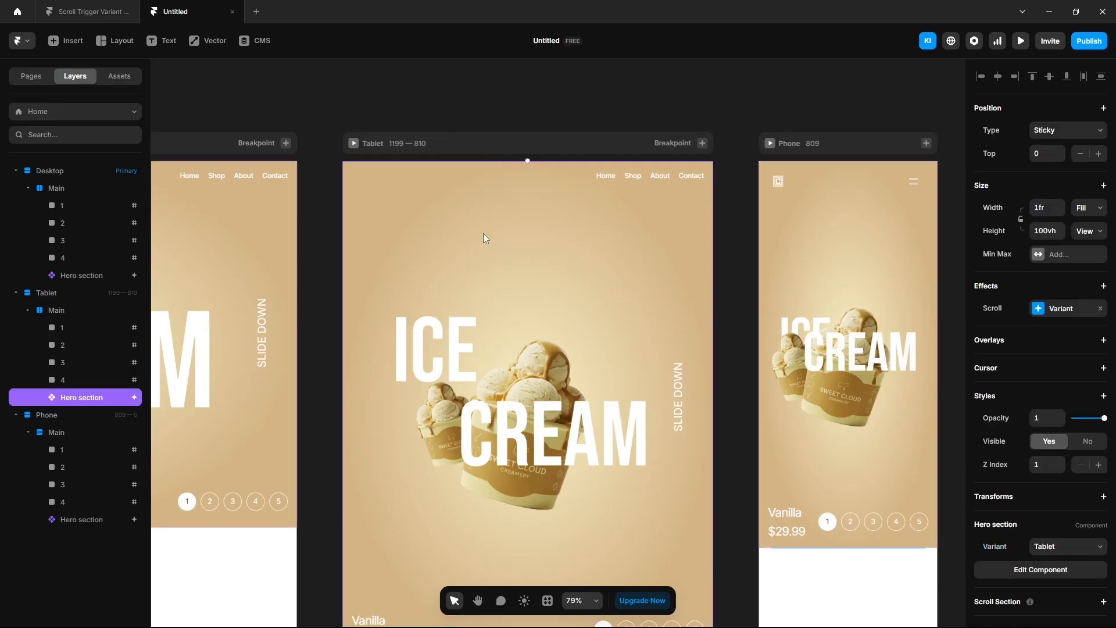
pyautogui.doubleClick(483, 236)
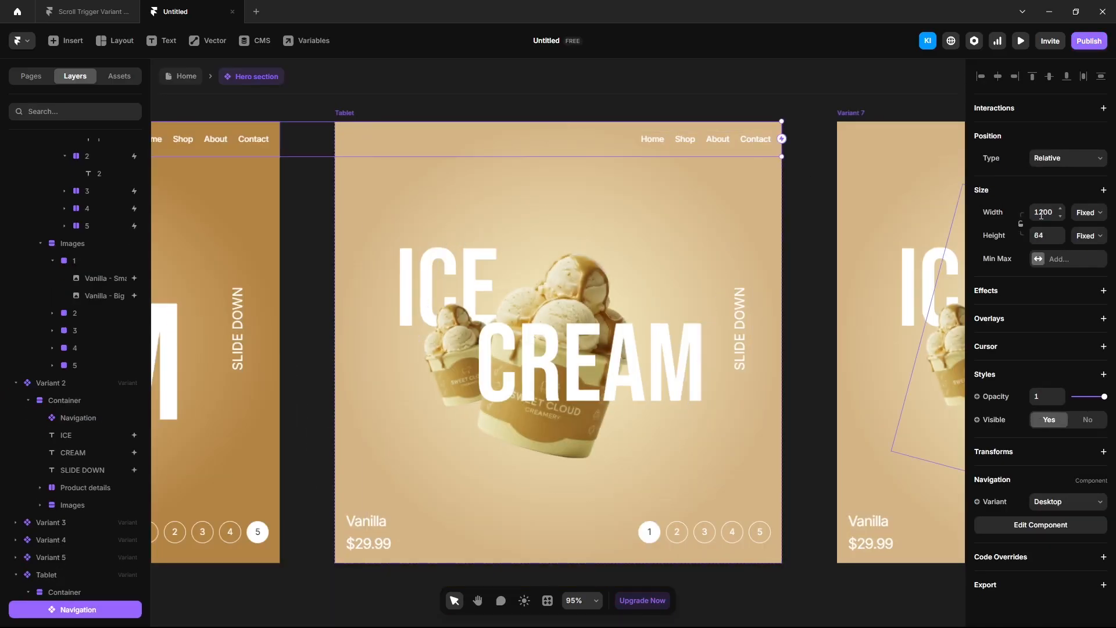
pyautogui.click(1041, 215)
pyautogui.write('810')
pyautogui.press('Return')
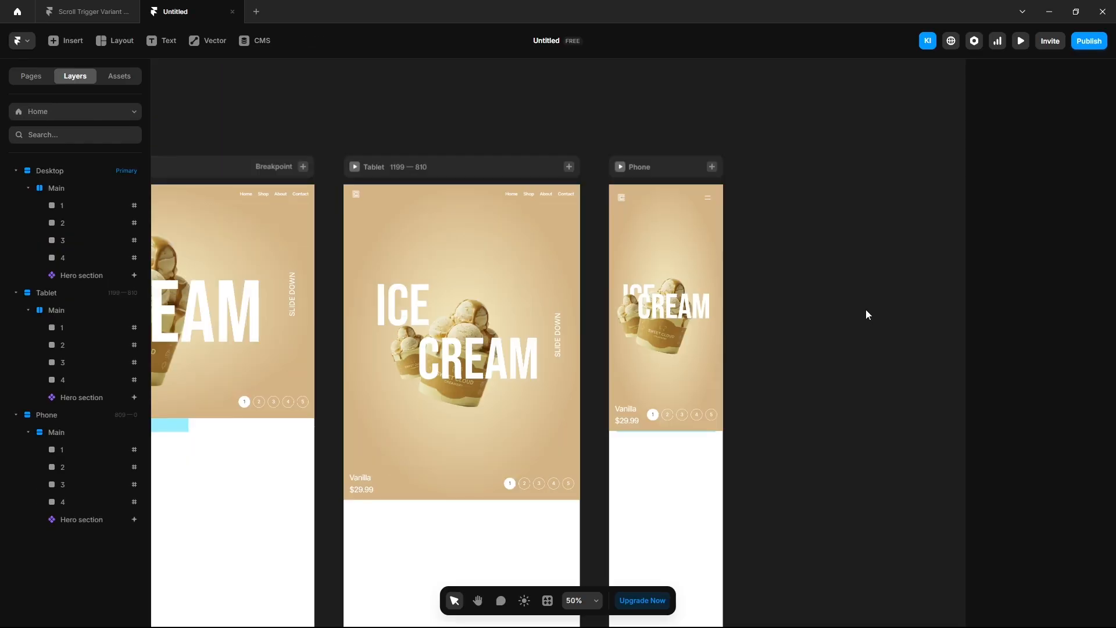
# - Examine the Phone breakpoint's hero layout and compare it with the phone preview of the Scroll Trigger Variant project
pyautogui.scroll(10, 670, 184)
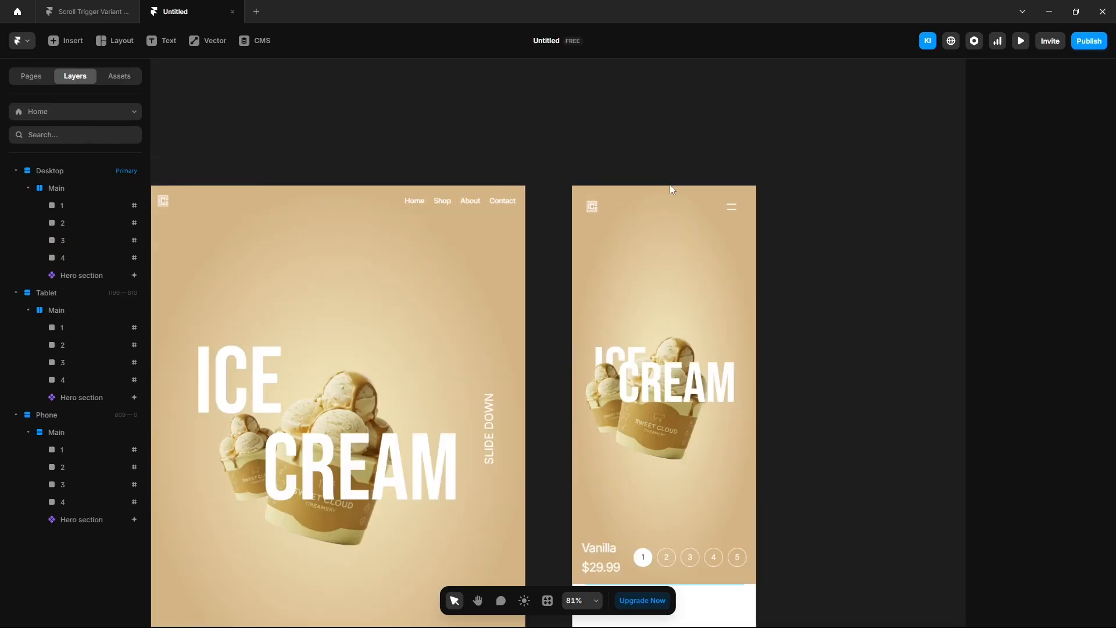
pyautogui.scroll(-3, 877, 460)
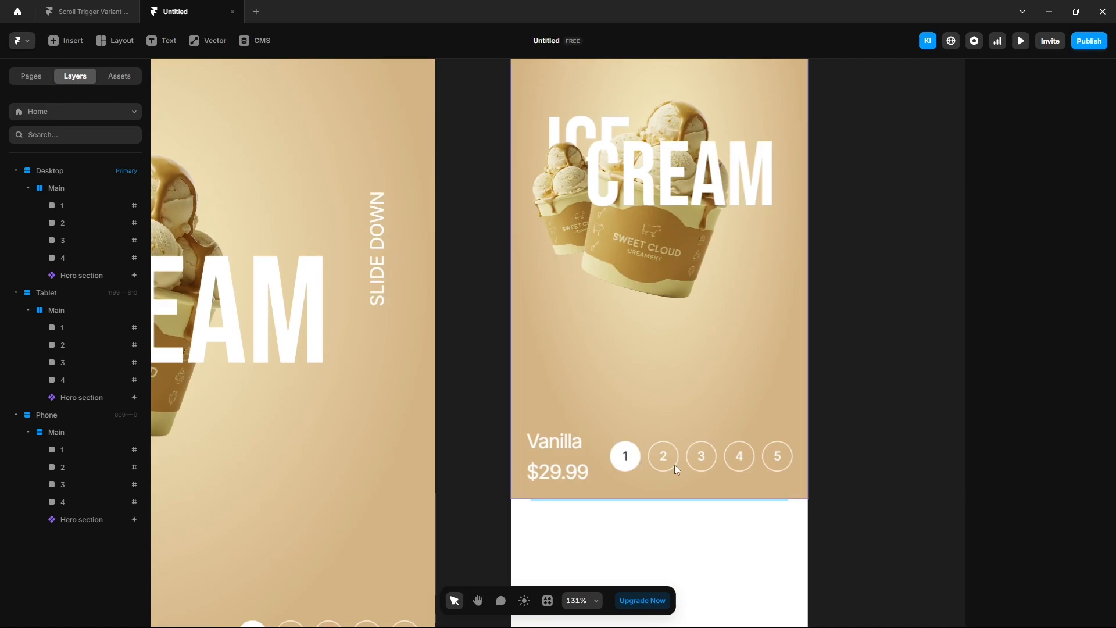
pyautogui.click(78, 16)
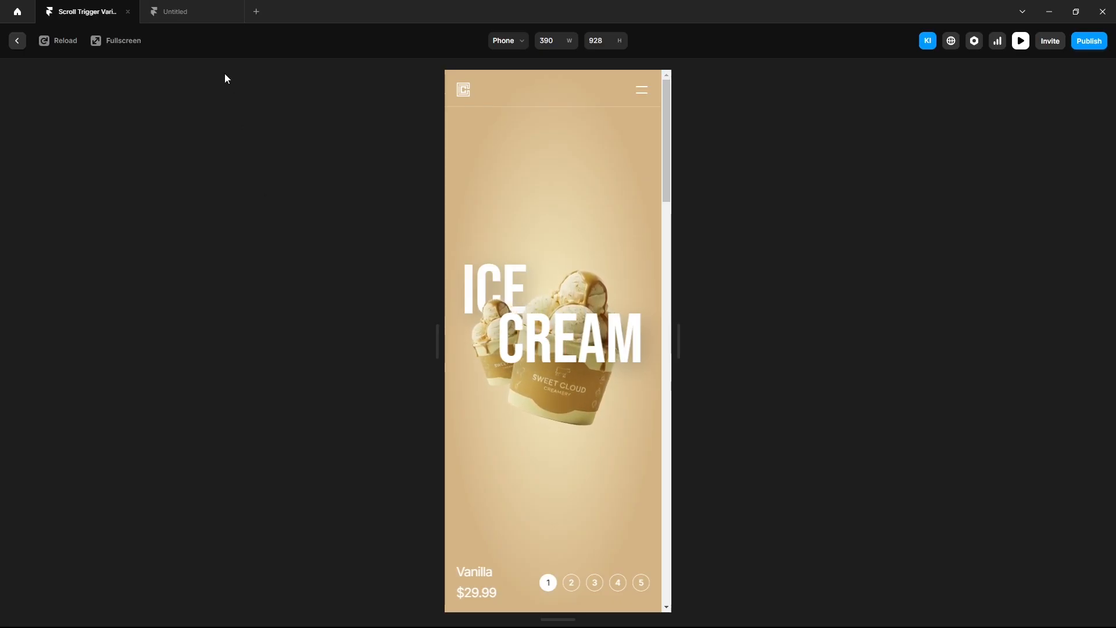
pyautogui.click(194, 10)
# - Open the Hero section from the Phone breakpoint and reduce the size of pagination circle 1 in the Phone variant
pyautogui.doubleClick(669, 407)
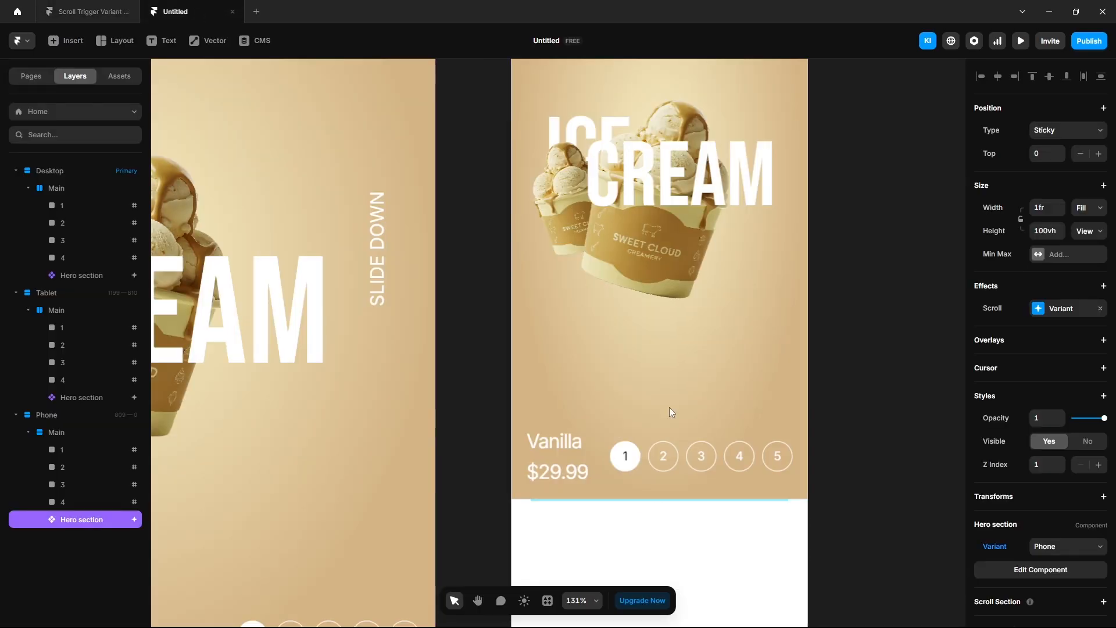
pyautogui.click(538, 477)
pyautogui.click(1048, 295)
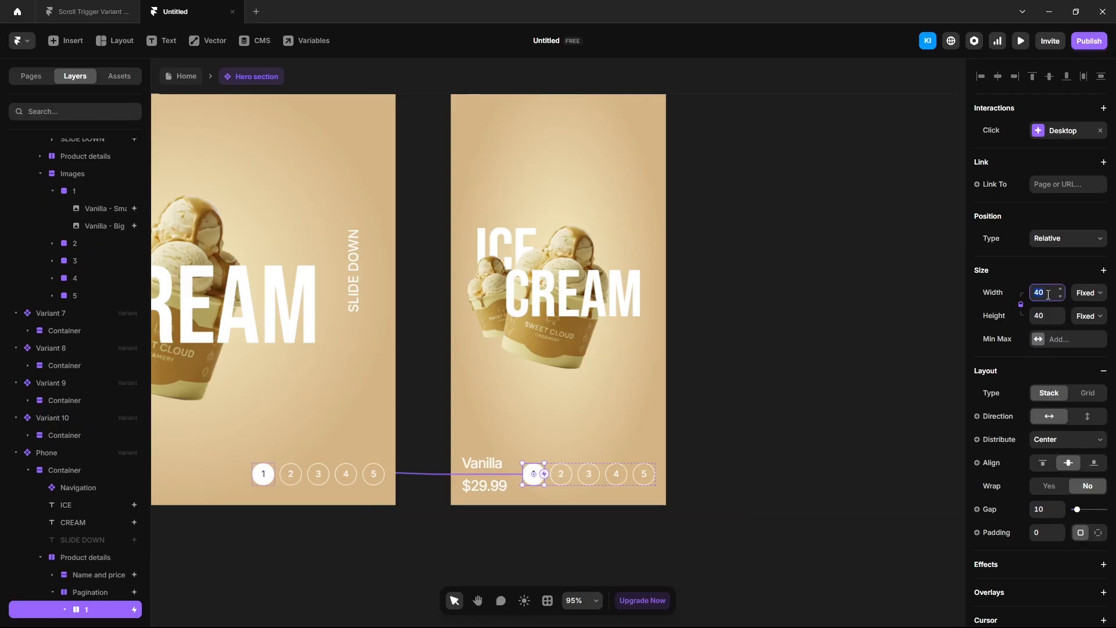
pyautogui.click(911, 409)
pyautogui.scroll(3, 578, 521)
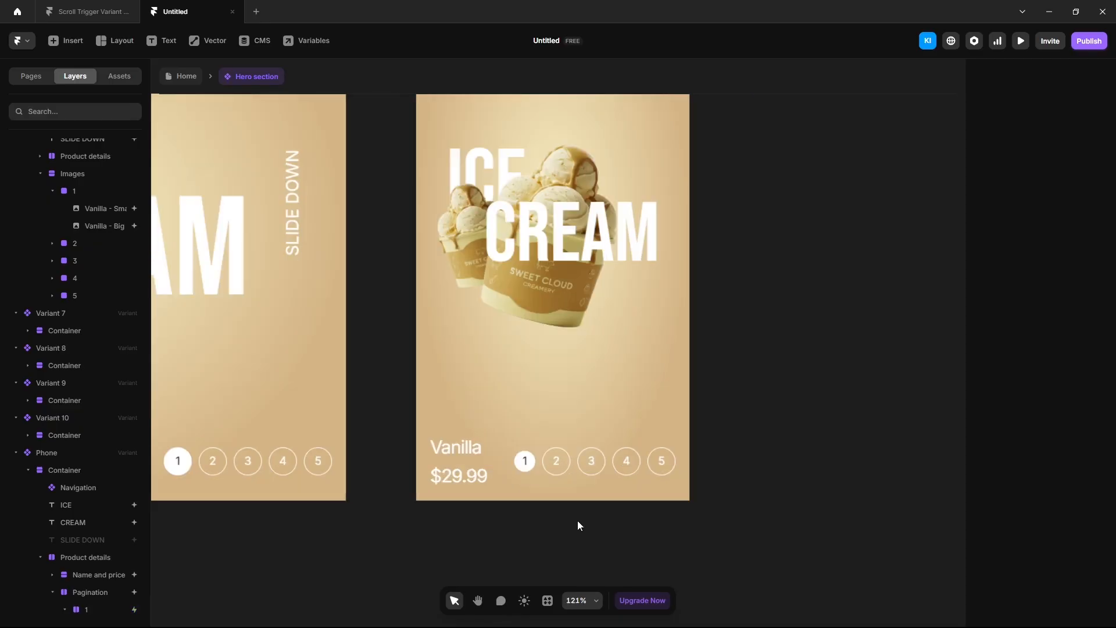
# - Reduce the width of image frame 1 in the Hero section's Phone variant
pyautogui.scroll(8, 631, 389)
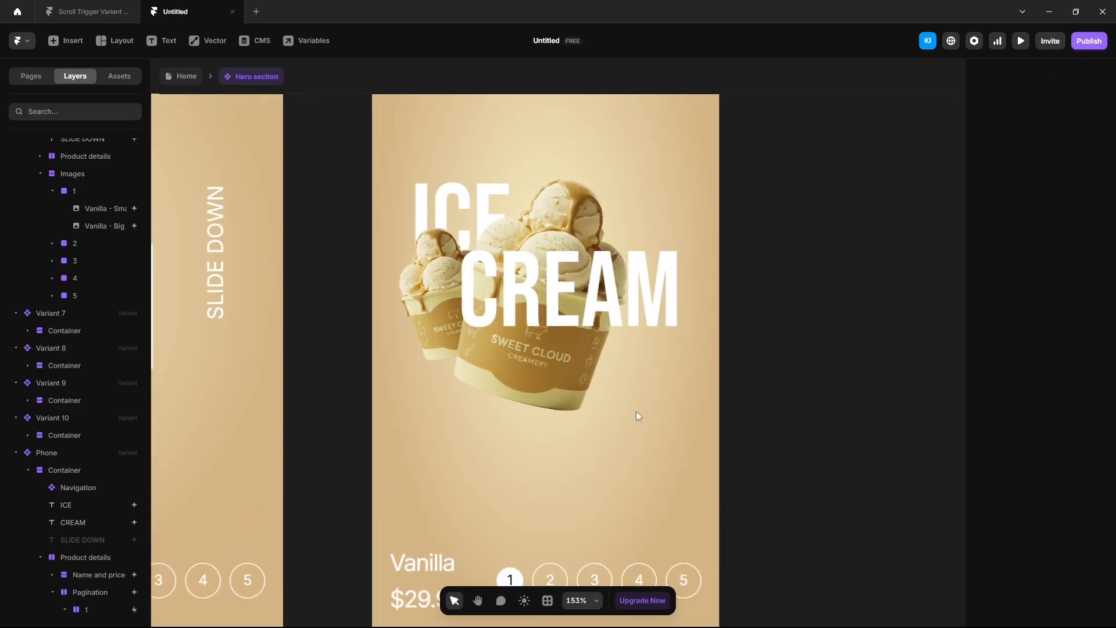
pyautogui.click(636, 410)
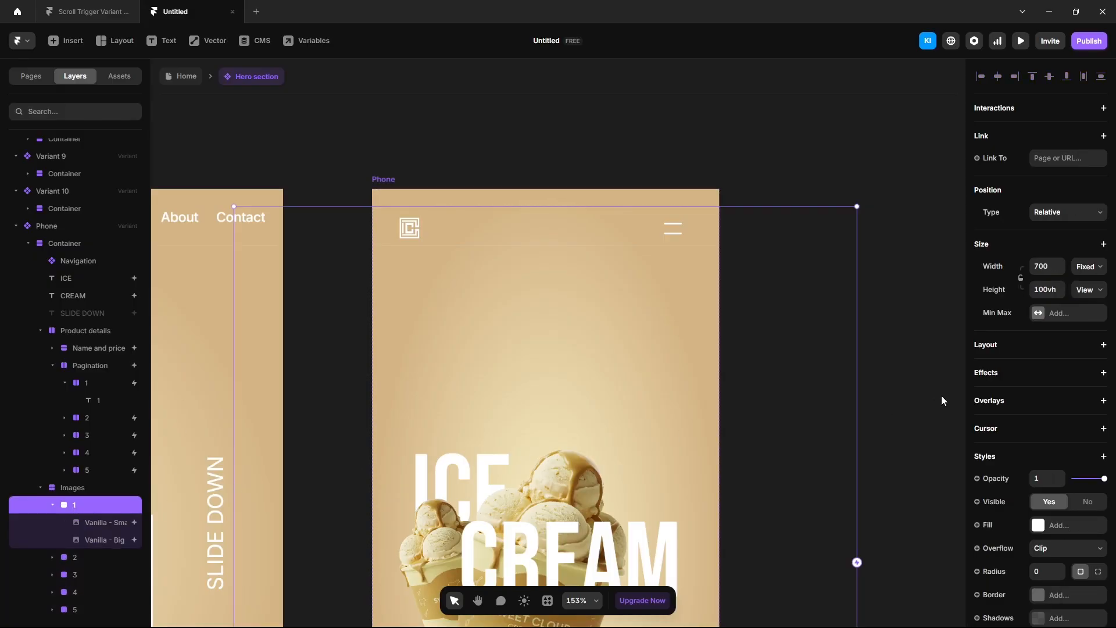
pyautogui.click(1041, 262)
pyautogui.press('Return')
pyautogui.click(832, 238)
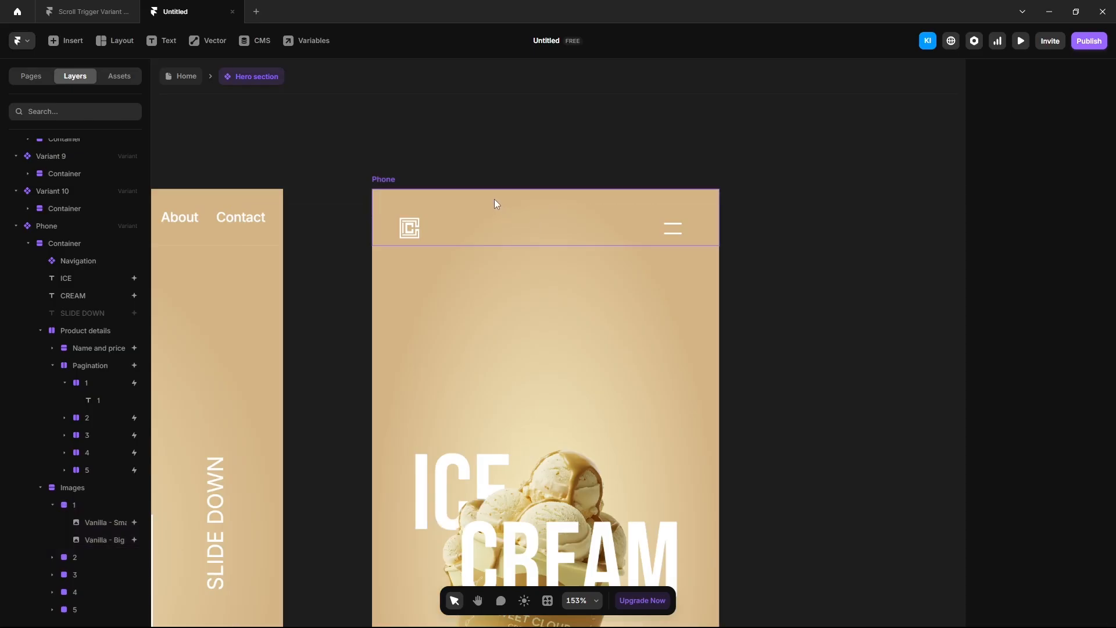
# - Inside the Navigation component, copy the Desktop Links stack's Appear effect and paste it onto the Phone variant's menu icon
pyautogui.doubleClick(495, 199)
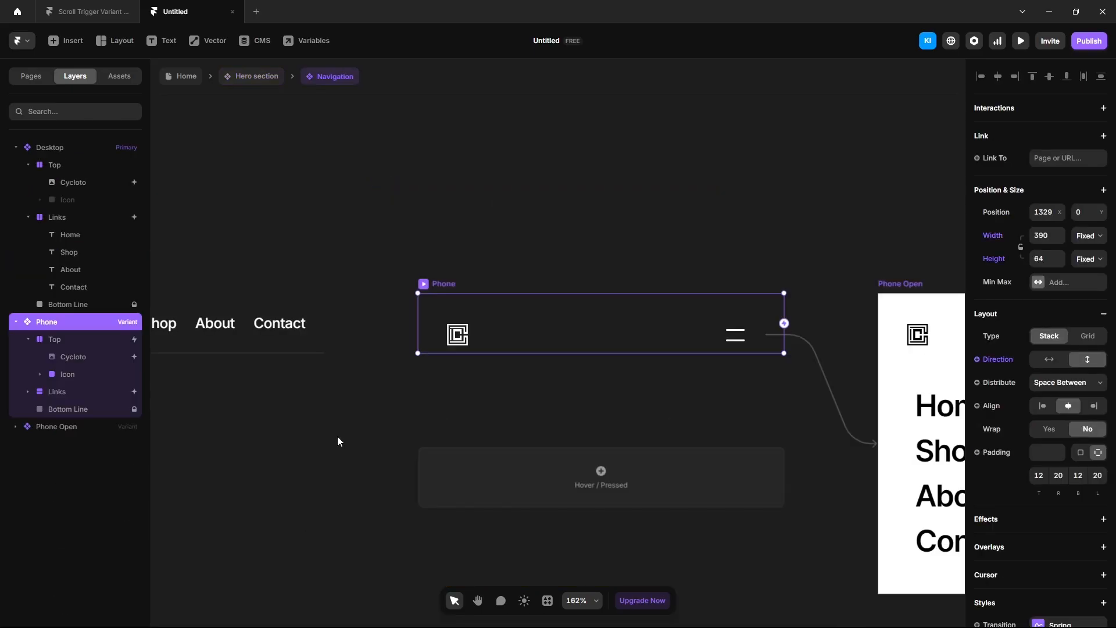
pyautogui.click(57, 343)
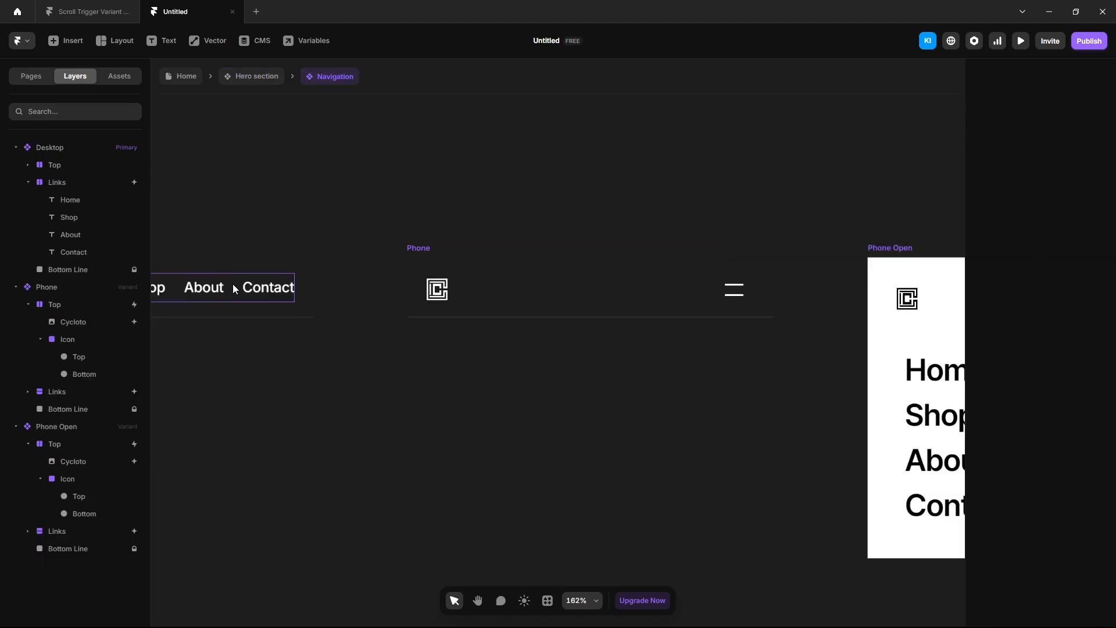
pyautogui.click(234, 286)
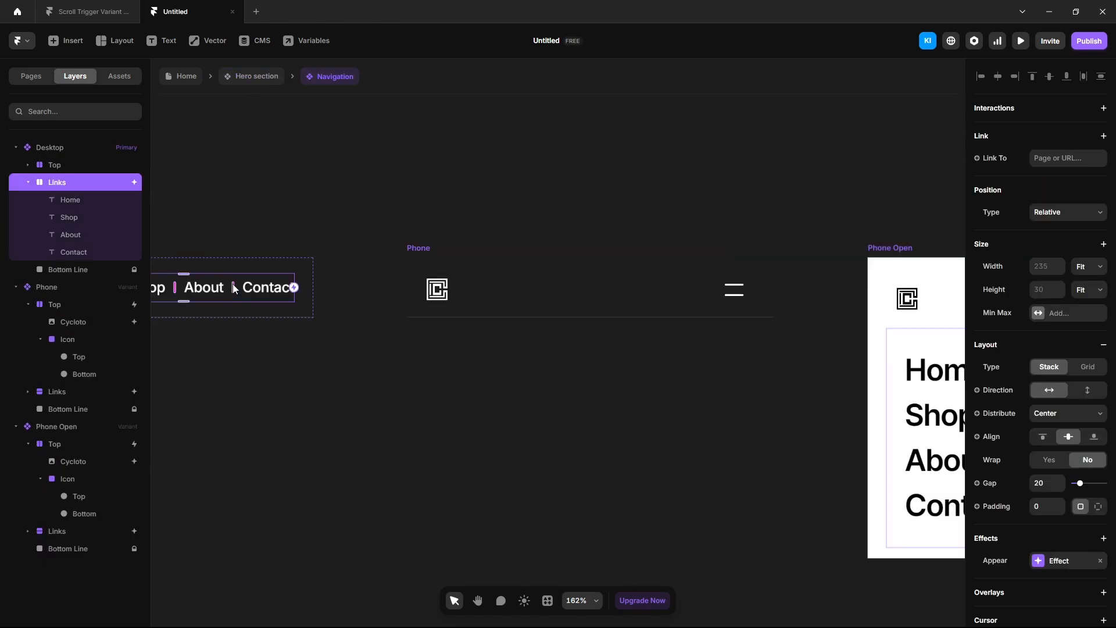
pyautogui.rightClick(1064, 565)
pyautogui.click(1032, 504)
pyautogui.click(723, 446)
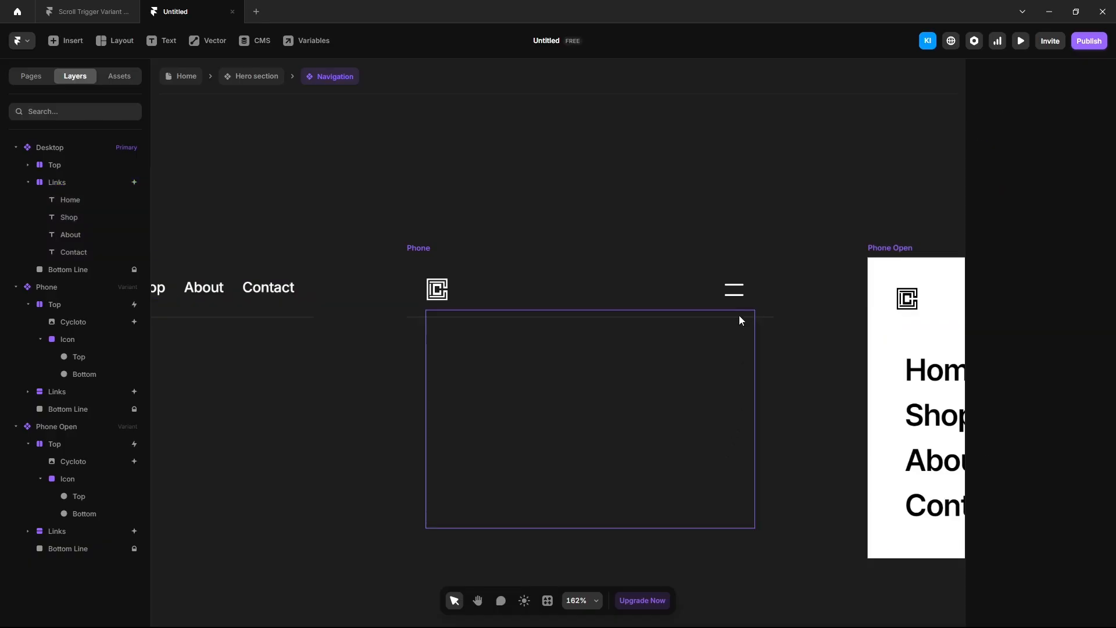
pyautogui.click(734, 293)
pyautogui.click(985, 379)
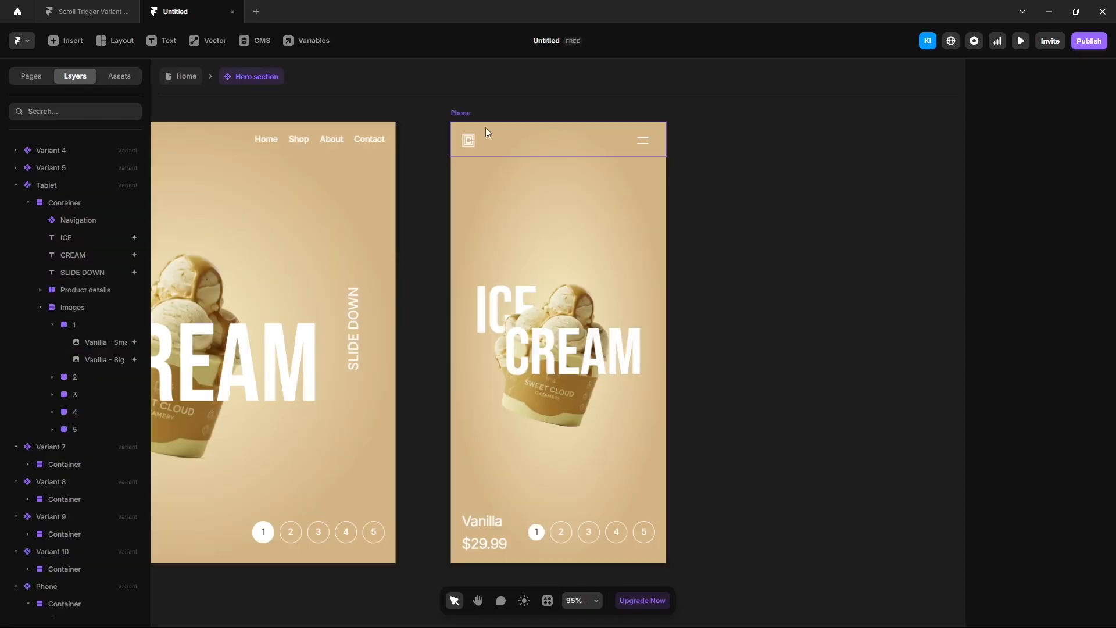
# - Set the width of the Navigation in the Hero section's Phone variant to Fill
pyautogui.click(486, 132)
pyautogui.click(1090, 213)
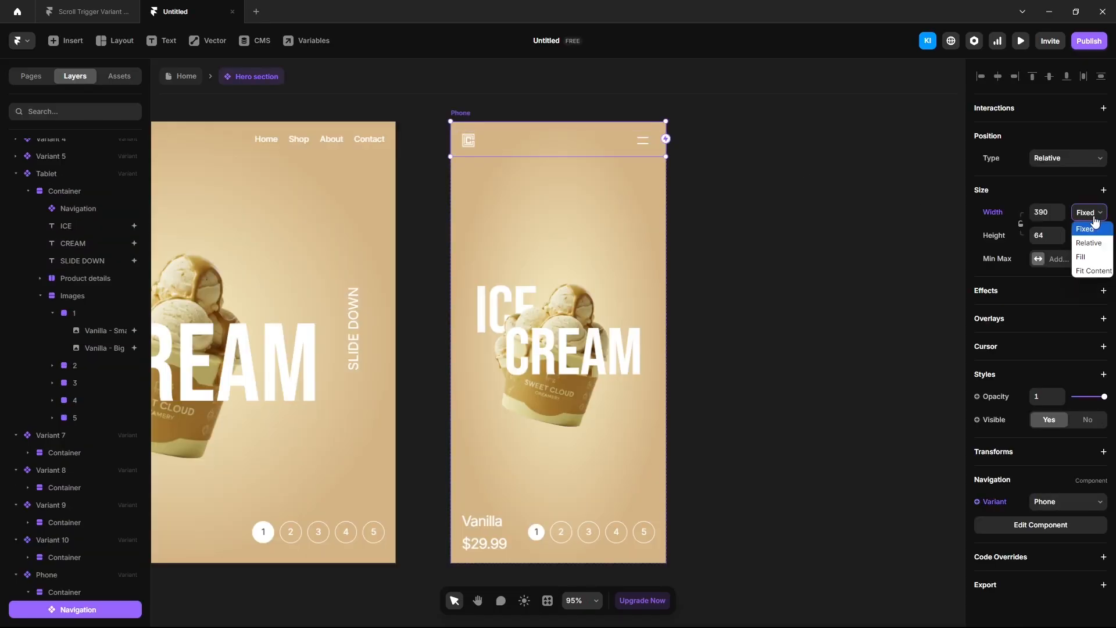
pyautogui.click(1092, 258)
# - Preview the phone layout, test the menu icon, and return to the Home page canvas
pyautogui.hotkey('ctrl', 'p')
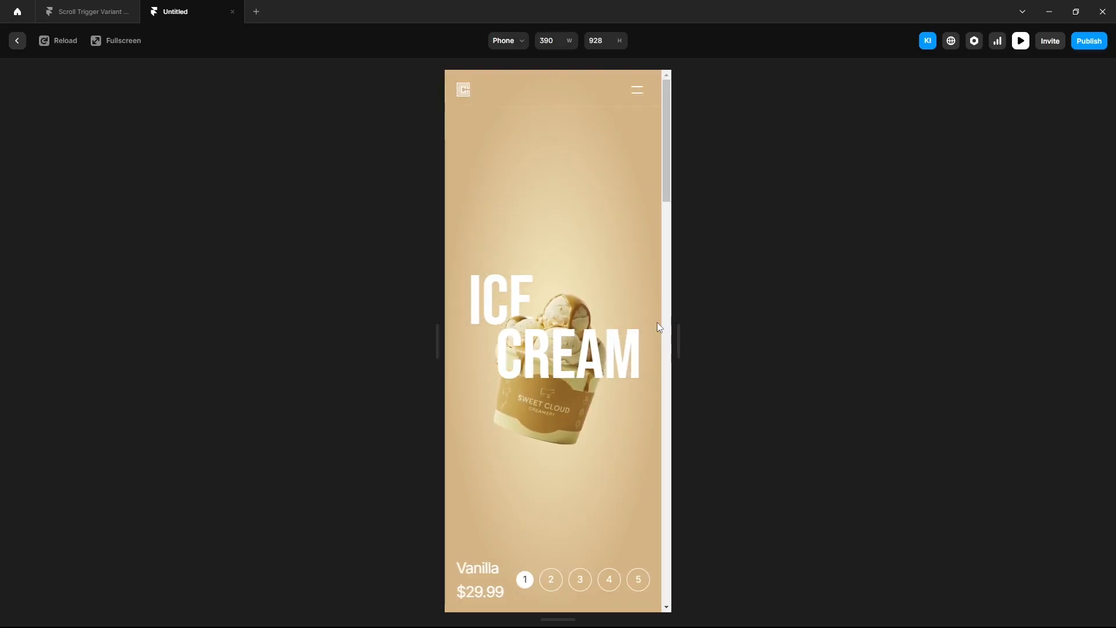
pyautogui.click(626, 95)
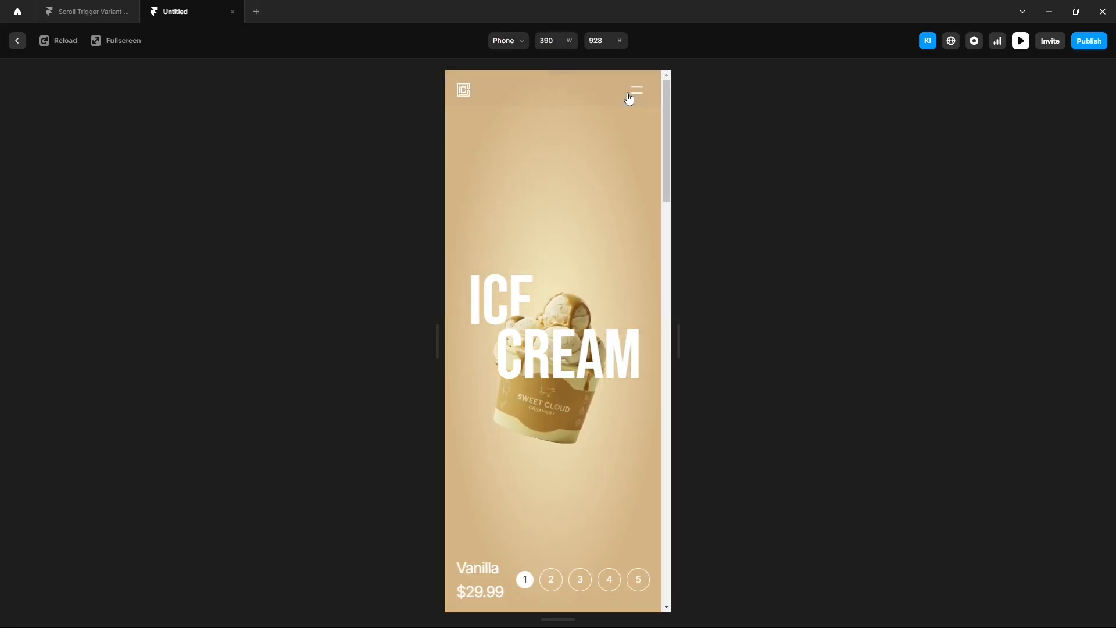
pyautogui.click(635, 94)
pyautogui.click(20, 39)
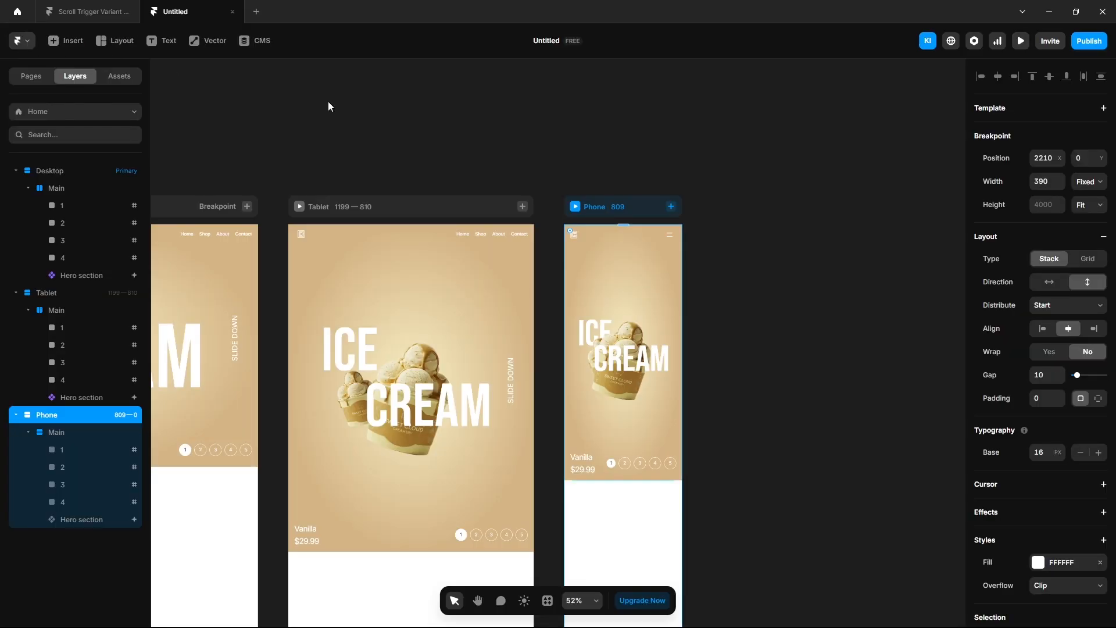
# - Set the height of the Navigation in the Hero section's Phone variant to Fit Content
pyautogui.doubleClick(622, 236)
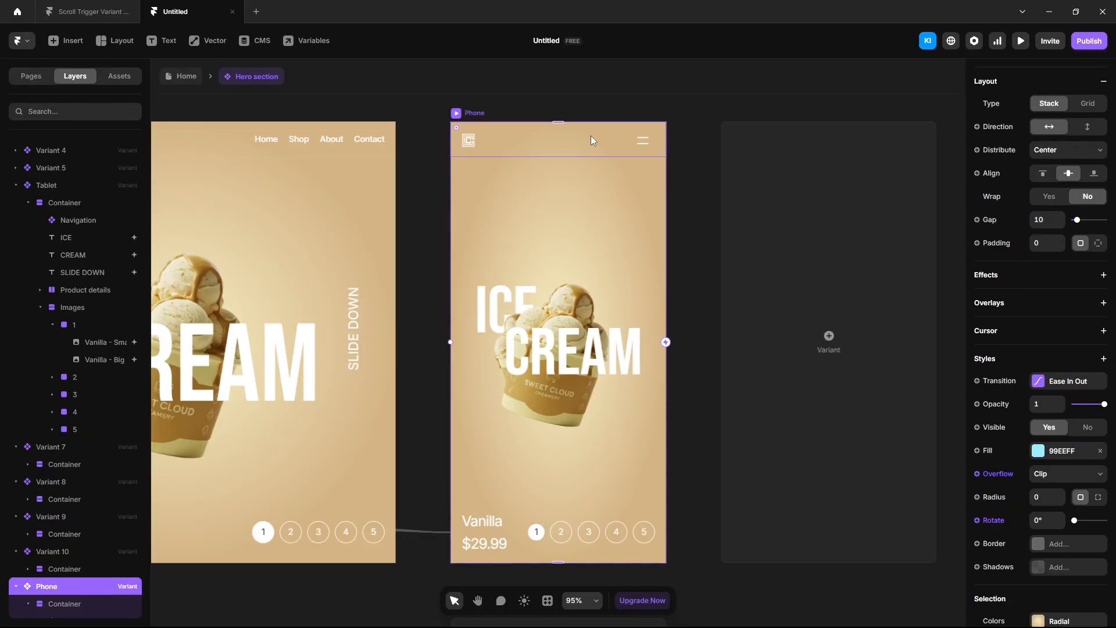
pyautogui.click(1089, 235)
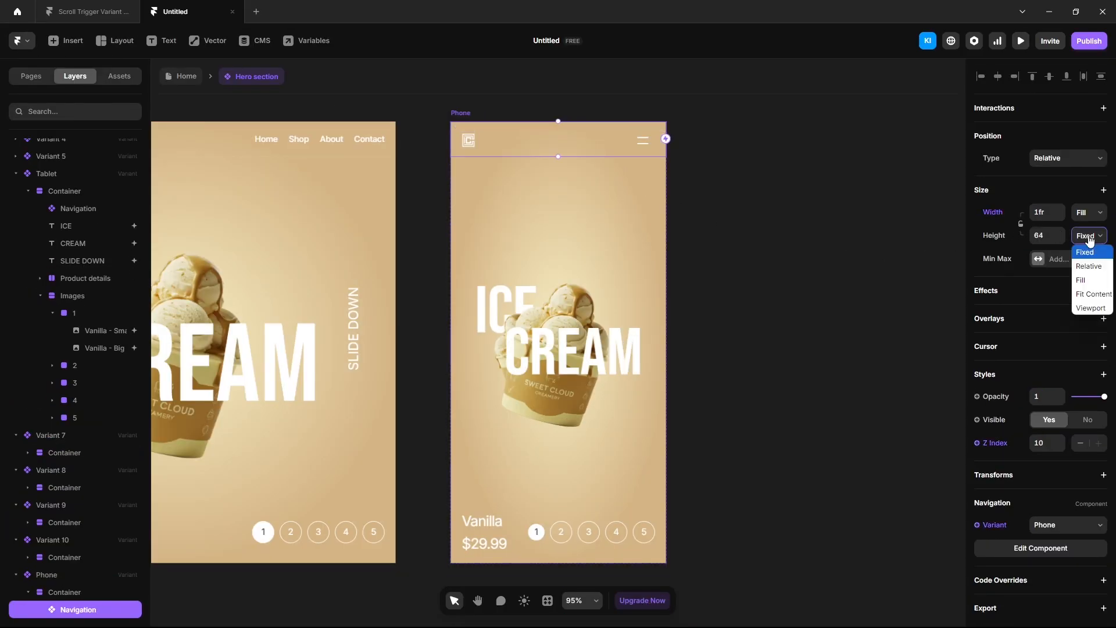
pyautogui.click(1088, 298)
pyautogui.click(754, 178)
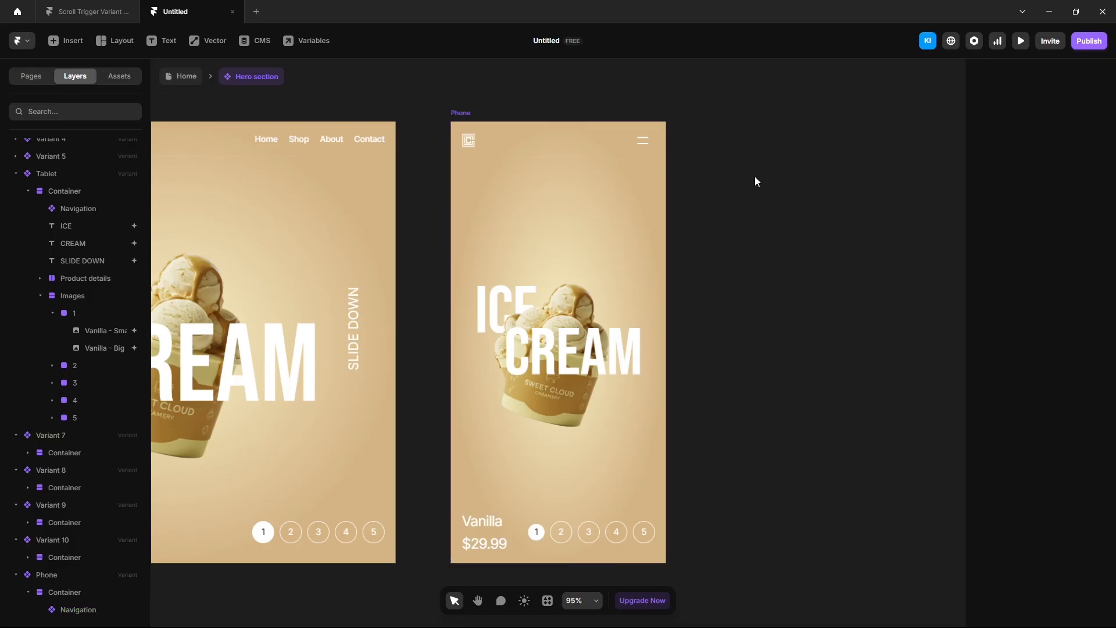
# - Preview the Home page's phone layout, test opening and closing the navigation menu, and exit the preview
pyautogui.click(192, 77)
pyautogui.click(575, 207)
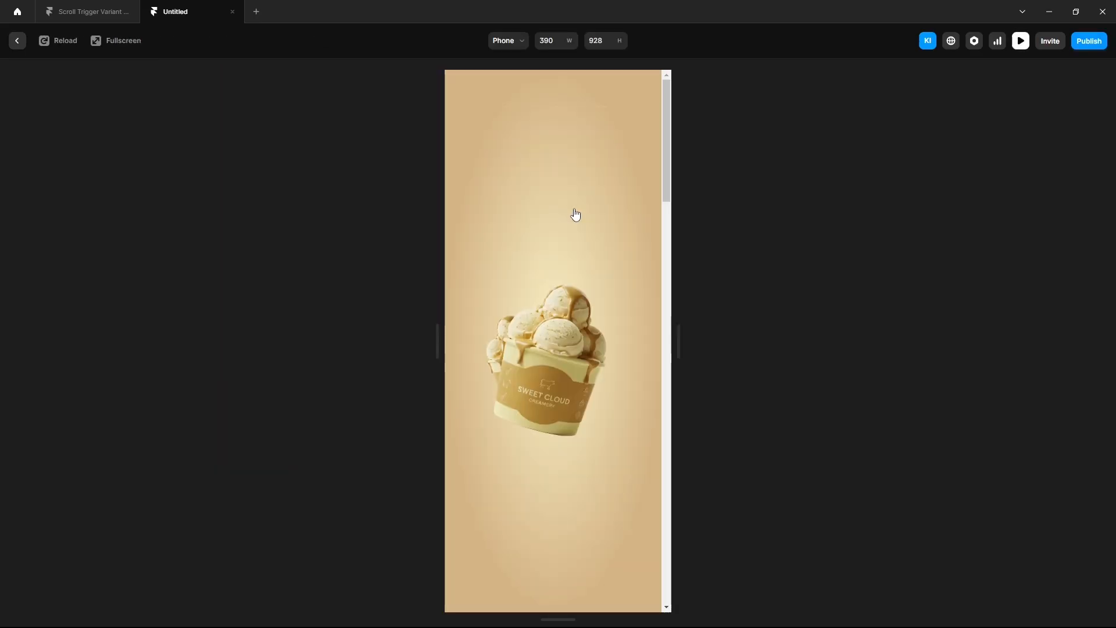
pyautogui.click(640, 104)
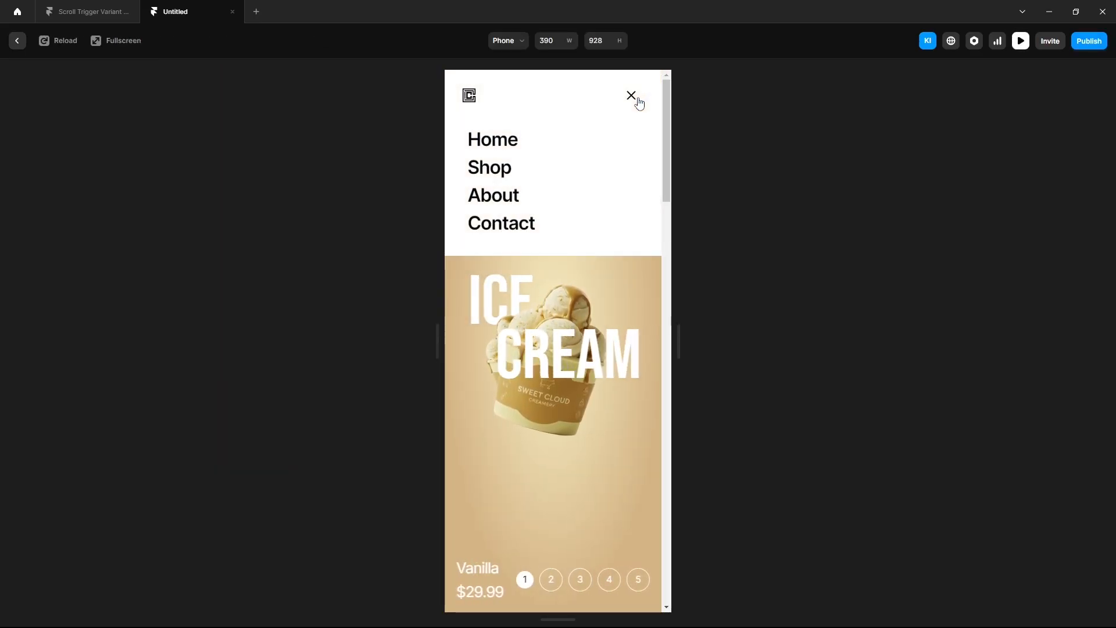
pyautogui.click(631, 100)
pyautogui.click(632, 100)
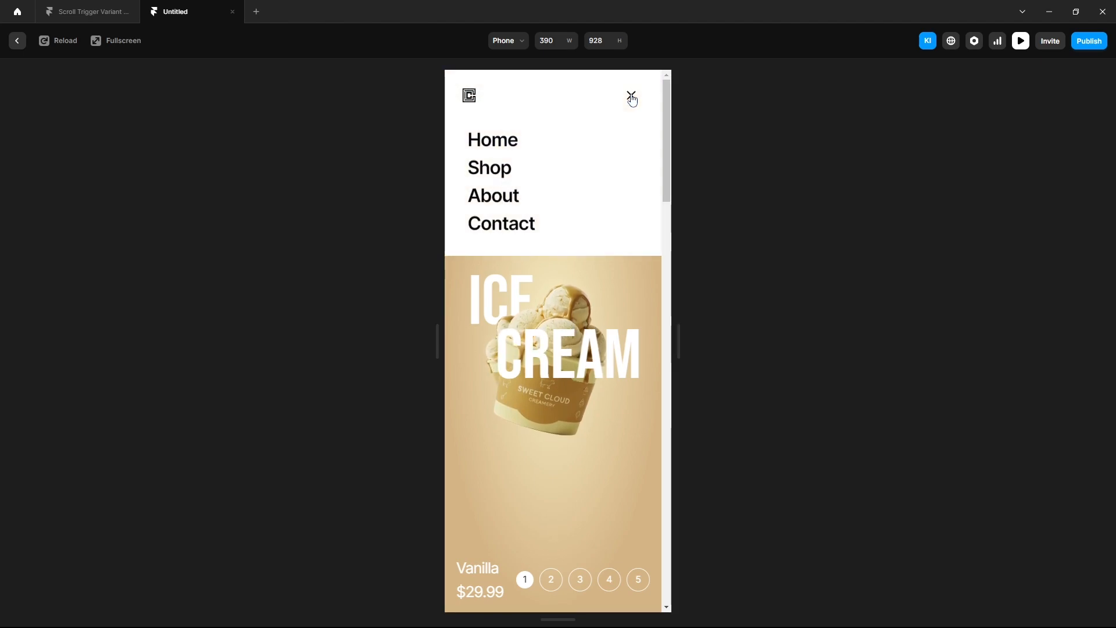
pyautogui.click(632, 97)
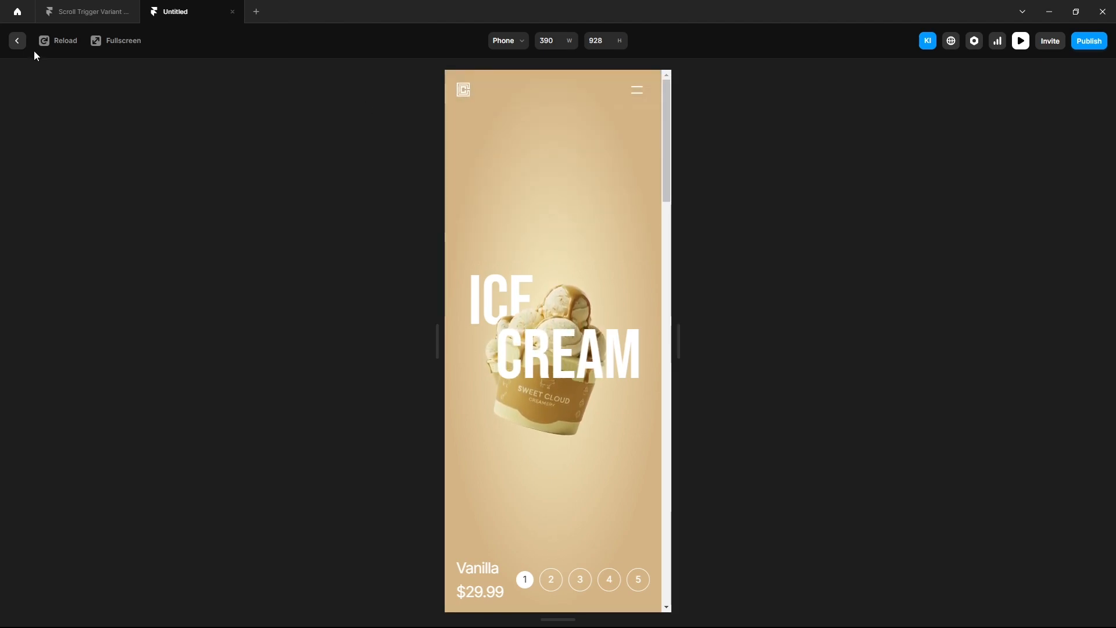
pyautogui.click(17, 40)
# - Set the width of the Navigation in the Hero section's Desktop primary variant to Fill
pyautogui.click(306, 182)
pyautogui.doubleClick(306, 183)
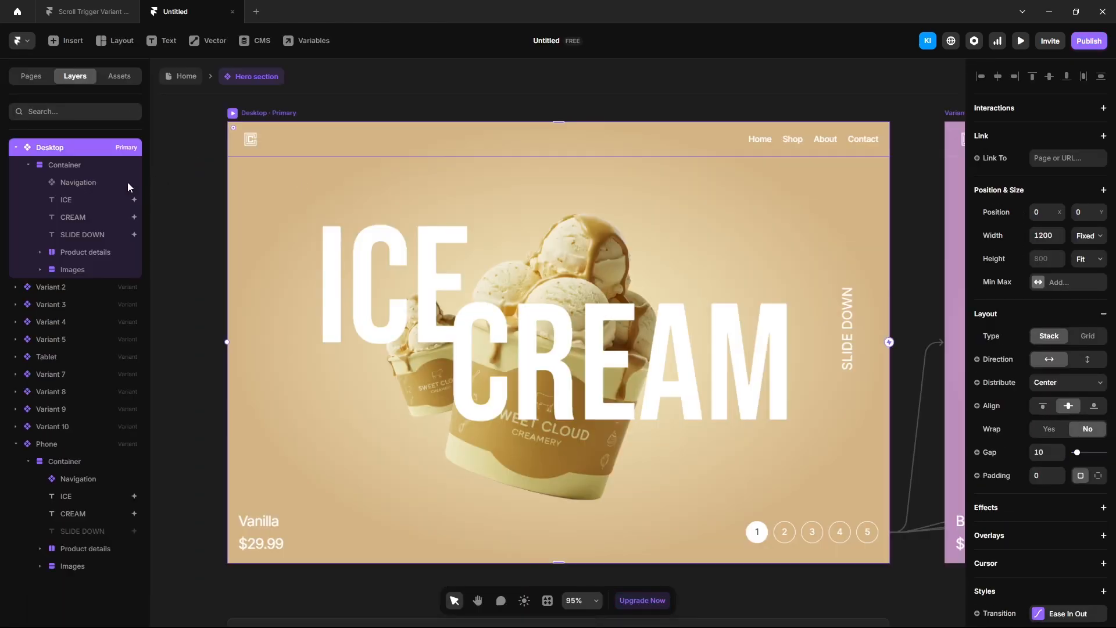
pyautogui.click(89, 182)
pyautogui.click(1089, 213)
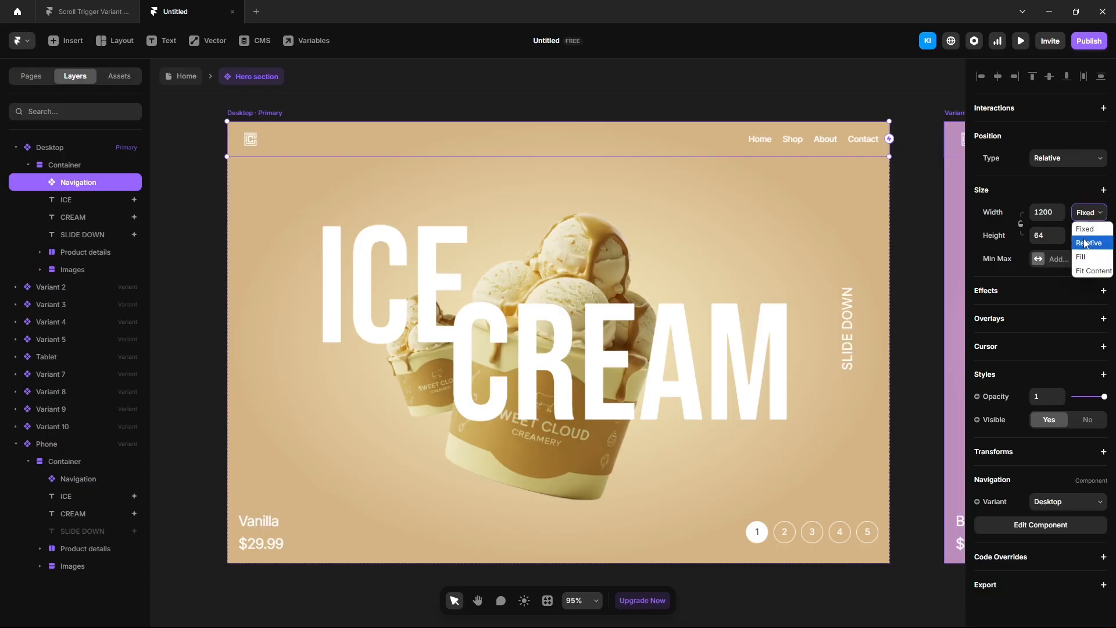
pyautogui.click(1087, 257)
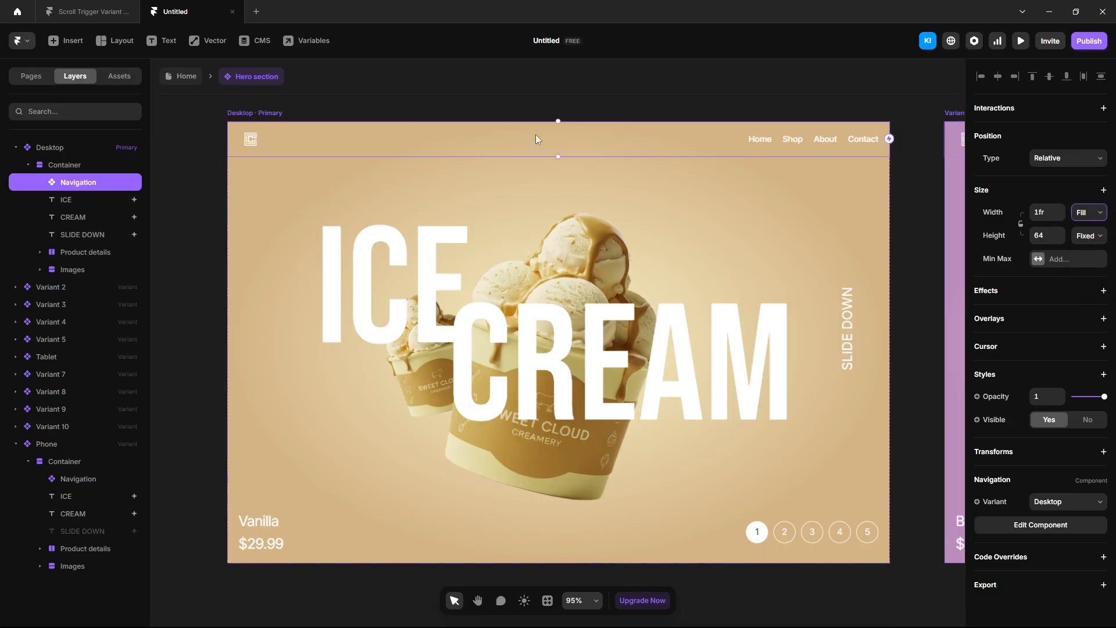
# - Preview the Home page's desktop layout, scroll through the flavors, and switch to flavor 4 with the pagination
pyautogui.click(188, 77)
pyautogui.click(1019, 42)
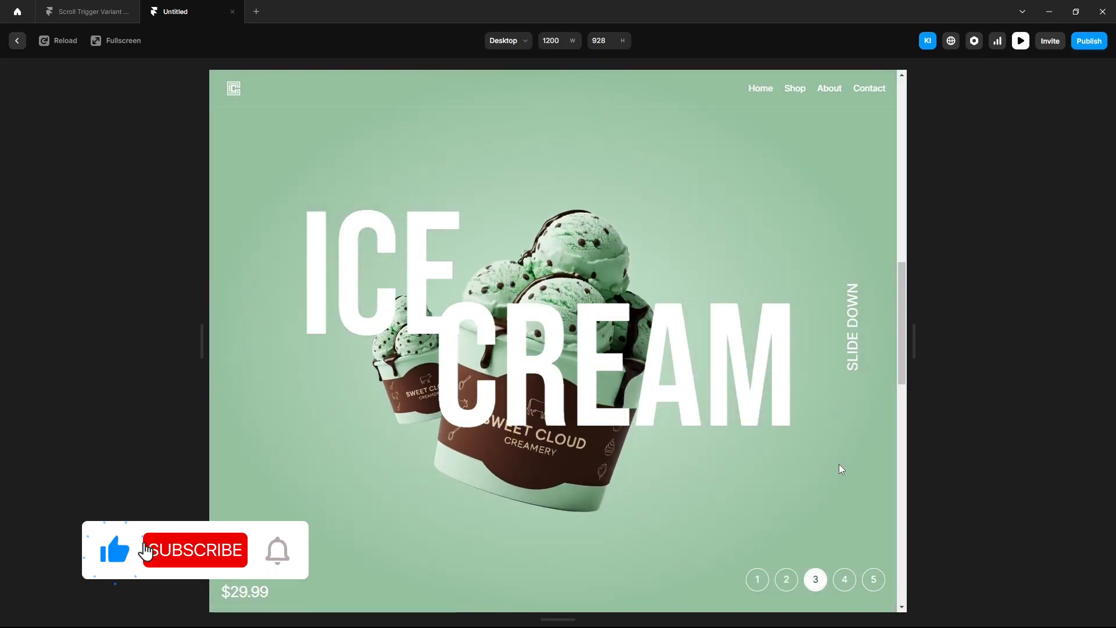
pyautogui.scroll(-7, 840, 465)
pyautogui.scroll(-8, 840, 465)
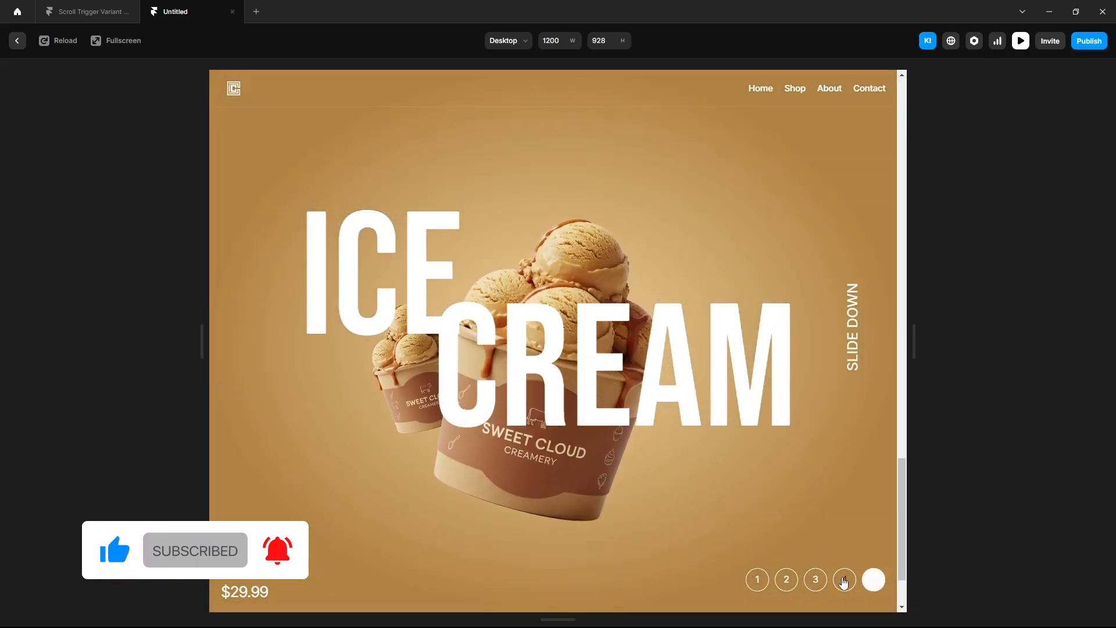
pyautogui.click(844, 580)
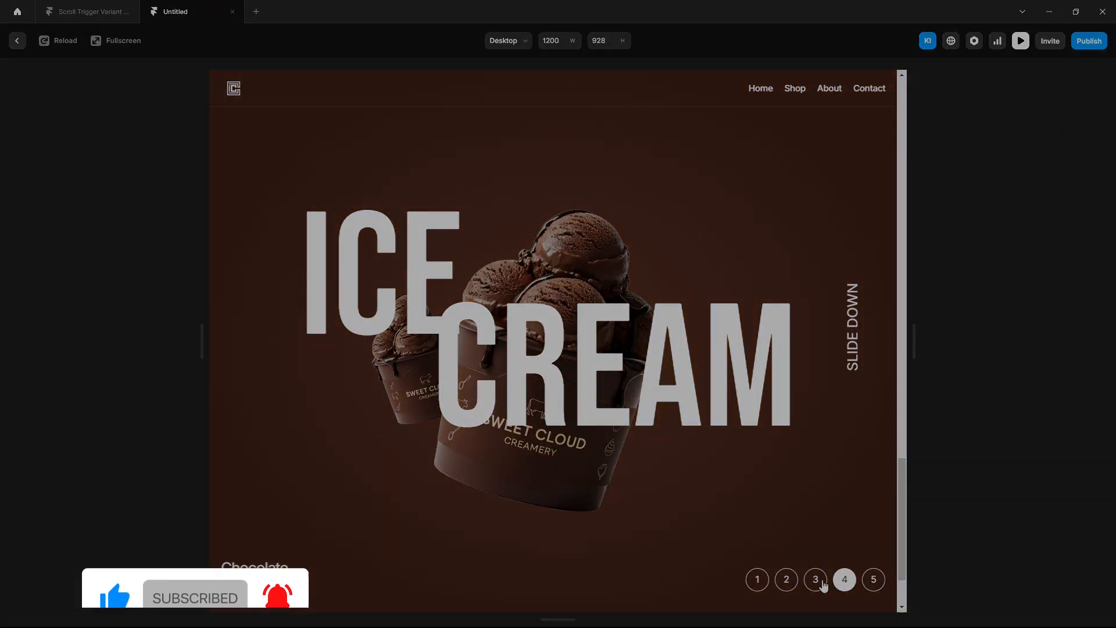